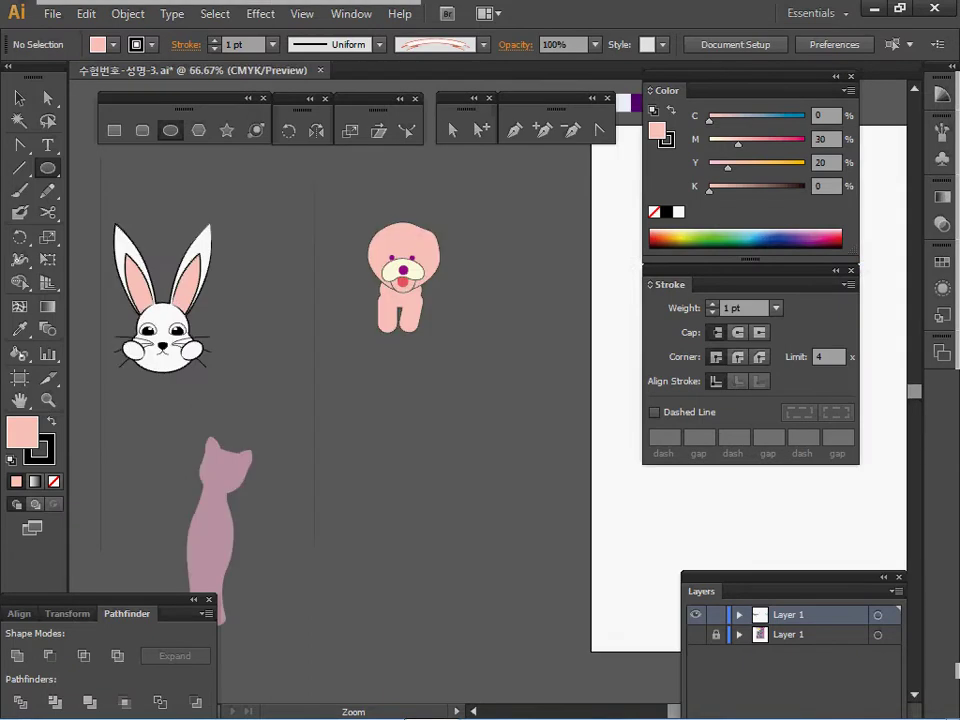
- Draw a 24 mm by 20 mm pink ellipse for a new body and place it beside the finished dog
drag(590, 390, 123, 365)
ctrl+click(316, 332)
drag(470, 365, 230, 300)
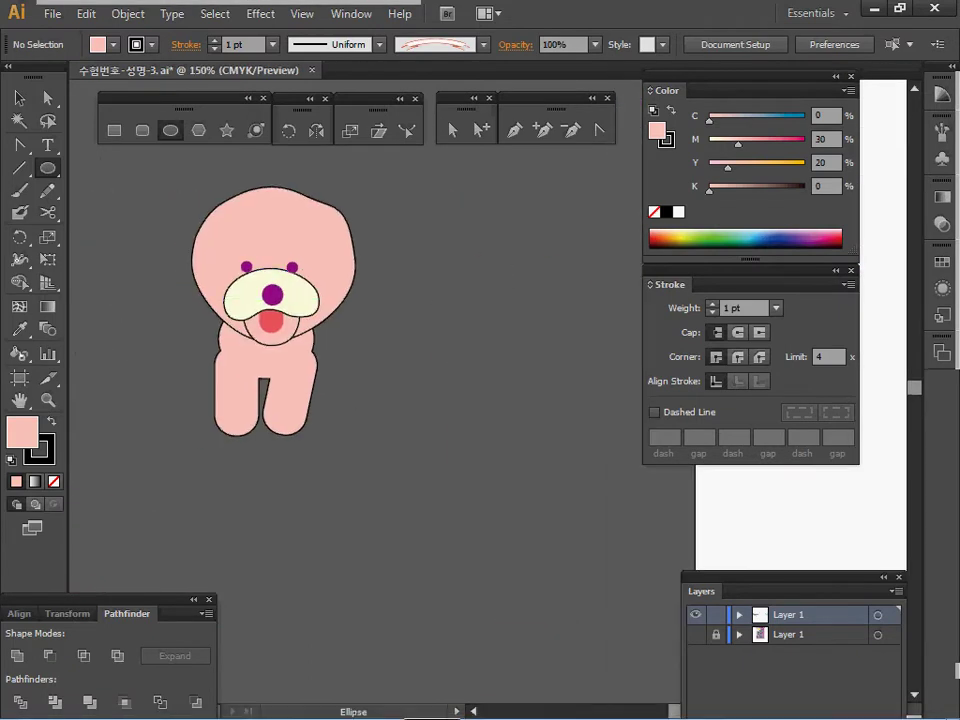
drag(343, 324, 533, 339)
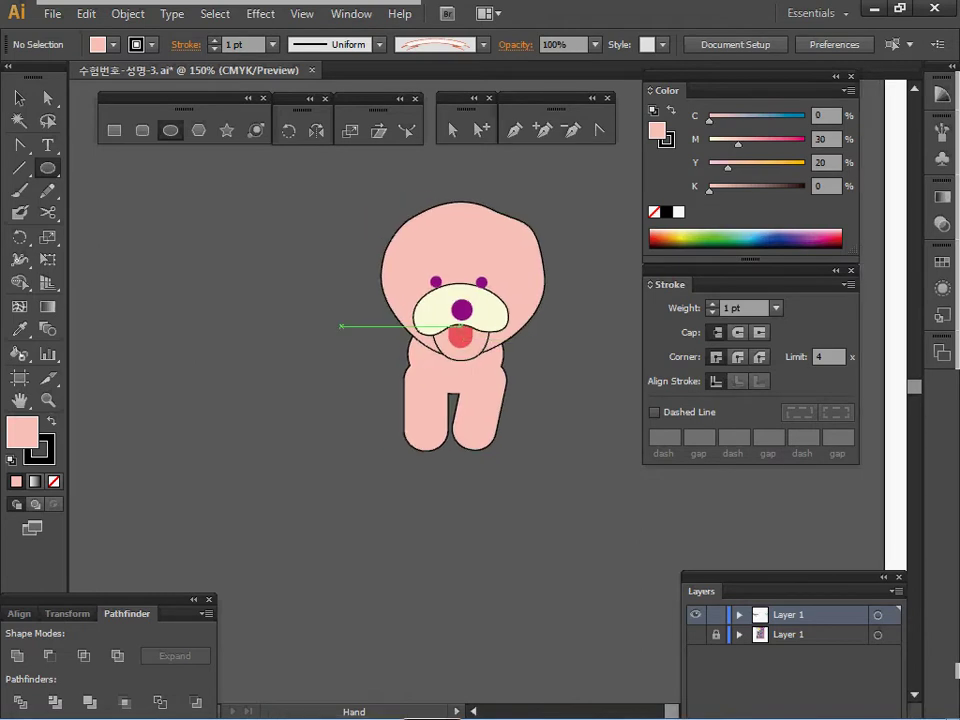
key(u)
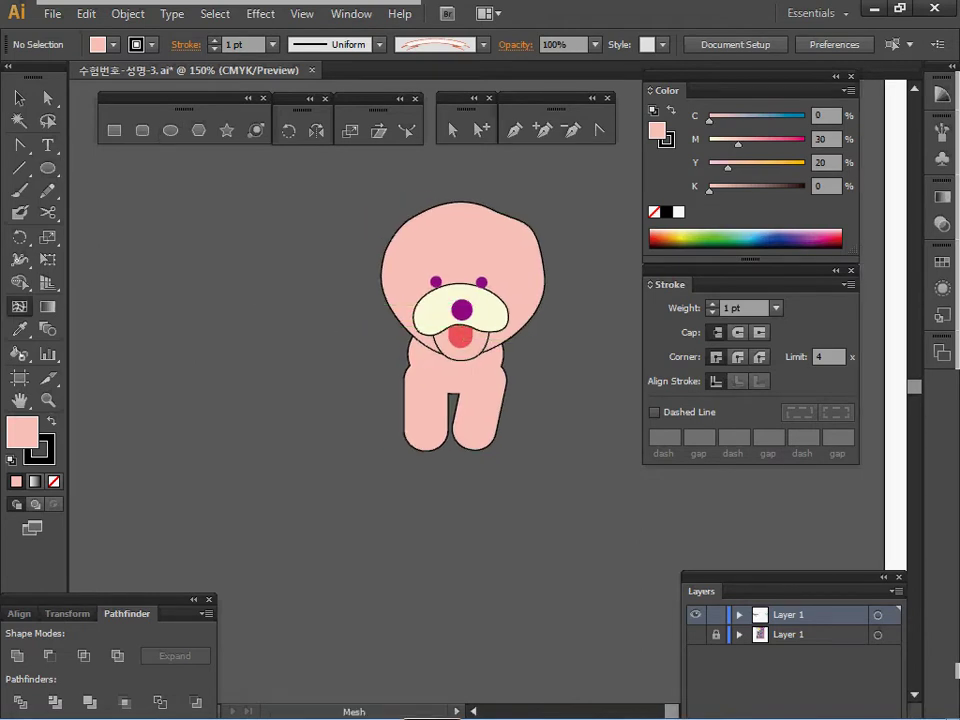
key(l)
click(458, 339)
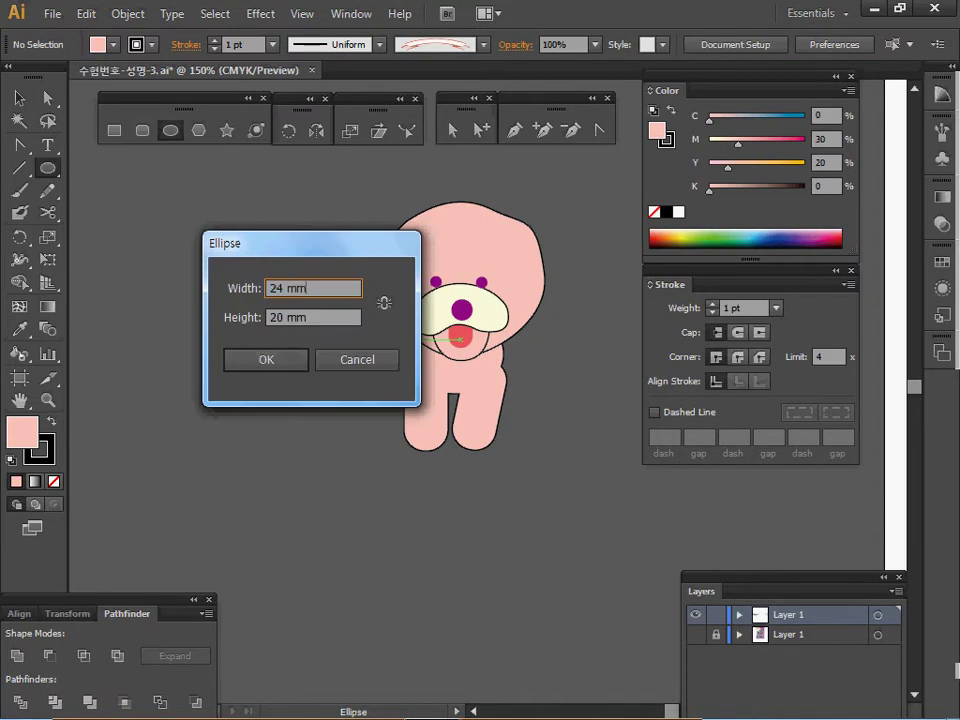
key(Tab)
key(Return)
drag(311, 374, 294, 352)
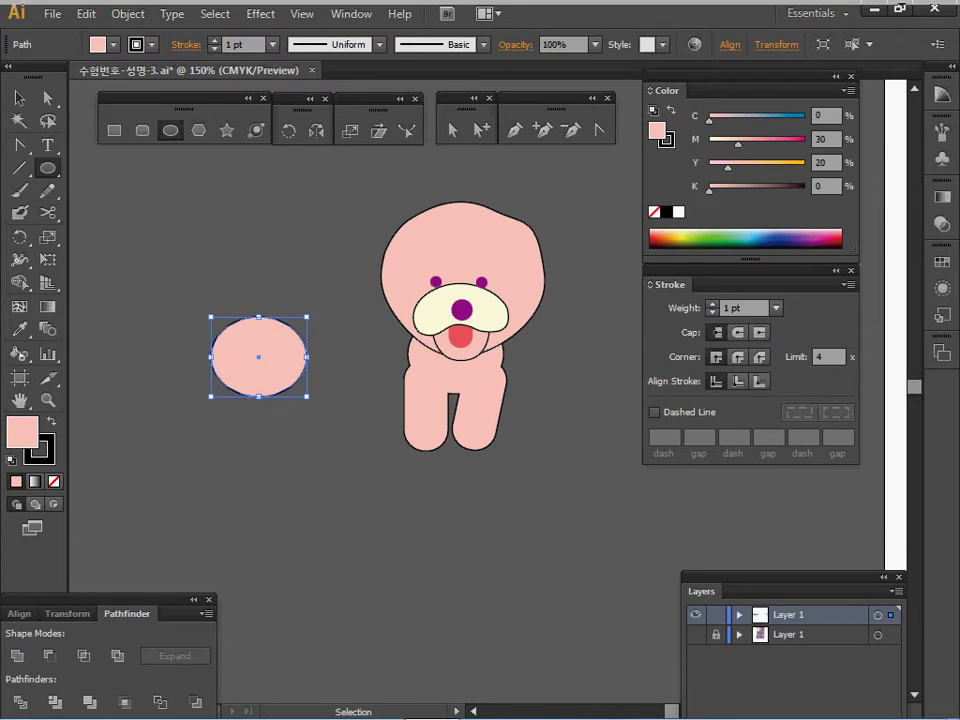
- Draw a pill-shaped rounded rectangle matching the finished dog's straight leg and move it to the new ellipse's lower left
key(ctrl)
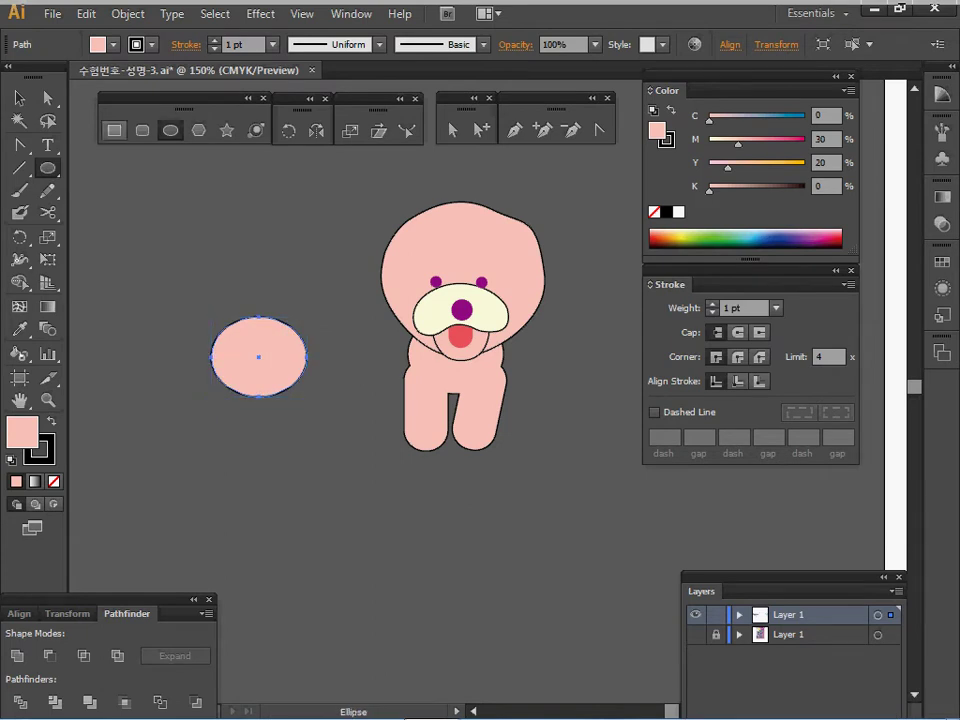
click(142, 130)
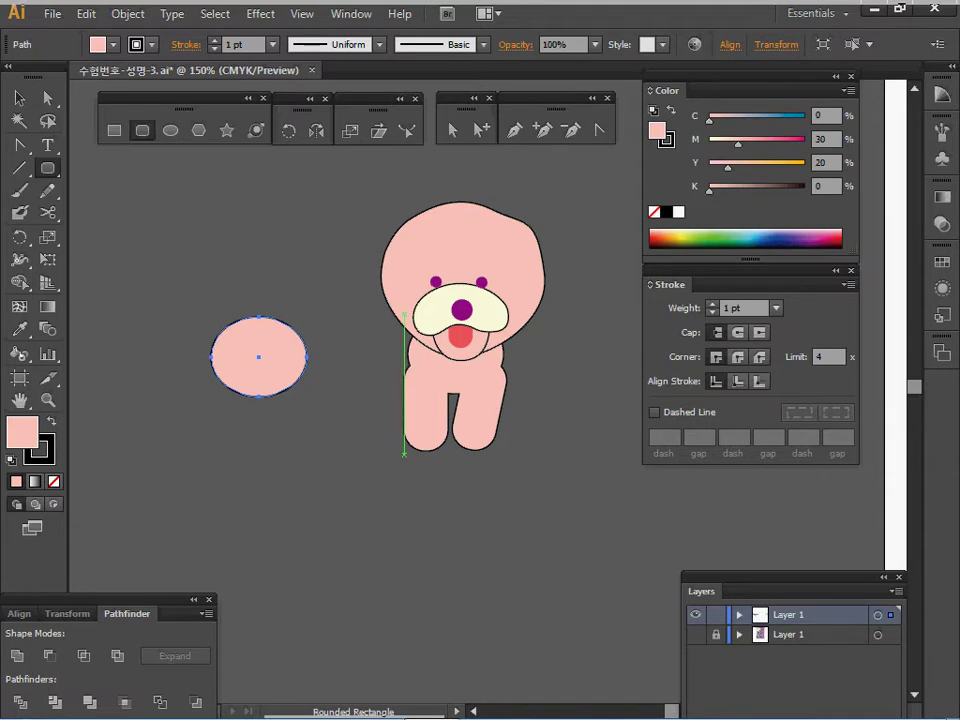
mouse_move(404, 455)
mouse_down()
mouse_move(446, 391)
mouse_move(447, 362)
mouse_up()
mouse_move(424, 404)
mouse_down()
mouse_move(237, 390)
mouse_move(226, 408)
mouse_up()
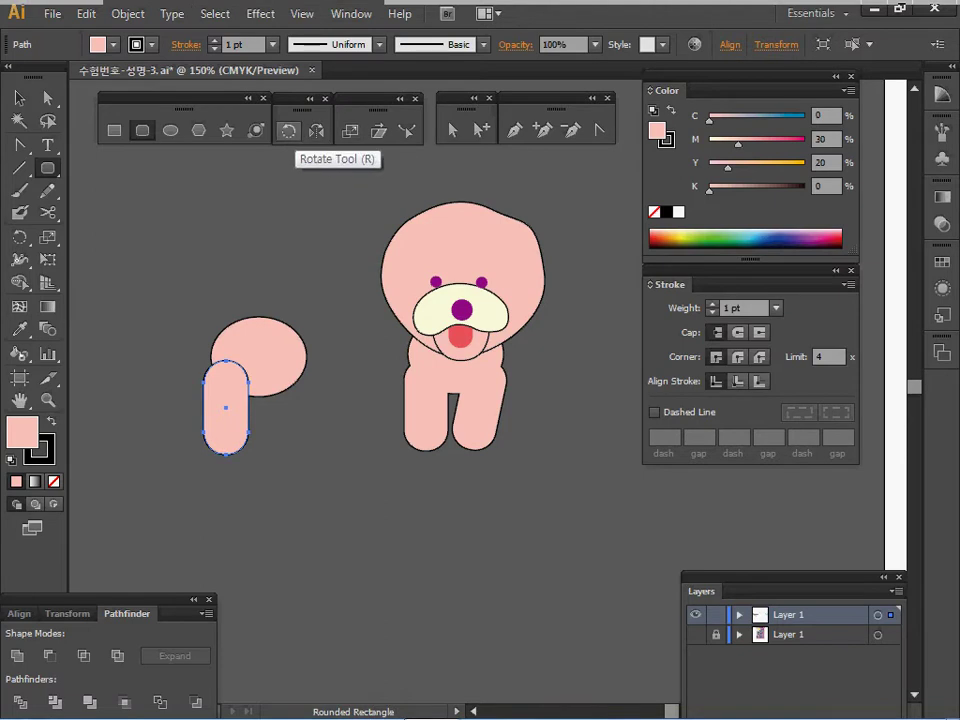
- Make a copy of the leg rotated by -12 degrees and place it under the ellipse's right side
double_click(288, 132)
text(-12)
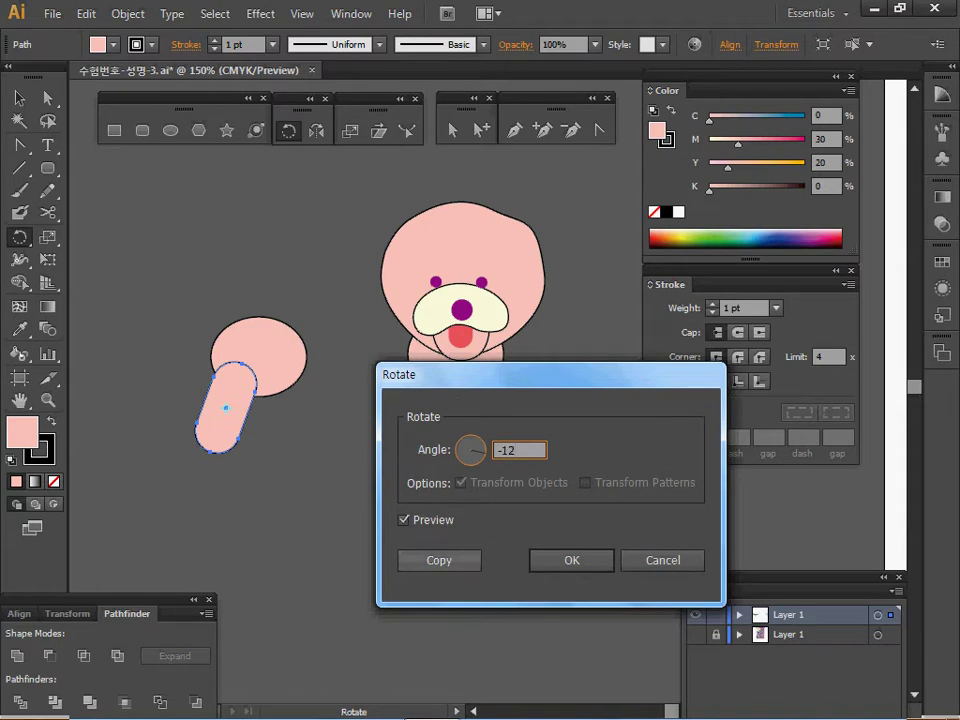
click(439, 560)
drag(243, 412, 298, 411)
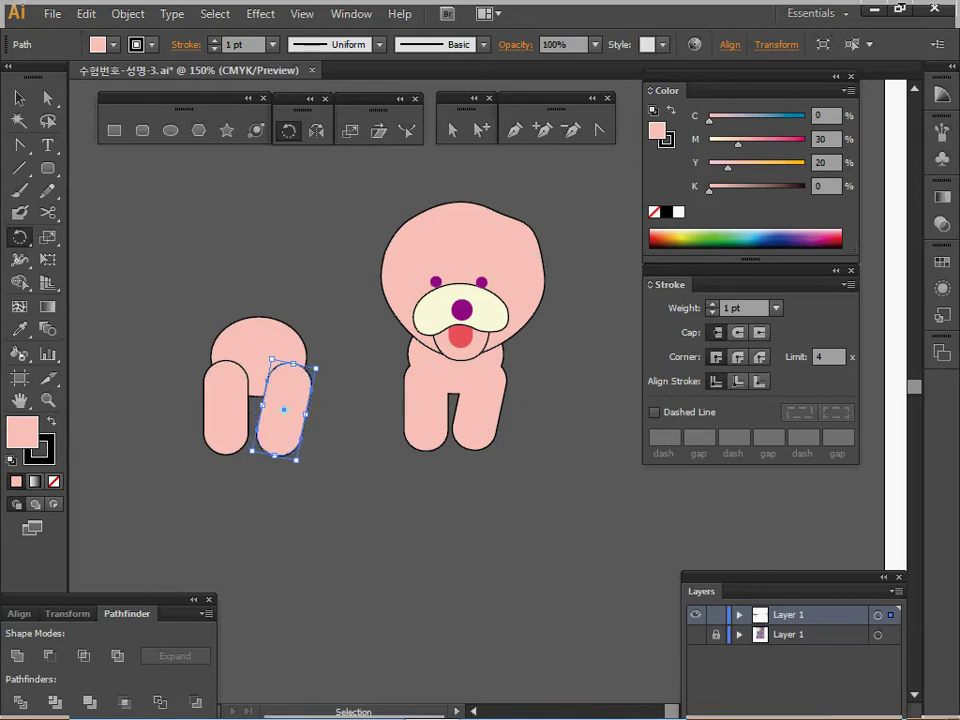
- Unite the body ellipse and both legs into a single shape and deselect it
drag(201, 305, 275, 374)
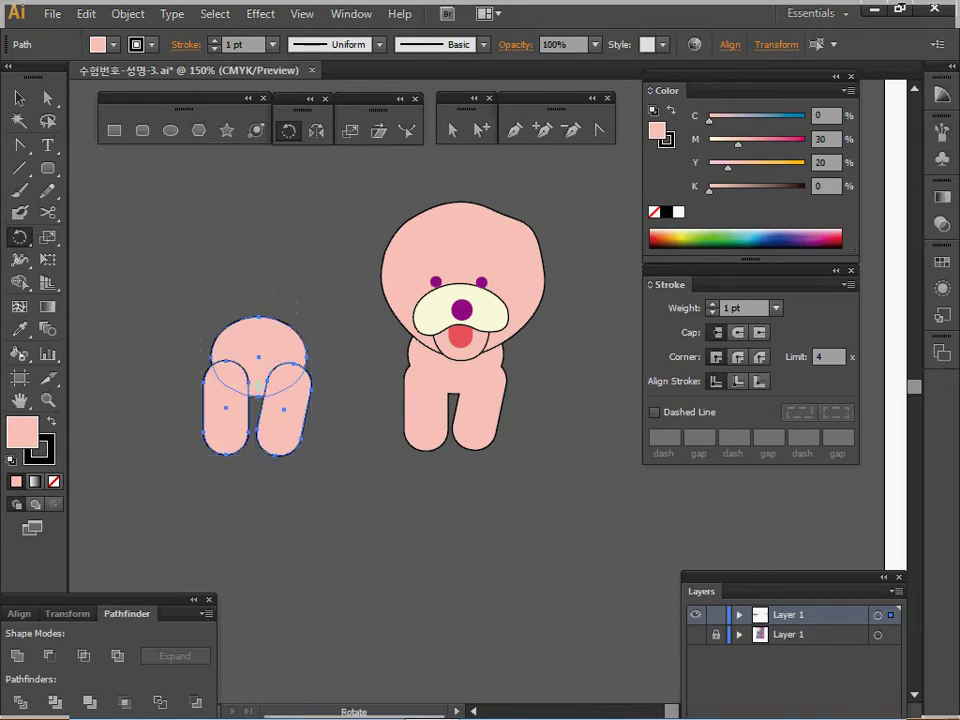
click(18, 656)
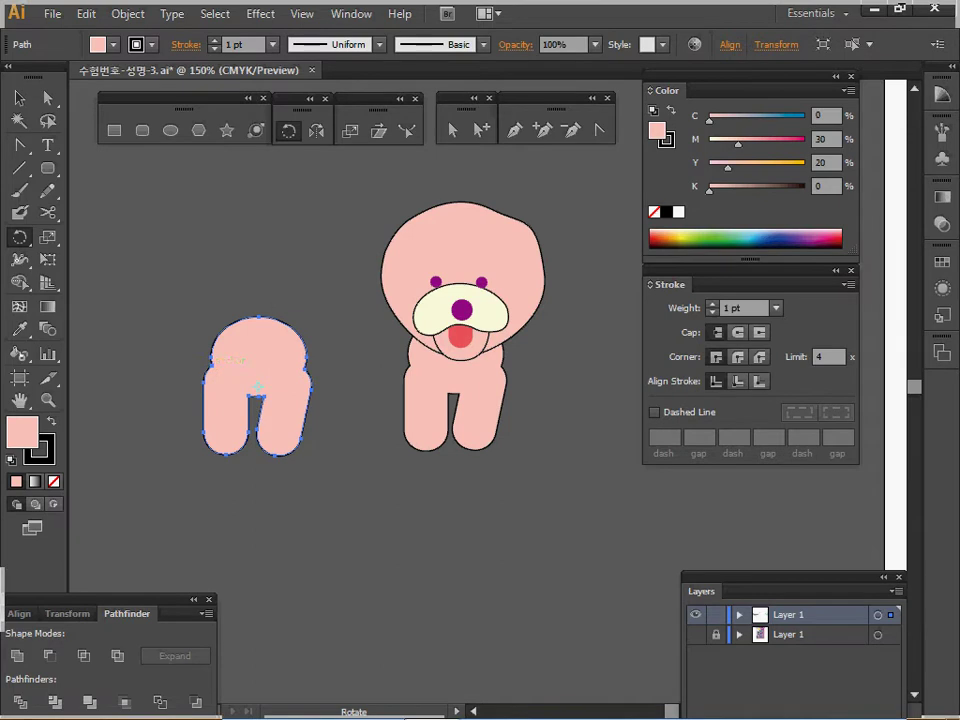
ctrl+click(168, 261)
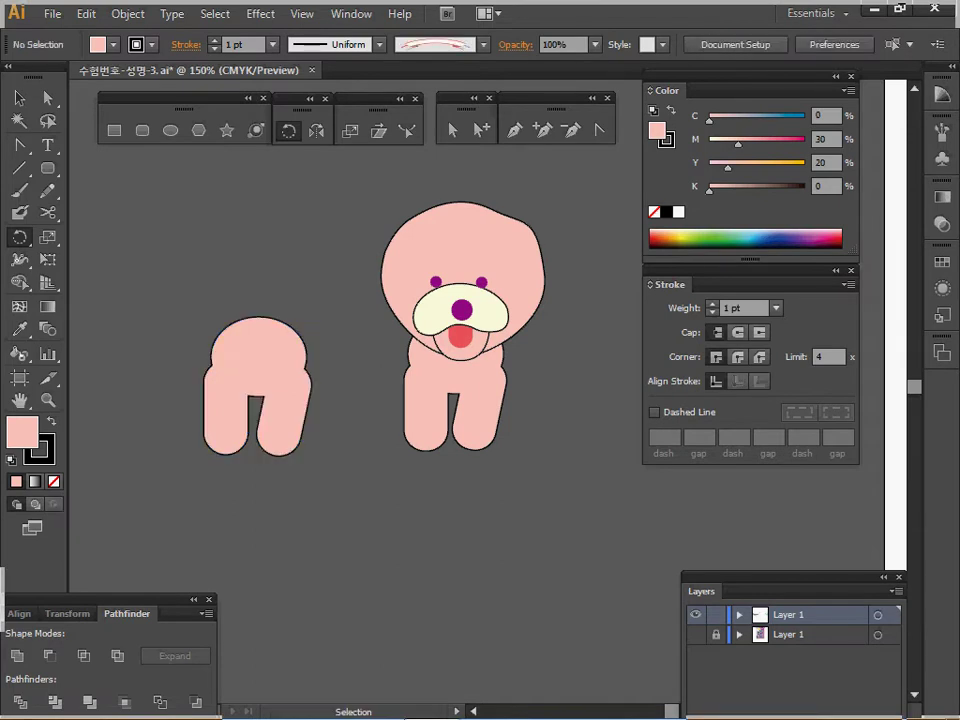
- Copy the finished dog's head outline onto the new body and bring it to the front
ctrl+click(393, 312)
ctrl+click(461, 326)
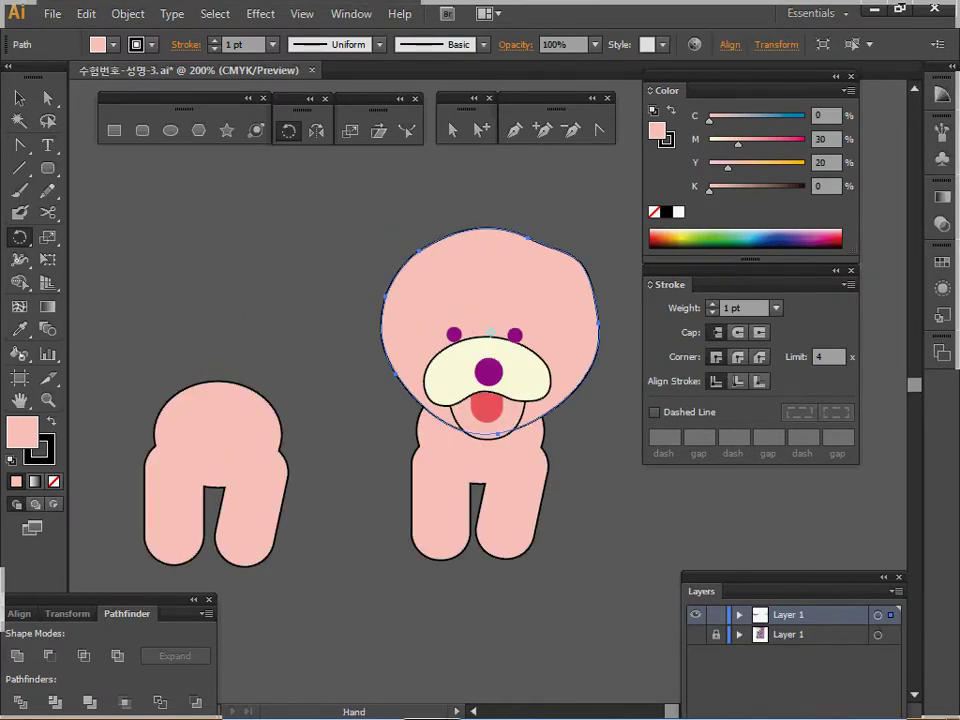
drag(461, 326, 483, 311)
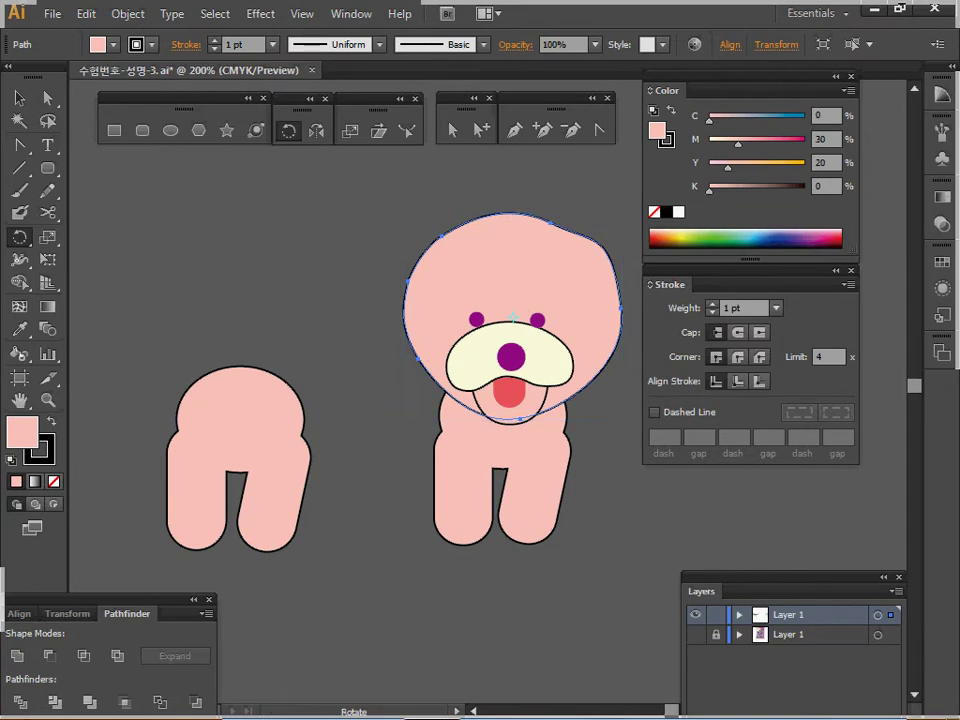
ctrl+click(402, 392)
ctrl+click(440, 376)
drag(451, 290, 189, 290)
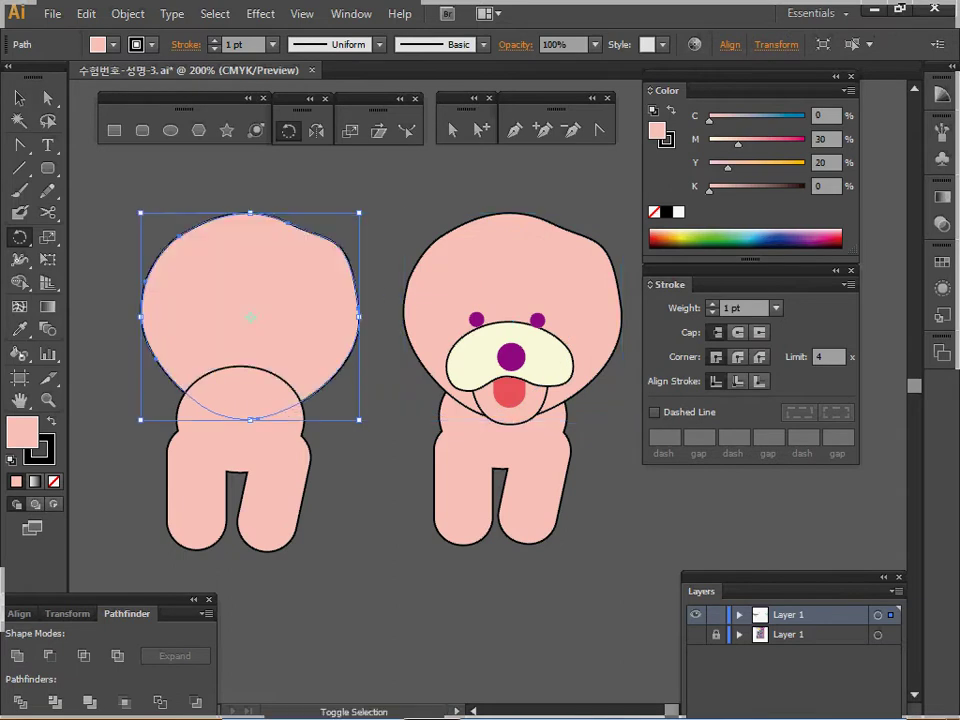
key(ctrl+shift+bracketright)
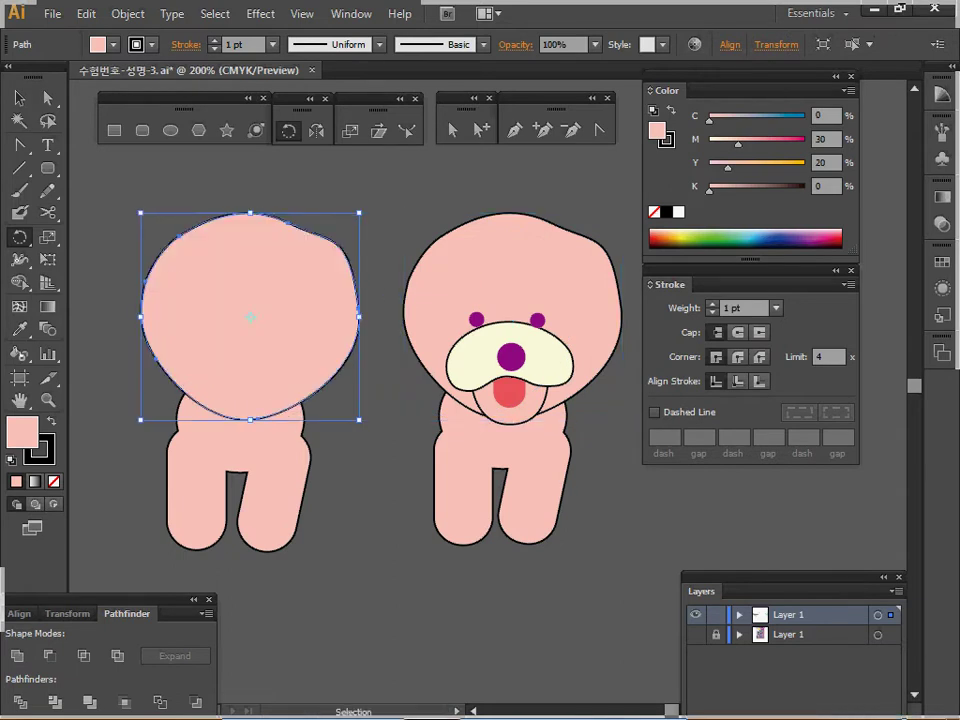
- Build a half-ellipse mouth at the new head's lower edge by drawing an ellipse and subtracting a rectangle from its upper half
ctrl+click(377, 447)
ctrl+click(435, 451)
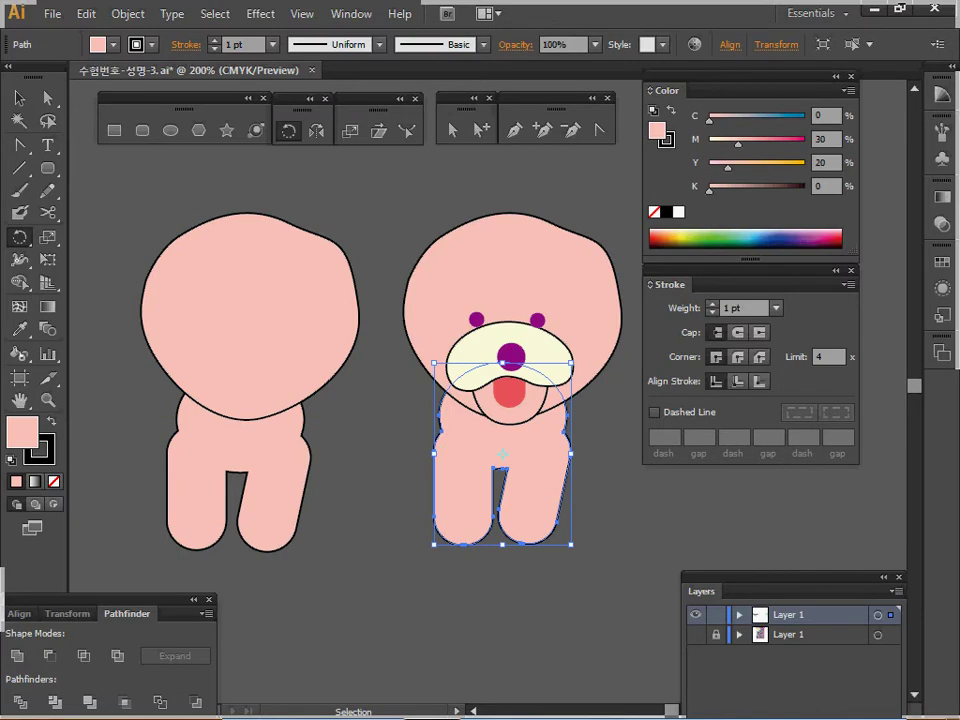
ctrl+click(485, 408)
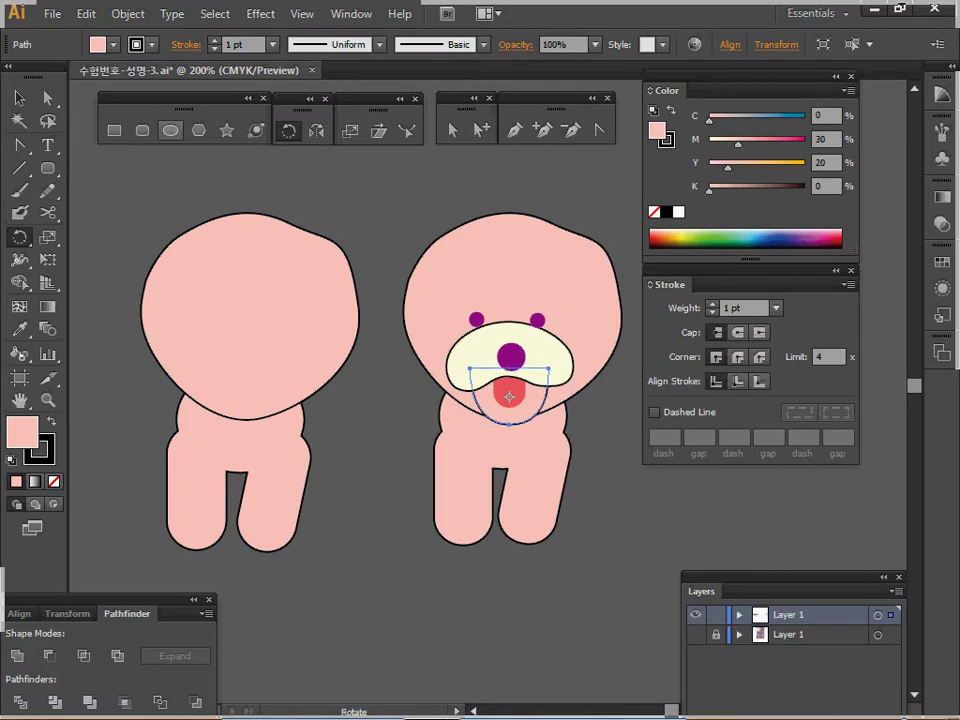
click(170, 130)
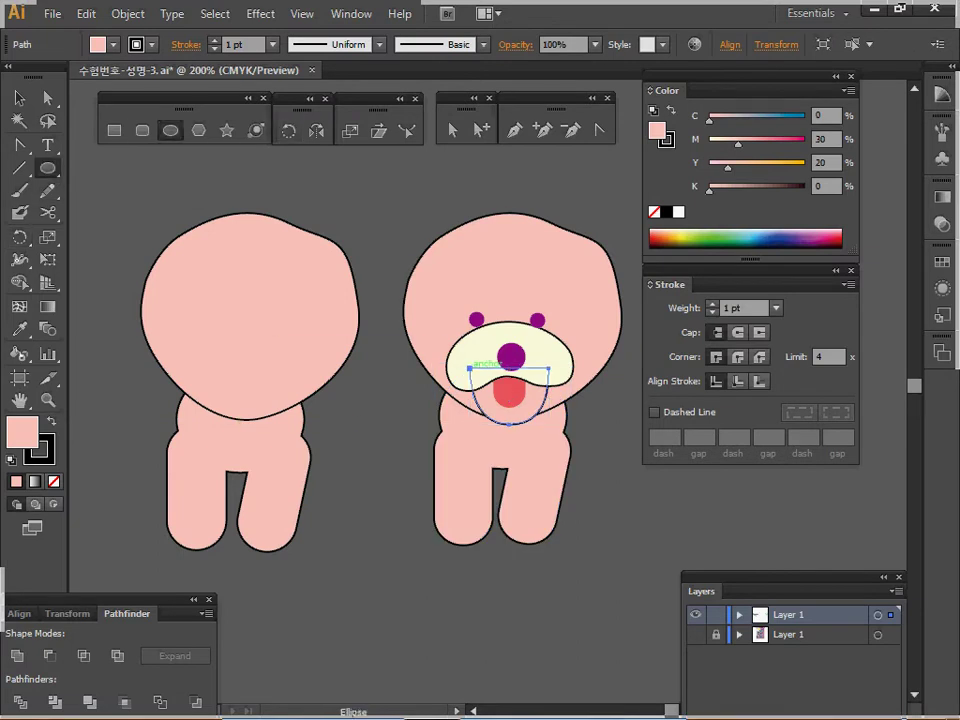
drag(511, 371, 281, 394)
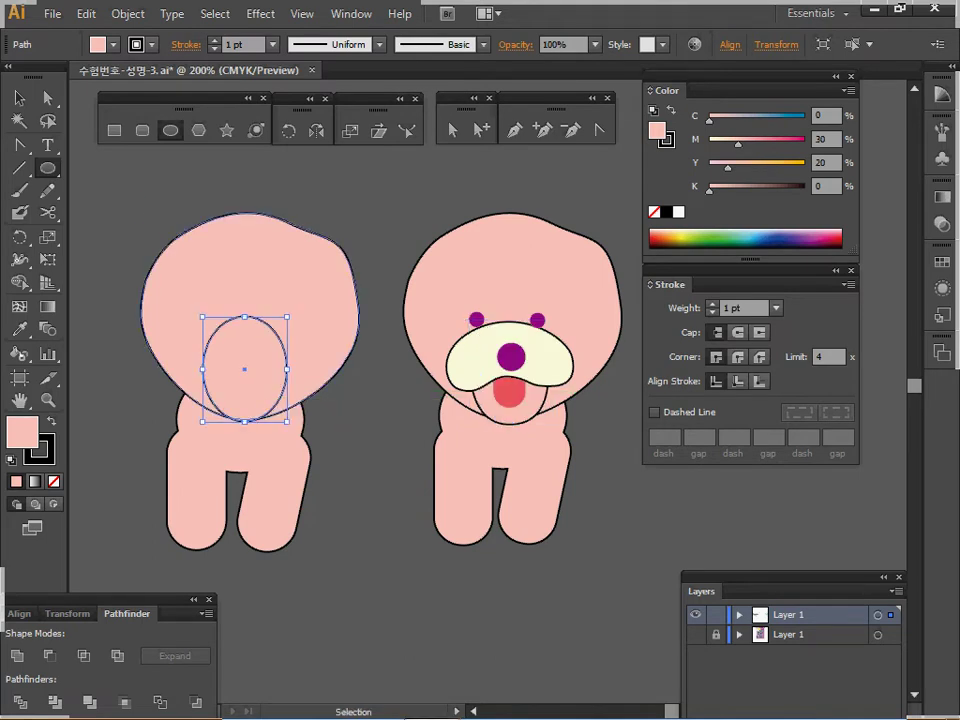
click(114, 130)
drag(166, 239, 334, 421)
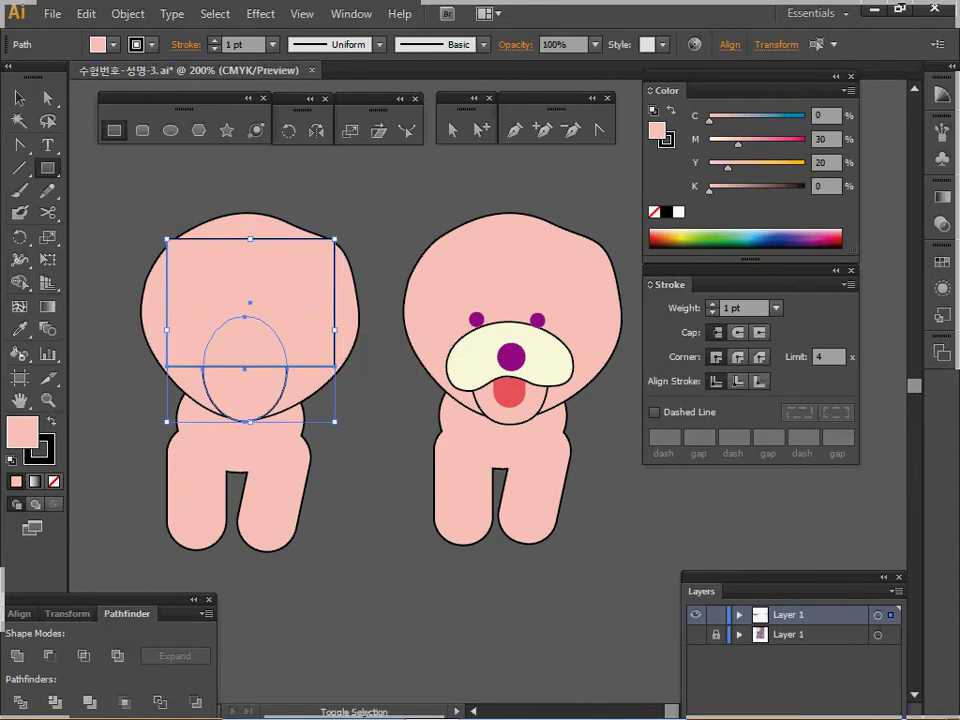
click(49, 655)
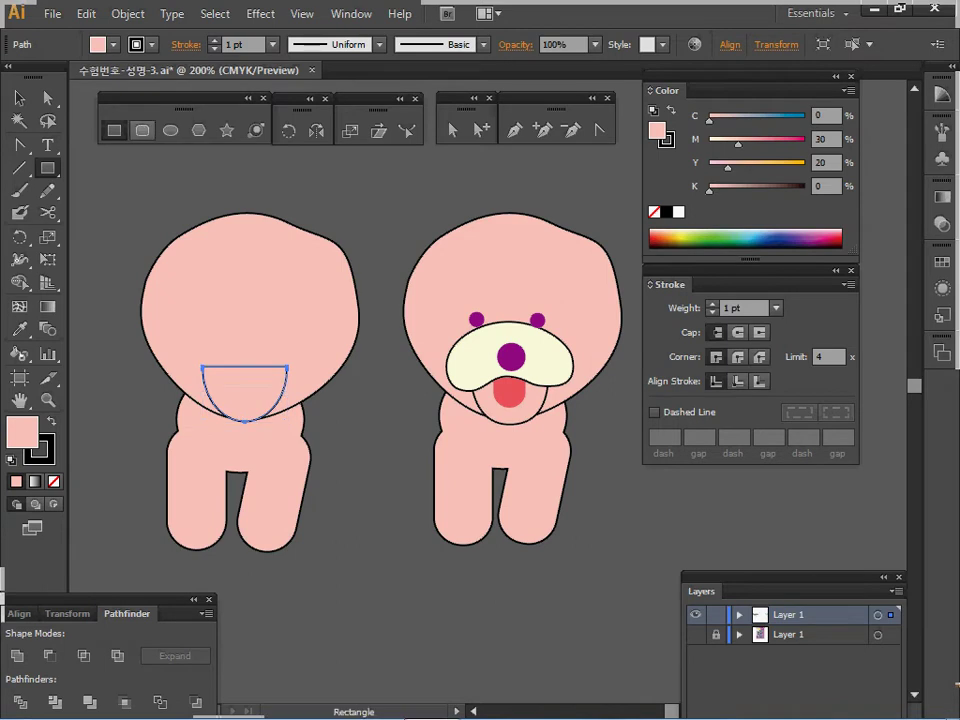
- Draw a narrow rounded-rectangle tongue over the middle of the new mouth, using the finished dog's red tongue fill without stroke
click(143, 130)
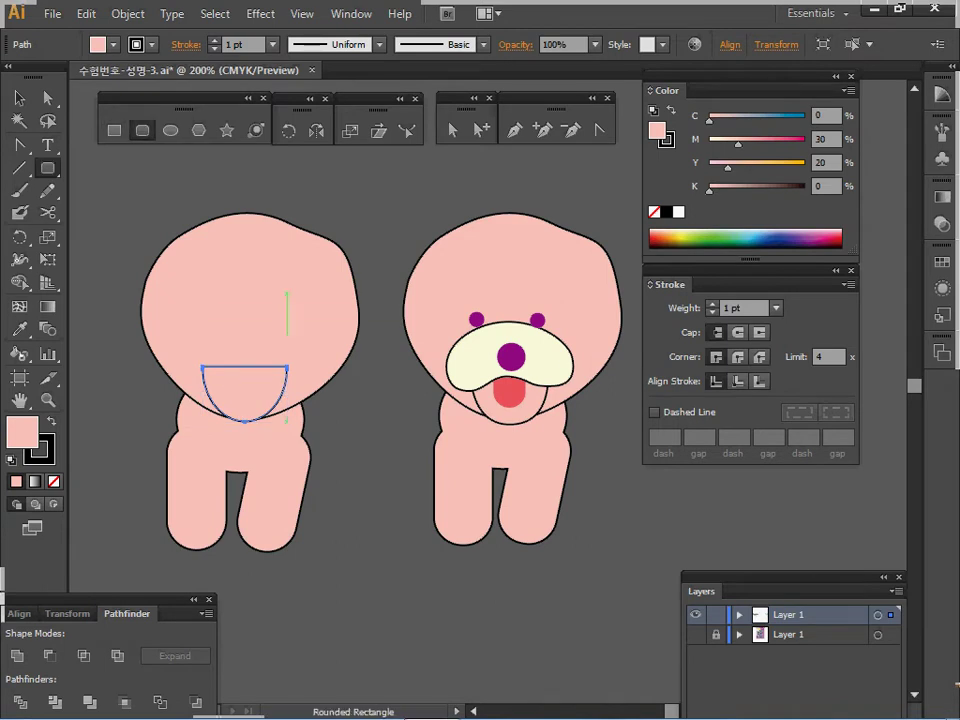
ctrl+click(510, 395)
drag(233, 338, 250, 387)
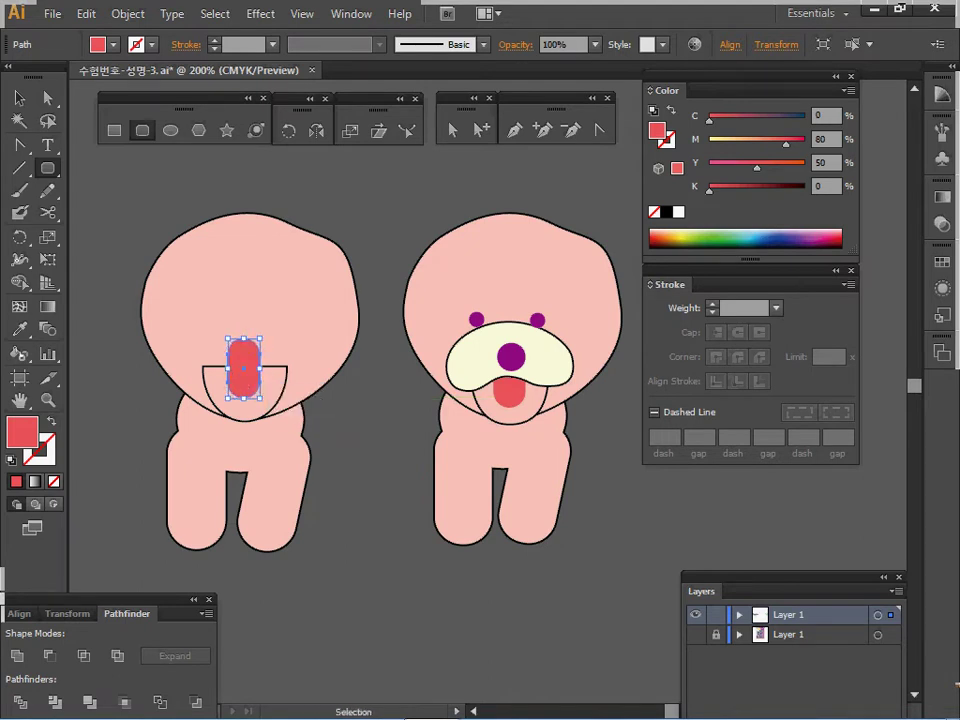
key(ctrl+shift+a)
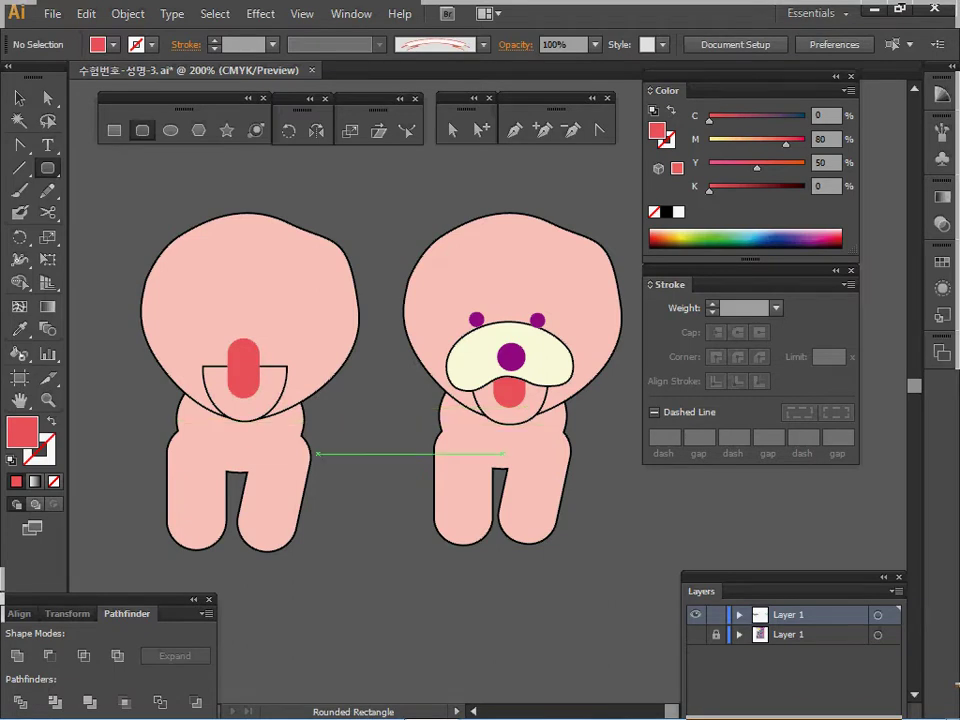
- Copy the finished dog's cream muzzle onto the new face and bring it in front of the mouth and tongue
ctrl+click(474, 363)
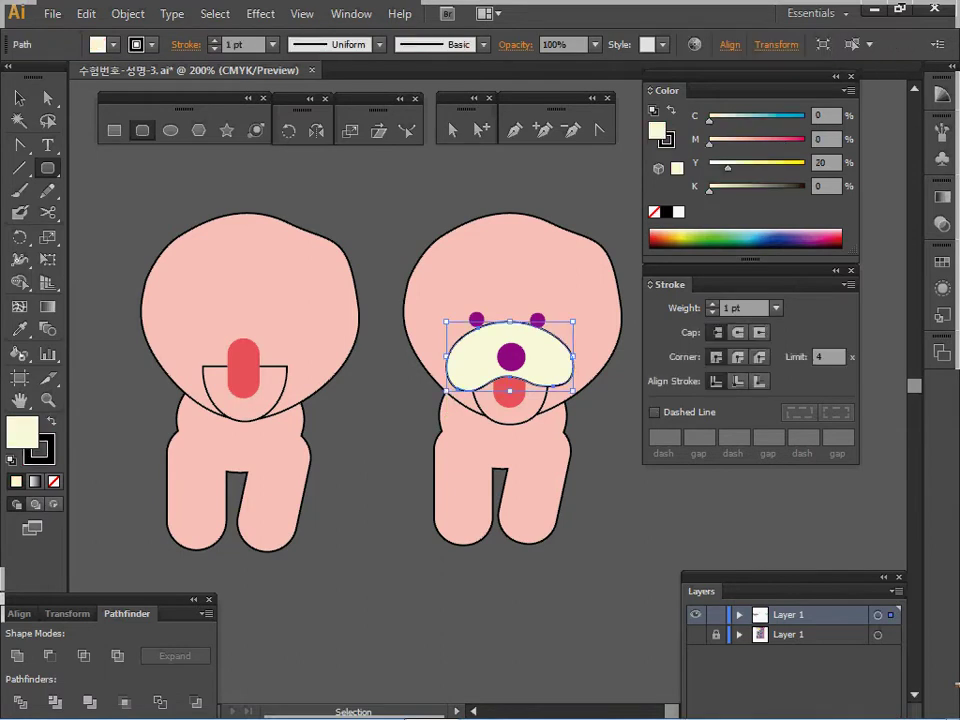
drag(470, 352, 196, 352)
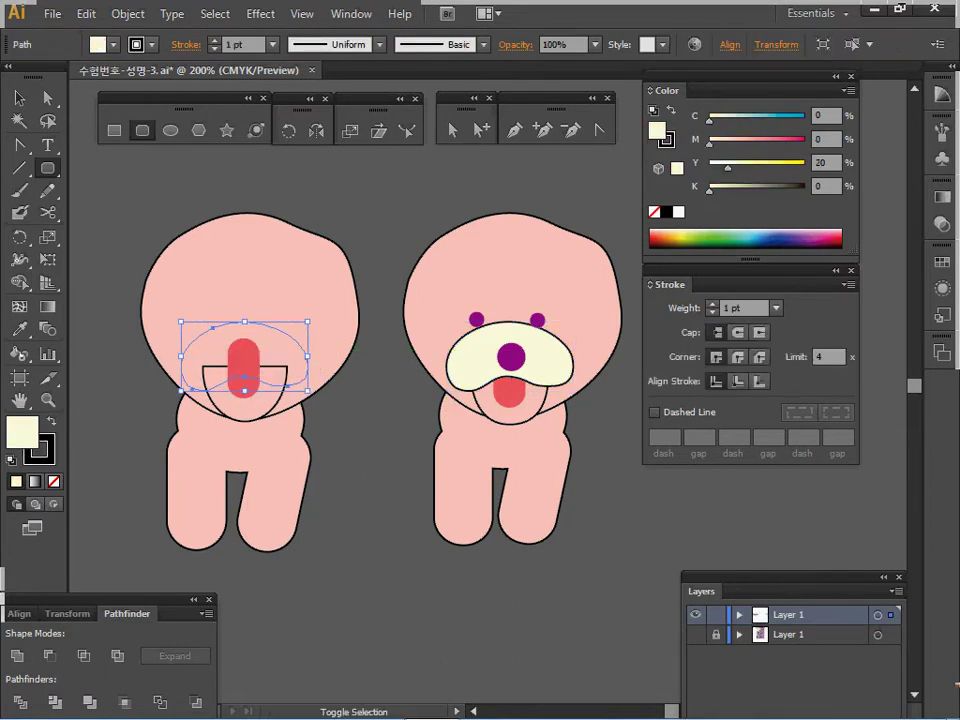
key(ctrl+shift+bracketright)
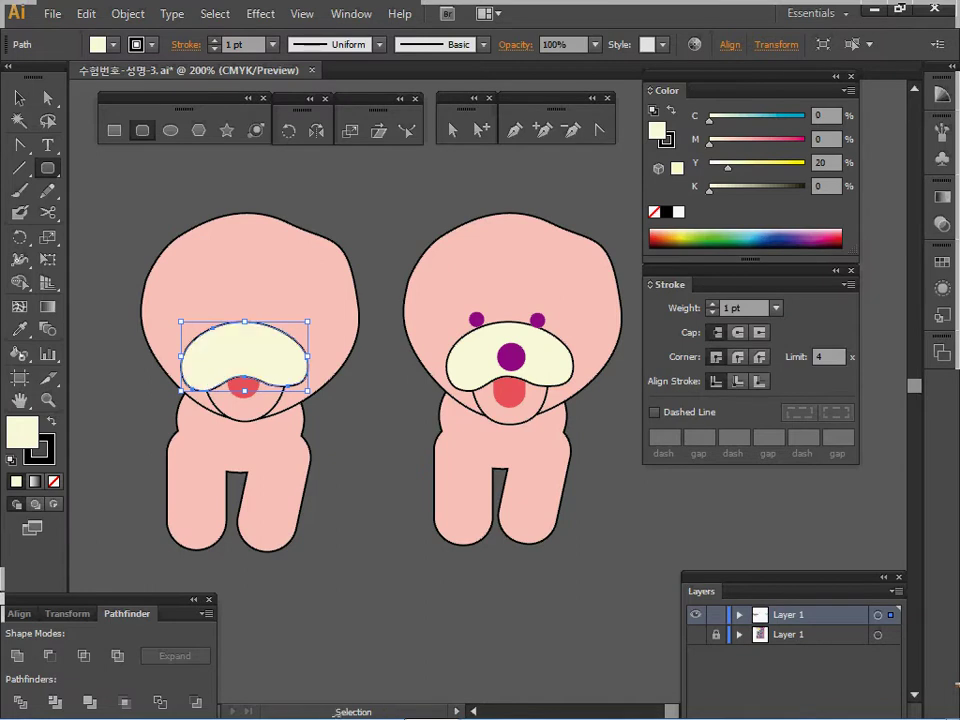
- Draw a round nose on the new muzzle and two smaller round eyes above it, using the finished dog's purple nose fill
ctrl+click(383, 340)
ctrl+click(513, 355)
ctrl+click(385, 290)
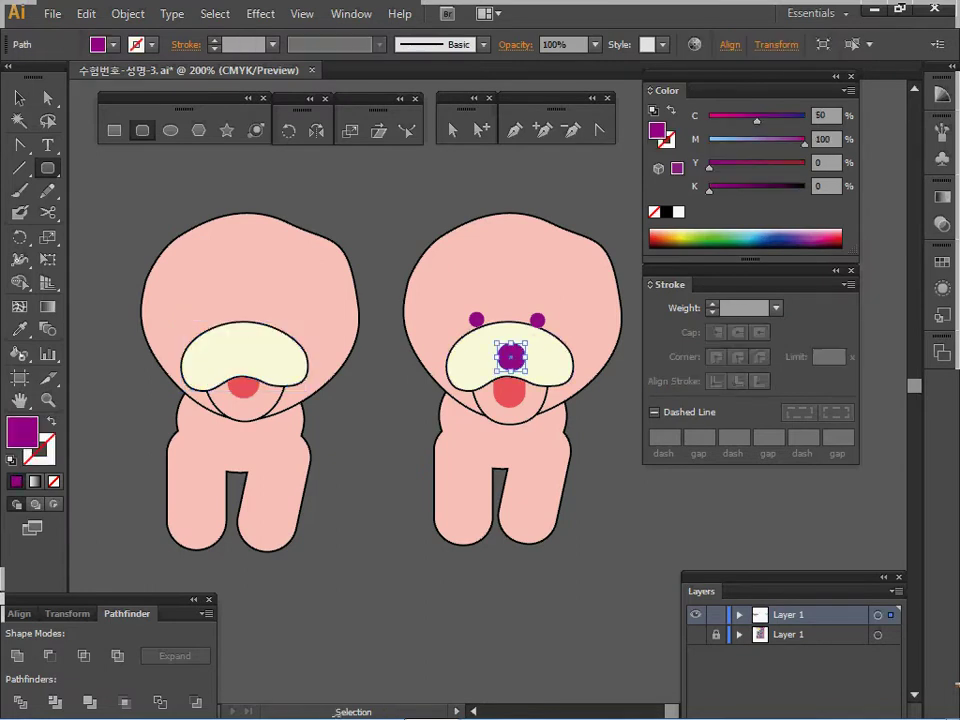
click(171, 130)
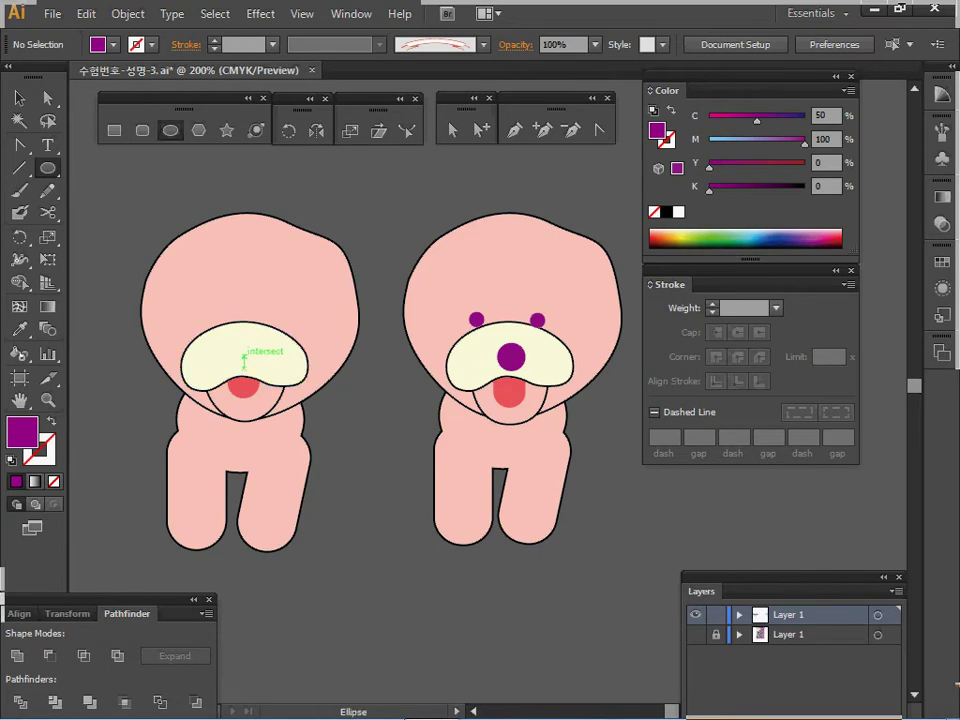
drag(245, 349, 257, 361)
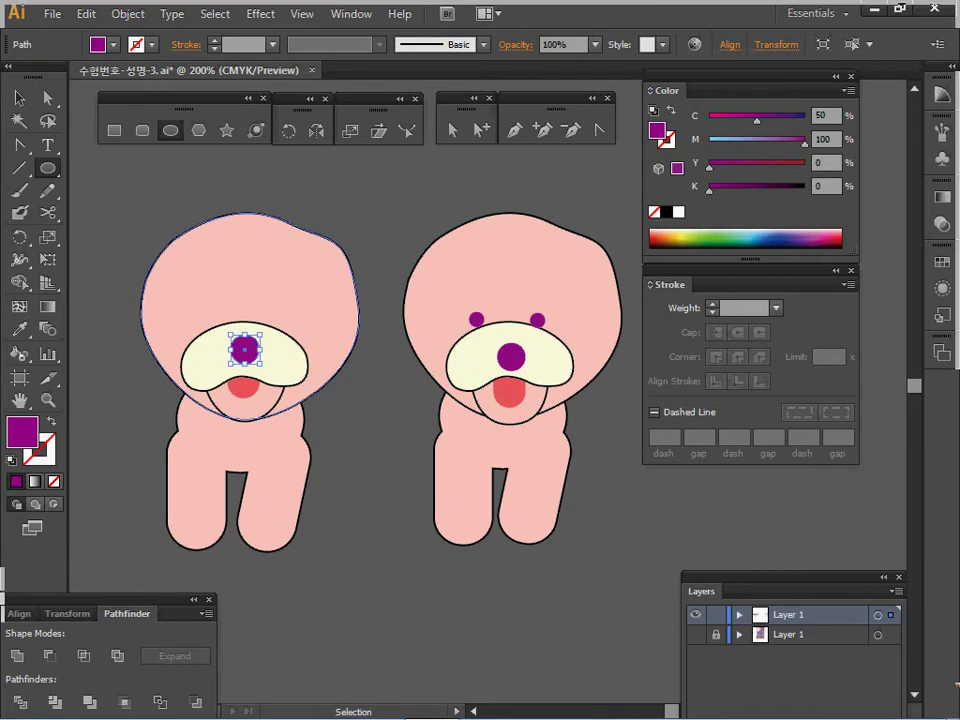
drag(208, 315, 279, 318)
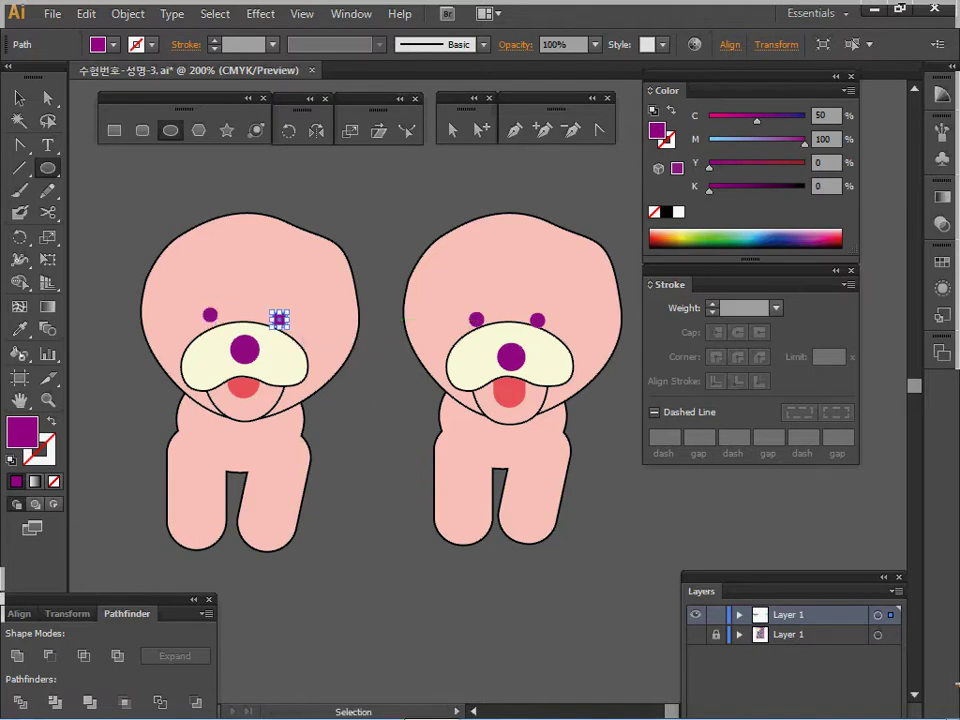
key(ctrl+shift+a)
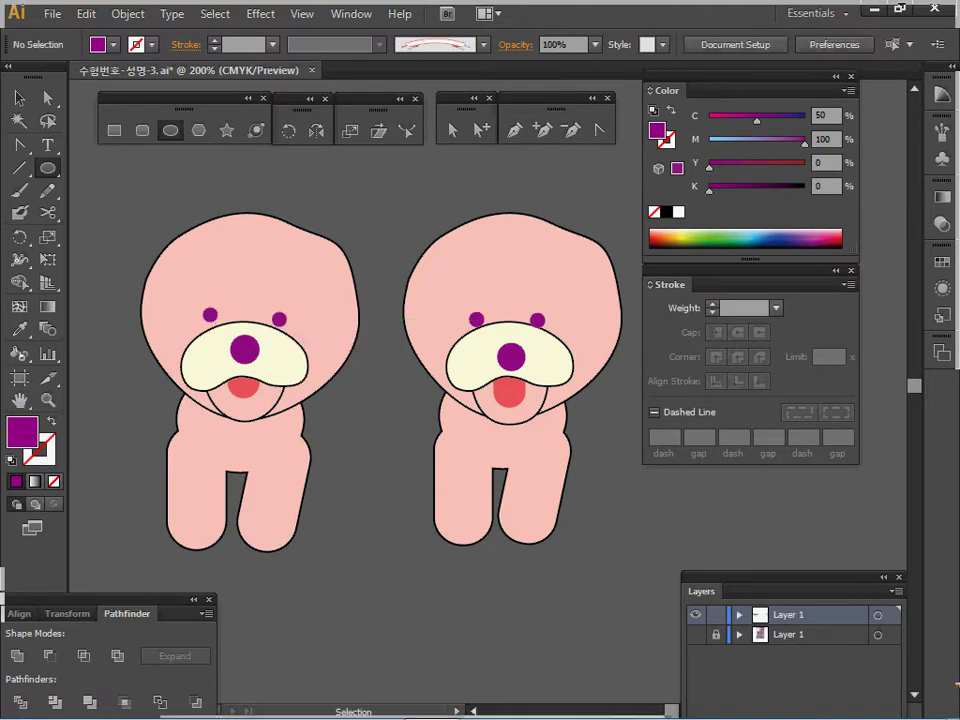
drag(180, 176, 289, 482)
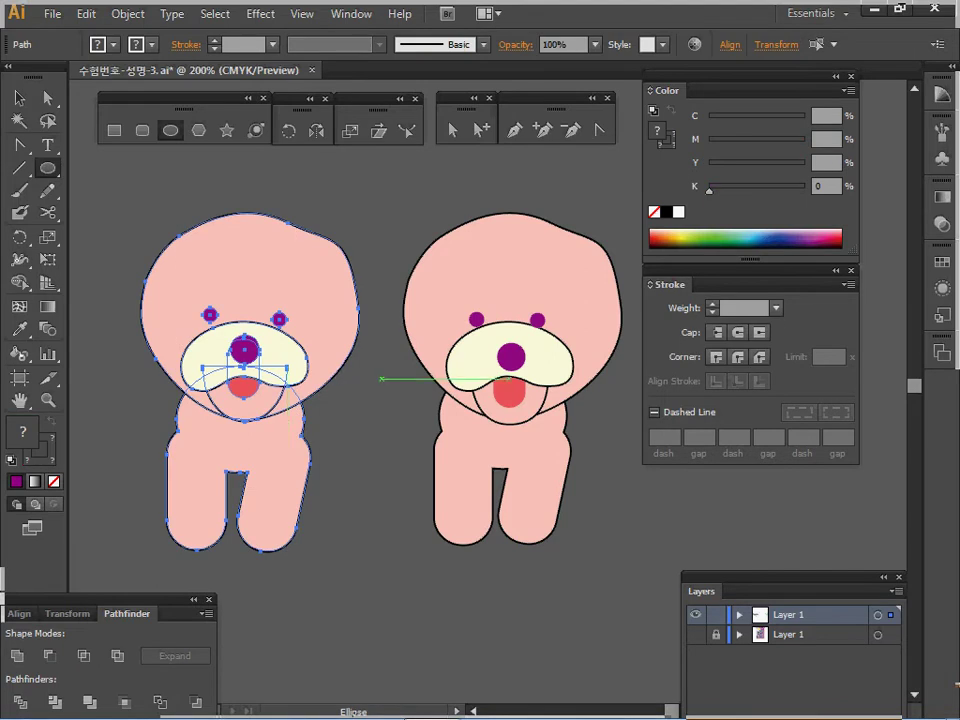
drag(386, 307, 410, 322)
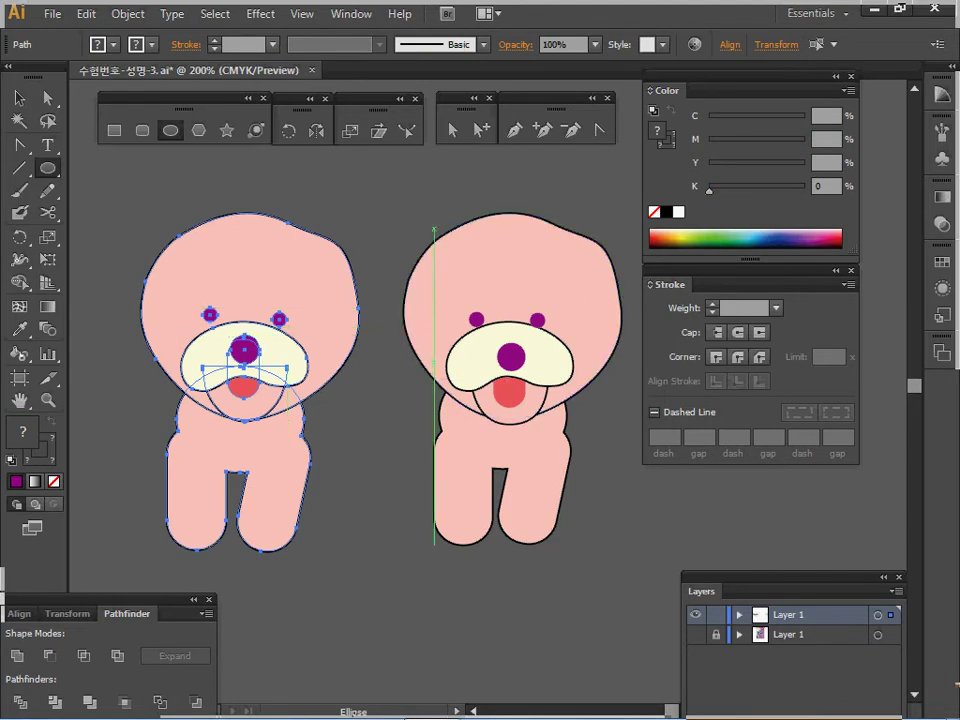
drag(411, 193, 585, 461)
key(Delete)
key(ctrl+z)
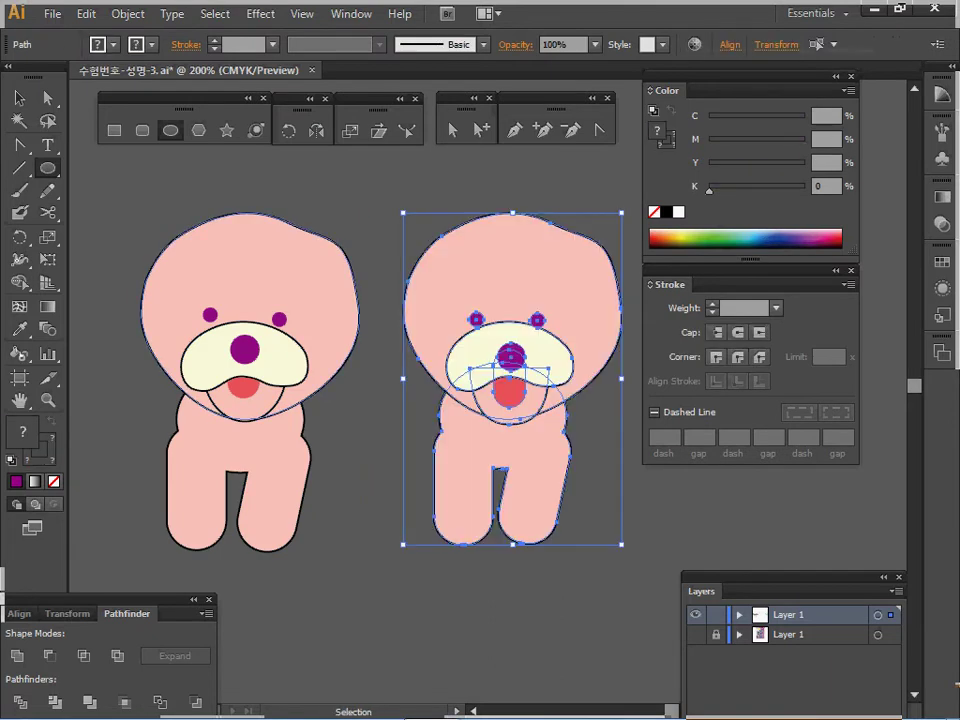
- Delete the left one of the two dogs and move the remaining dog up and left into the freed space
drag(184, 195, 318, 527)
key(Delete)
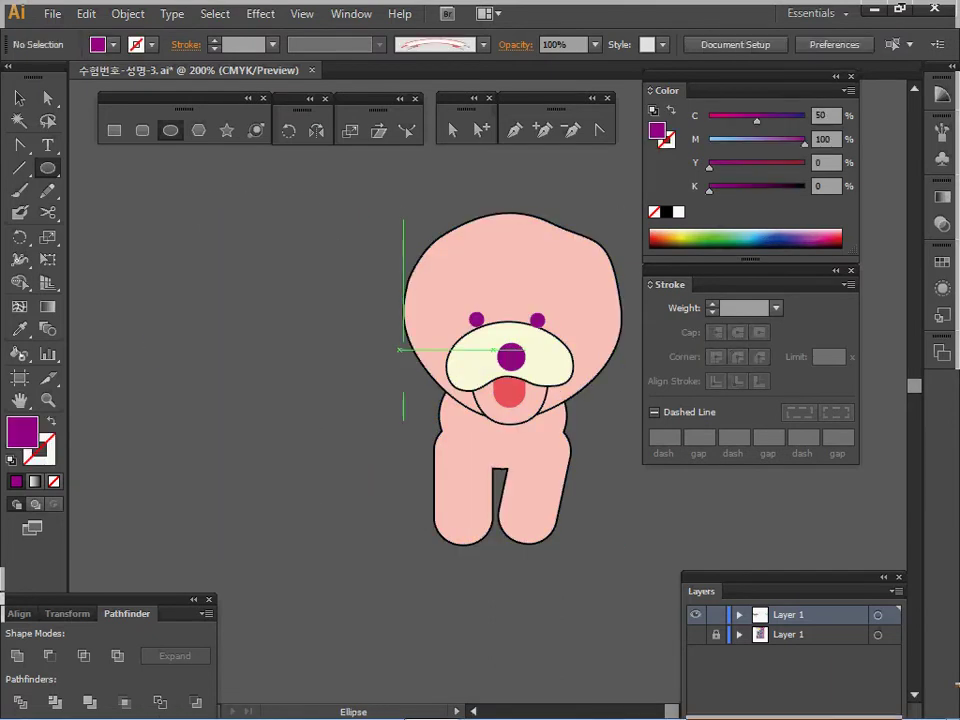
key(v)
drag(379, 182, 561, 459)
drag(525, 390, 367, 377)
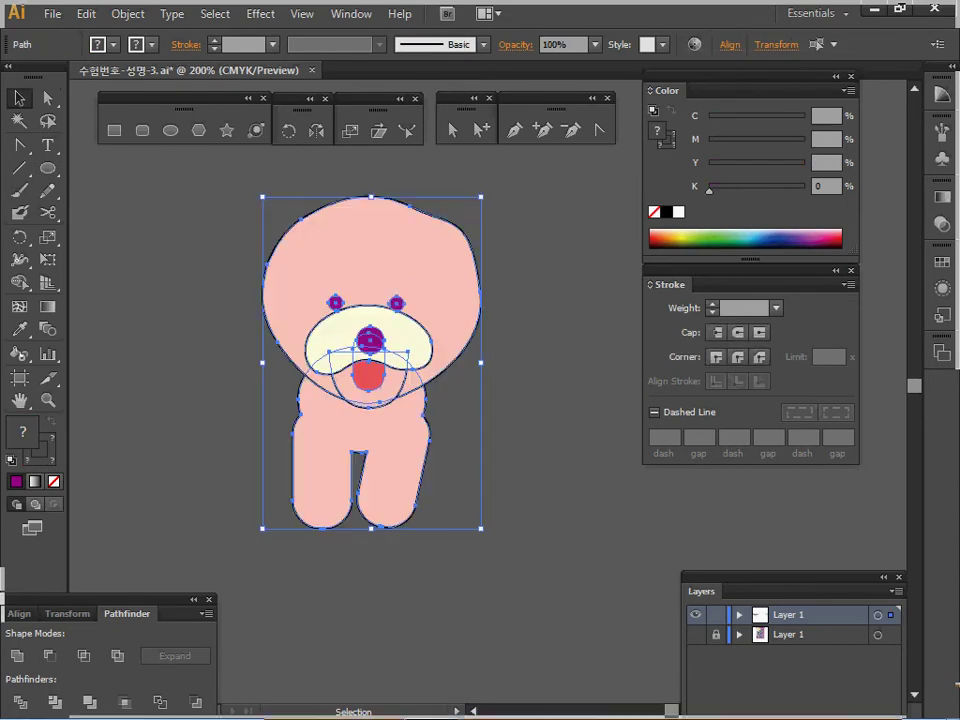
- Save the whole dog as a Graphic symbol named 강아지 and delete its instance from the canvas
click(941, 158)
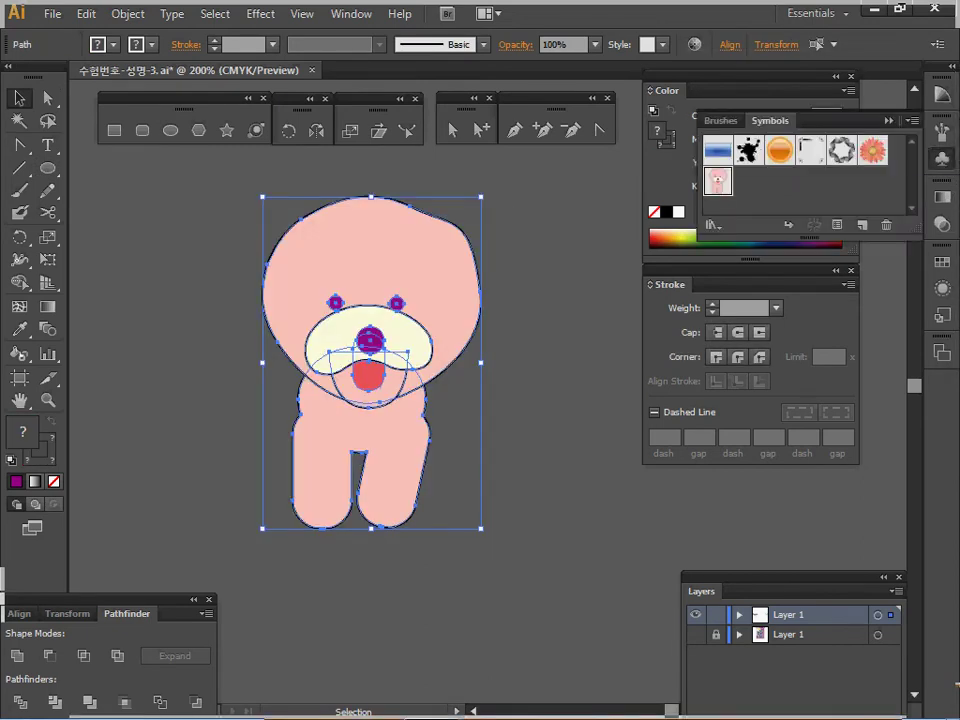
key(F8)
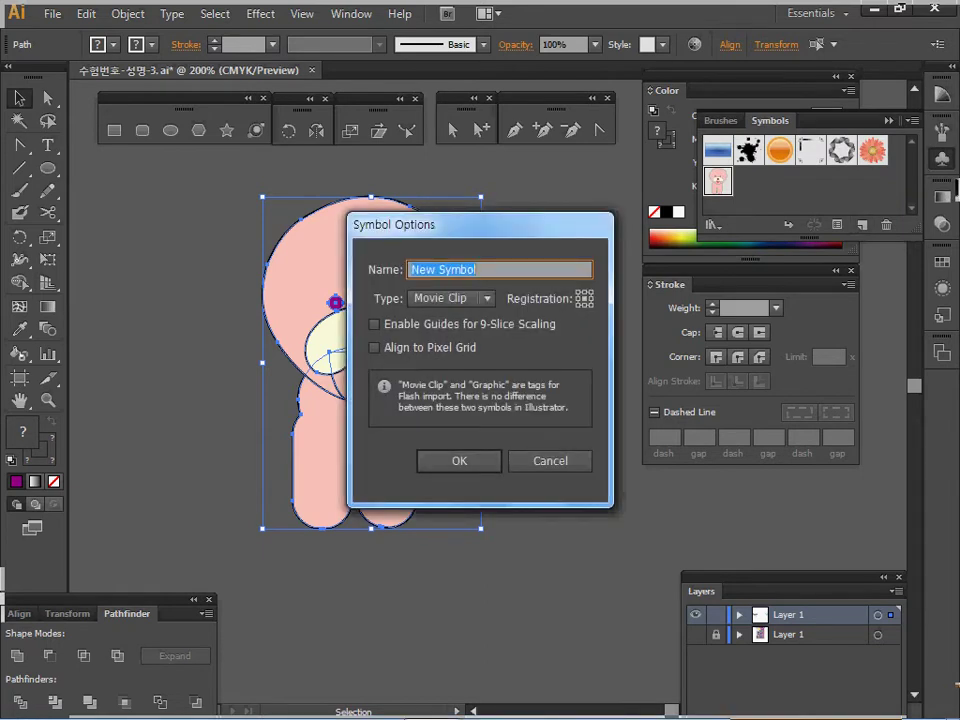
key(BackSpace)
text(rh)
key(BackSpace)
key(BackSpace)
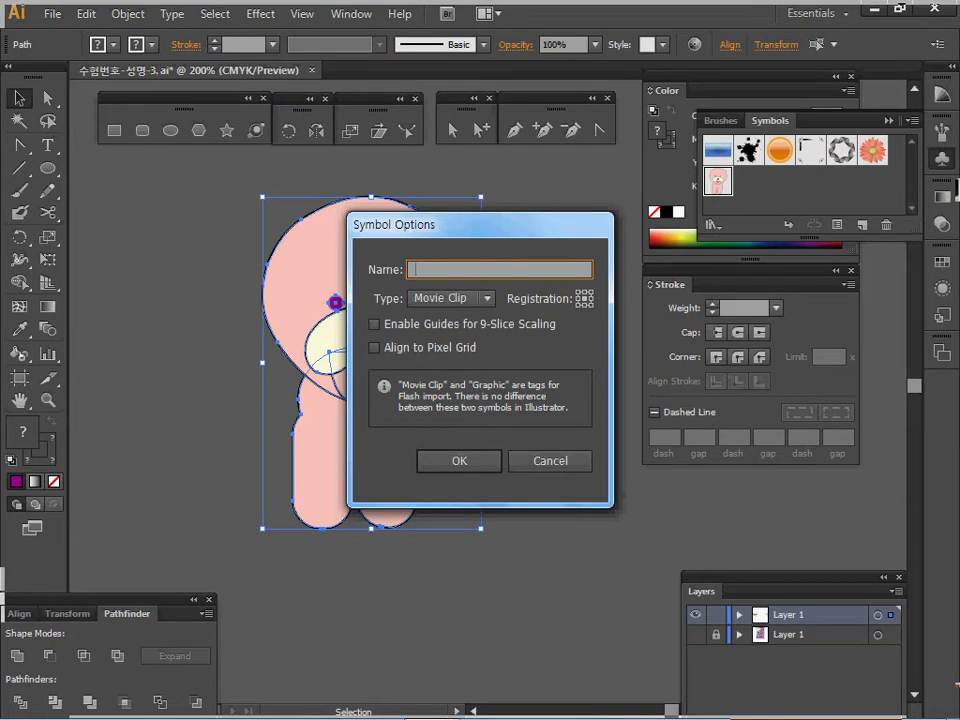
text(강아지)
click(486, 299)
click(446, 338)
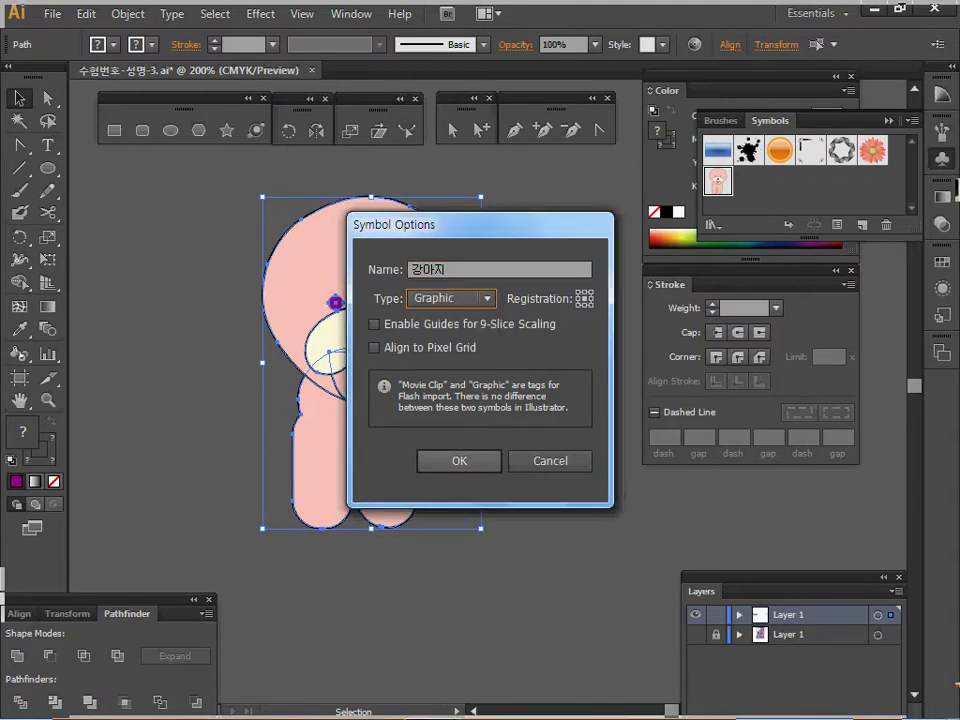
key(Return)
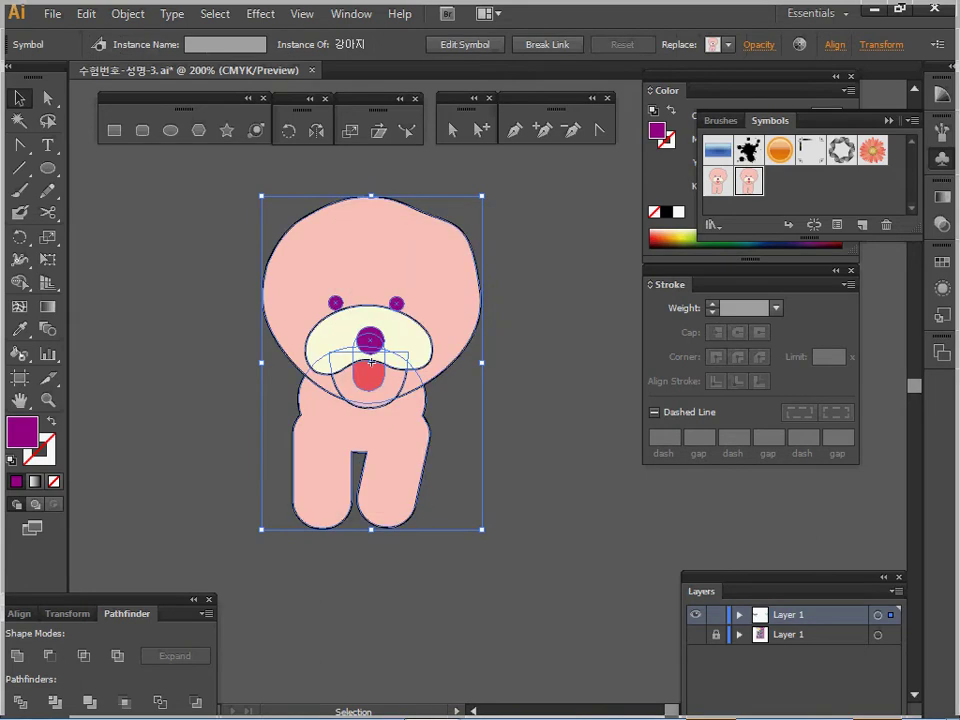
key(Delete)
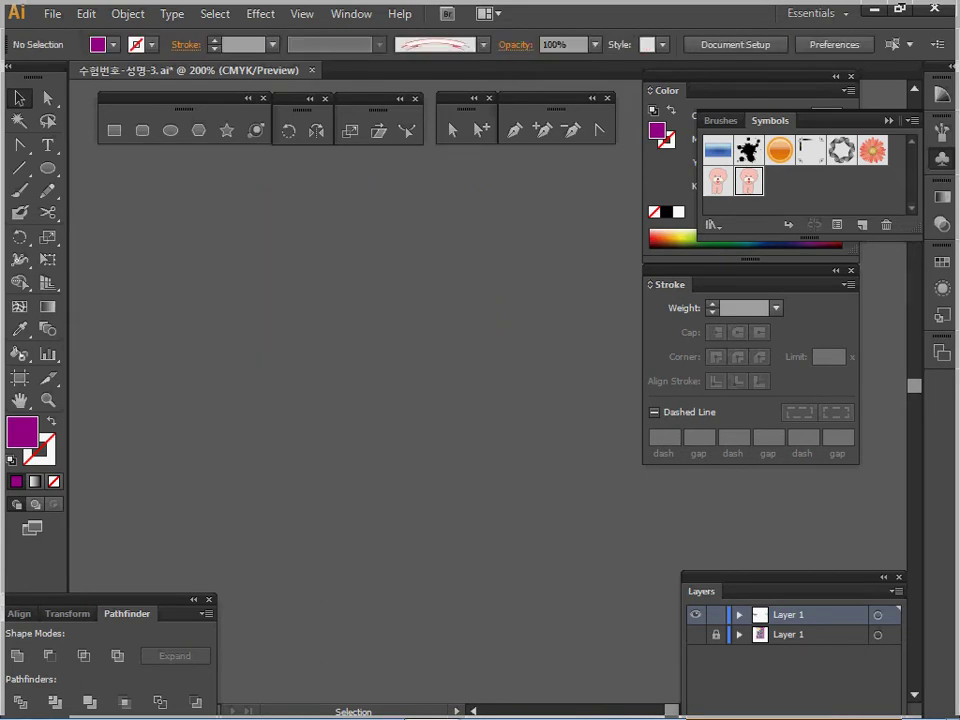
- Draw a 210 × 297 mm rectangle from the artboard's upper-left corner, filled with the magenta colour sample above the artboard
key(ctrl+space)
ctrl+alt+click(486, 410)
ctrl+alt+click(486, 410)
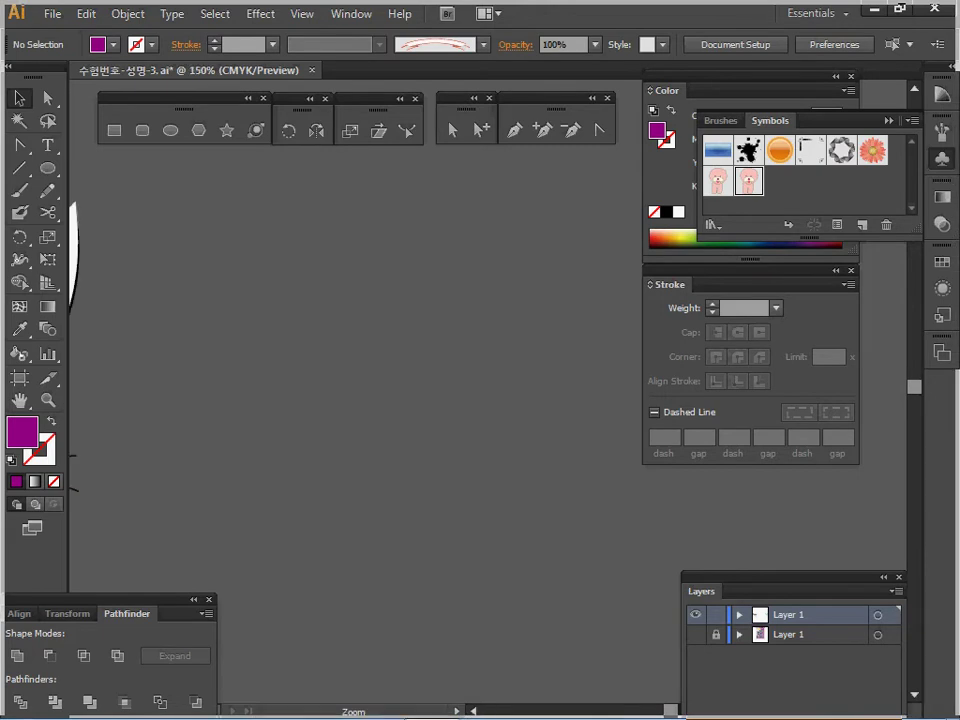
ctrl+alt+click(486, 410)
drag(590, 270, 118, 633)
drag(301, 356, 263, 356)
ctrl+alt+click(263, 356)
drag(560, 400, 260, 334)
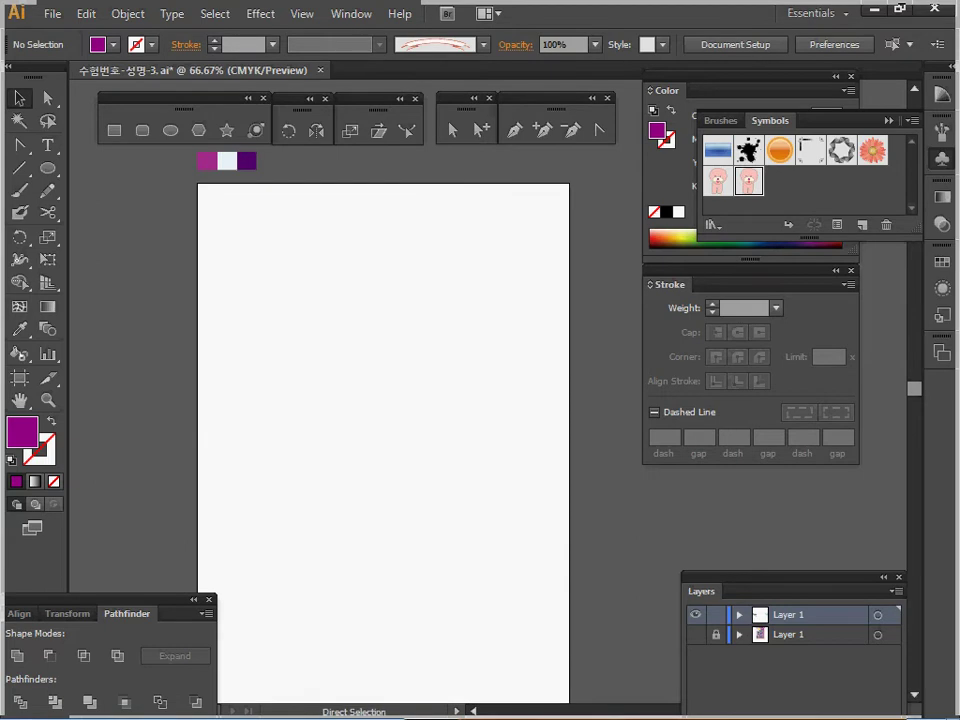
ctrl+click(207, 160)
key(ctrl+shift+a)
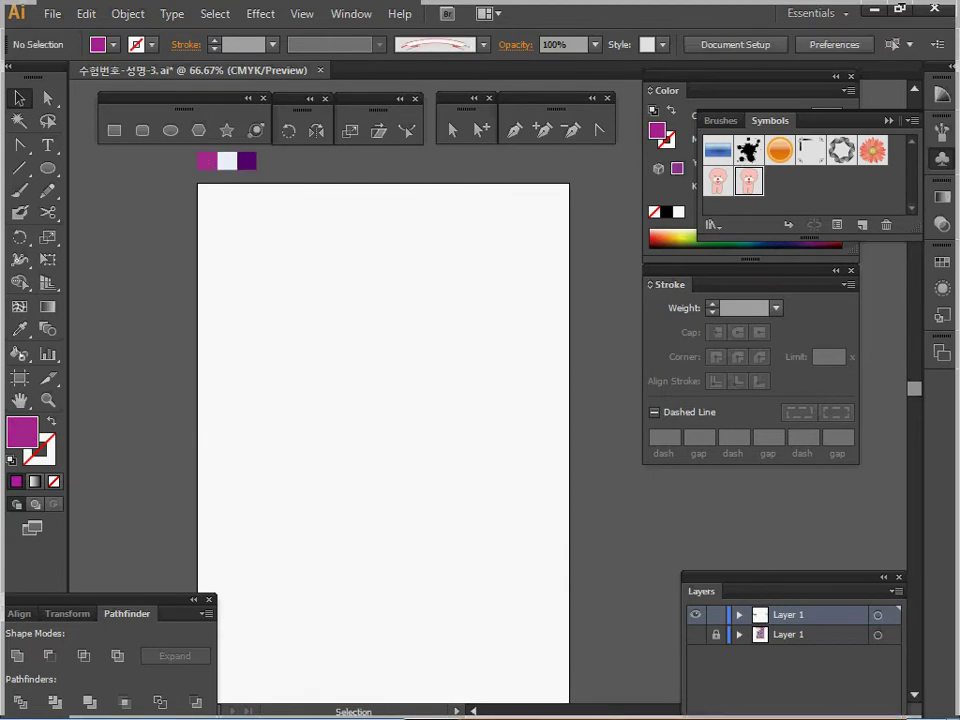
click(114, 131)
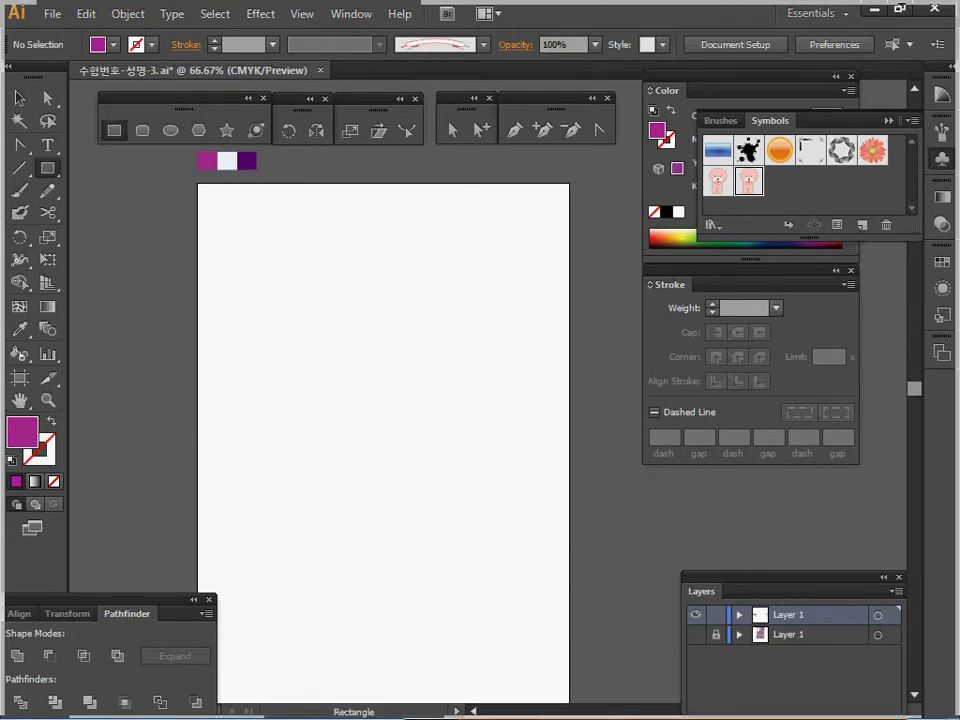
drag(207, 190, 230, 177)
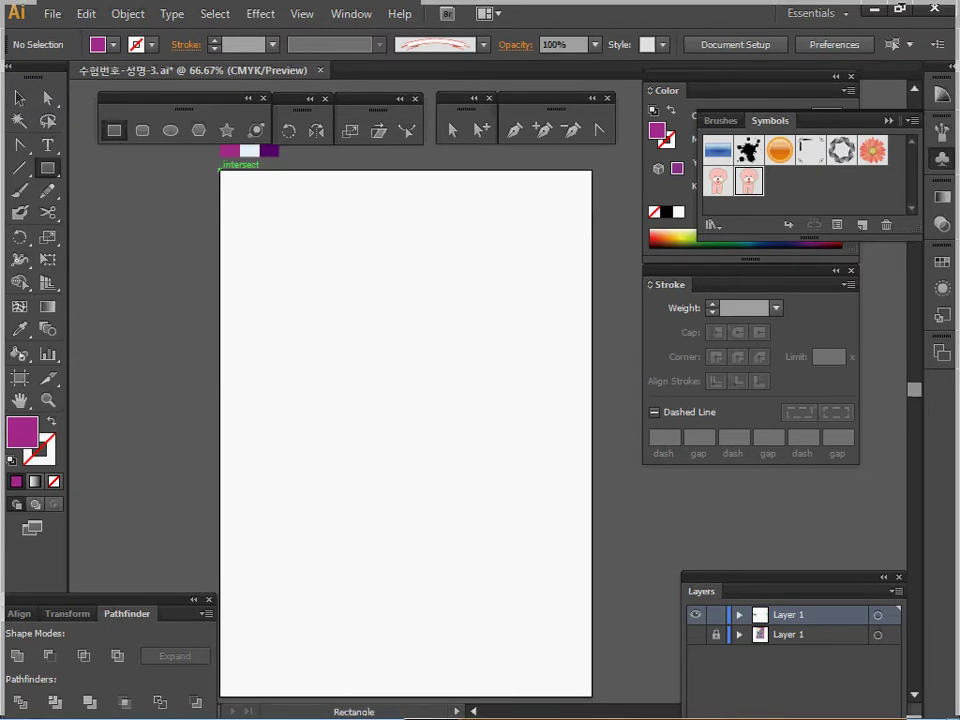
click(220, 170)
text(210)
key(Tab)
text(297)
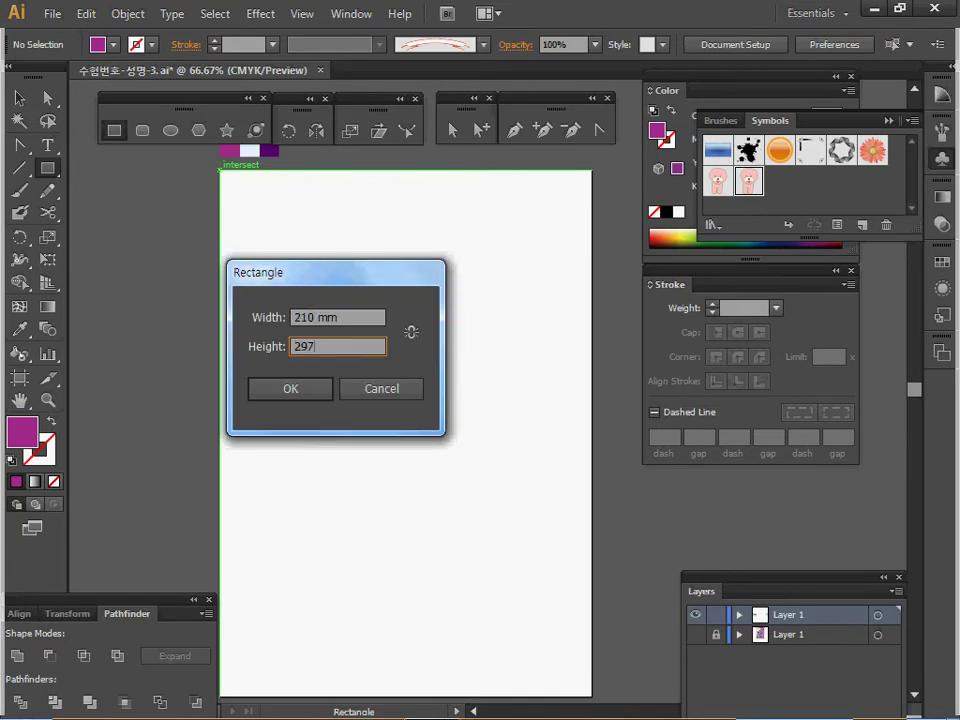
key(Return)
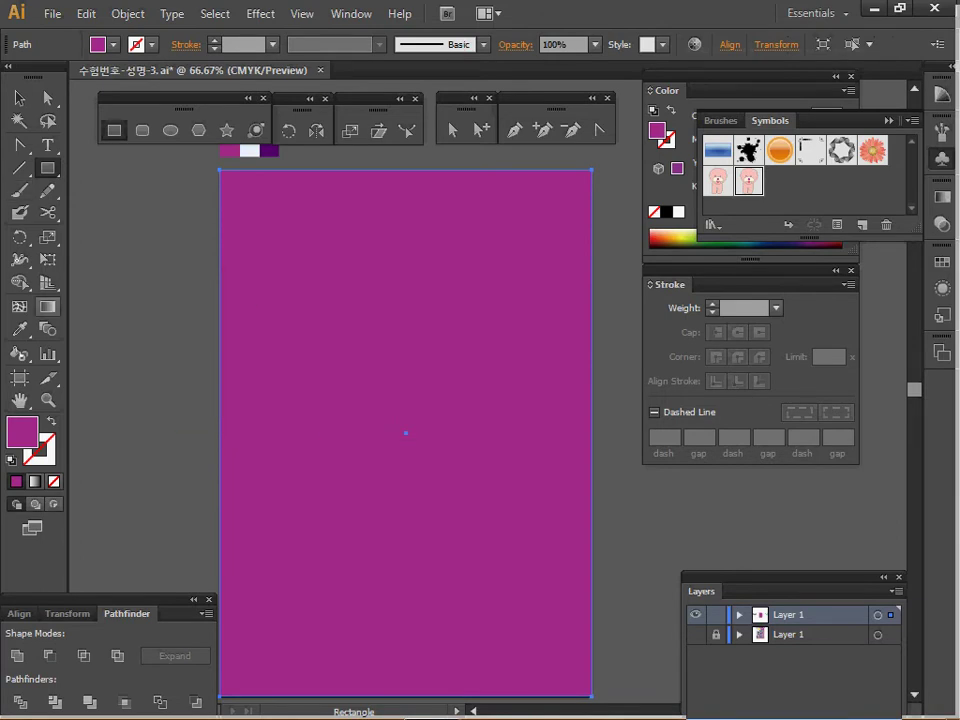
- Add two mesh points to the magenta rectangle, at about X 43 mm and X 160 mm, both at Y 49 mm
click(19, 306)
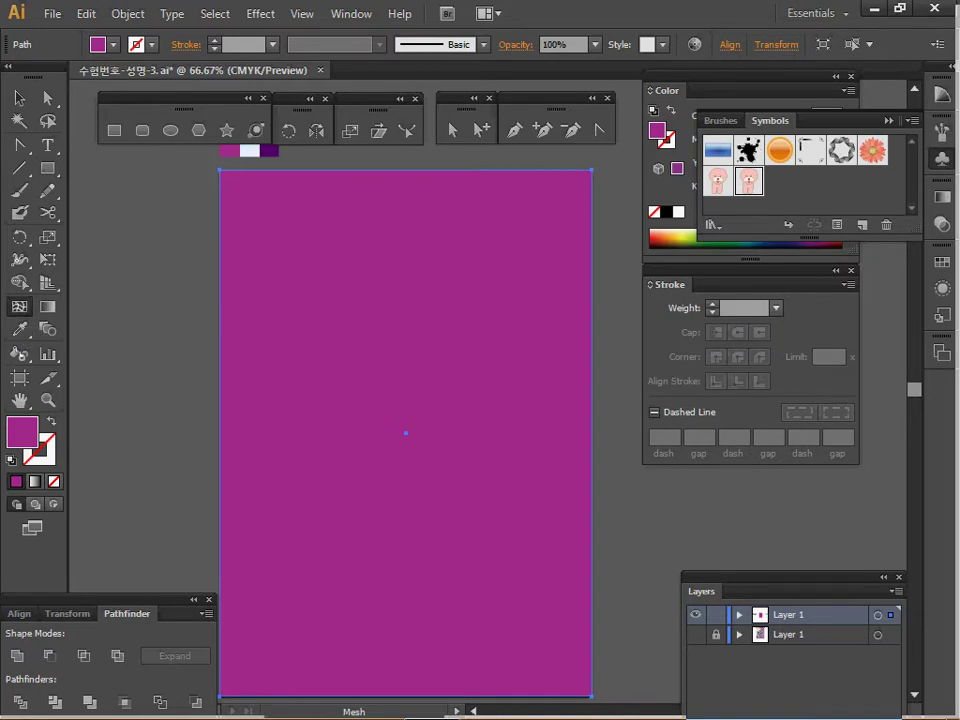
click(296, 255)
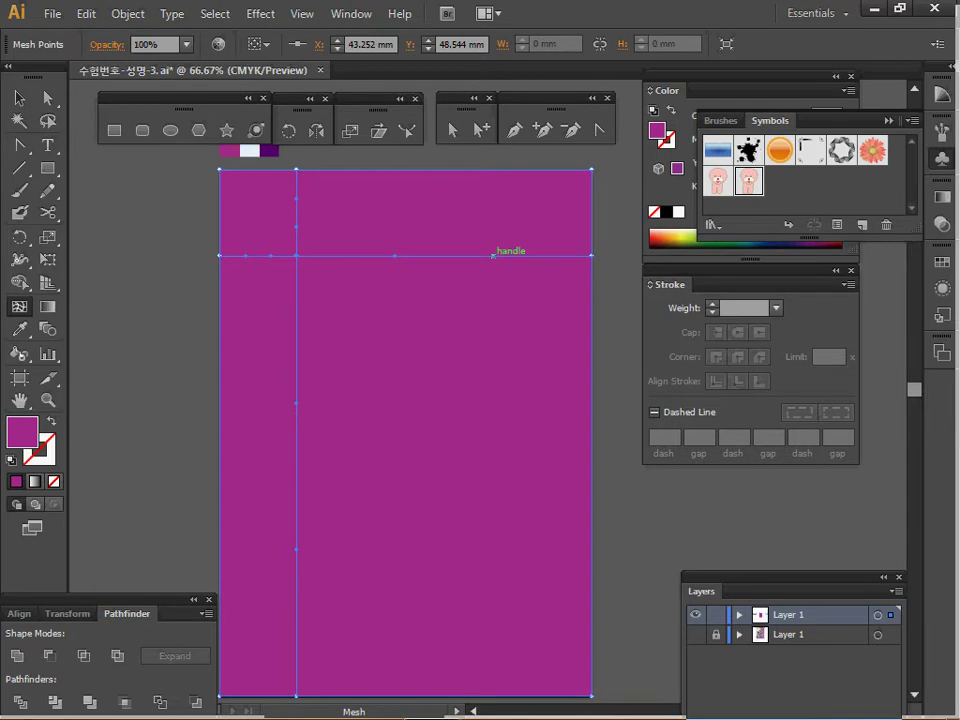
click(501, 255)
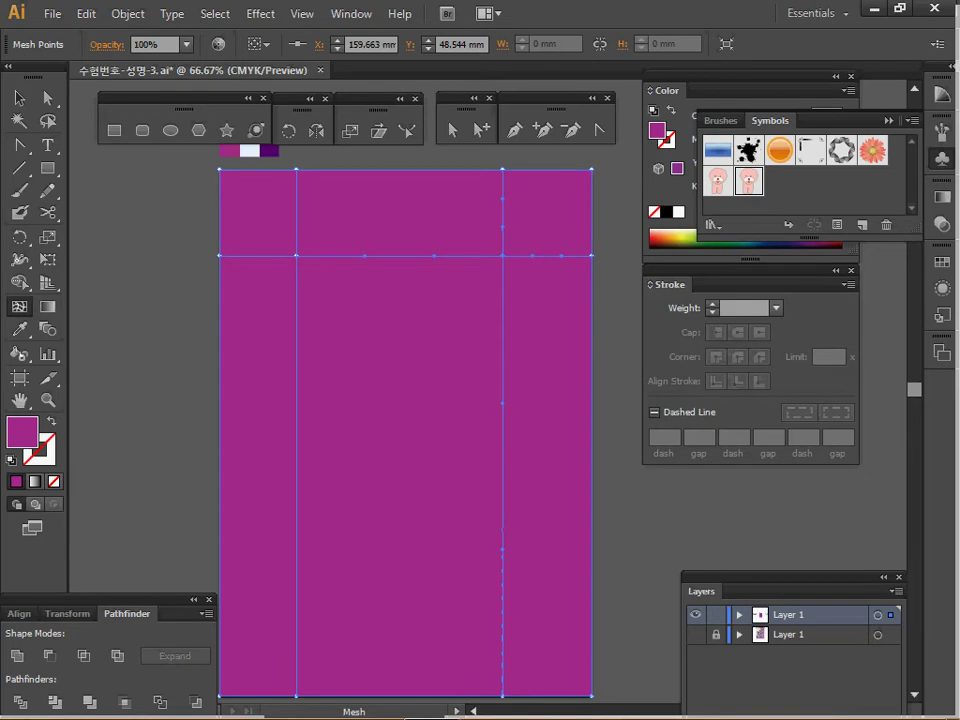
- Colour the left mesh point pale blue-white and the right one dark purple, using the colour samples above the artboard
click(296, 255)
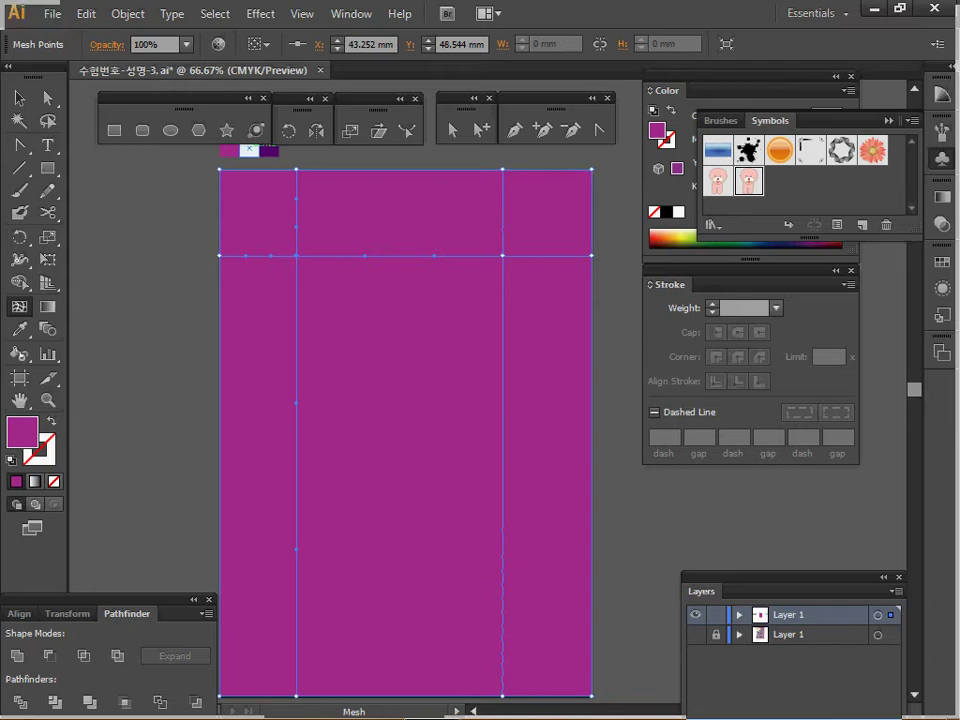
key(i)
click(249, 150)
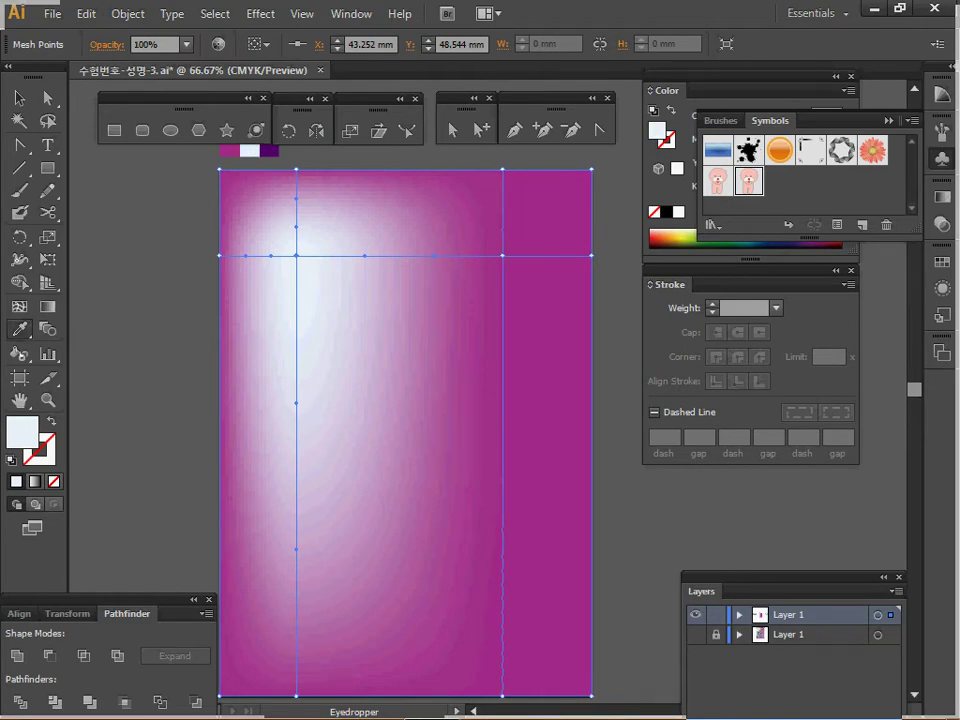
key(u)
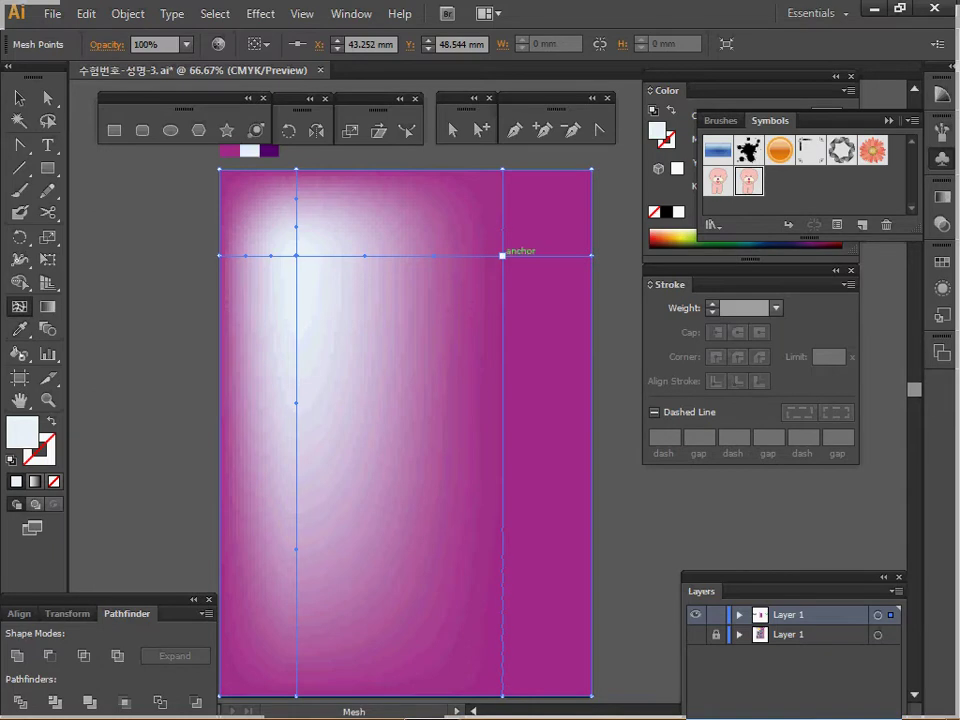
click(502, 255)
key(i)
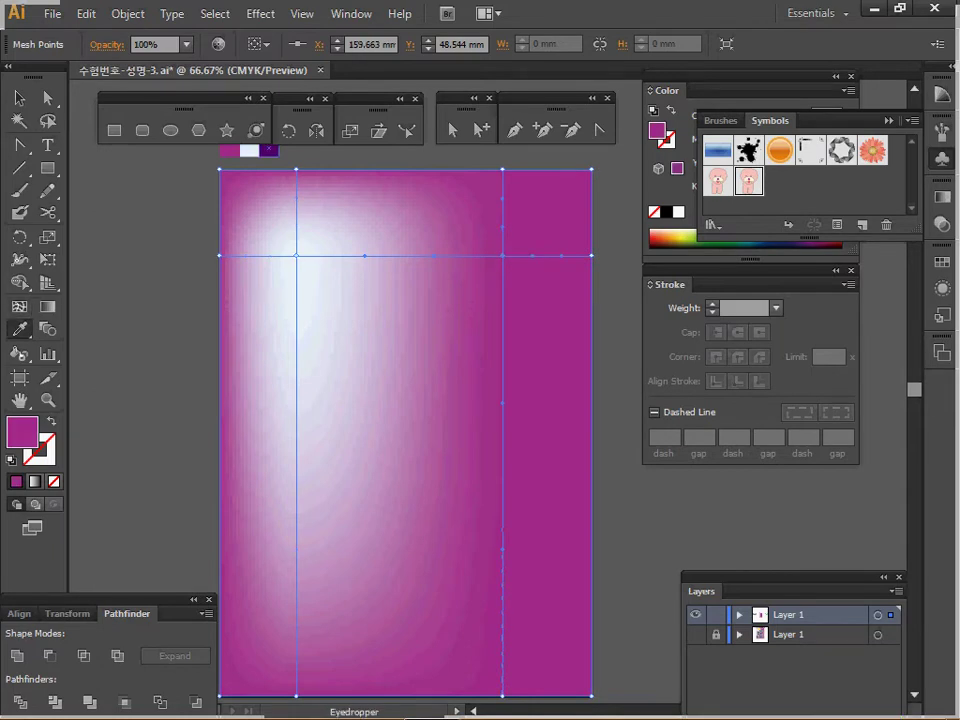
click(269, 150)
click(888, 120)
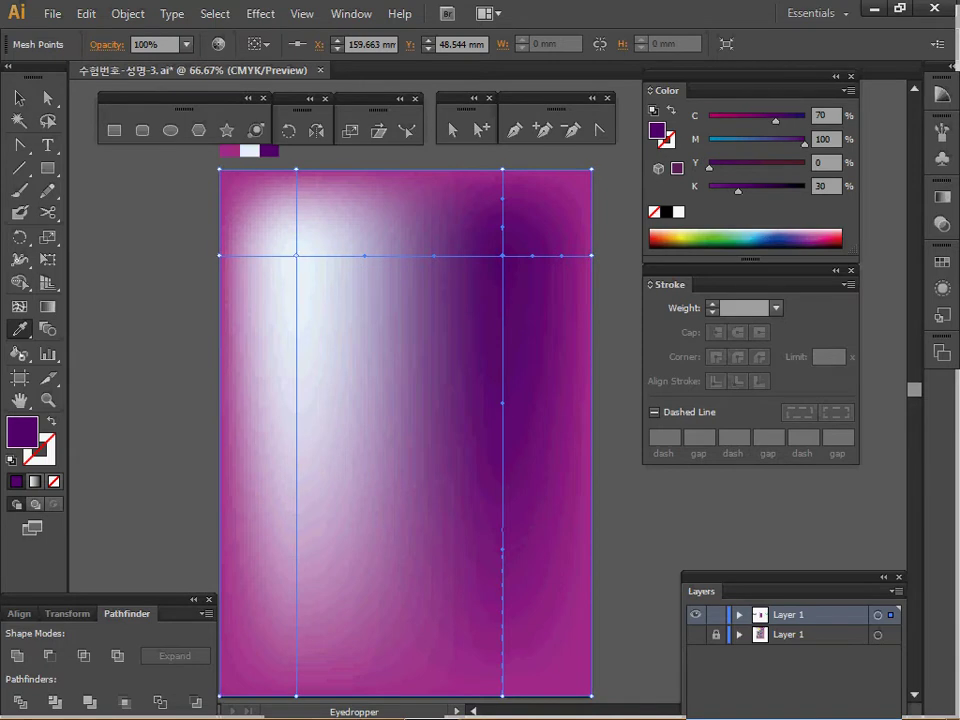
- Bend the mesh line below the dark purple point into a wide curve toward the pale area and save the document
key(u)
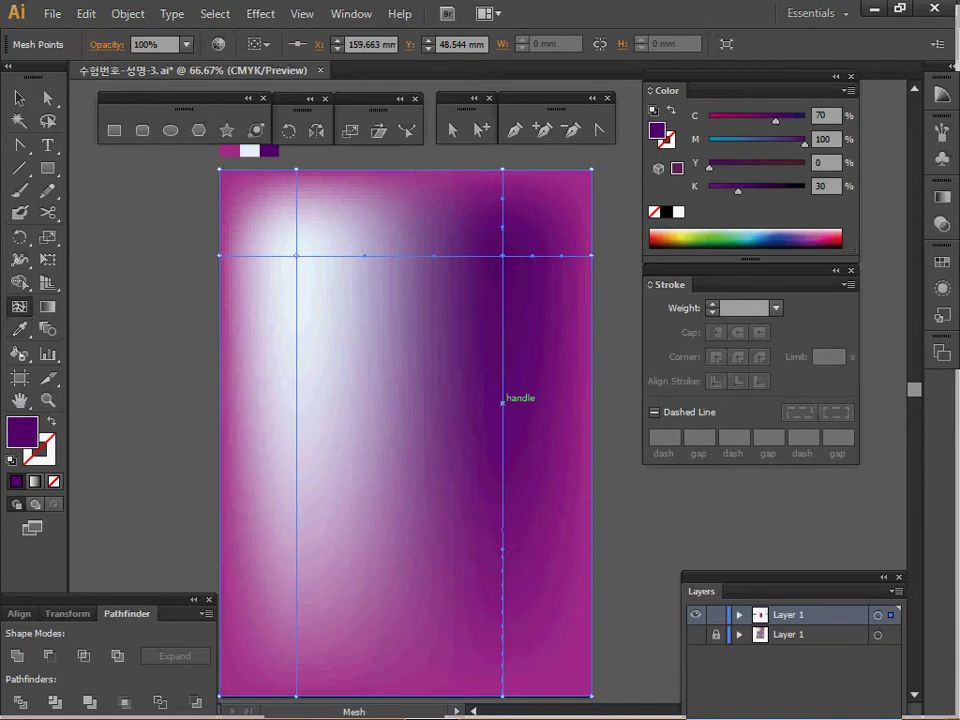
drag(502, 402, 235, 454)
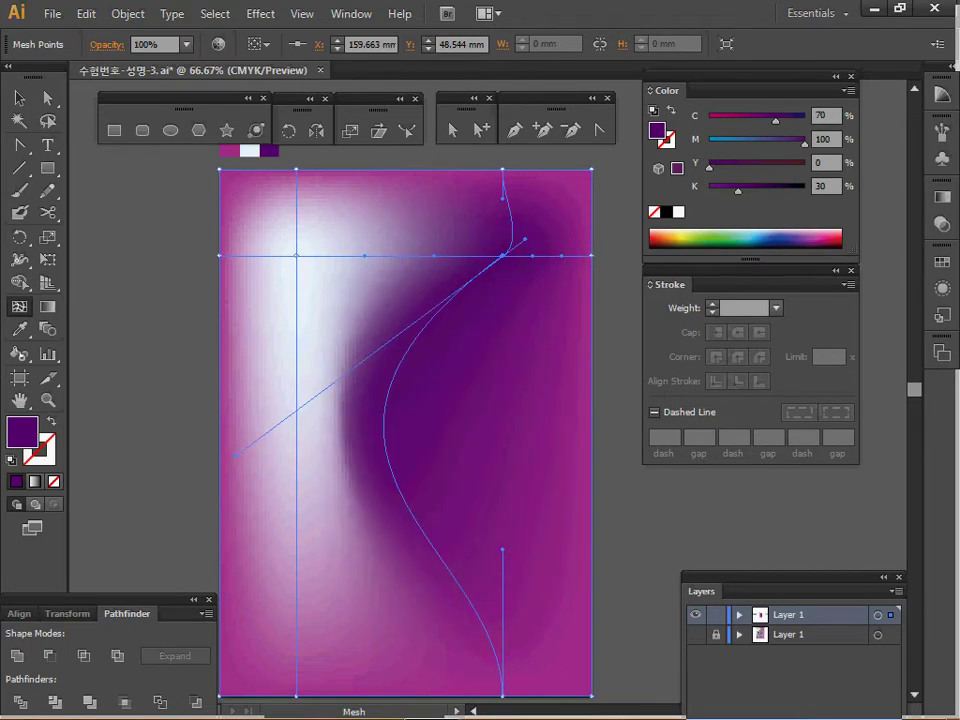
key(ctrl+shift+a)
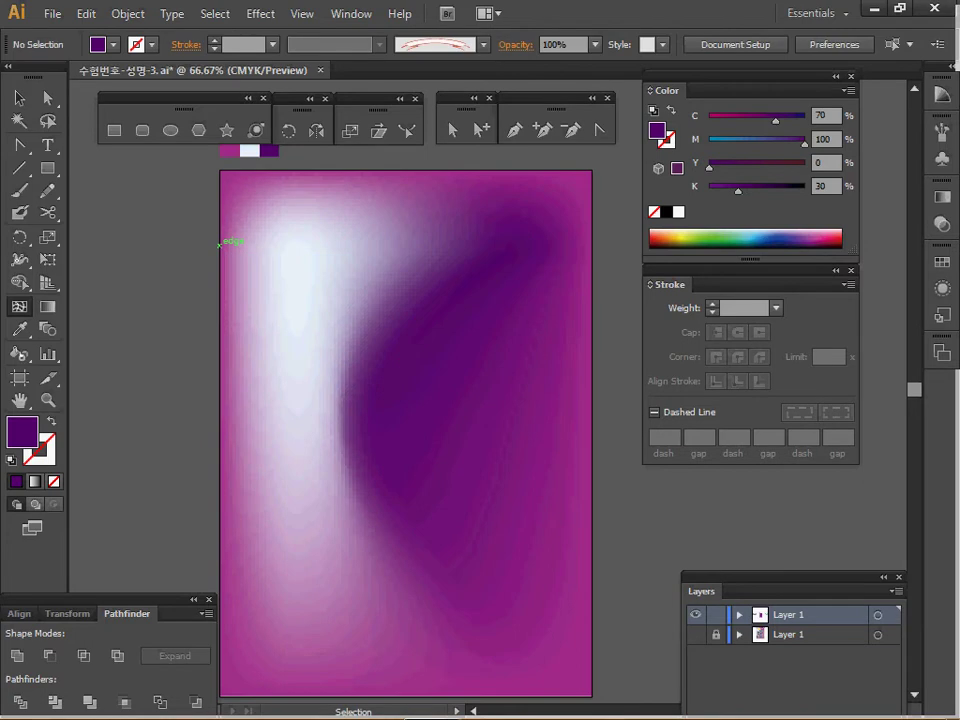
key(ctrl+s)
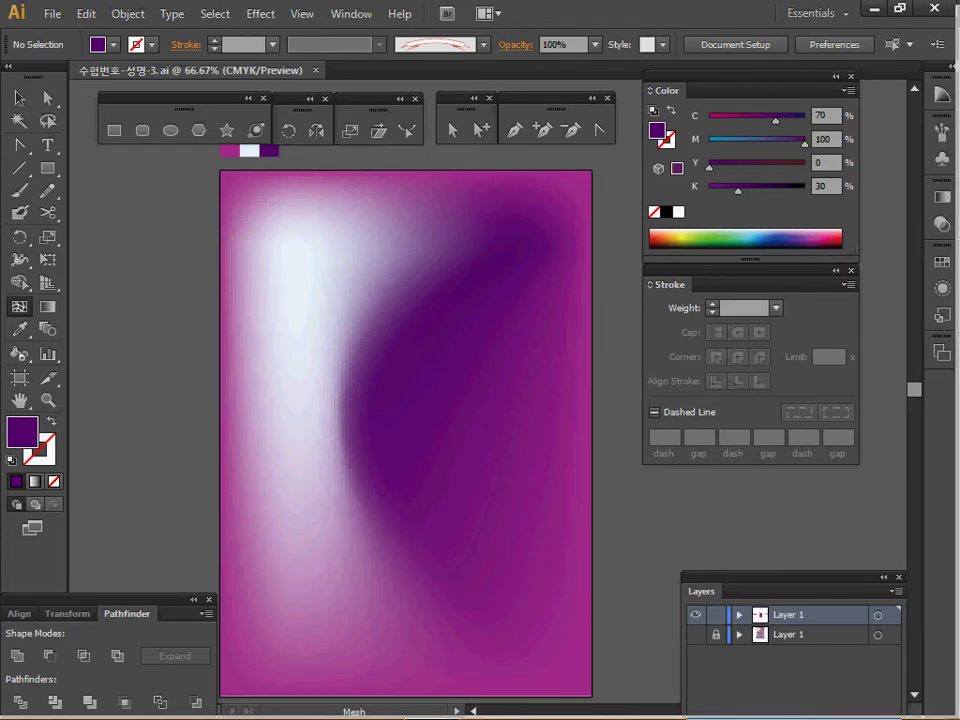
- In outline view, trace the small and the large reference ellipses below the PET FAIR title with dark purple ellipses
ctrl+click(384, 278)
drag(384, 278, 257, 214)
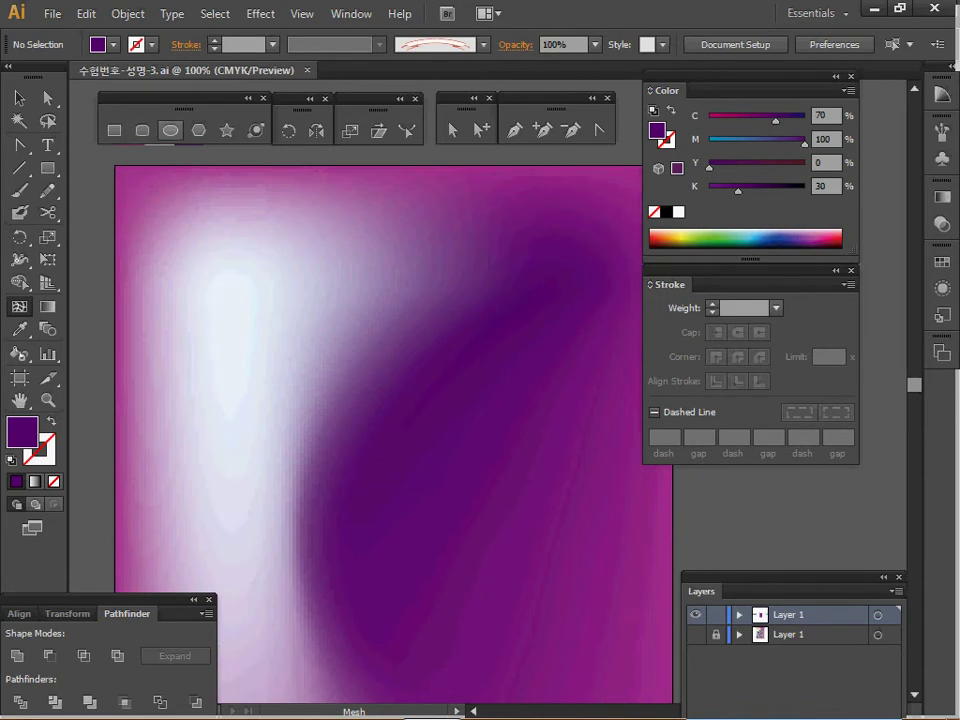
click(171, 130)
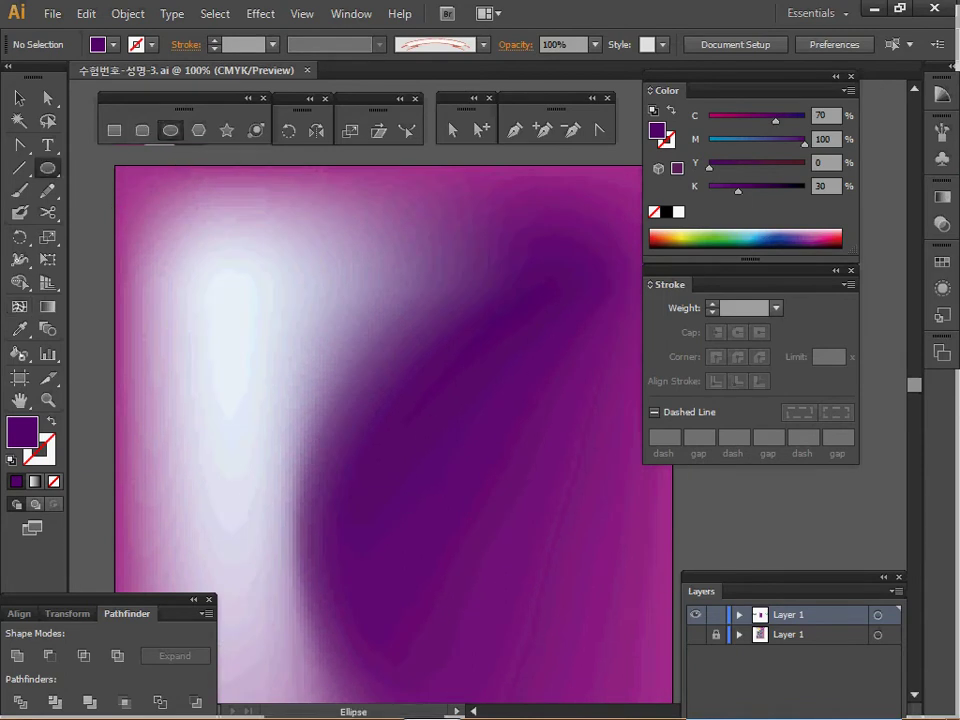
key(ctrl+y)
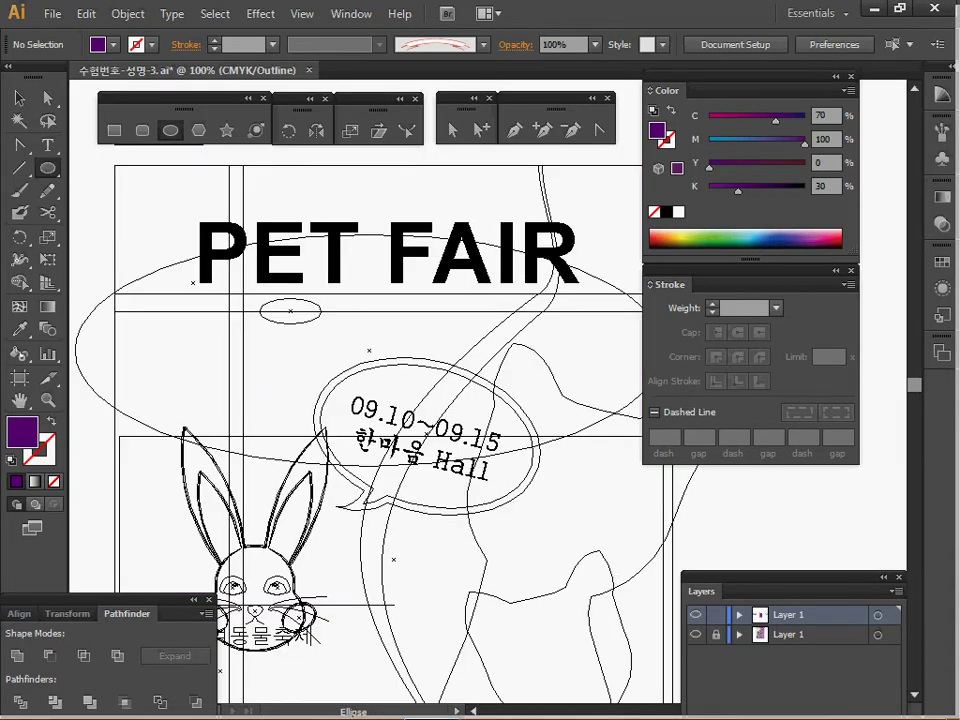
drag(290, 311, 322, 320)
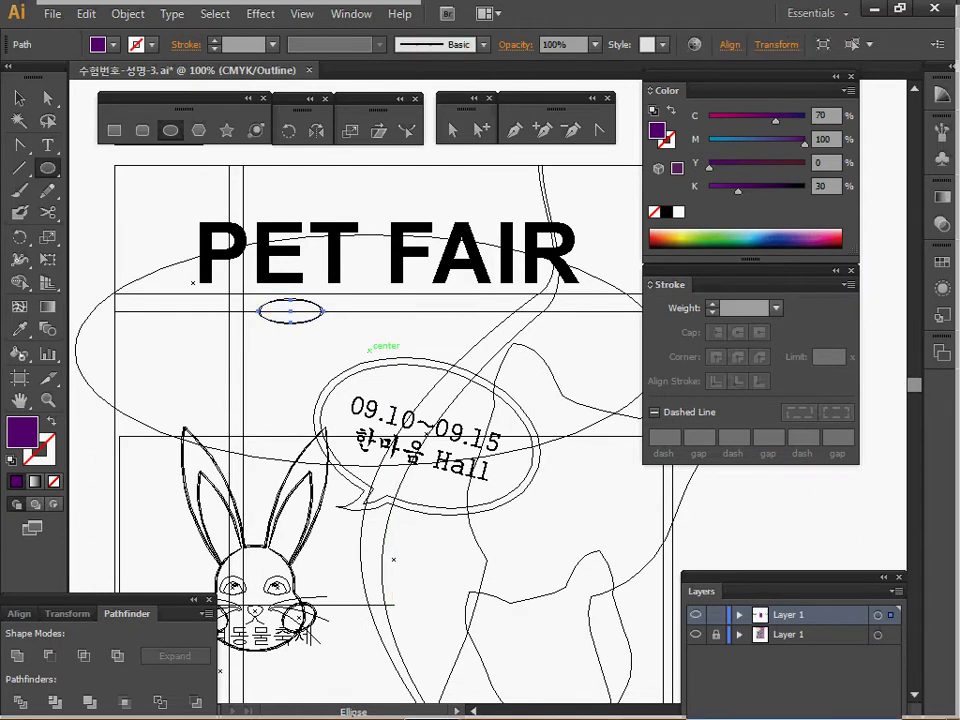
drag(369, 350, 664, 460)
key(ctrl+y)
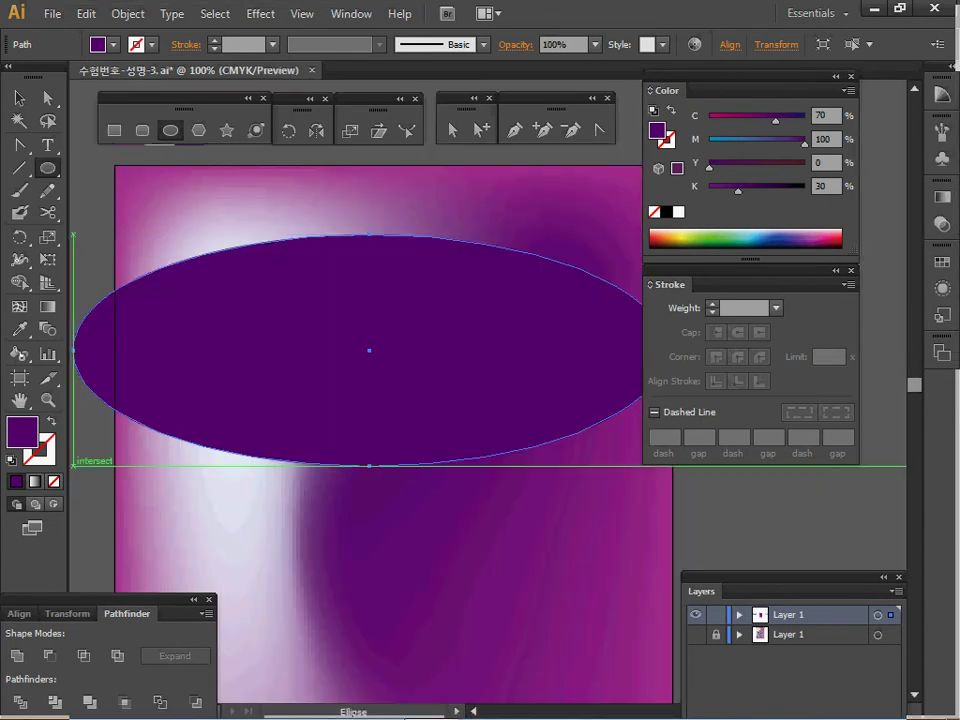
- Turn the solid dark purple fills of the large and small ellipses into dark purple strokes with no fill
key(shift+x)
key(v)
click(290, 311)
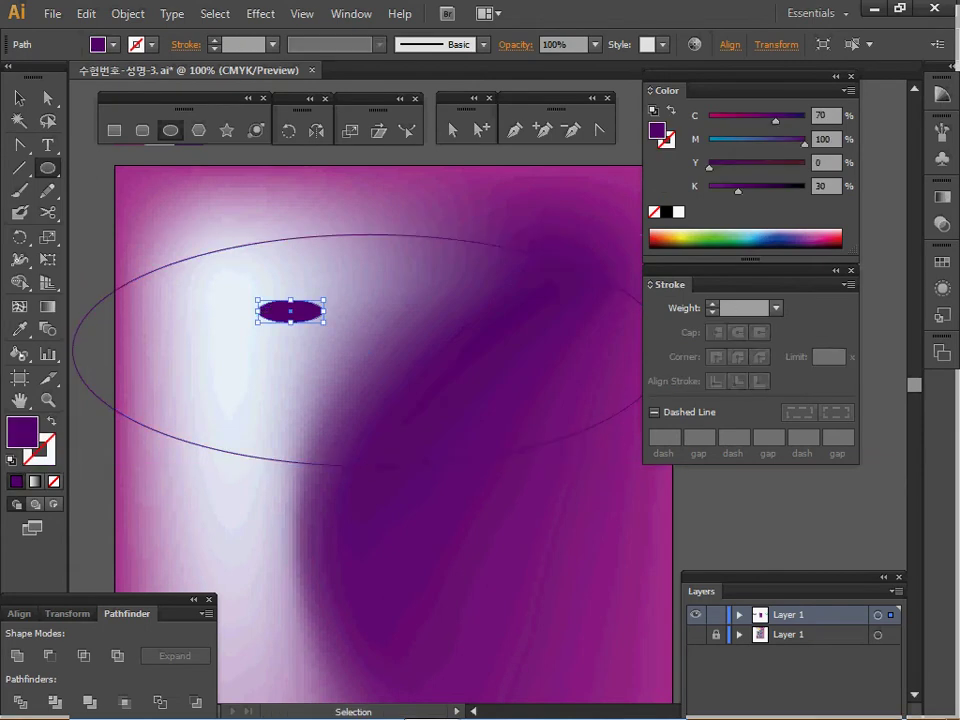
key(shift+x)
key(l)
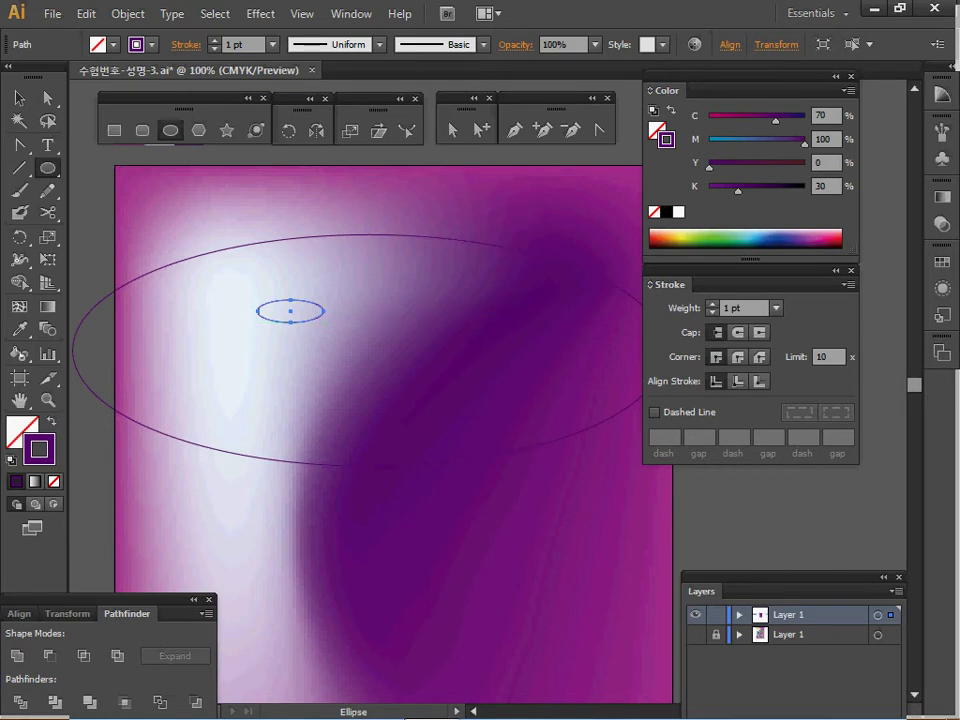
- Give the small ellipse a white stroke with a weight of 4 pt
click(679, 212)
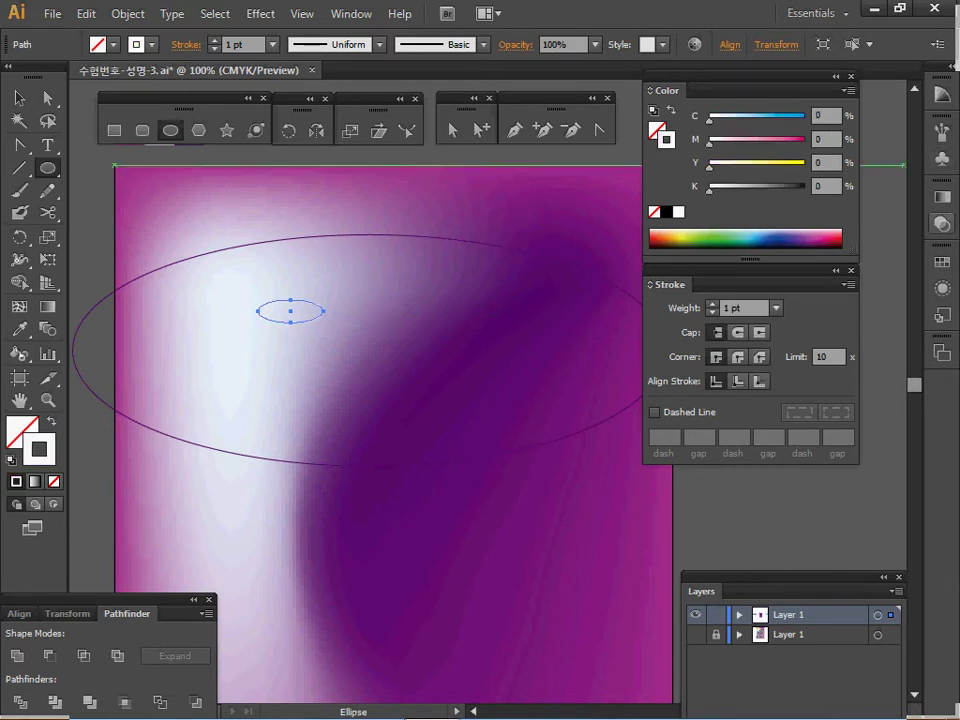
click(214, 40)
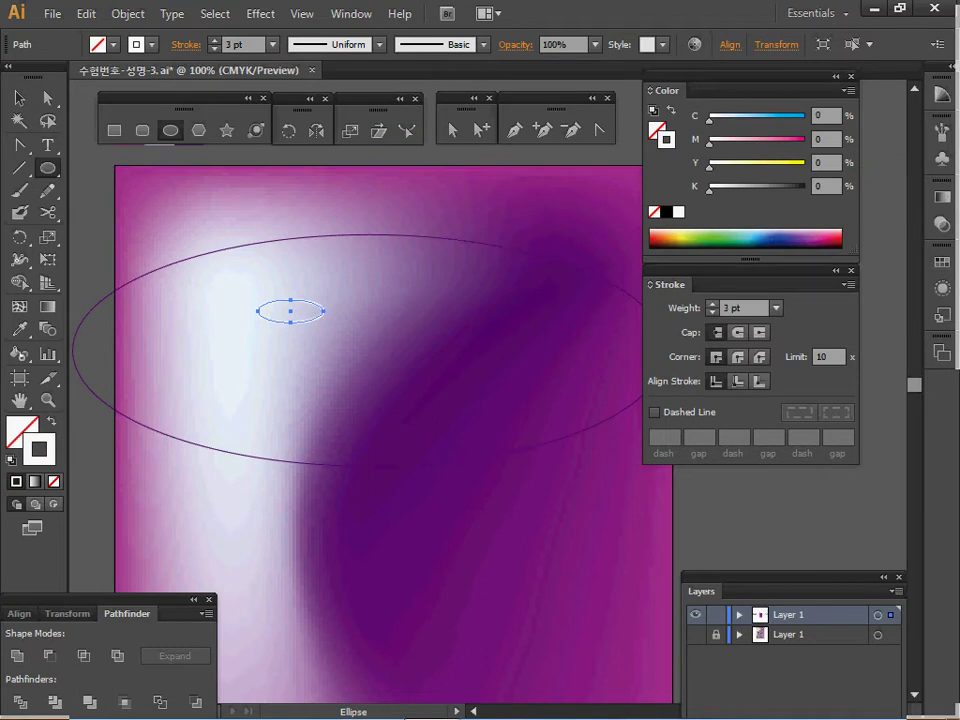
click(213, 40)
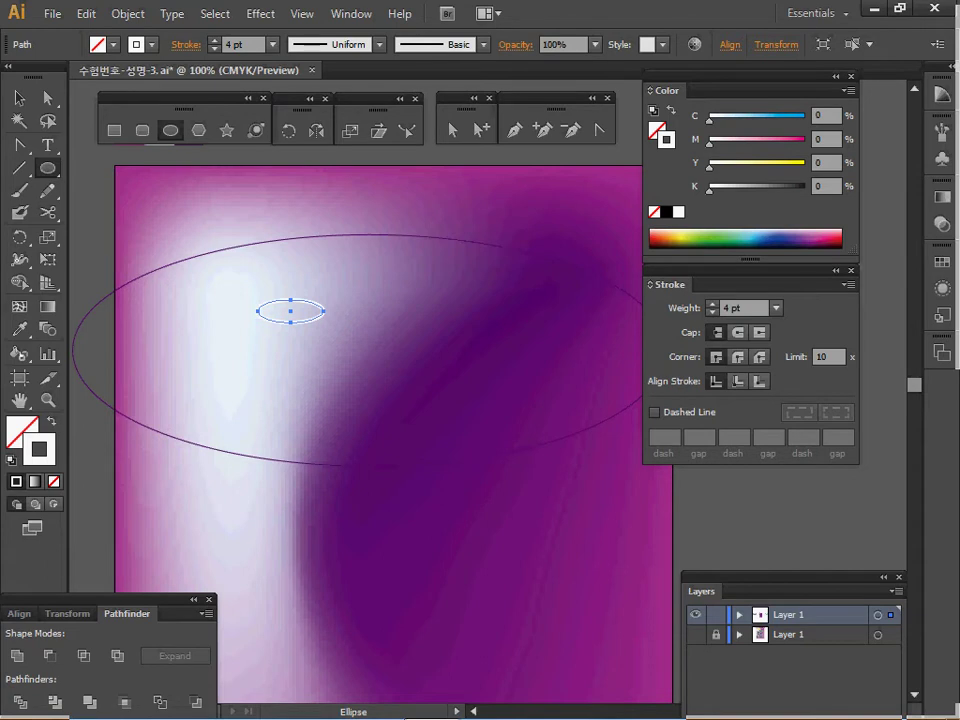
- Give the large ellipse a white 0.75 pt stroke and set its opacity to 50%
key(v)
click(440, 237)
click(679, 212)
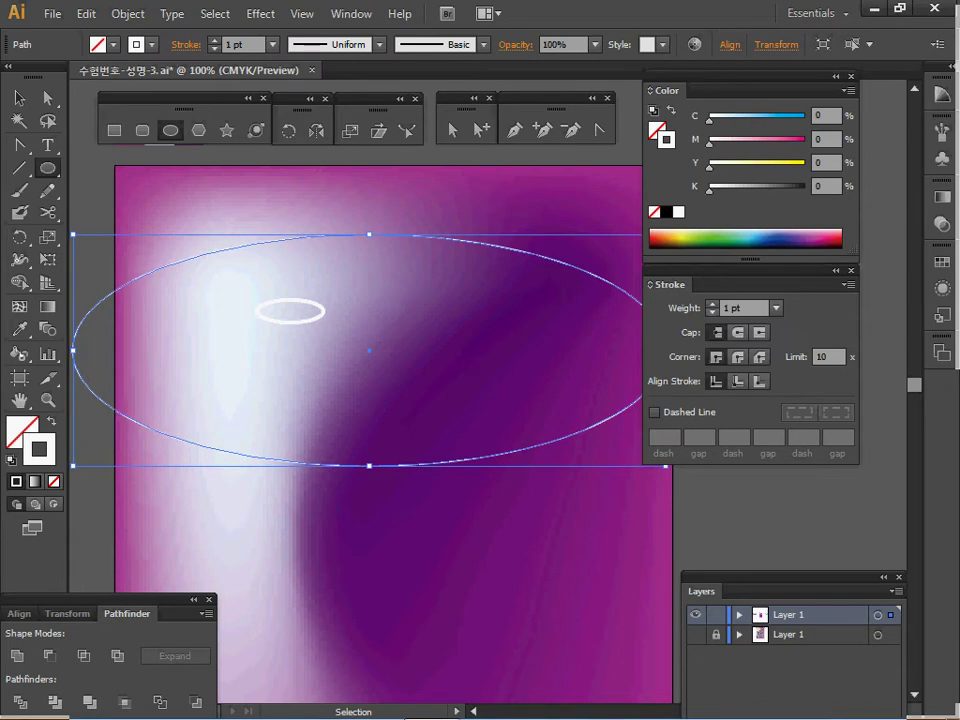
click(776, 308)
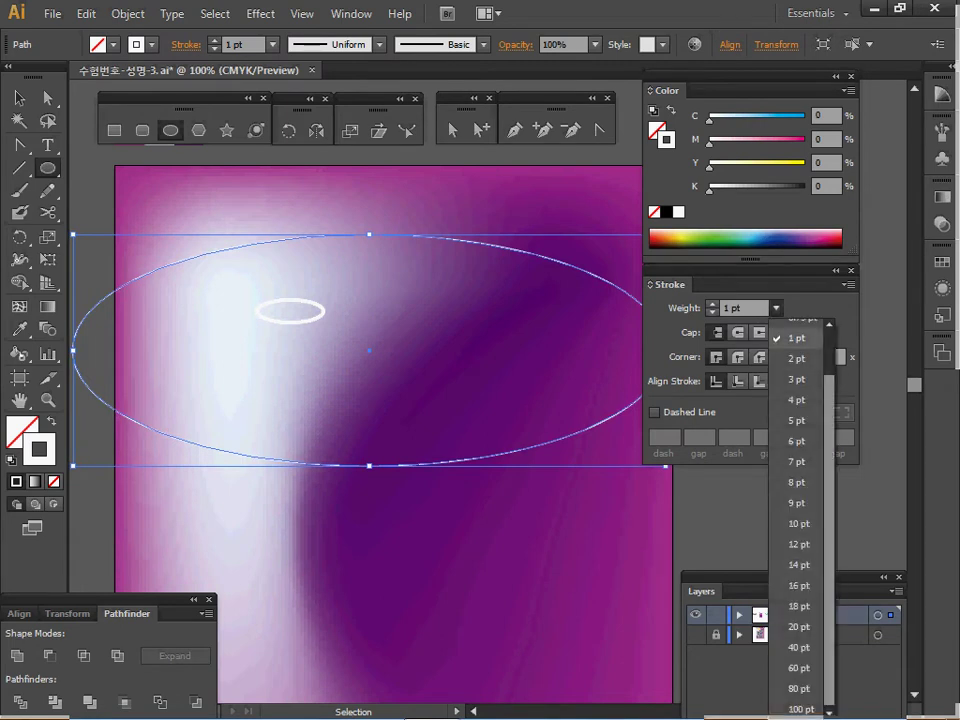
scroll(798, 510, up, 1)
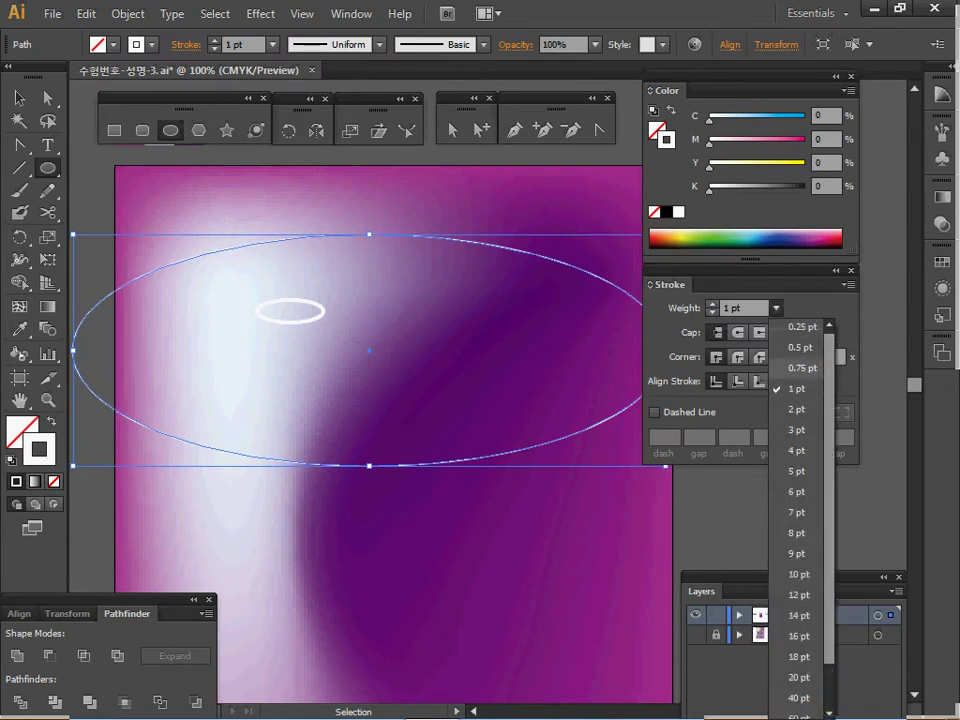
click(802, 368)
key(ctrl)
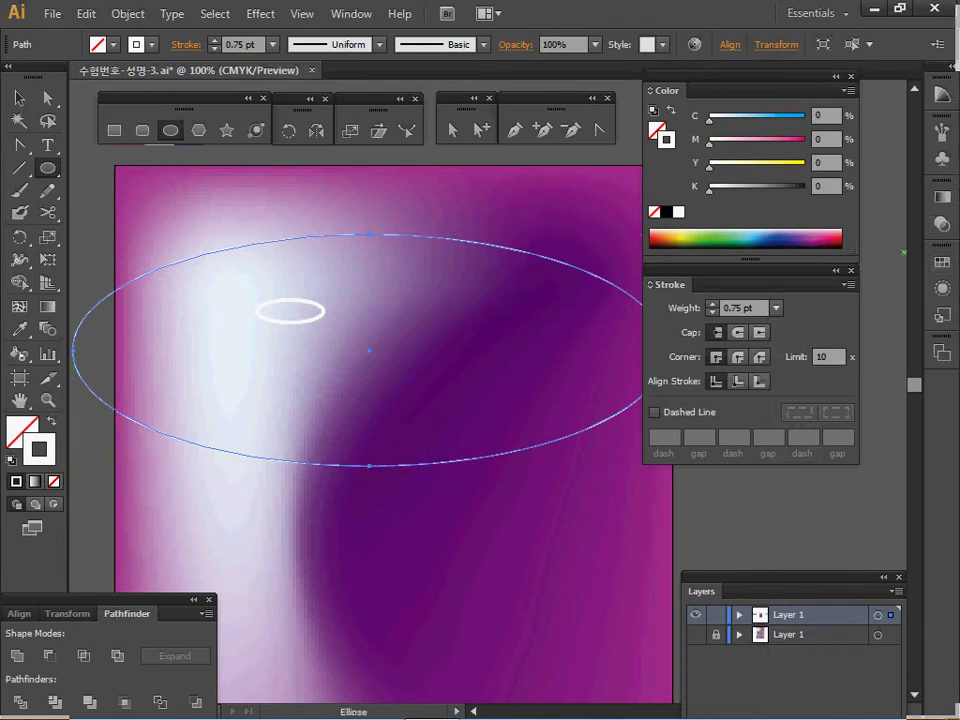
click(942, 224)
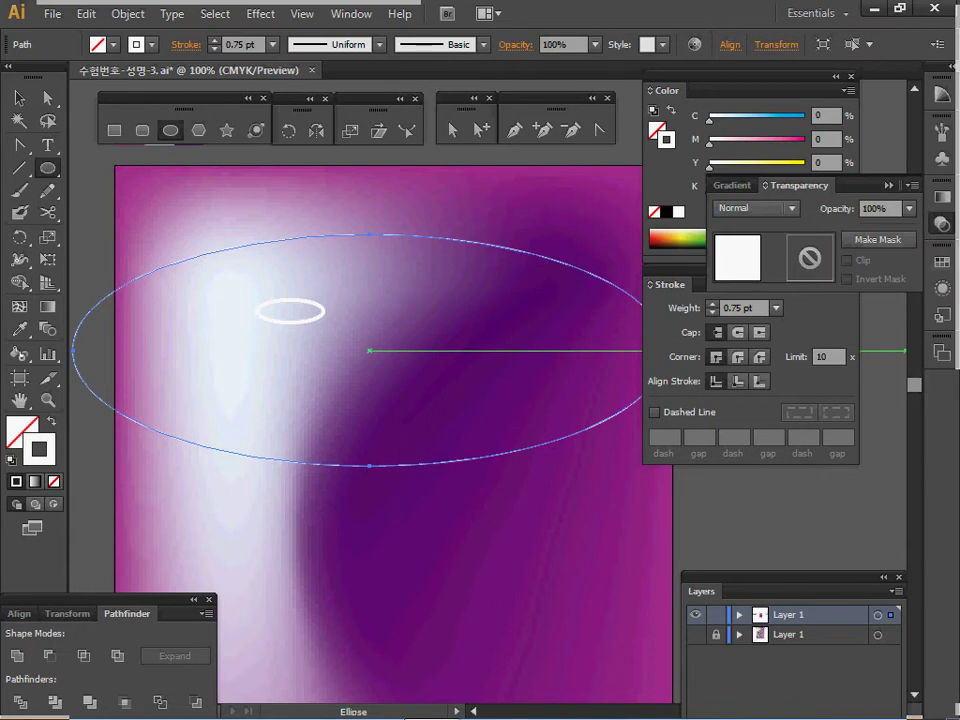
click(875, 209)
text(50)
key(Return)
- Select the small ellipse together with the large one and make a blend between them
key(v)
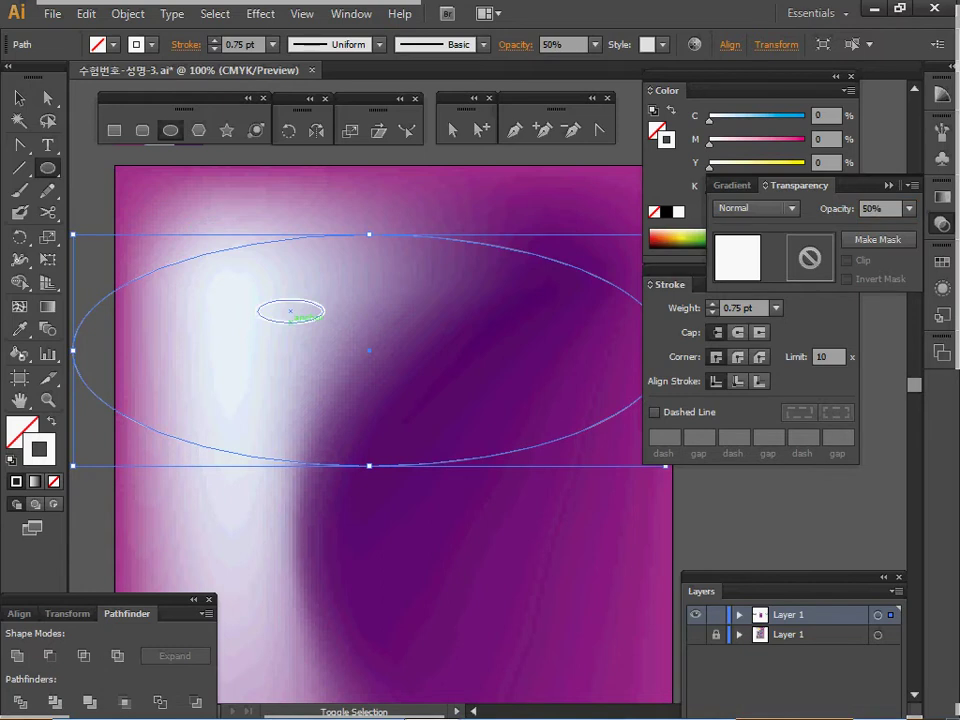
ctrl+shift+click(290, 322)
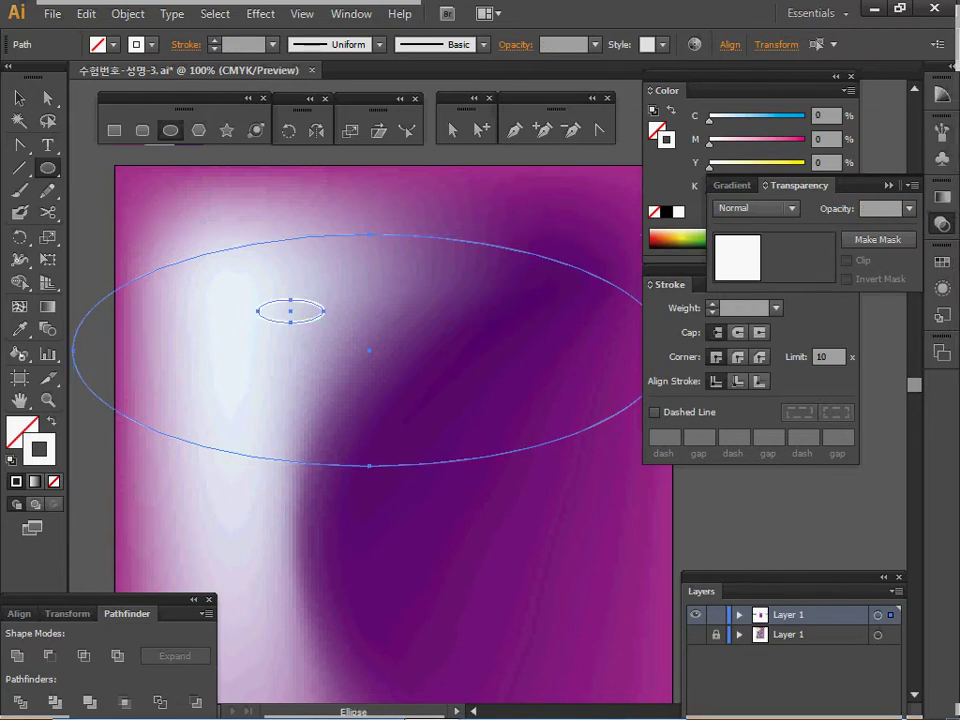
click(942, 224)
click(128, 14)
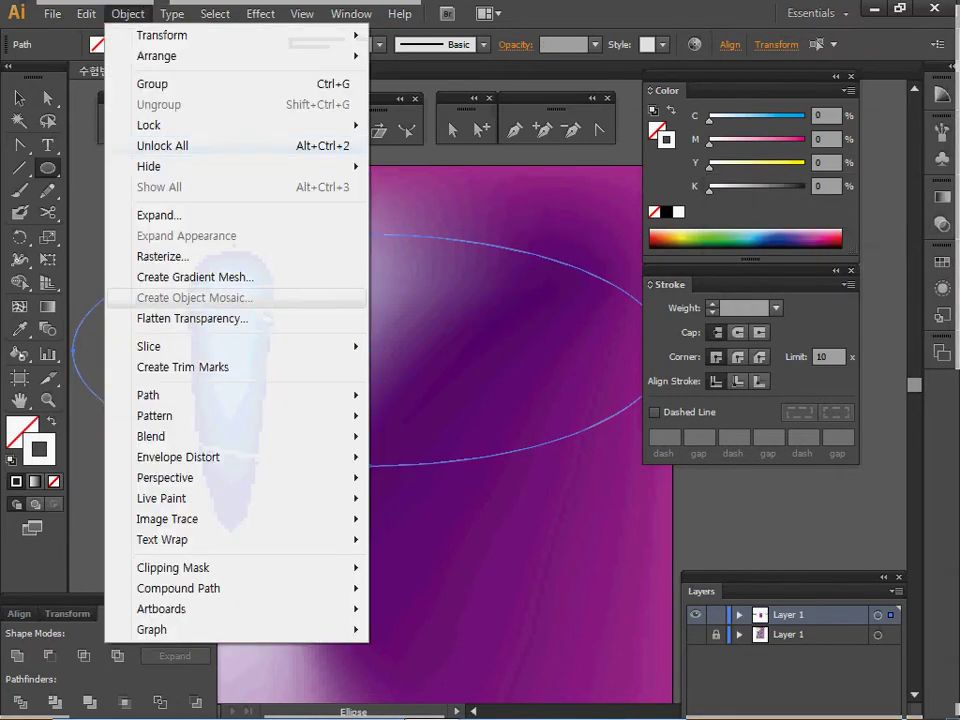
mouse_move(200, 436)
click(420, 436)
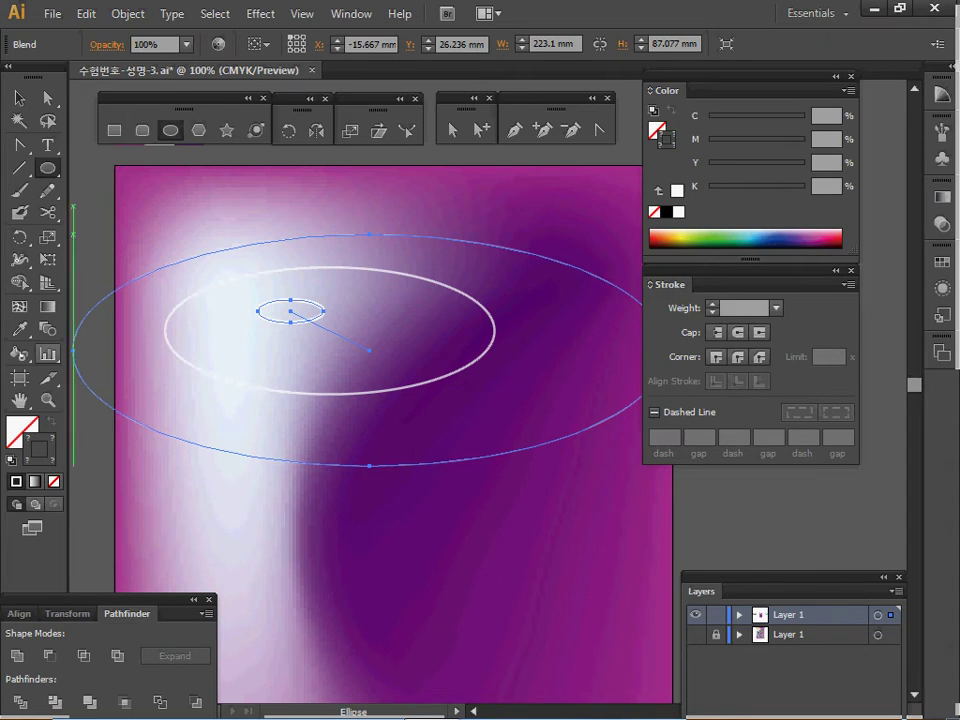
- Set the ellipse blend's spacing to 10 specified steps with preview on, deselect it and save the document
double_click(47, 329)
drag(572, 277, 480, 326)
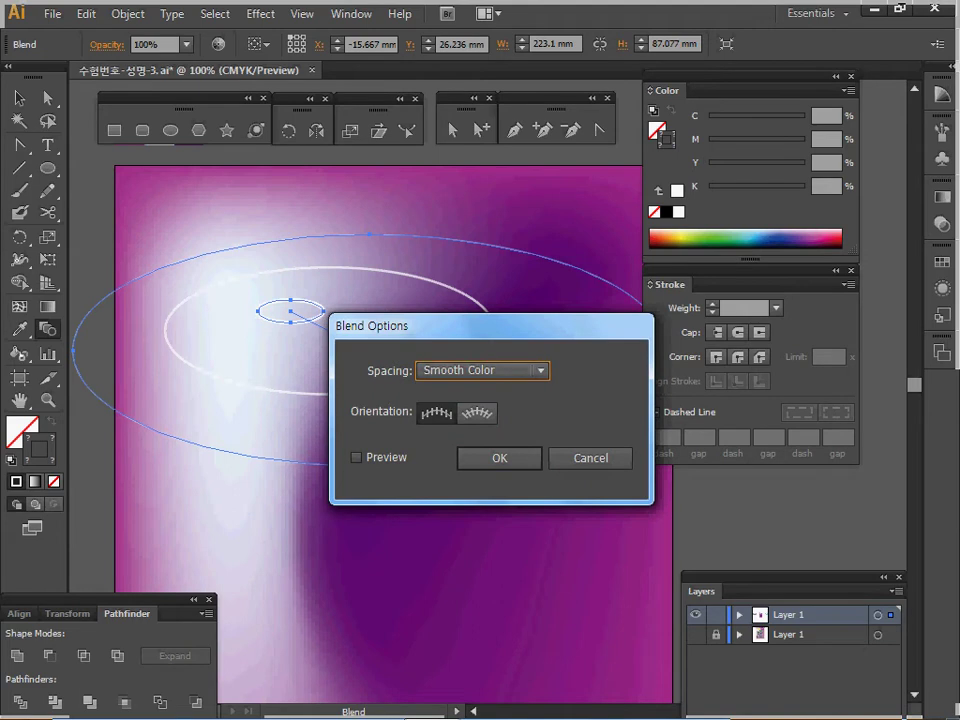
click(357, 457)
click(482, 370)
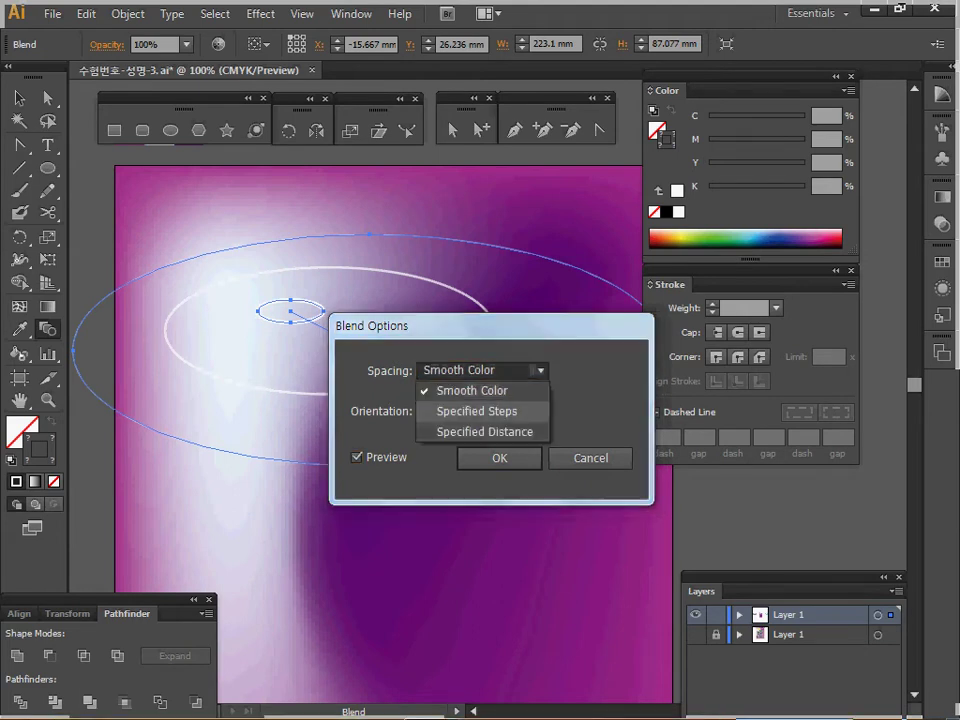
click(477, 411)
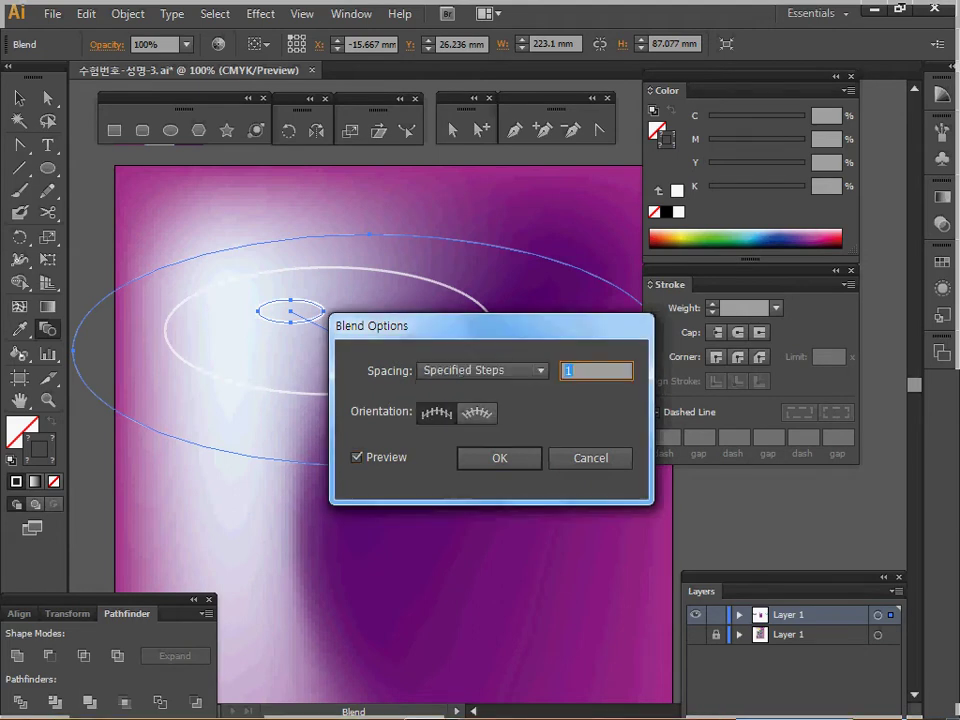
text(10)
key(Tab)
key(space)
key(space)
key(Tab)
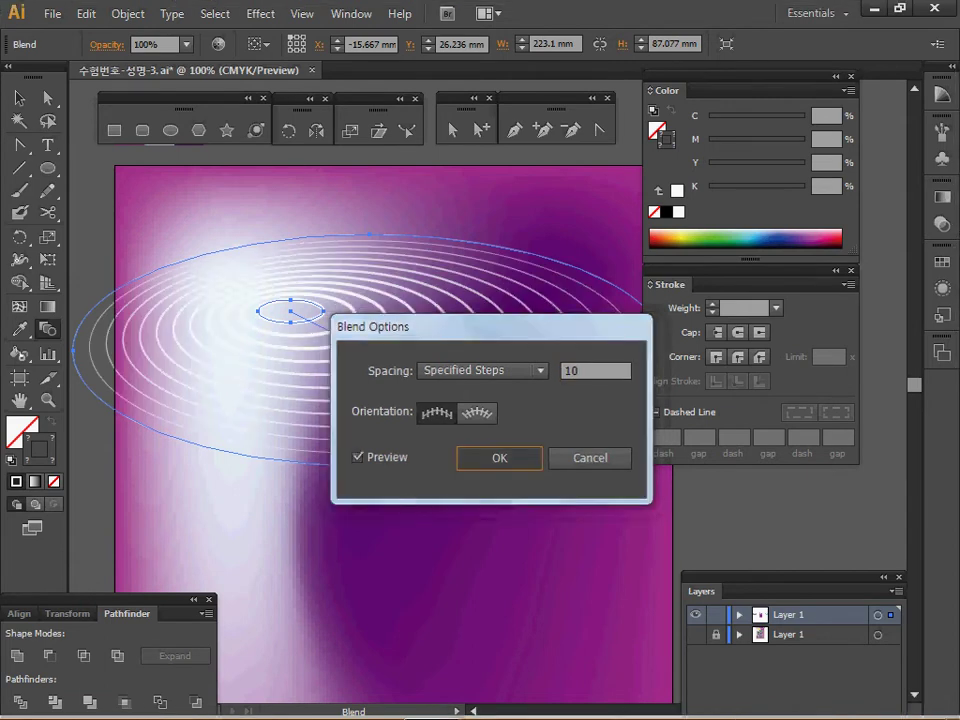
key(Return)
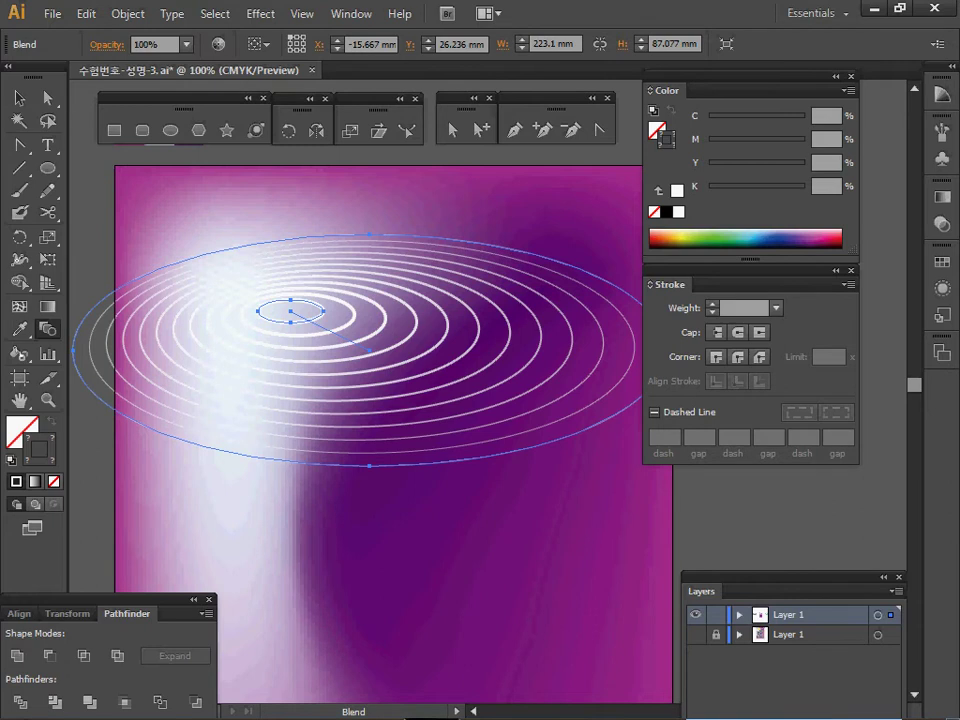
key(ctrl+shift+a)
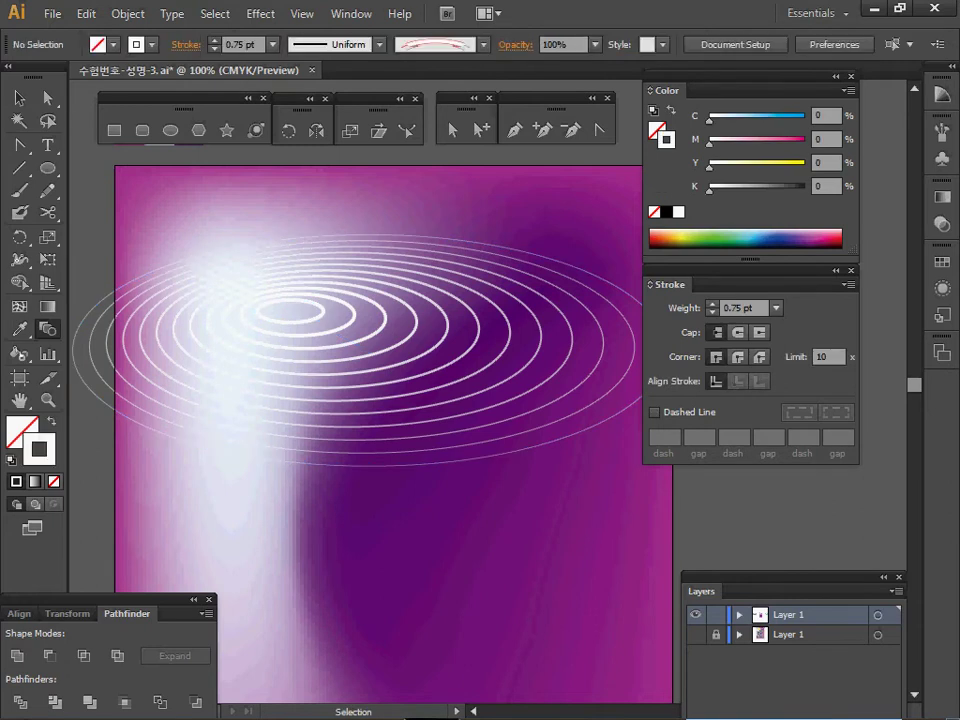
key(ctrl+s)
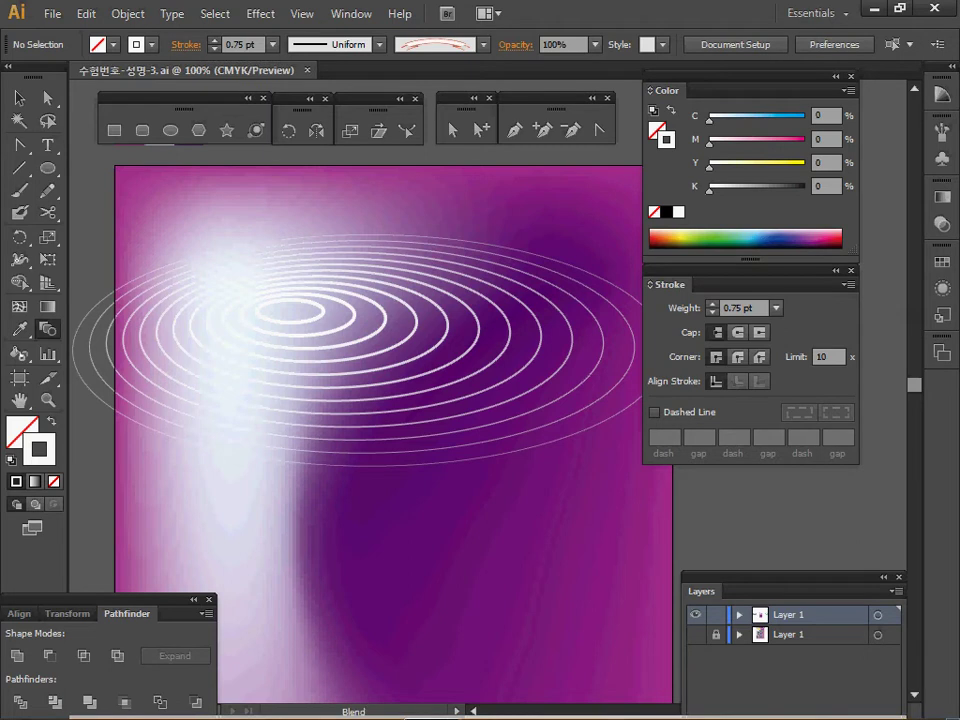
- Bring the pink cat silhouette from beside the rabbit drawings closer to the poster's left edge
key(z)
ctrl+alt+click(275, 424)
ctrl+alt+click(317, 432)
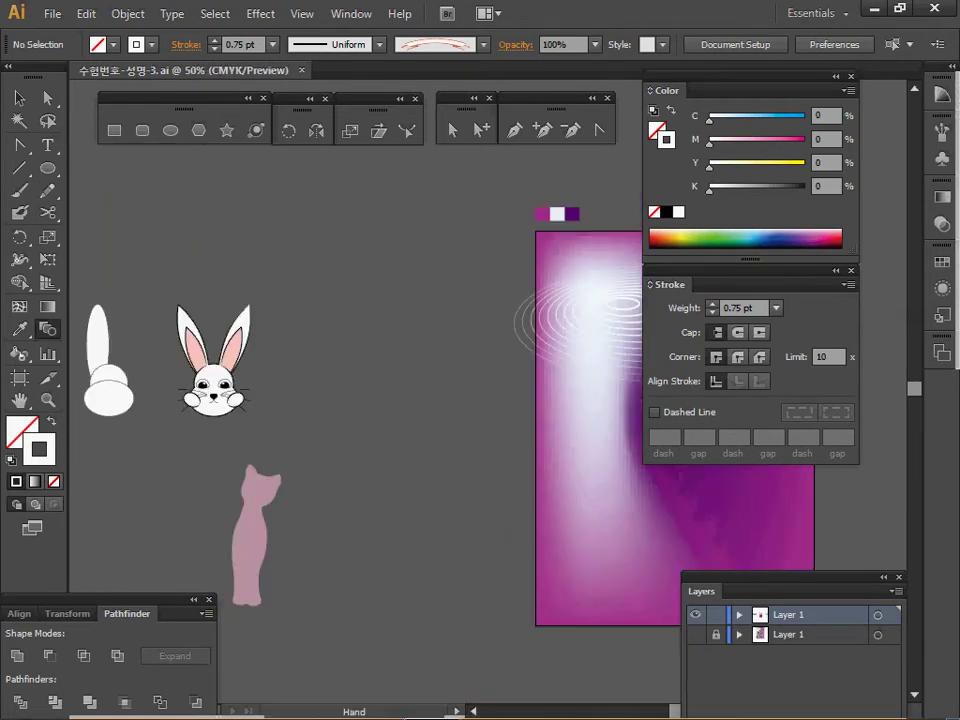
drag(255, 508, 405, 364)
ctrl+click(424, 366)
ctrl+click(470, 380)
drag(462, 420, 311, 444)
ctrl+click(329, 480)
drag(410, 430, 196, 449)
ctrl+click(265, 470)
drag(480, 365, 323, 480)
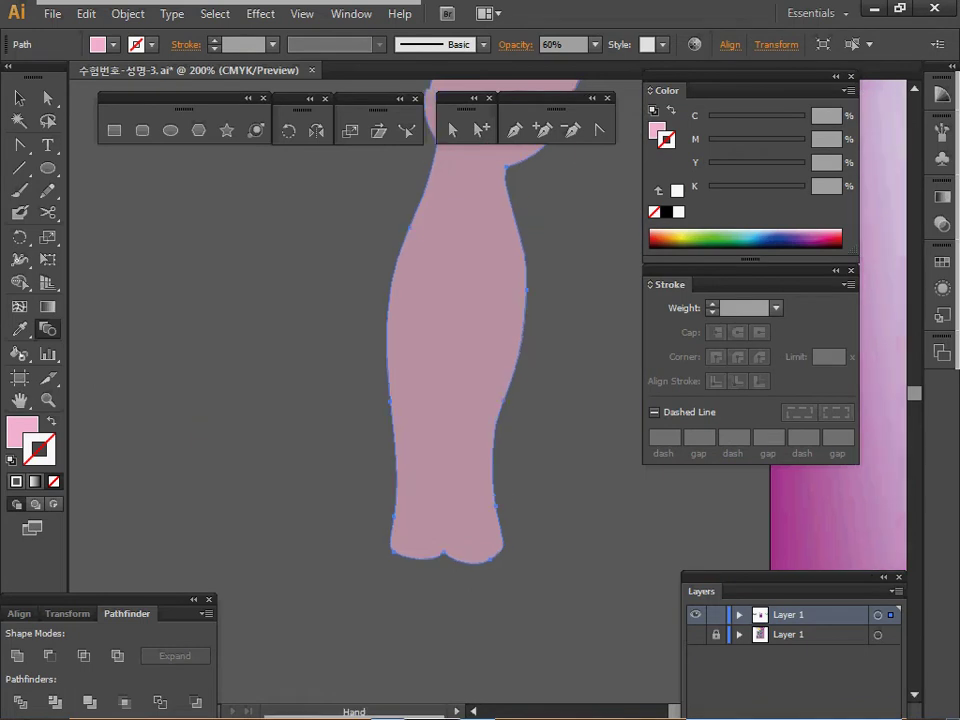
ctrl+alt+click(329, 482)
drag(465, 365, 325, 451)
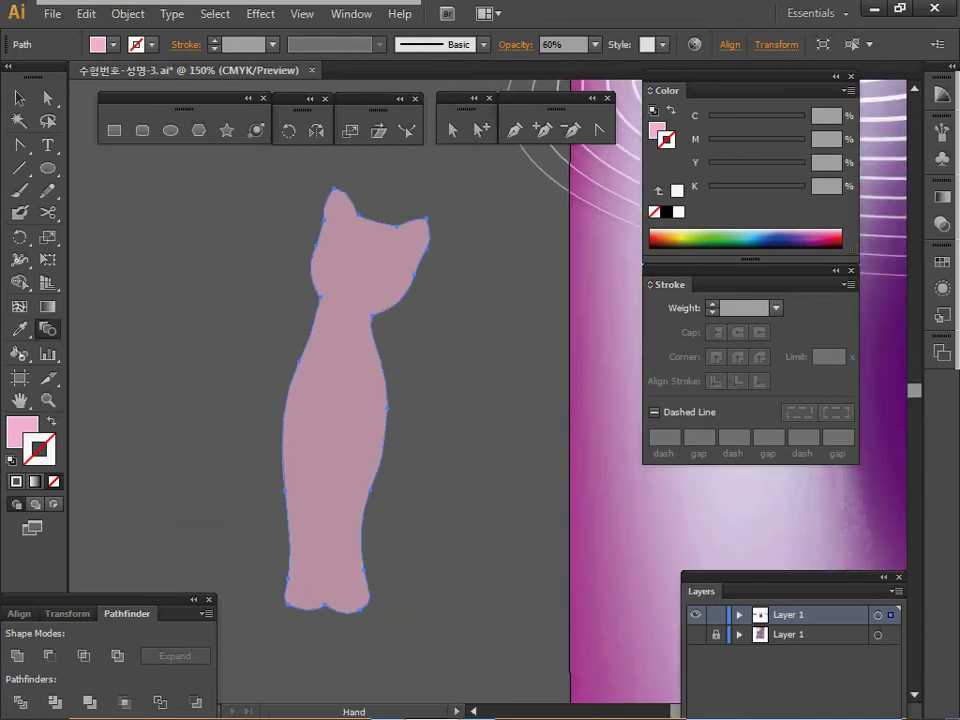
- Place the cat in the poster's lower-left corner, matching it to the reference cat outline in outline view
ctrl+alt+click(313, 508)
drag(501, 381, 324, 558)
key(w)
key(h)
key(v)
key(ctrl+y)
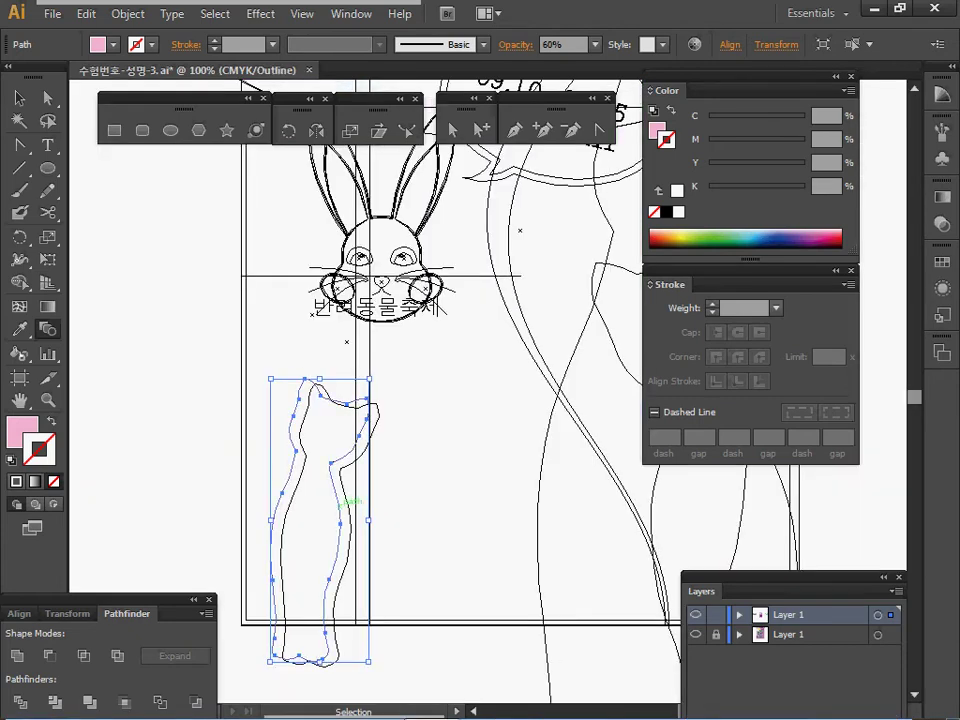
drag(341, 513, 359, 548)
key(w)
key(ctrl+y)
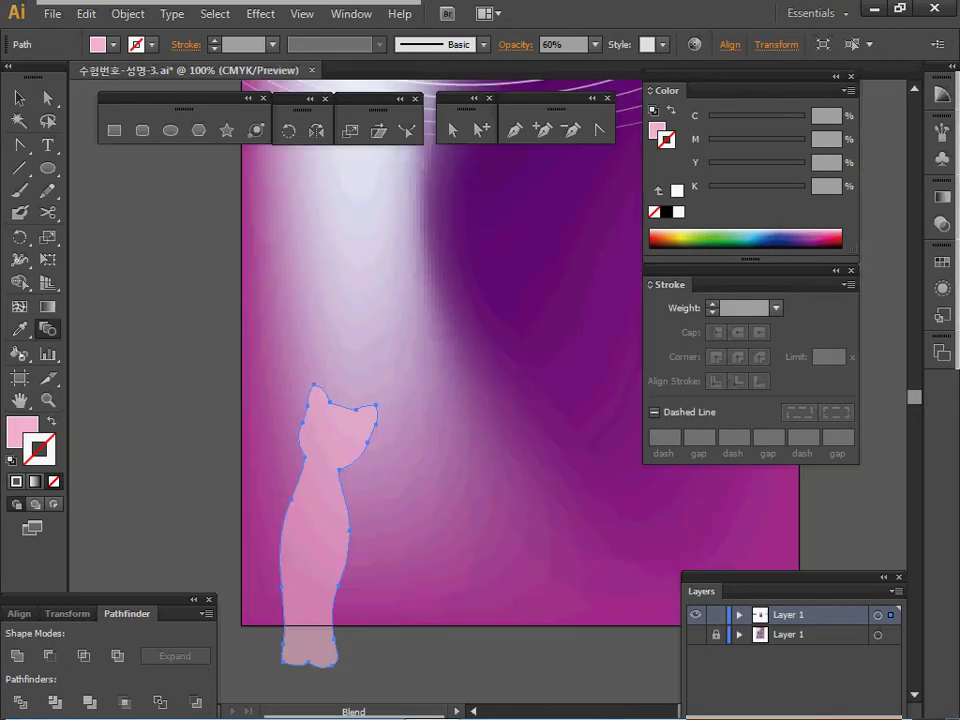
- Check the small cat's opacity and create a copy of it scaled uniformly to 300%
click(942, 224)
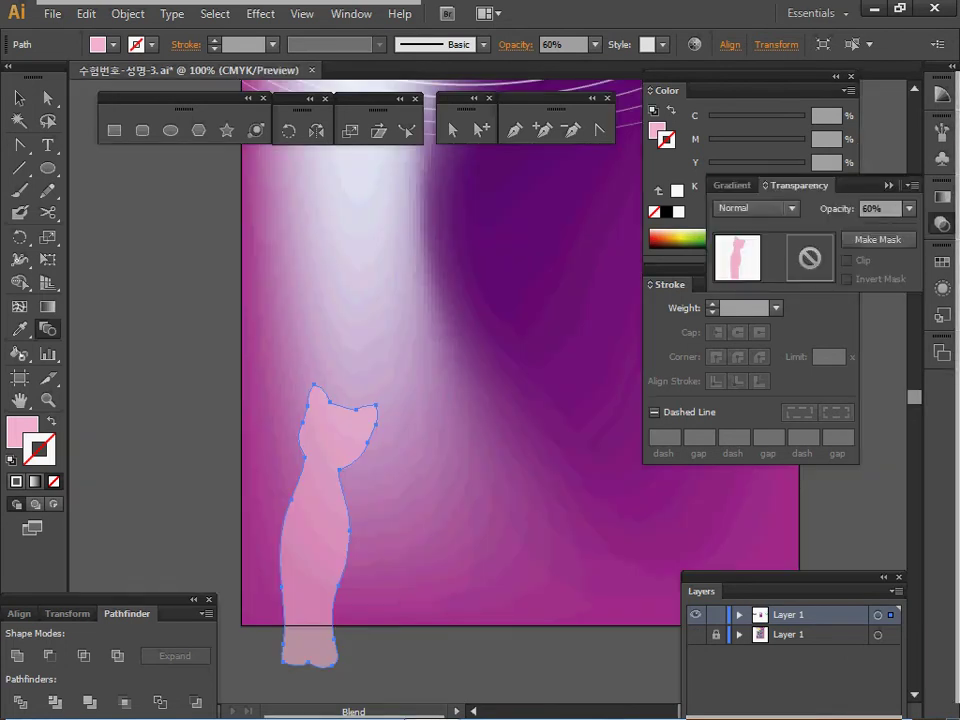
click(874, 209)
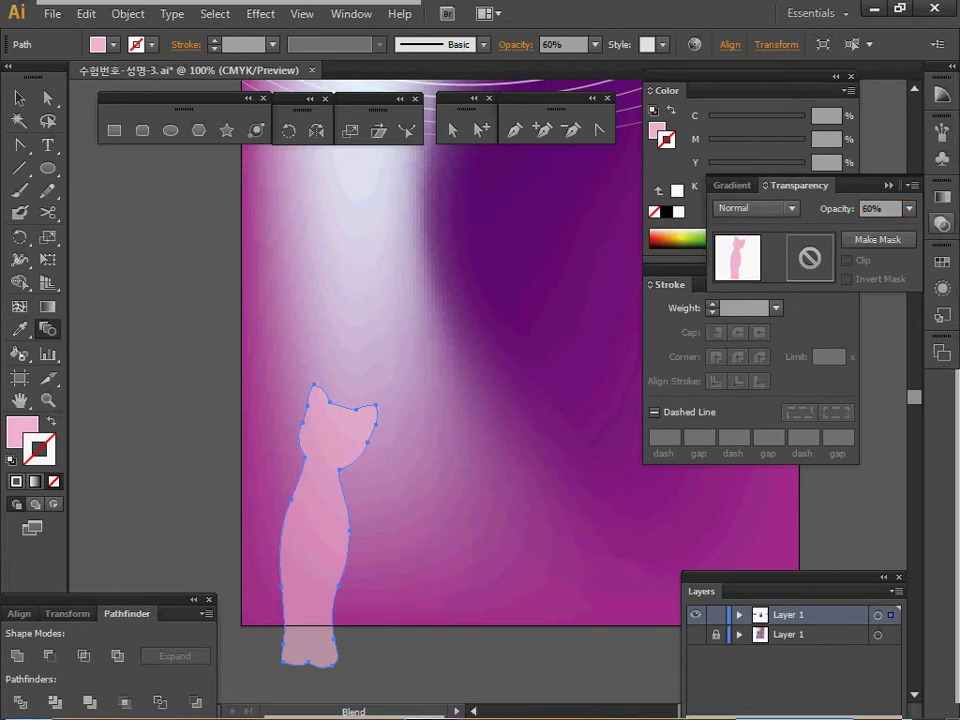
click(942, 224)
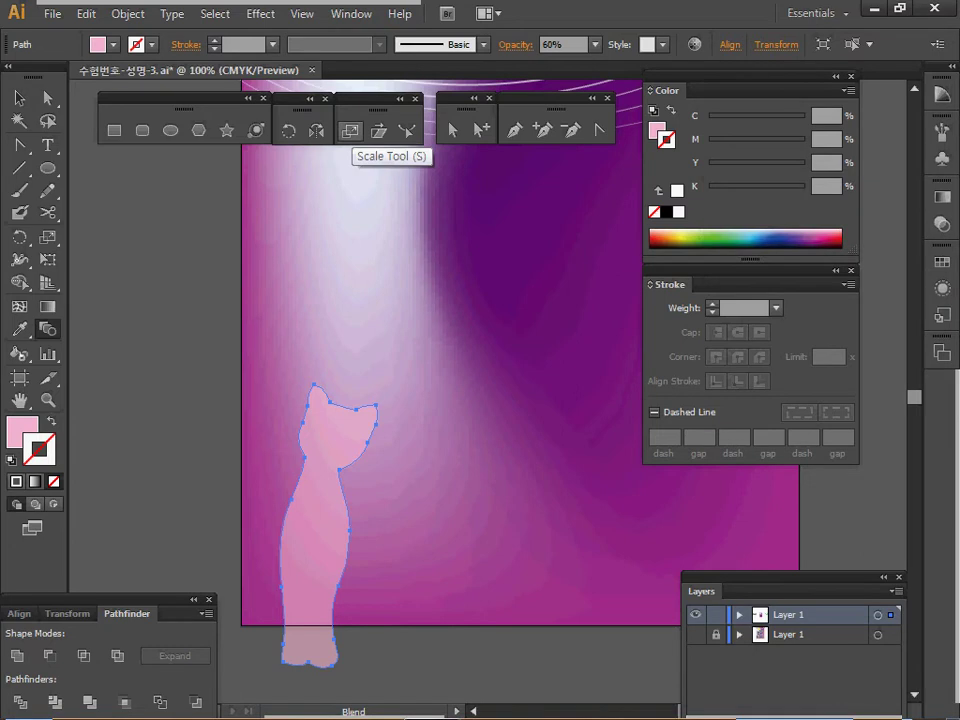
double_click(350, 130)
text(300)
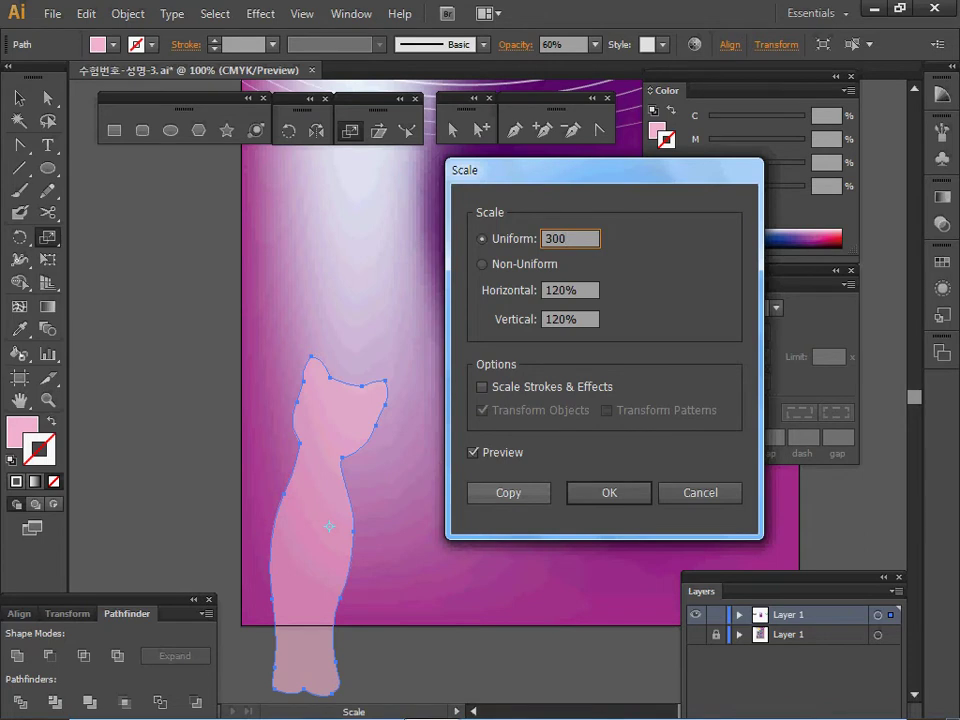
click(509, 493)
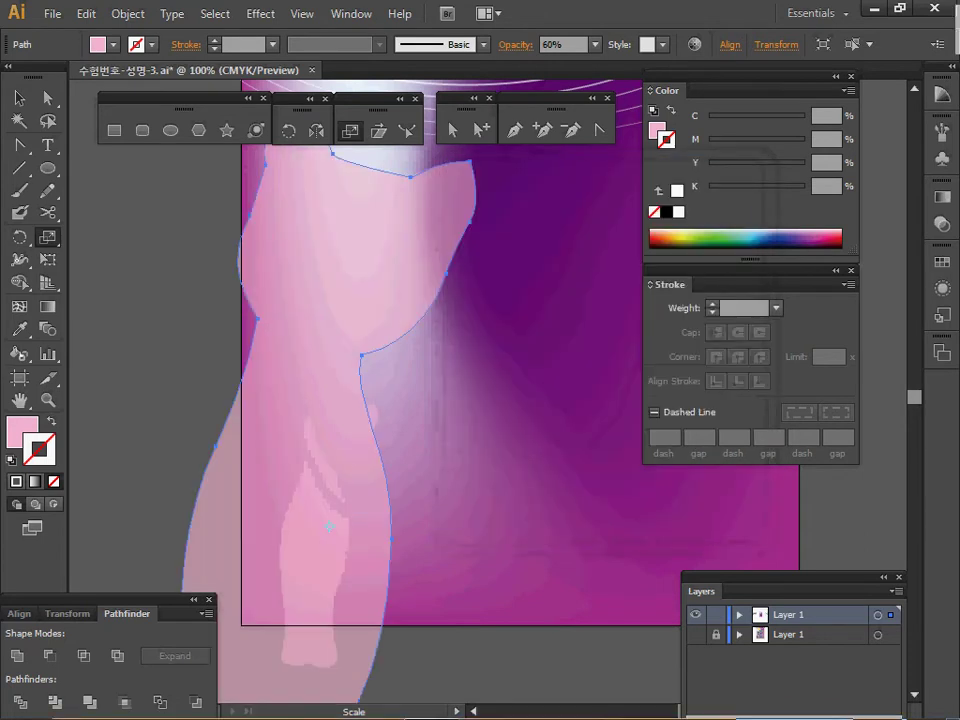
- Set the opacity of the enlarged cat copy to 40%
click(942, 224)
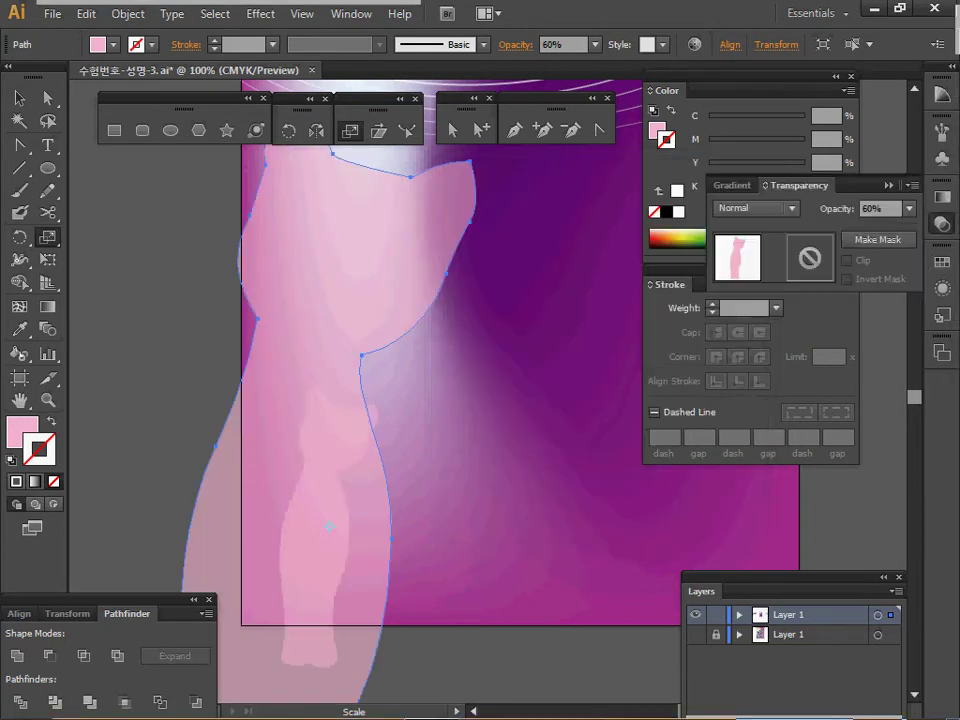
click(909, 208)
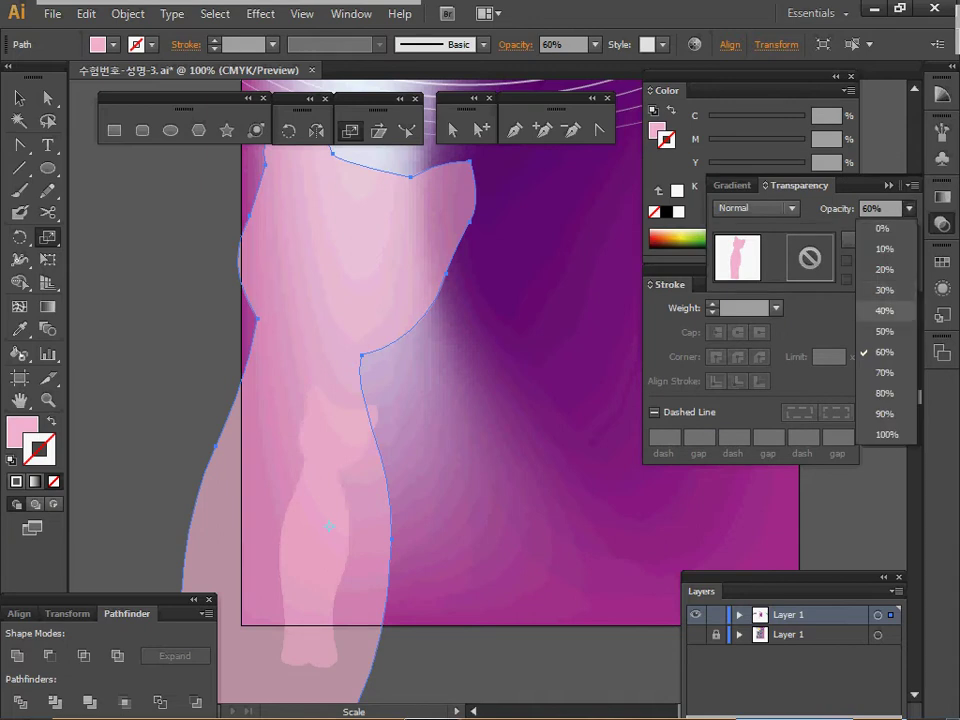
click(884, 311)
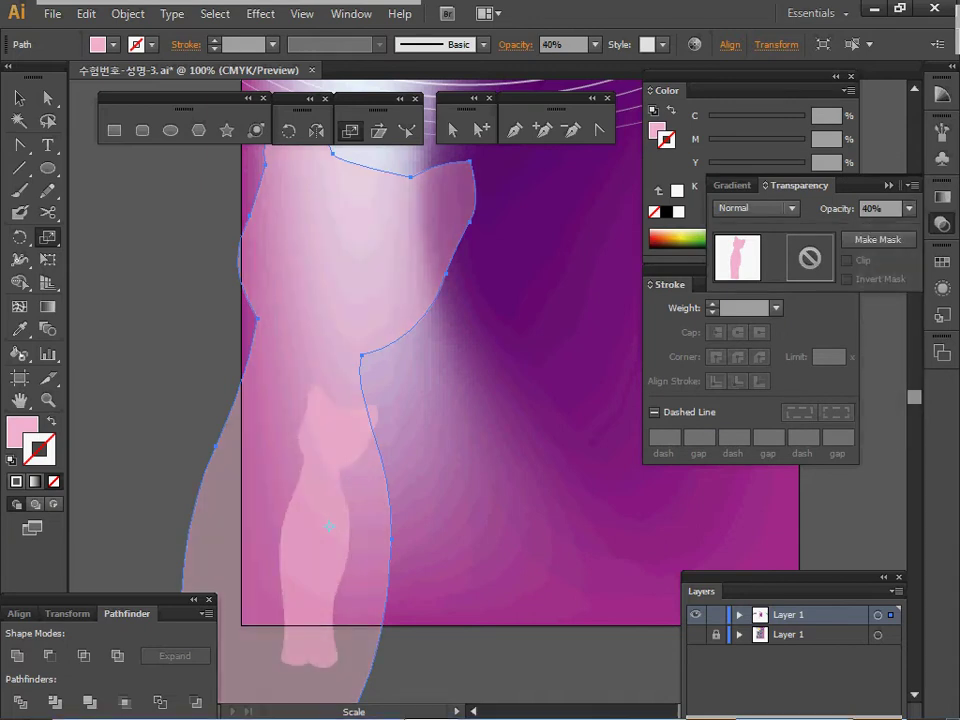
- Move the enlarged cat to the right side of the poster, overlapping its right and bottom edges
key(ctrl+space)
ctrl+alt+click(364, 347)
ctrl+alt+click(364, 347)
drag(610, 430, 239, 323)
drag(235, 262, 406, 257)
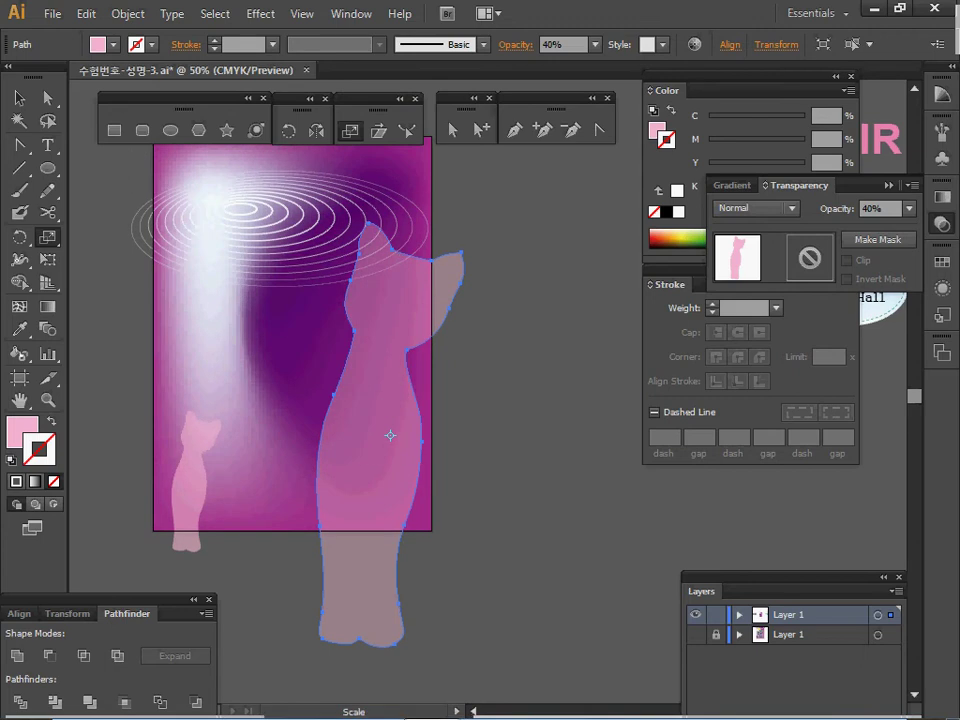
- Shift the enlarged cat slightly left in outline view to match the reference cat outline
key(ctrl+y)
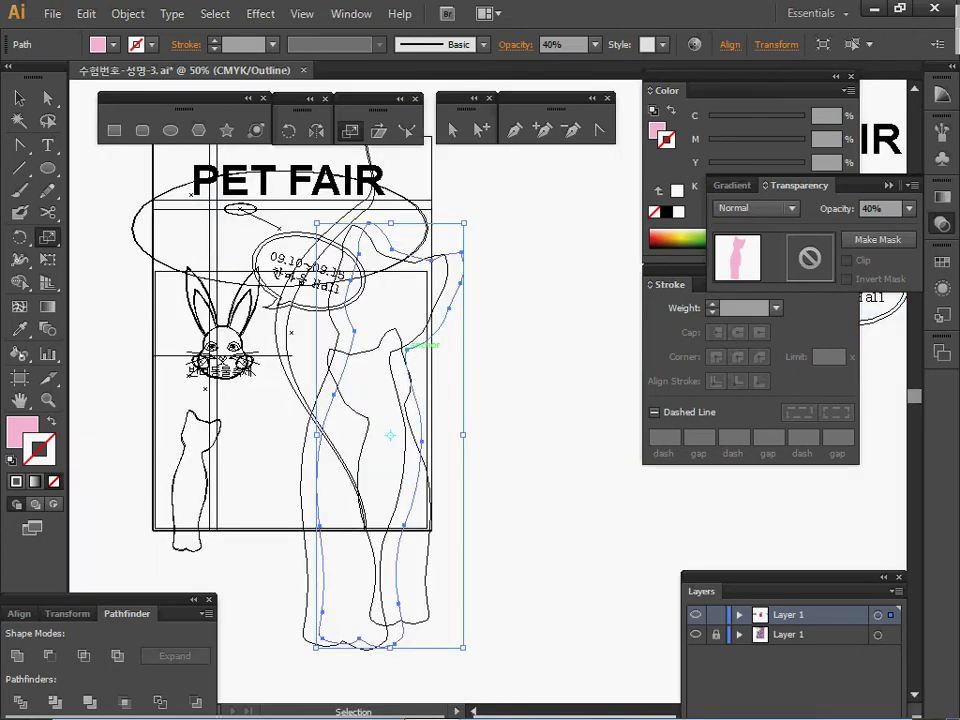
drag(407, 346, 392, 344)
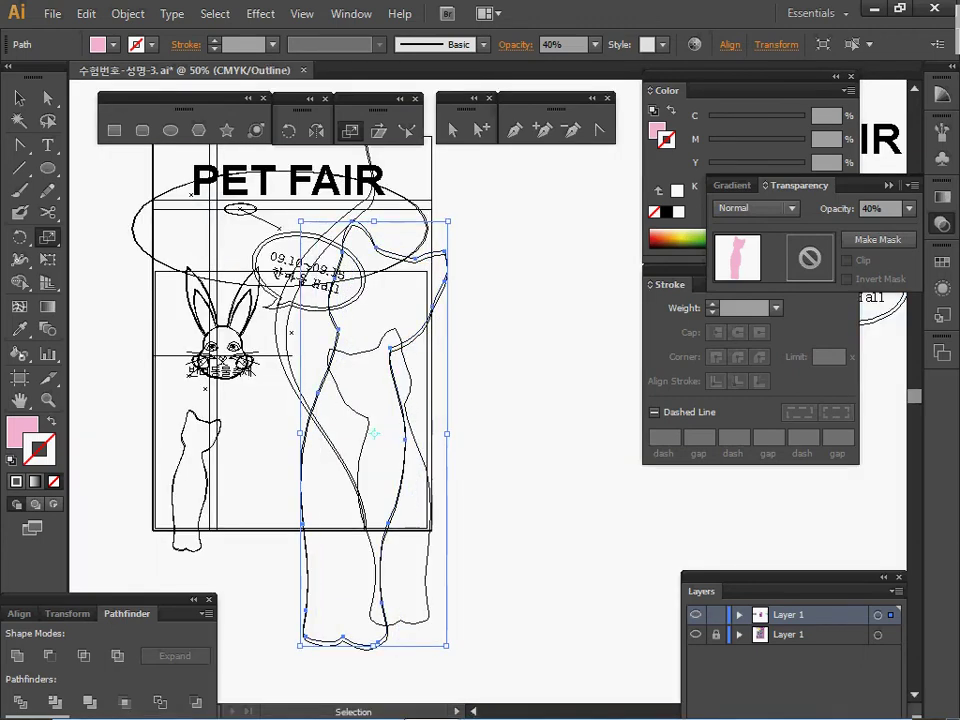
key(ctrl+y)
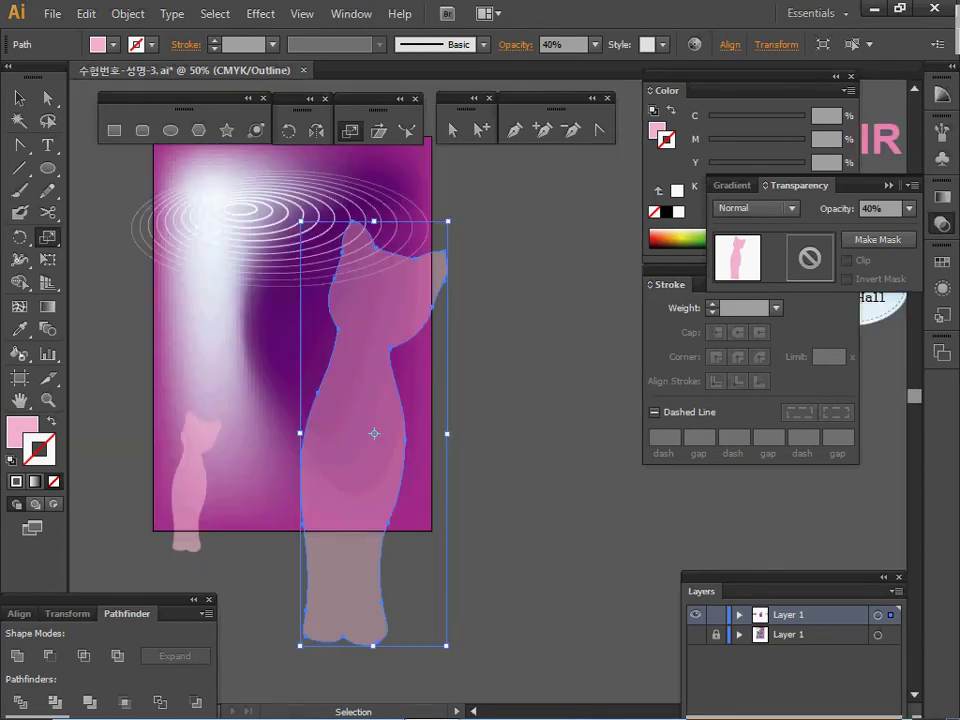
- Create a copy of the enlarged cat scaled uniformly to 70%
key(s)
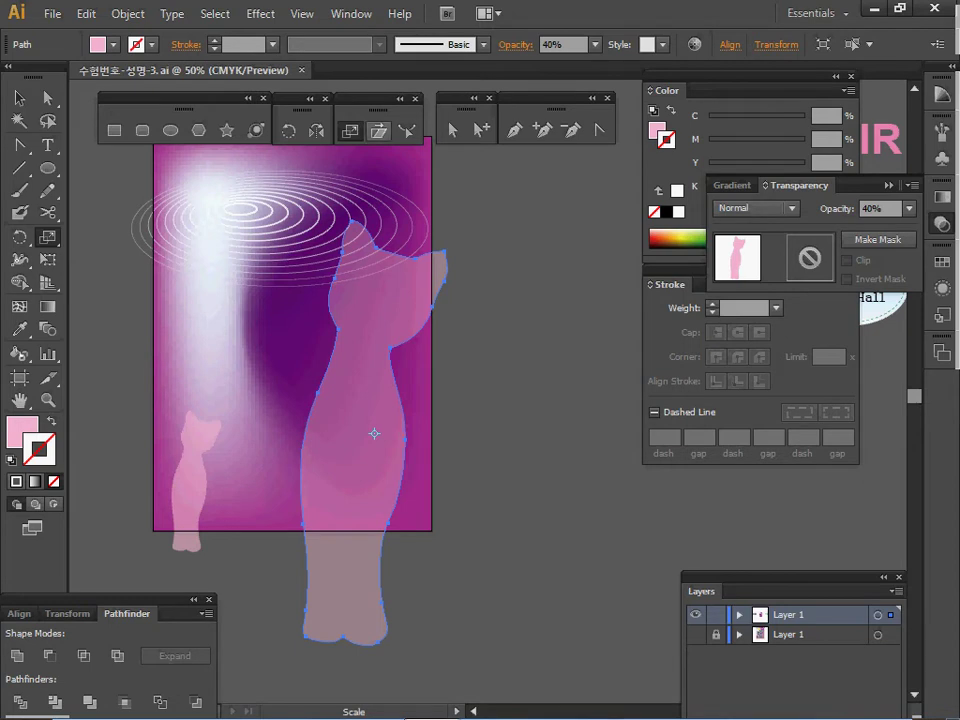
key(Return)
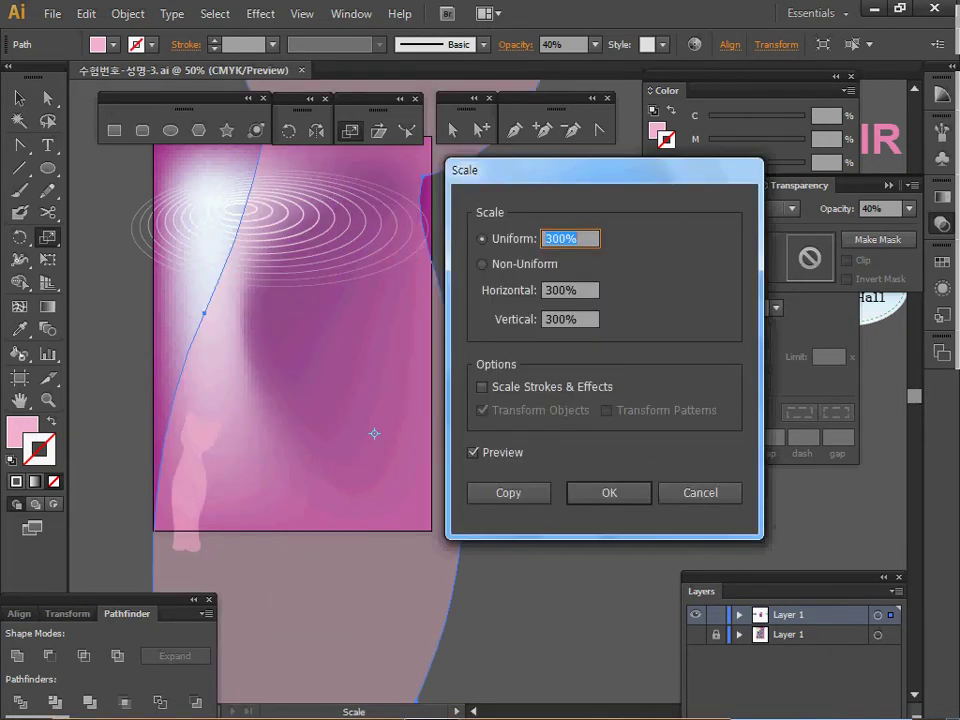
text(70)
key(Tab)
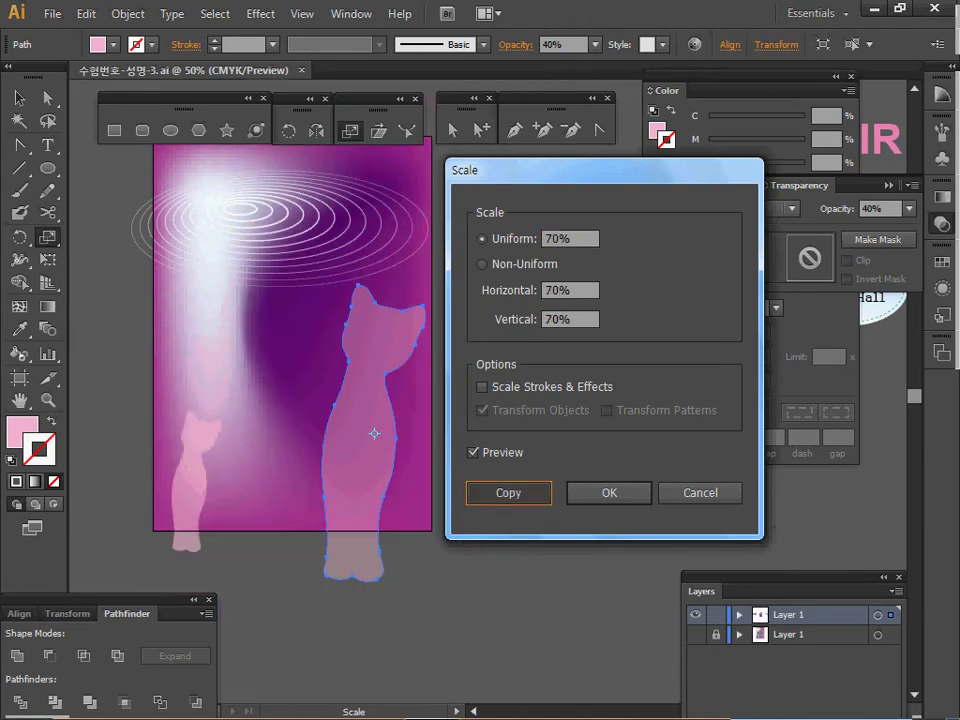
key(Return)
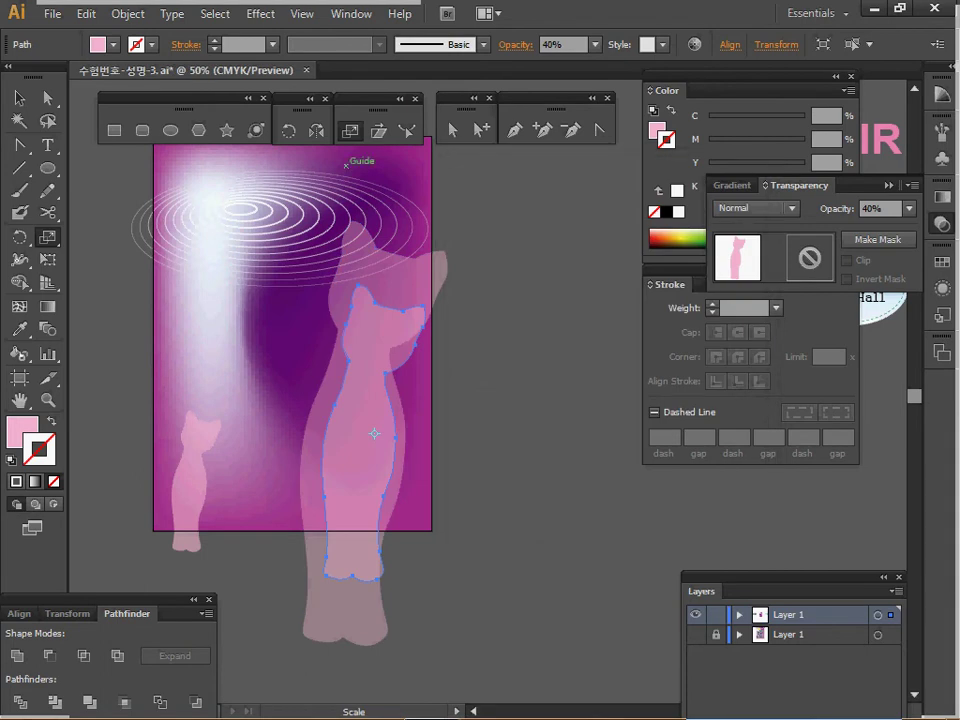
- Reflect the 70% cat copy across the vertical axis, move it to the poster's lower-right corner and save the file
double_click(316, 130)
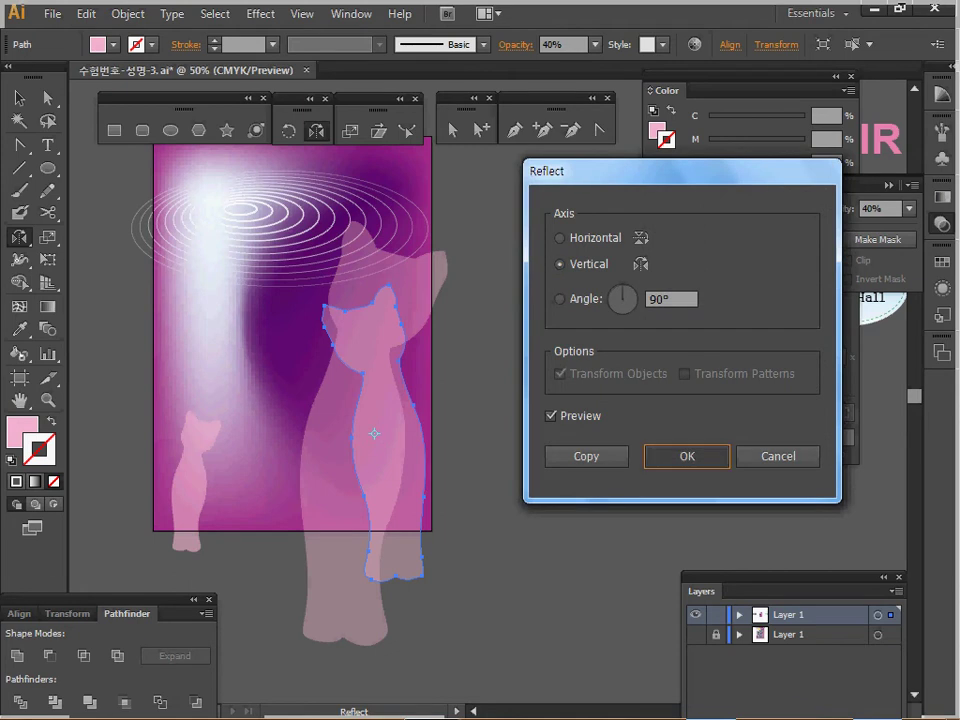
key(Return)
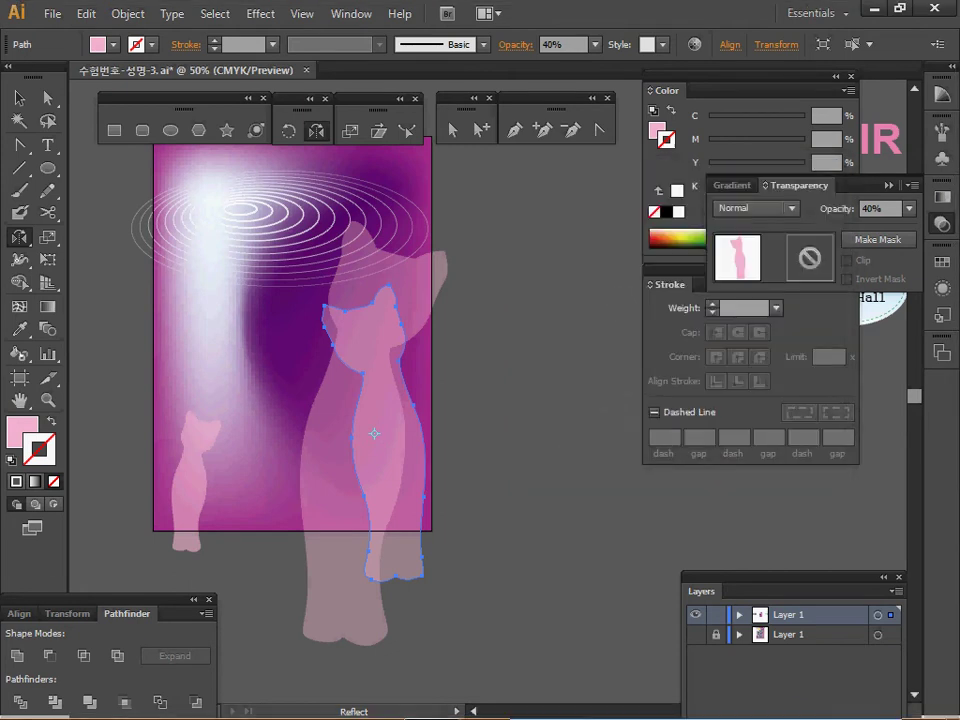
drag(391, 361, 401, 415)
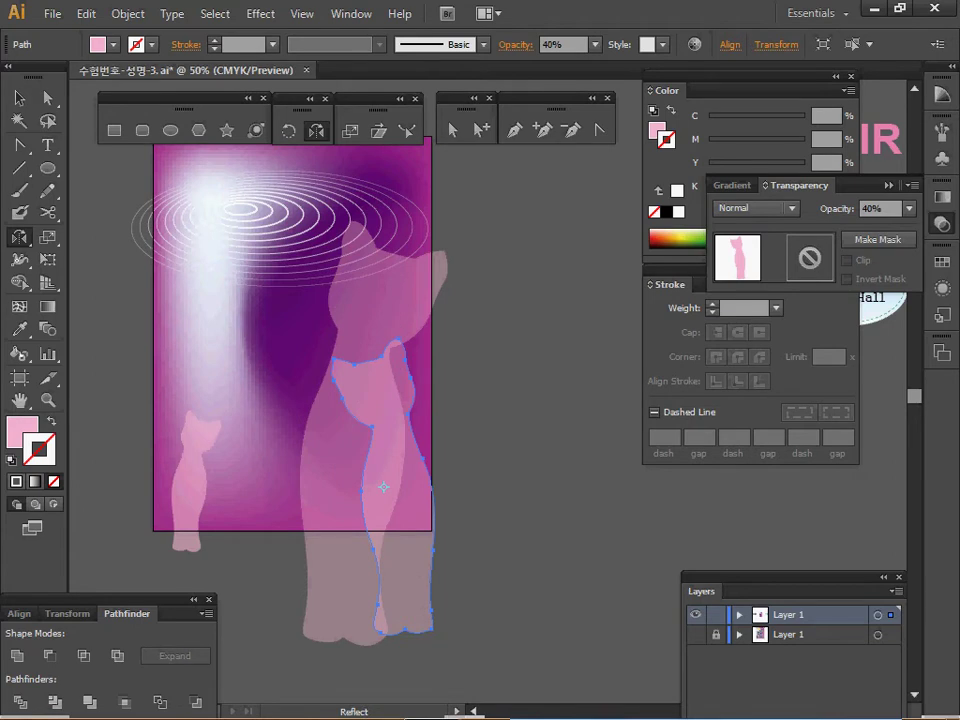
key(ctrl)
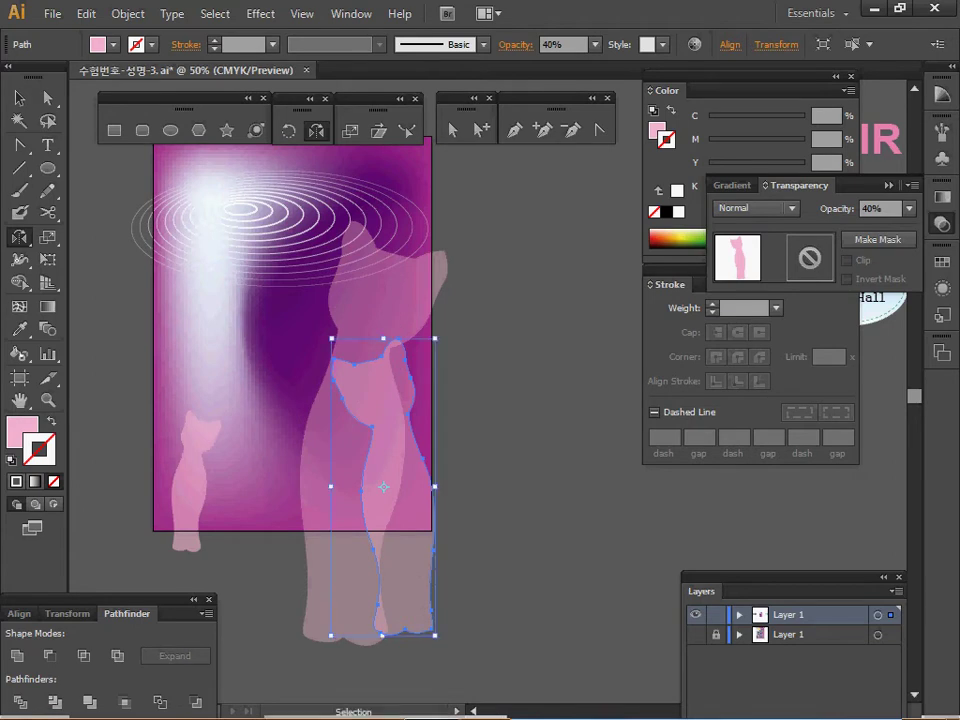
key(ctrl+s)
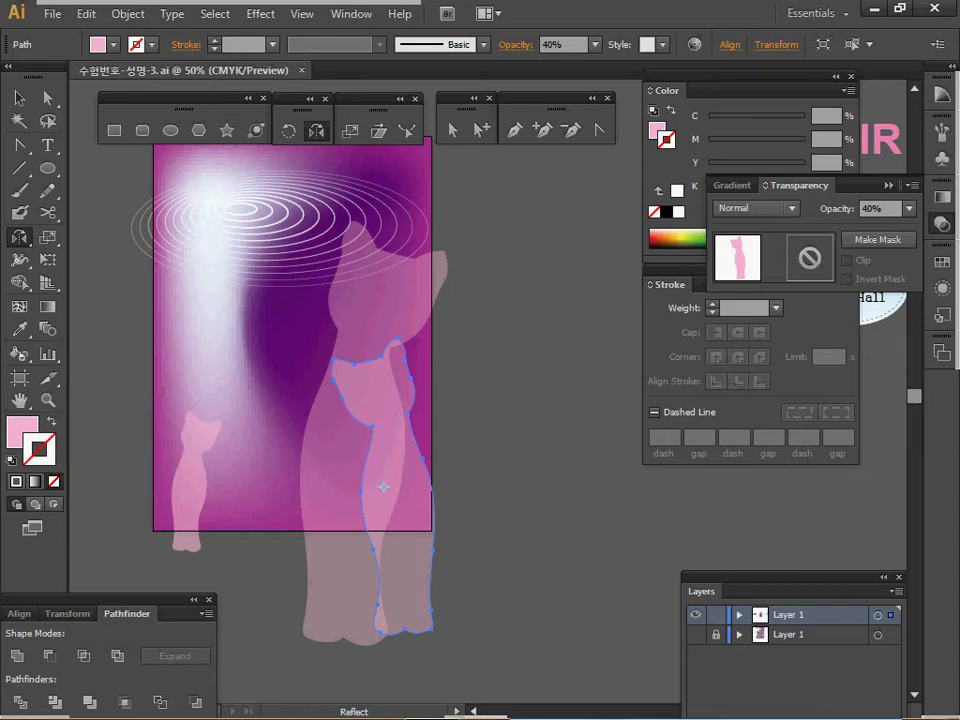
- Examine the finished rabbit head and the plain ear and head ellipses beside it, outside the poster
key(ctrl)
drag(511, 430, 600, 605)
key(ctrl+2)
key(space)
key(ctrl)
drag(144, 269, 318, 392)
drag(486, 418, 304, 376)
key(ctrl+2)
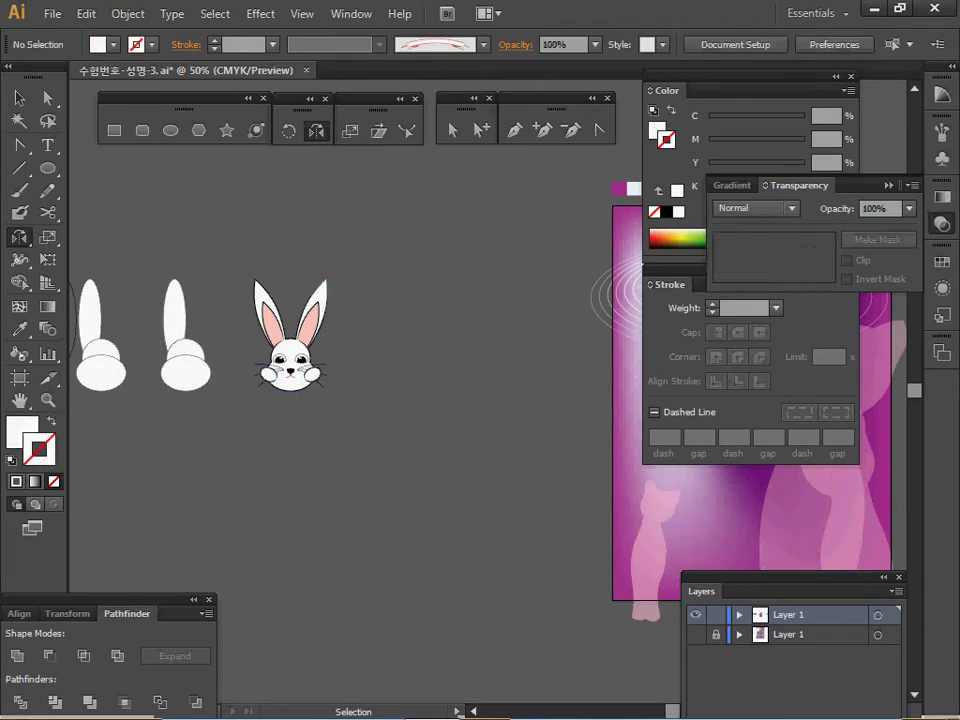
key(ctrl+a)
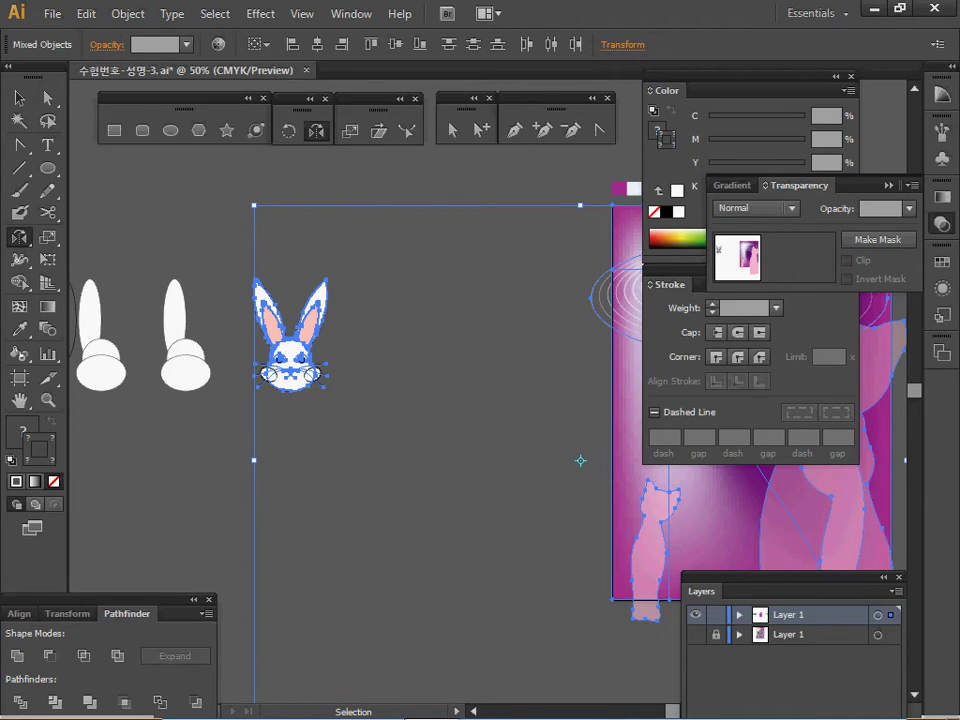
drag(370, 418, 184, 310)
drag(290, 373, 493, 403)
ctrl+click(481, 409)
ctrl+click(481, 409)
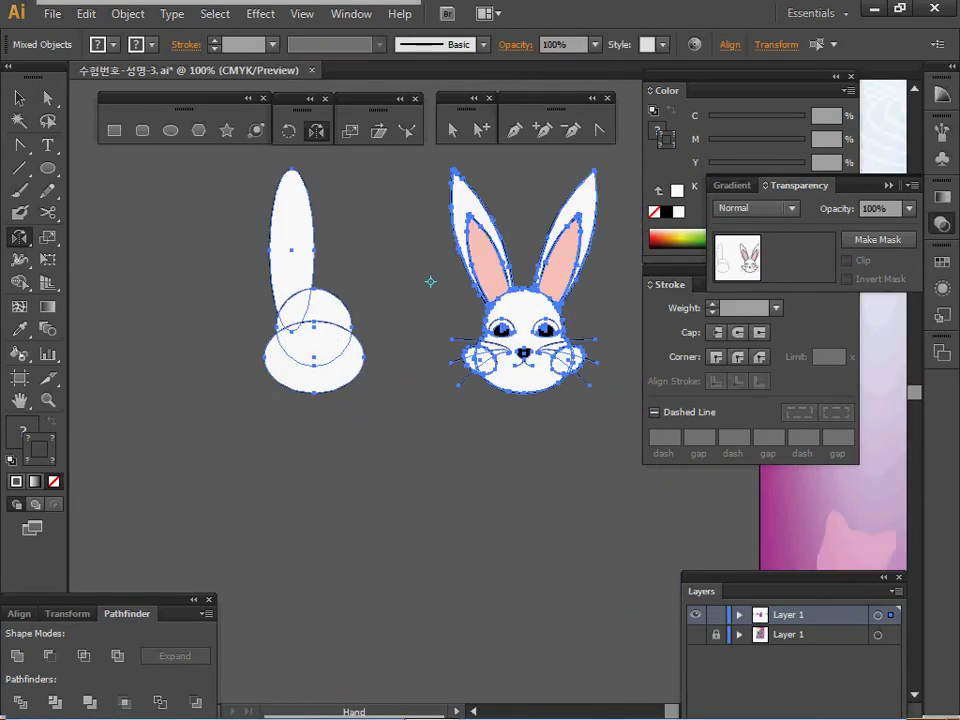
ctrl+click(490, 356)
drag(490, 356, 460, 434)
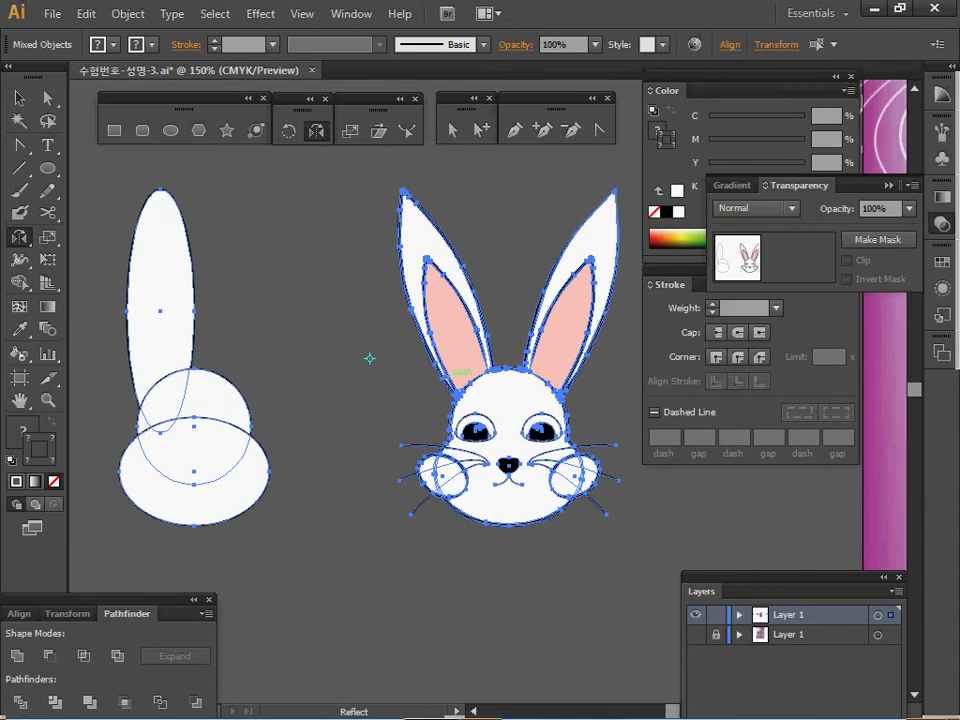
ctrl+click(383, 379)
ctrl+alt+click(383, 379)
drag(383, 379, 280, 360)
ctrl+click(402, 360)
drag(402, 360, 327, 282)
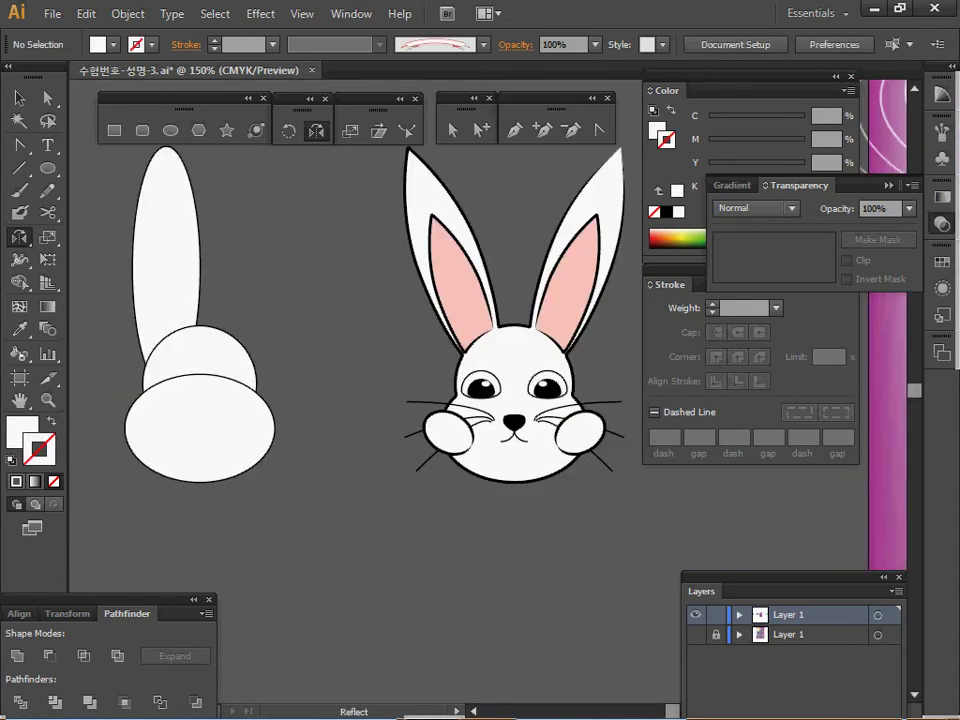
- Inspect the unfinished rabbit's three overlapping base shapes by selecting the ear ellipse, head circle and cheek ellipse together
ctrl+click(200, 352)
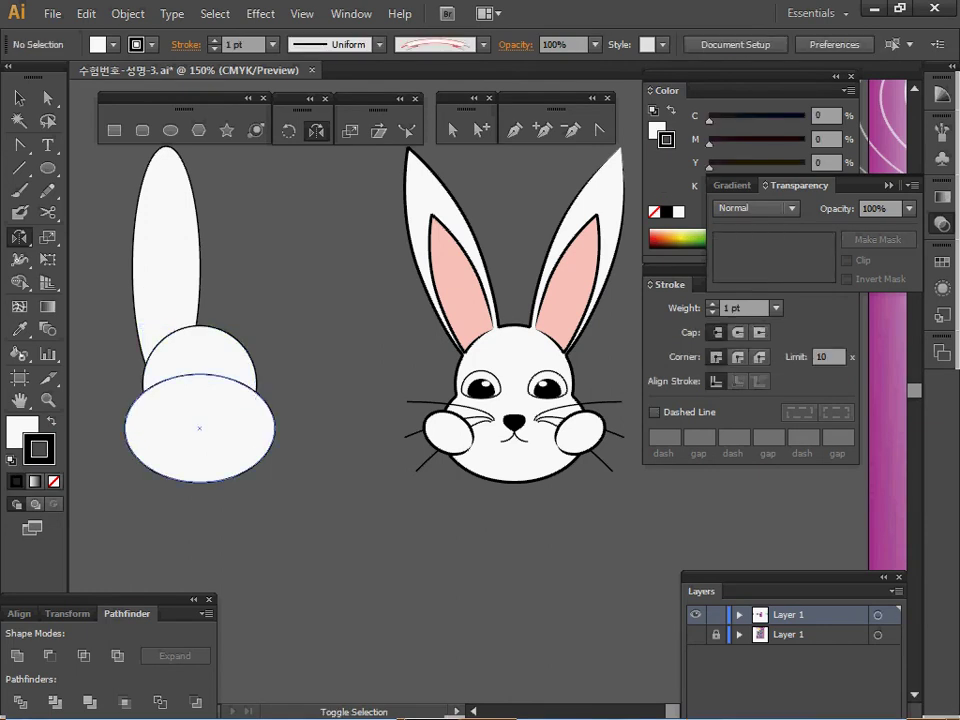
ctrl+shift+click(200, 352)
ctrl+shift+click(200, 420)
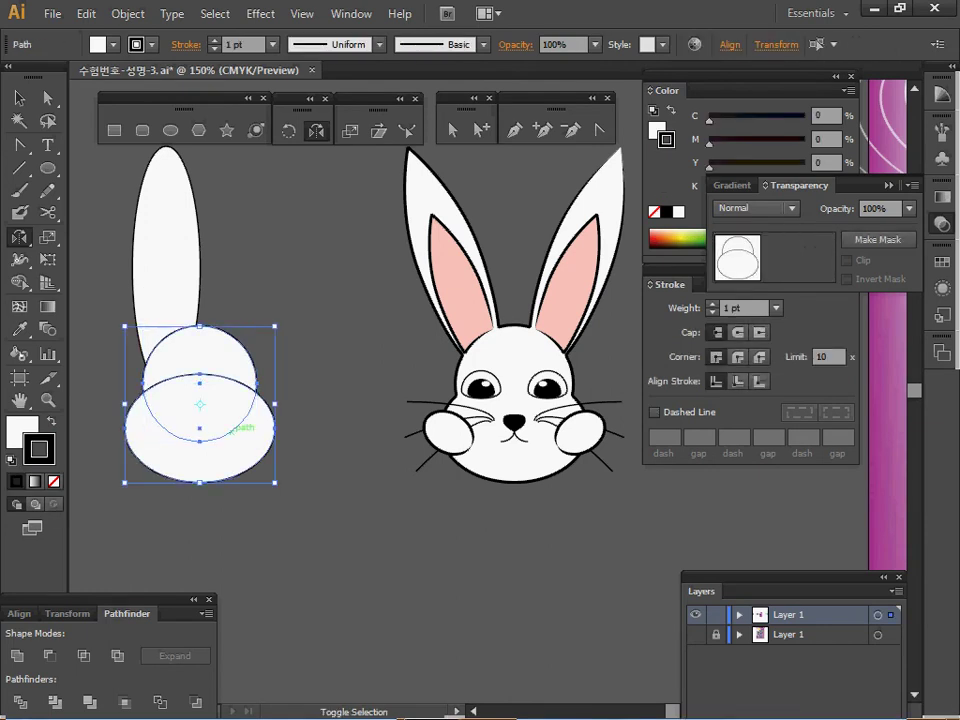
ctrl+shift+click(200, 313)
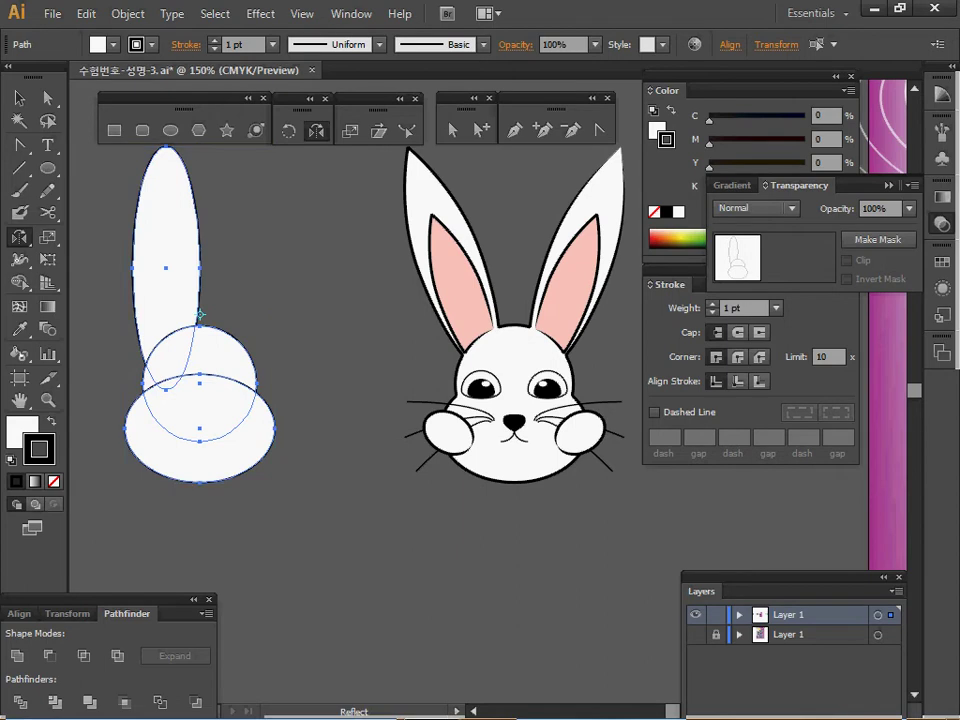
key(space)
drag(300, 330, 326, 394)
- Convert the top anchor of the rabbit's ear ellipse to a corner point so the ear ends in a sharp tip
ctrl+click(335, 330)
ctrl+click(200, 300)
click(599, 131)
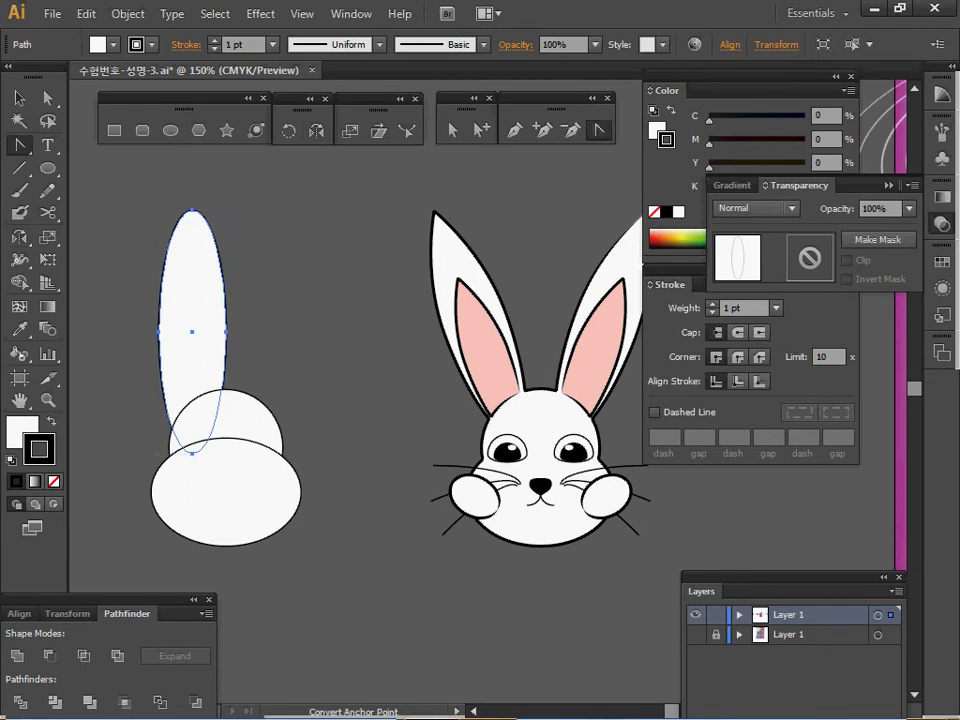
click(192, 210)
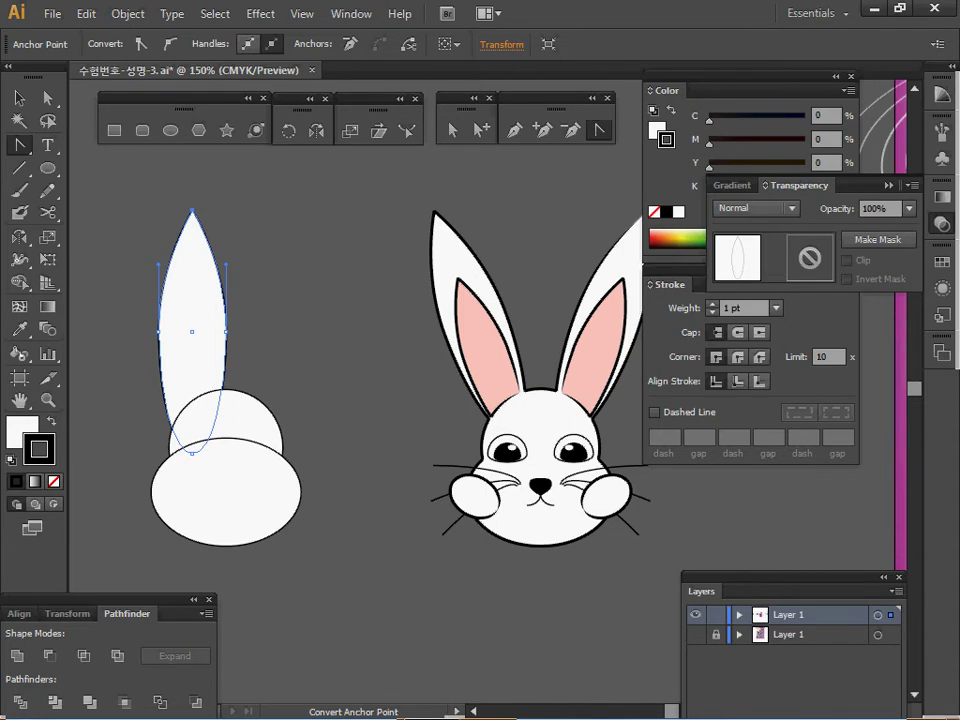
key(ctrl)
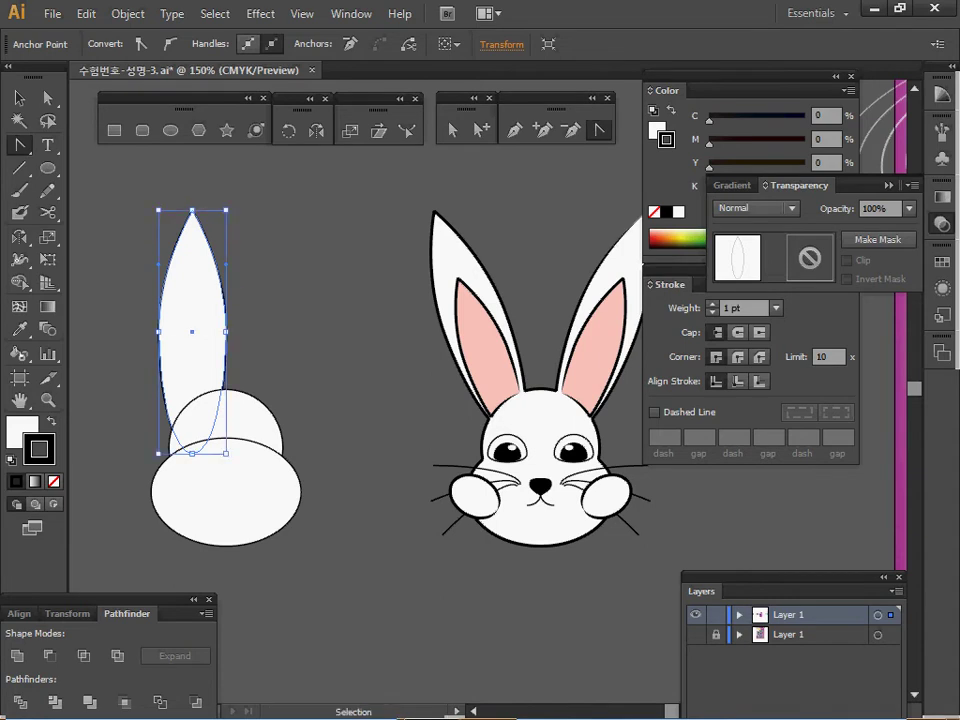
- Rotate the pointed ear by 20° and move it onto the upper-left side of the rabbit's head
double_click(288, 131)
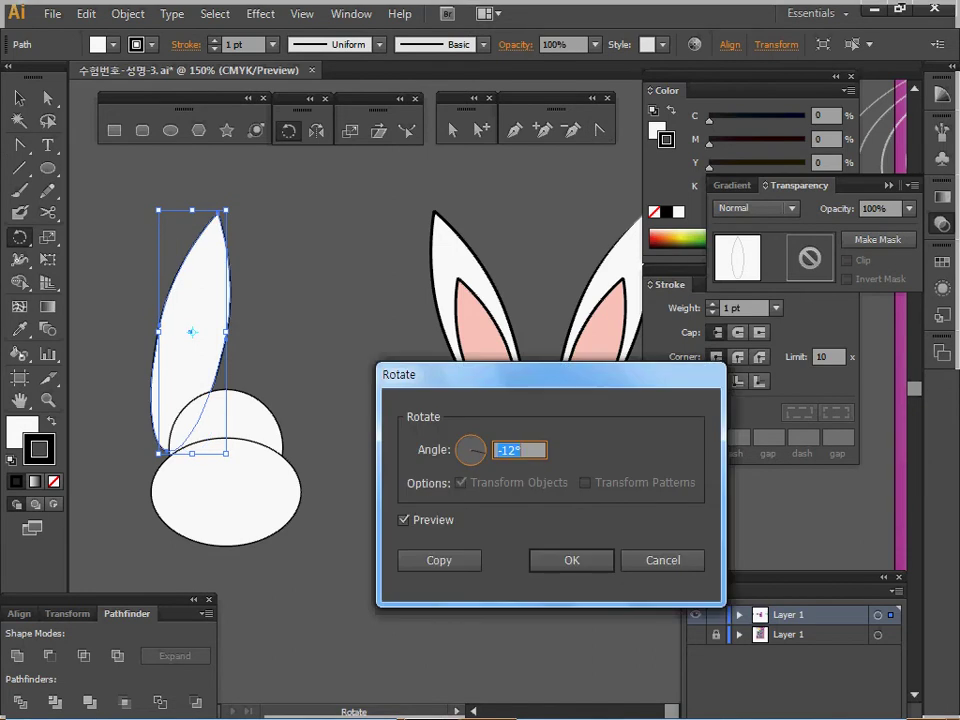
text(20)
key(Return)
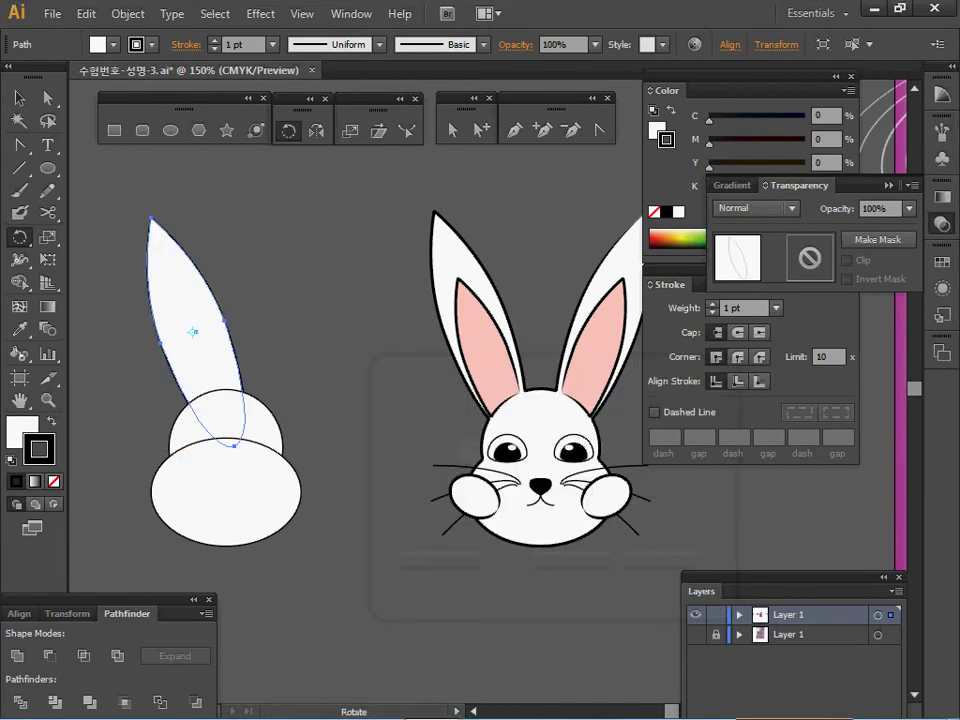
key(v)
drag(197, 340, 171, 338)
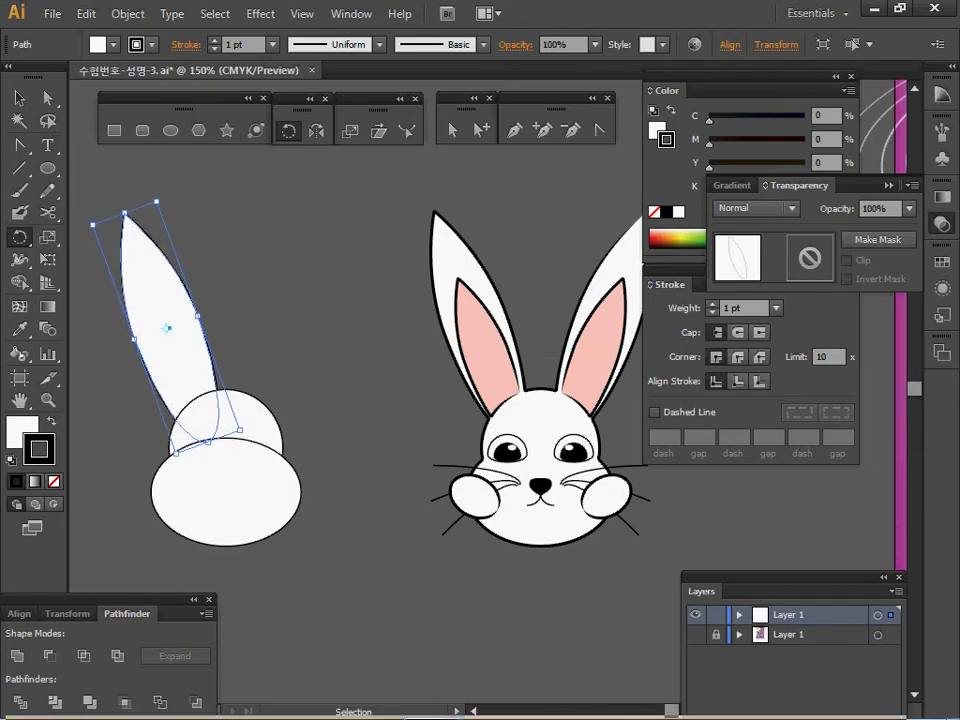
- Create a copy of the ear scaled uniformly to 70% for the inner ear
key(r)
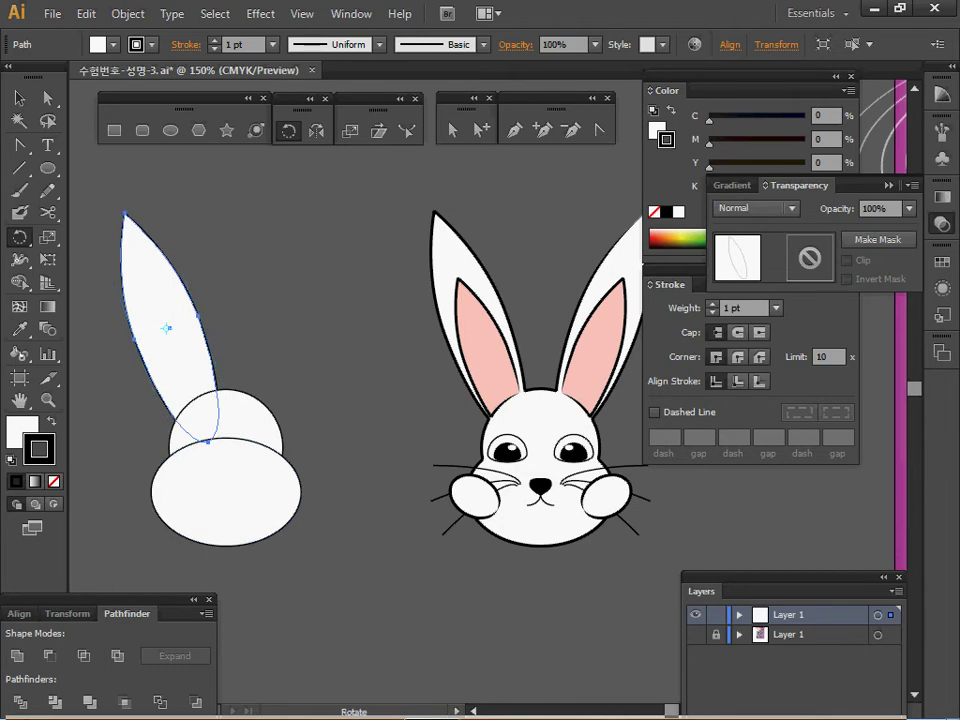
key(s)
key(Return)
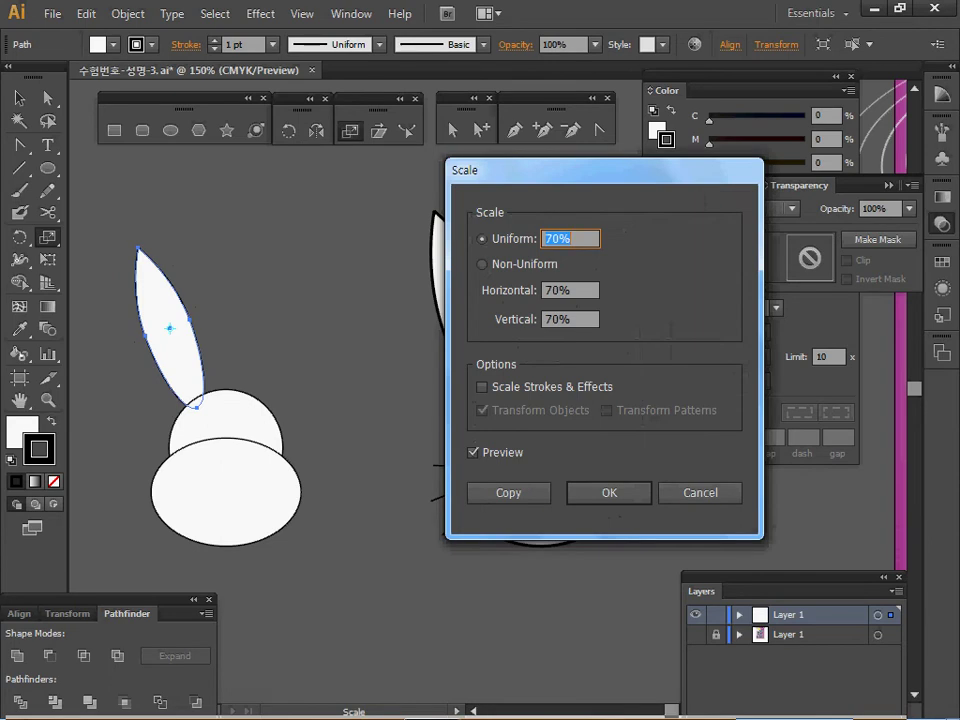
click(508, 492)
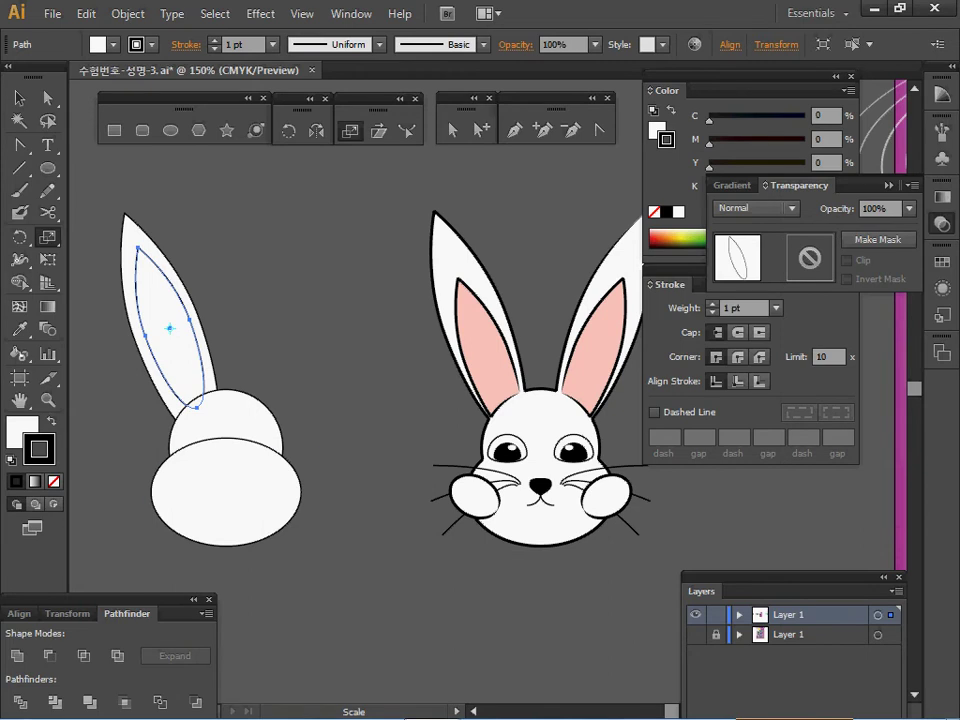
- Give the inner ear the finished rabbit's pink fill without a stroke and move it down toward the ear's base
key(i)
click(466, 367)
click(480, 362)
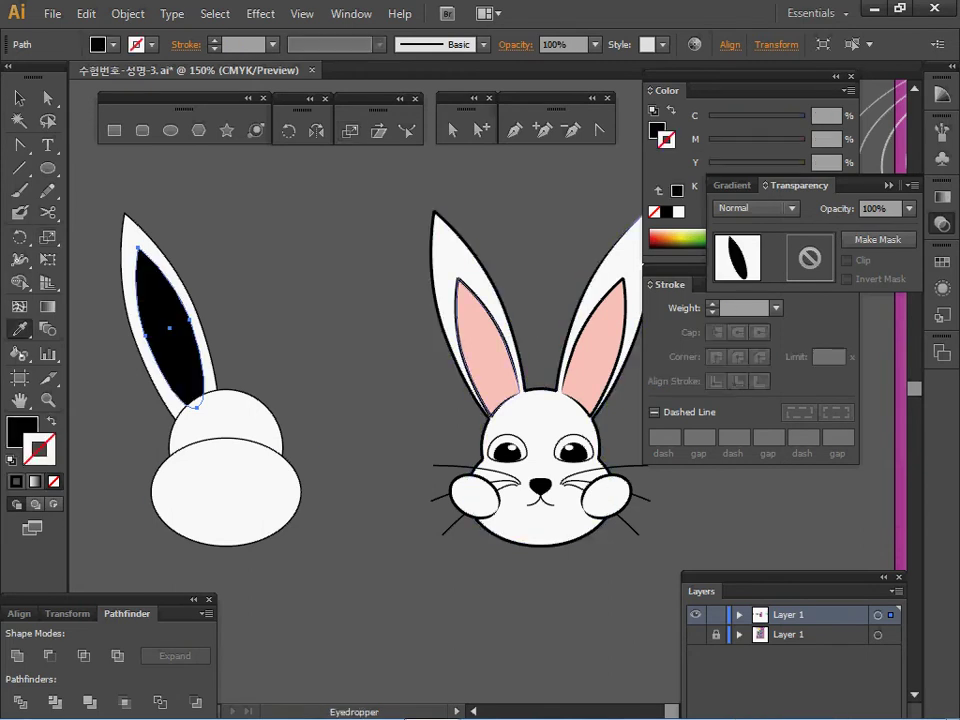
key(v)
drag(177, 321, 180, 350)
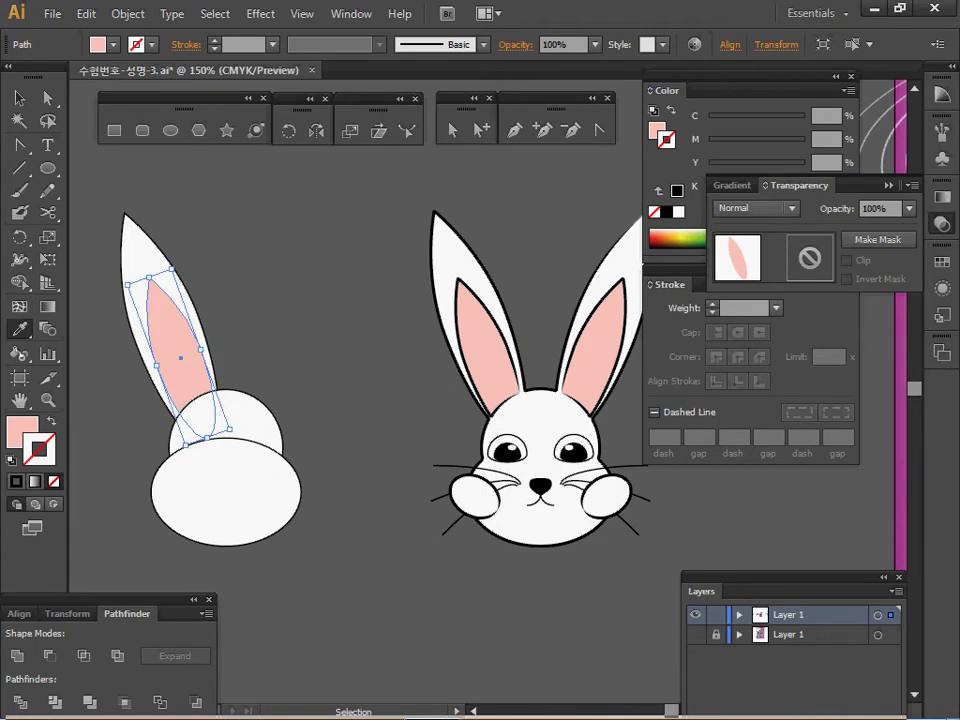
drag(270, 261, 162, 326)
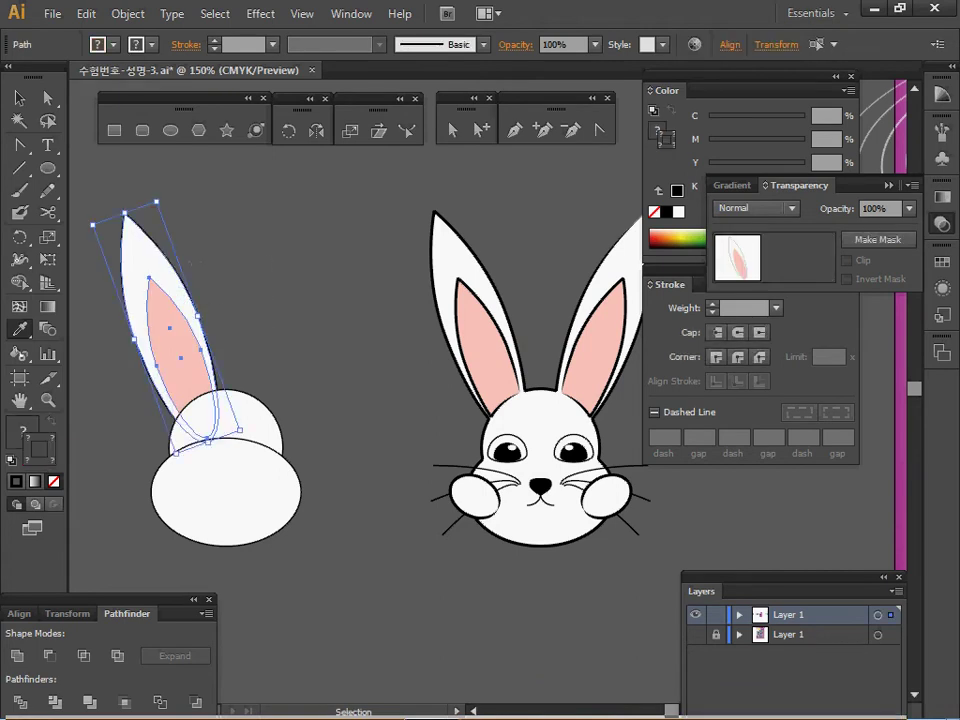
click(195, 338)
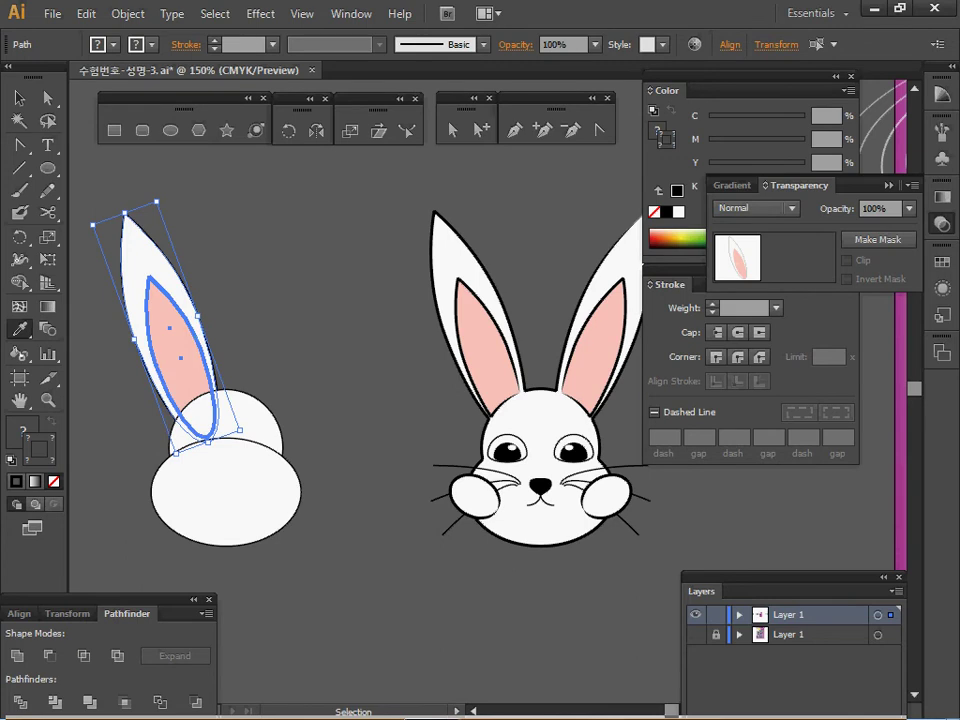
key(ctrl+shift+a)
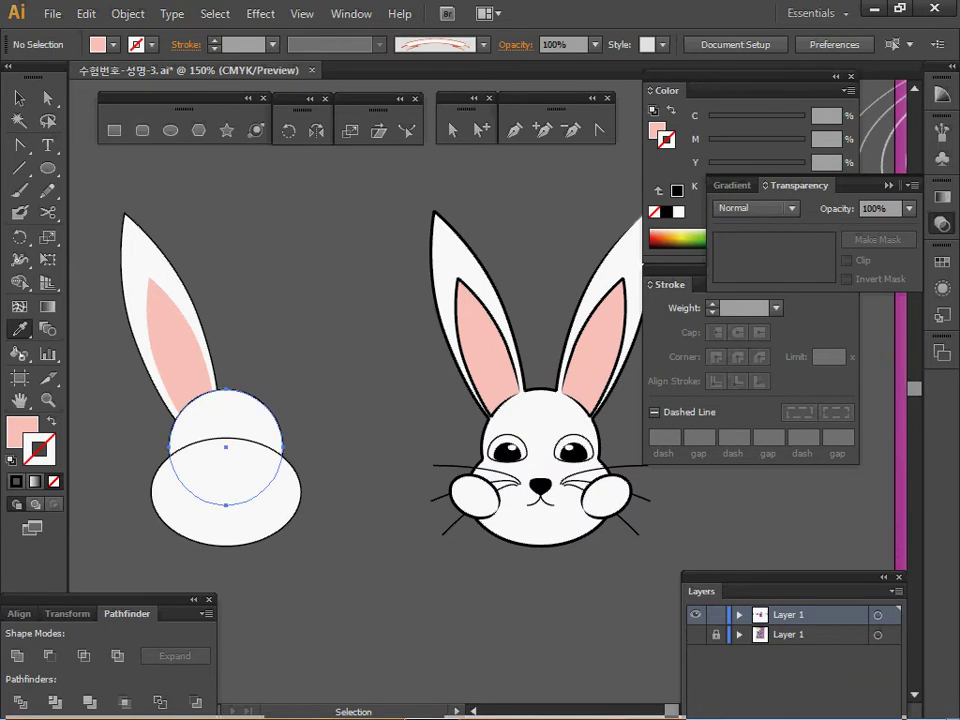
- Trim the pink inner ear along the head's outline by subtracting a copy of the head circle from it
ctrl+click(247, 427)
drag(247, 438, 285, 416)
key(ctrl+shift+a)
ctrl+click(270, 398)
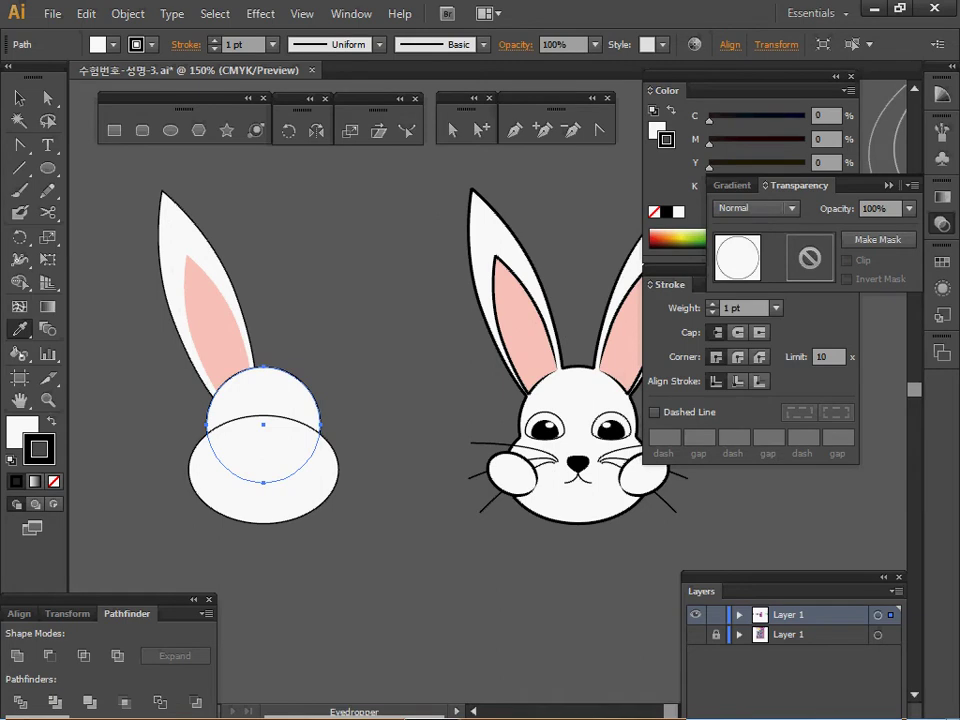
key(v)
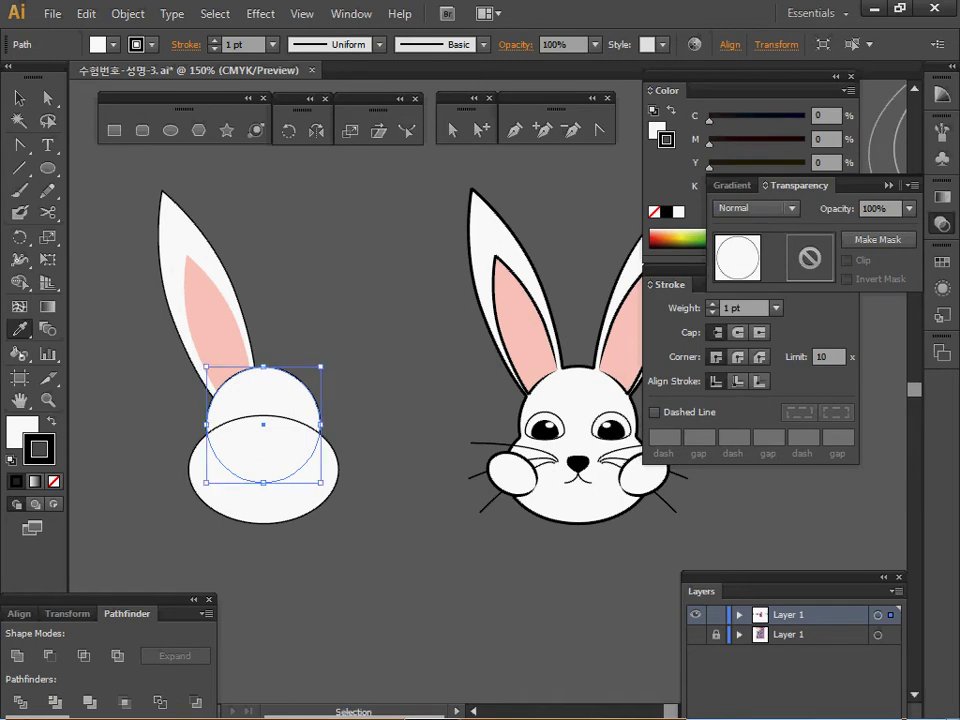
key(i)
key(v)
key(i)
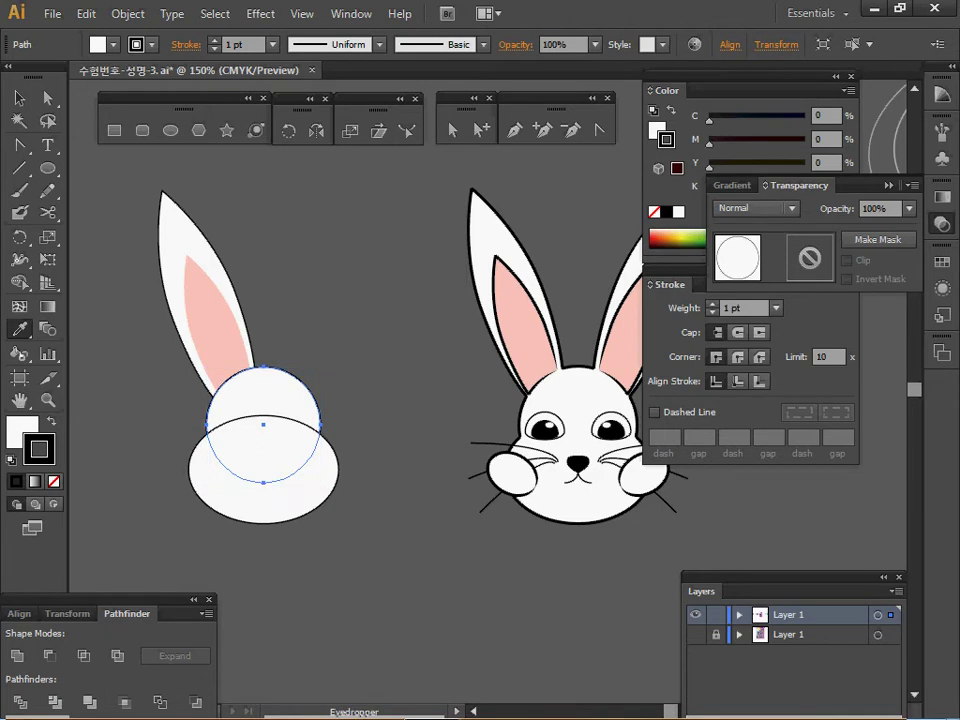
key(v)
shift+click(220, 320)
key(i)
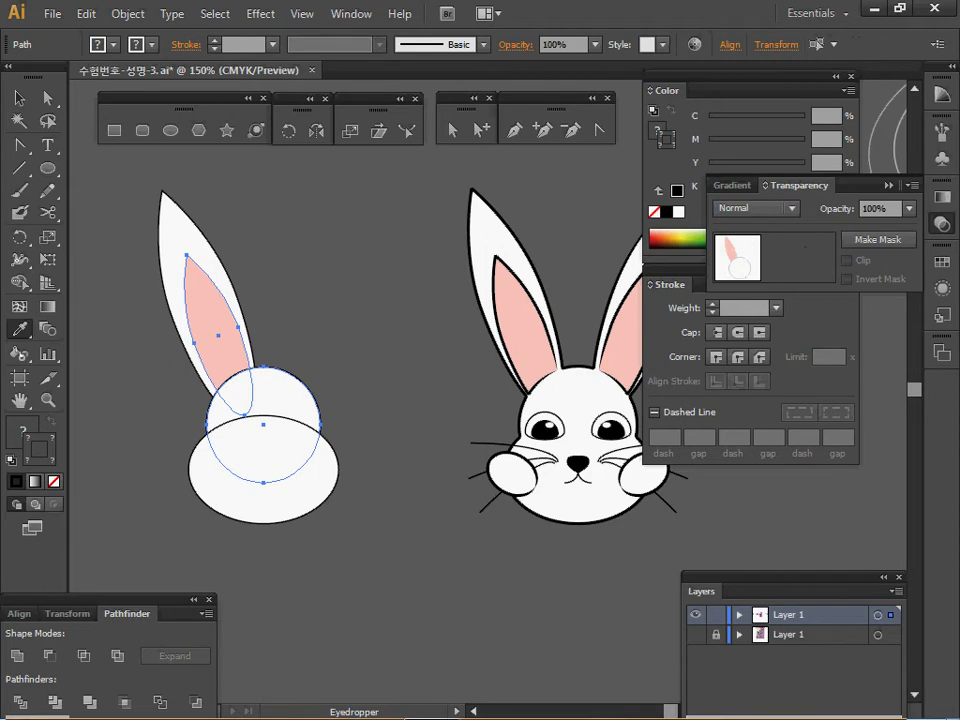
click(48, 655)
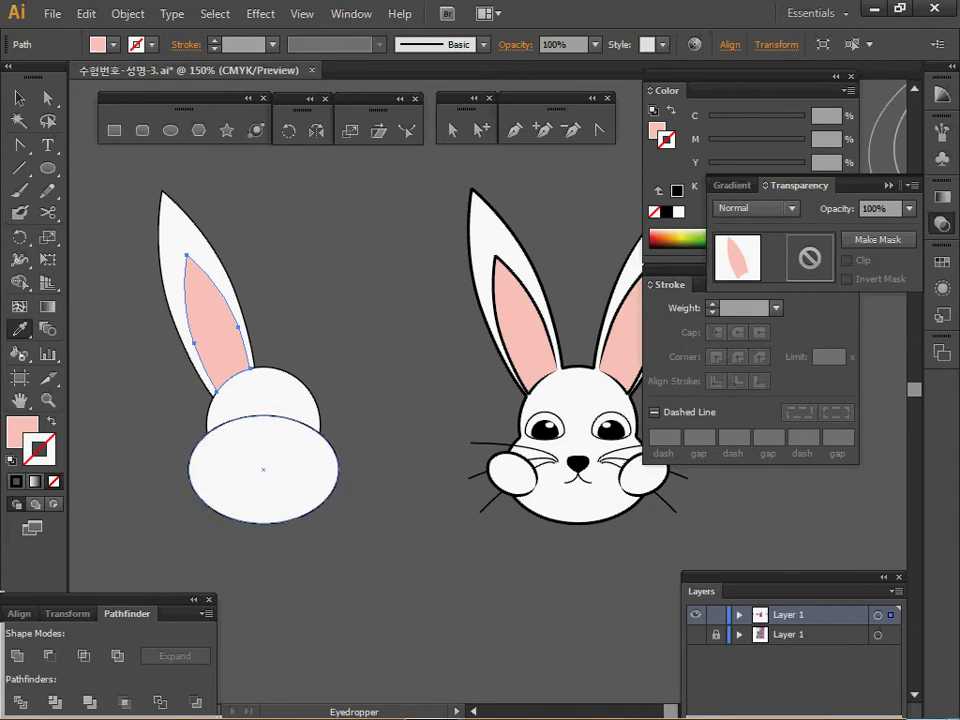
key(v)
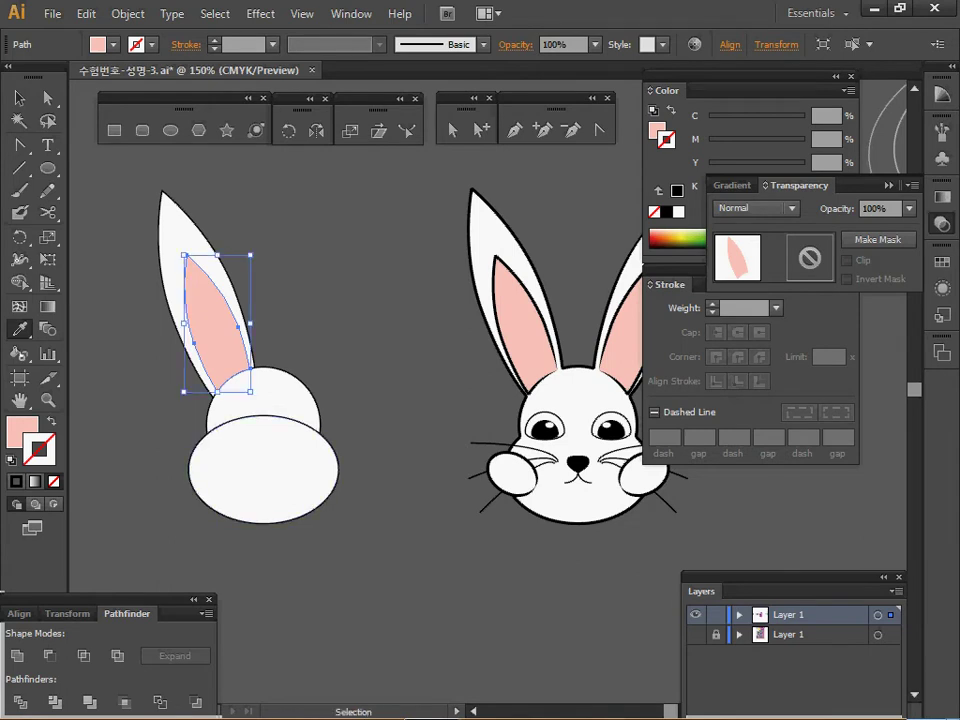
- Clear the Transparency and Stroke panels away from the reference rabbit's face
ctrl+click(258, 450)
drag(258, 450, 220, 435)
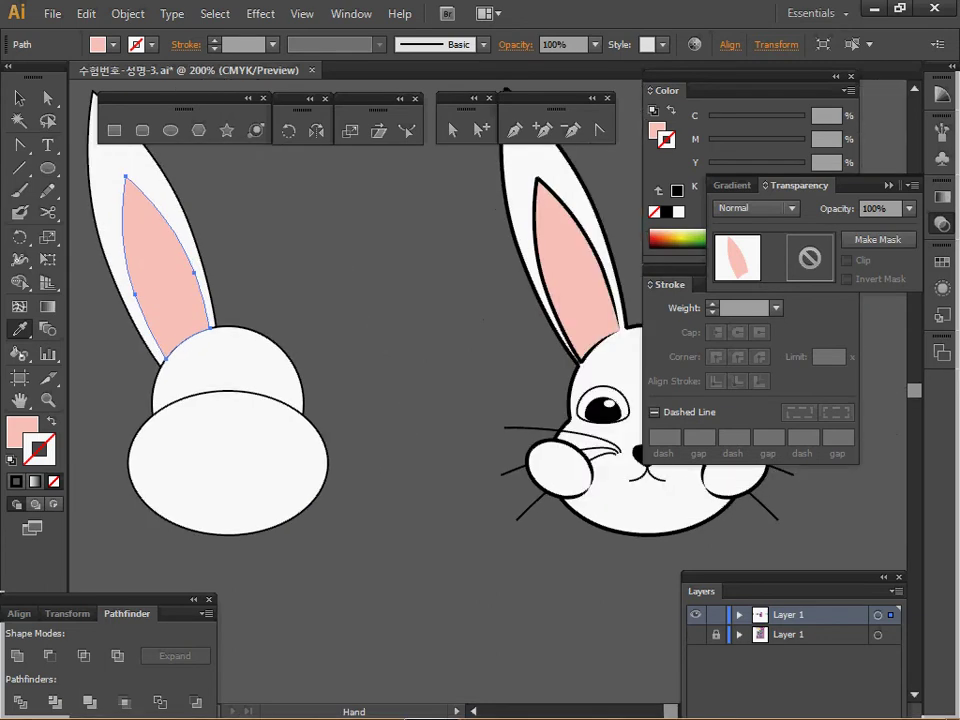
click(889, 185)
drag(752, 271, 870, 280)
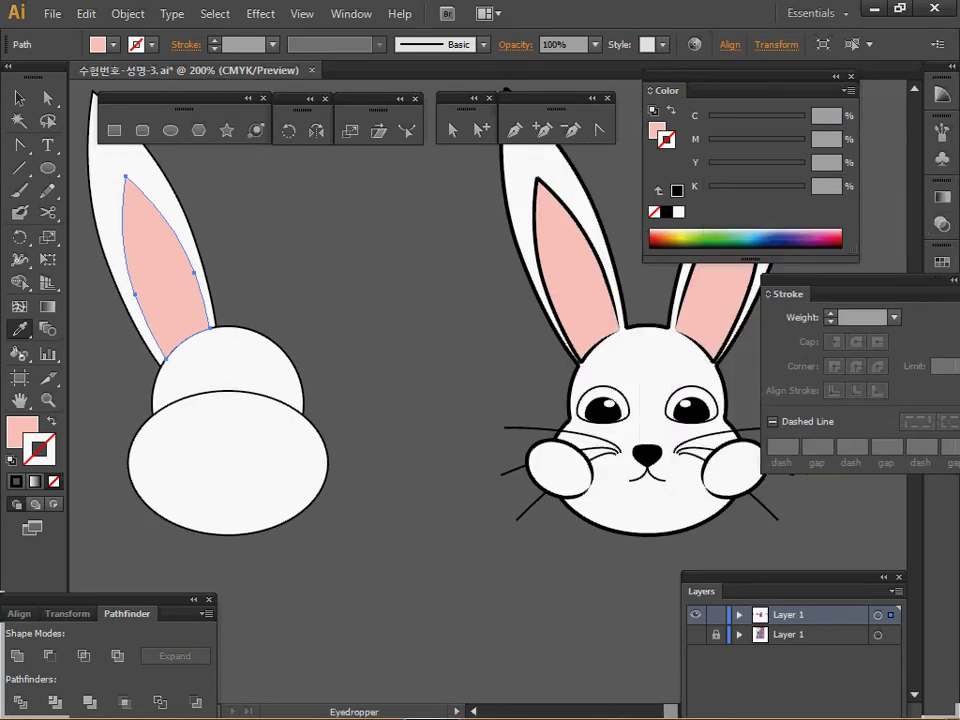
- Draw a circle about 9.8 mm wide for the left eye with the default white fill and 1 pt black stroke
click(47, 168)
key(ctrl+shift+a)
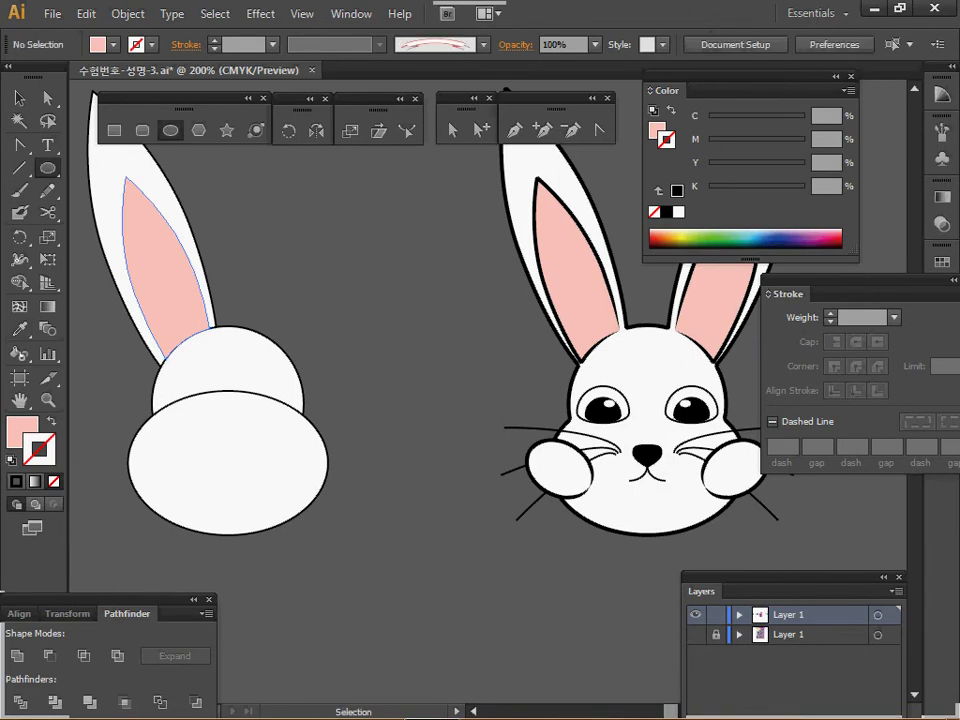
click(11, 460)
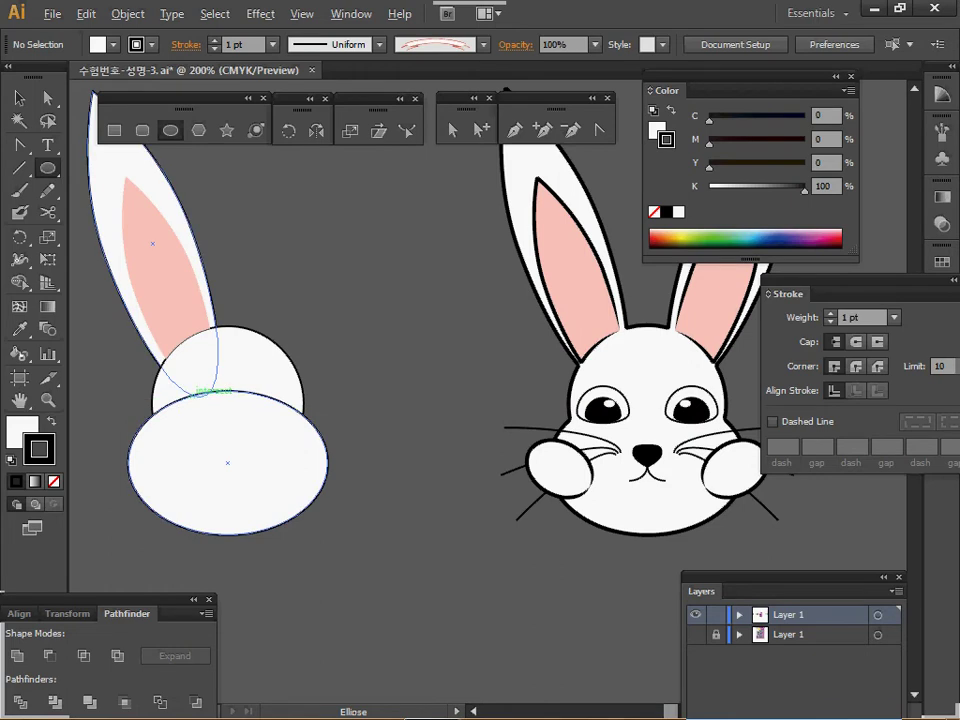
drag(180, 382, 210, 408)
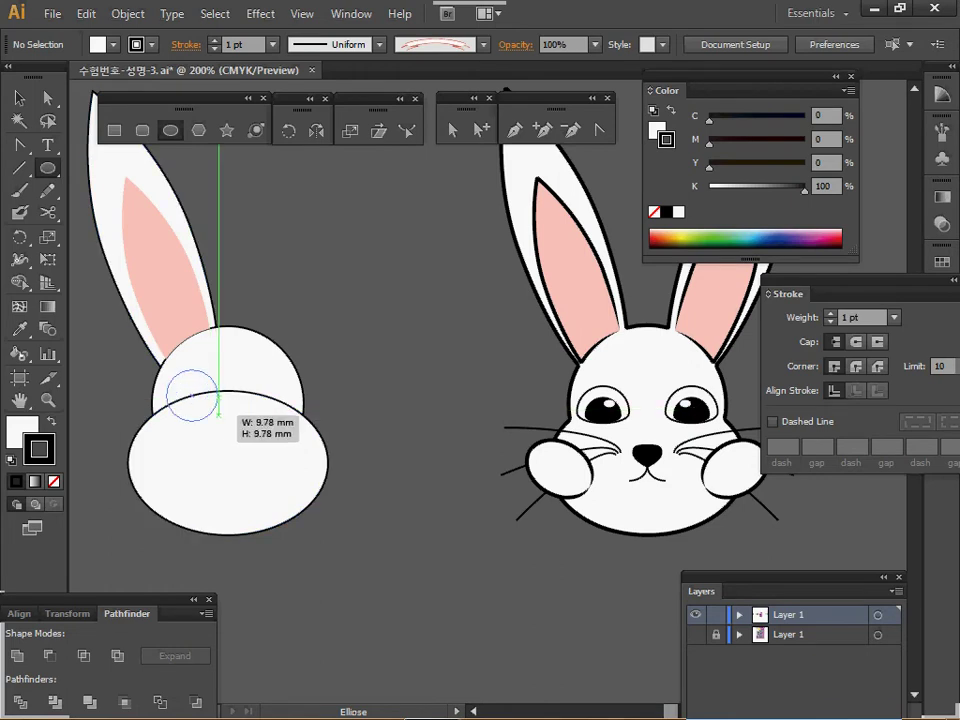
drag(219, 415, 202, 412)
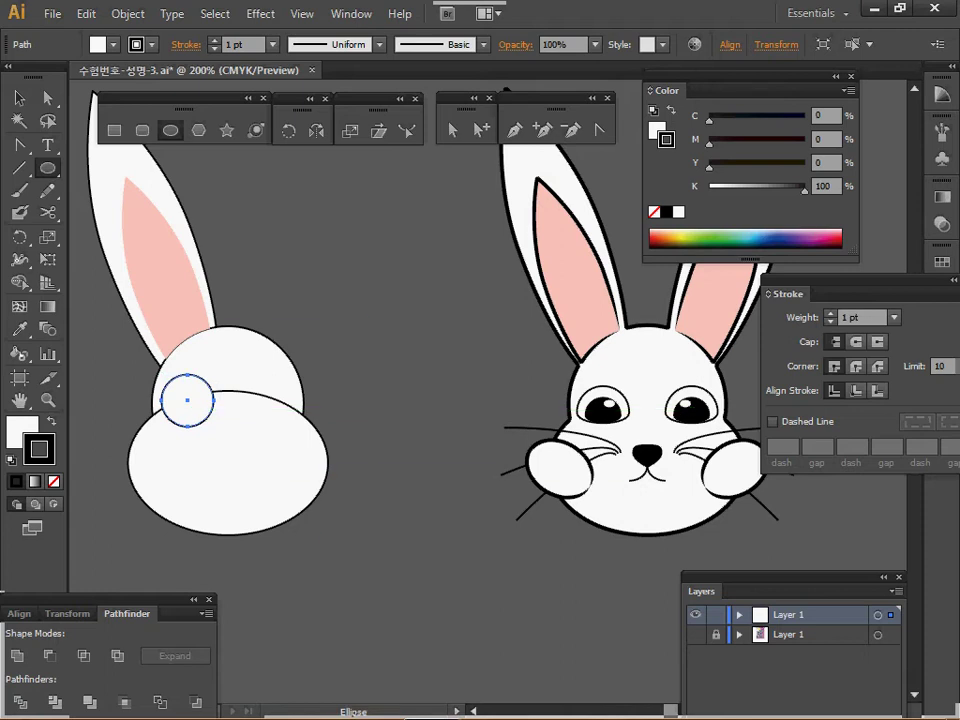
- Delete the eye circle's bottom anchor point to flatten its underside, and nudge the eye slightly down
click(571, 130)
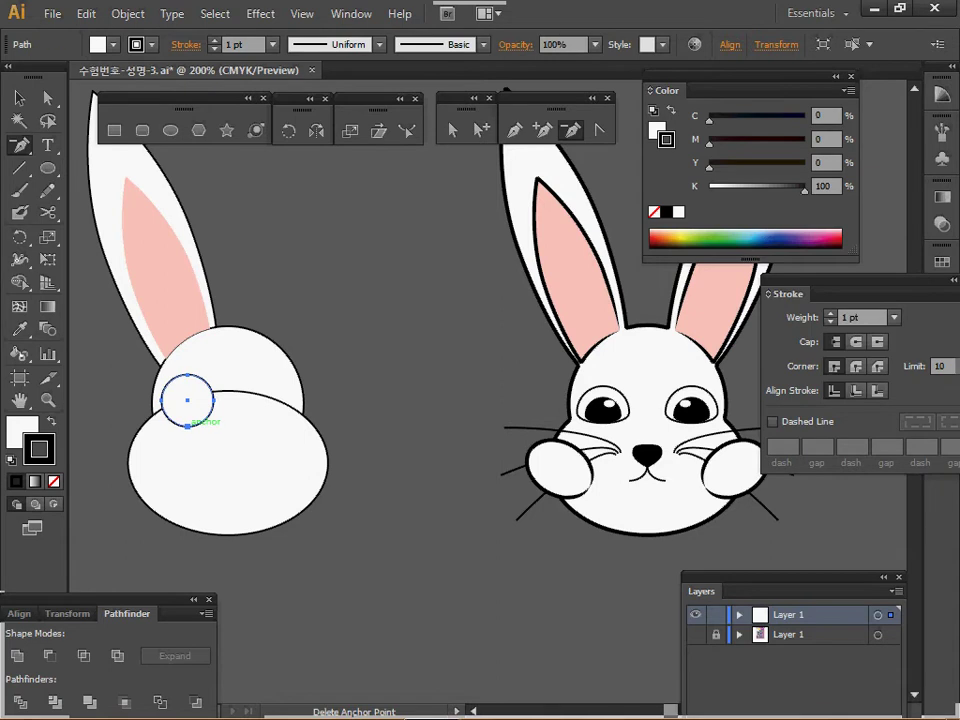
click(187, 424)
key(v)
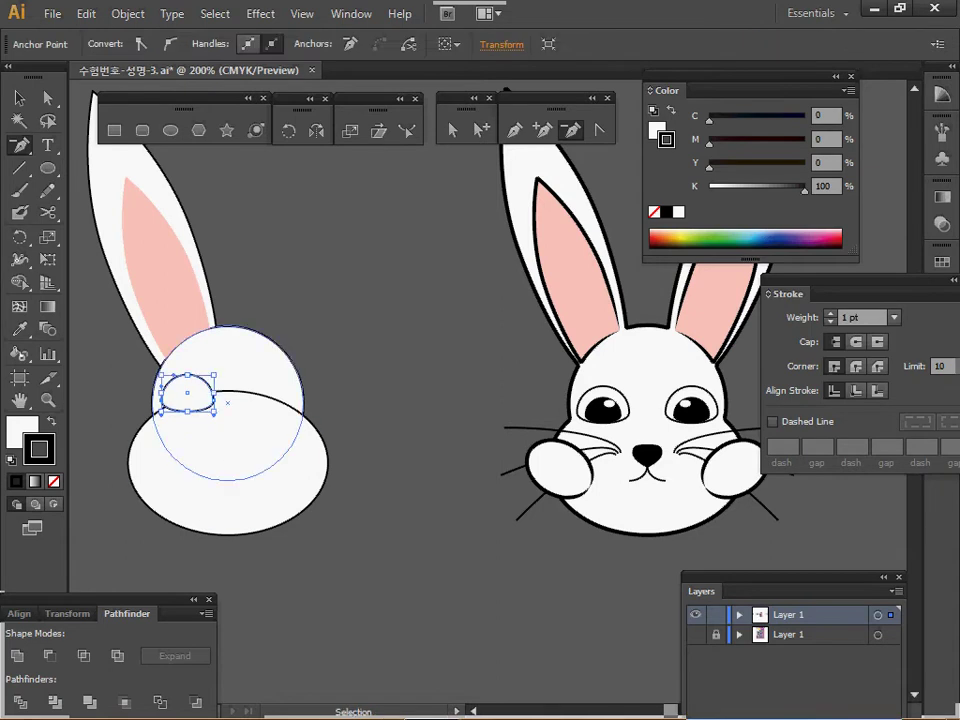
drag(188, 392, 188, 394)
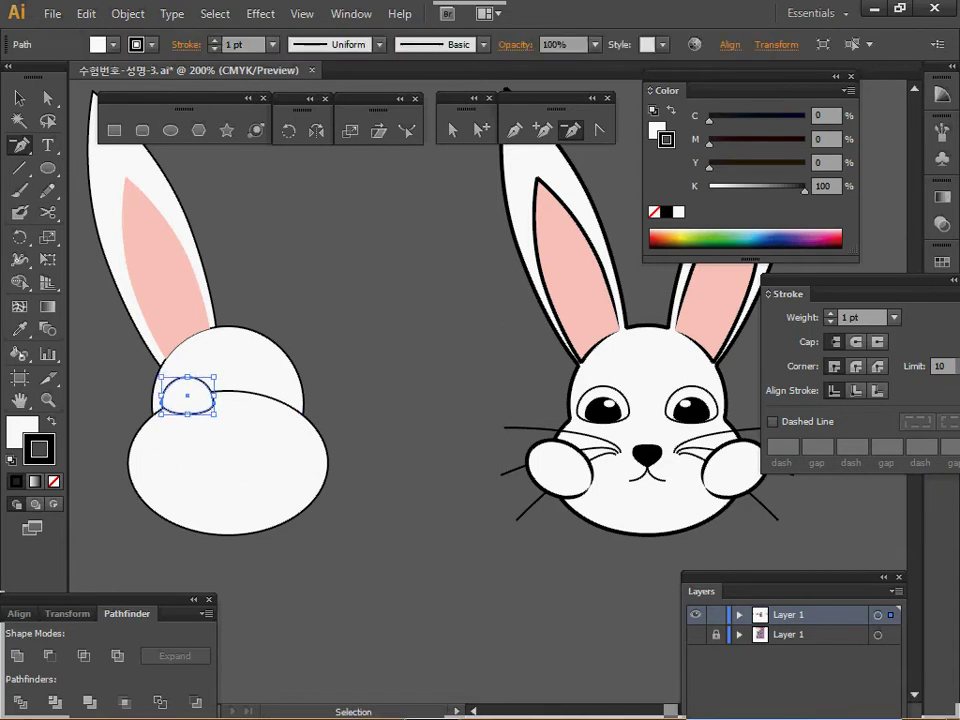
- Create a copy of the eye shape scaled uniformly to 70% for the pupil
key(minus)
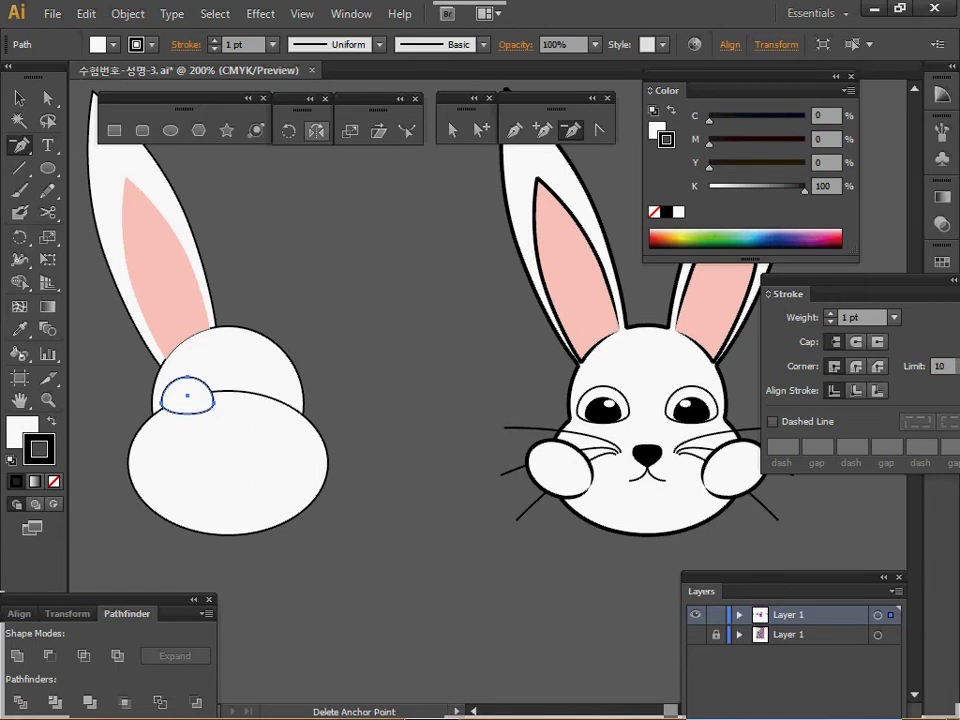
double_click(350, 131)
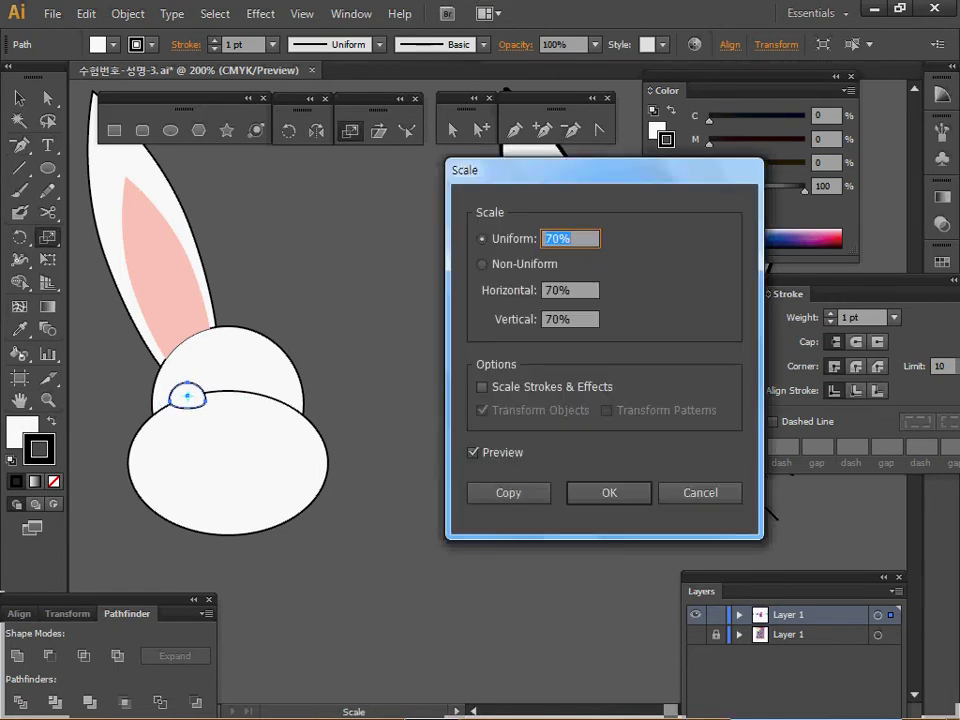
click(509, 493)
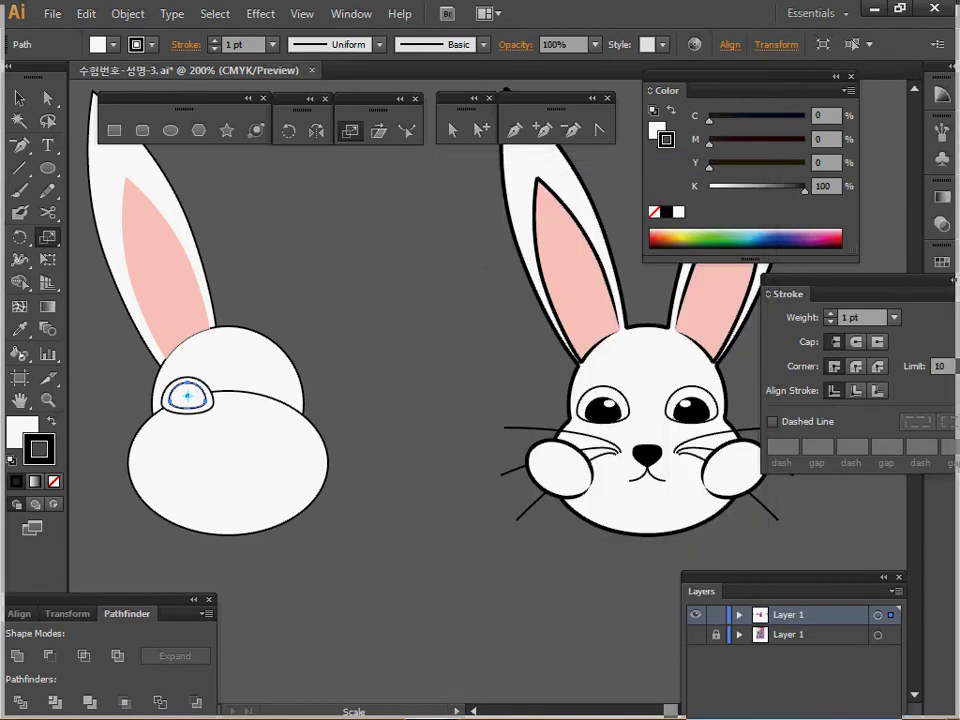
- Give the pupil a black fill without a stroke and move it down to the eye's lower edge
key(shift+x)
key(slash)
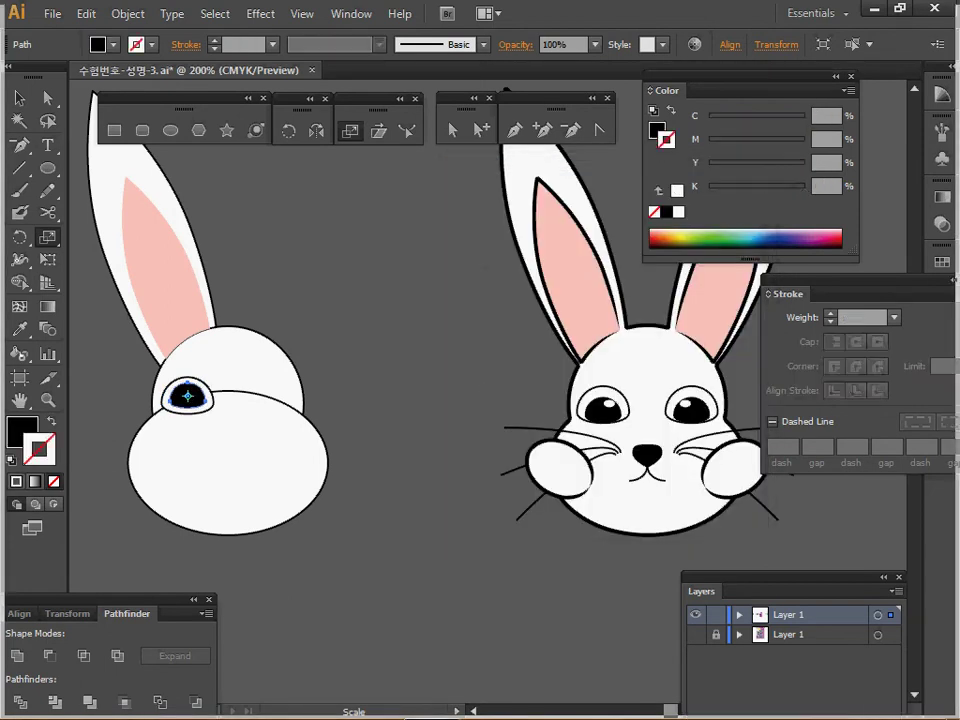
key(x)
key(v)
drag(188, 396, 187, 403)
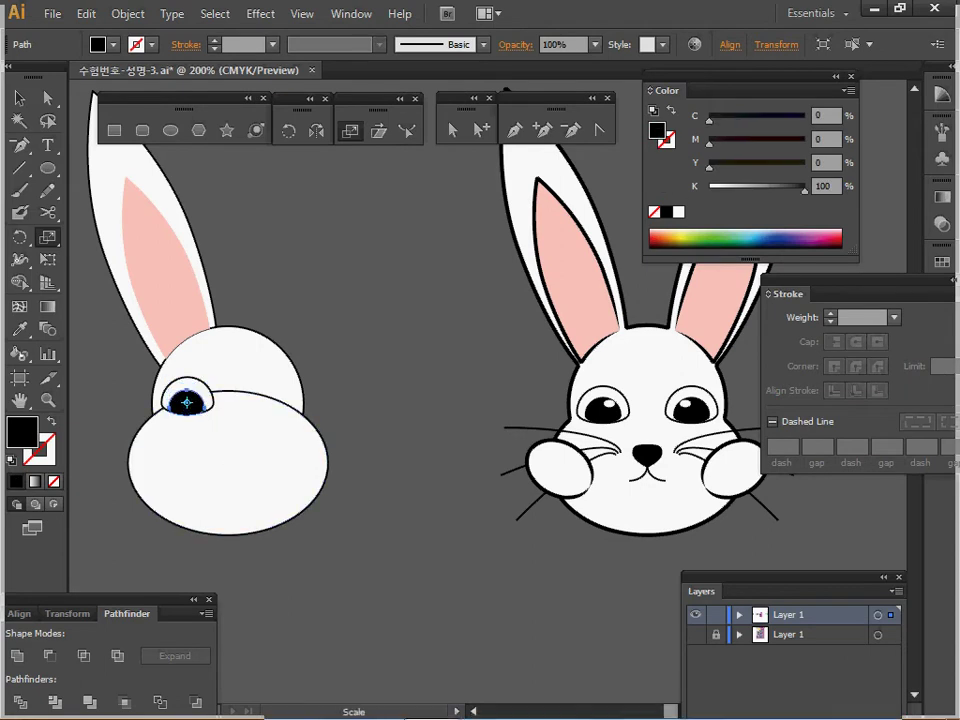
- Draw a small ellipse at the pupil's upper right for the eye highlight, following the reference rabbit
ctrl+click(224, 408)
ctrl+click(461, 474)
drag(461, 473, 236, 556)
key(s)
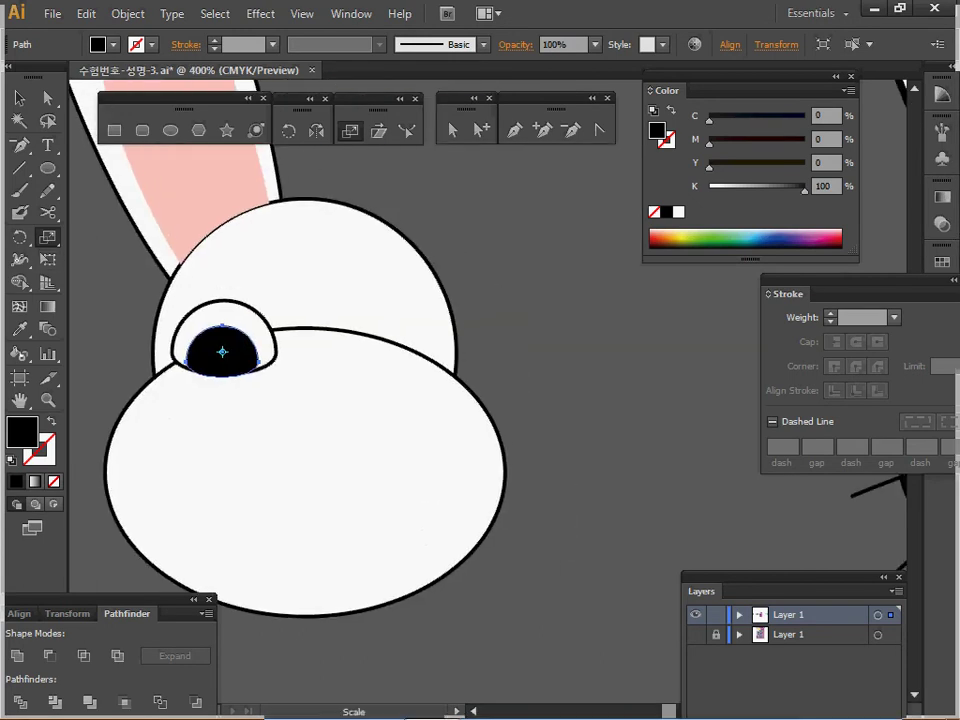
click(170, 130)
drag(390, 328, 194, 328)
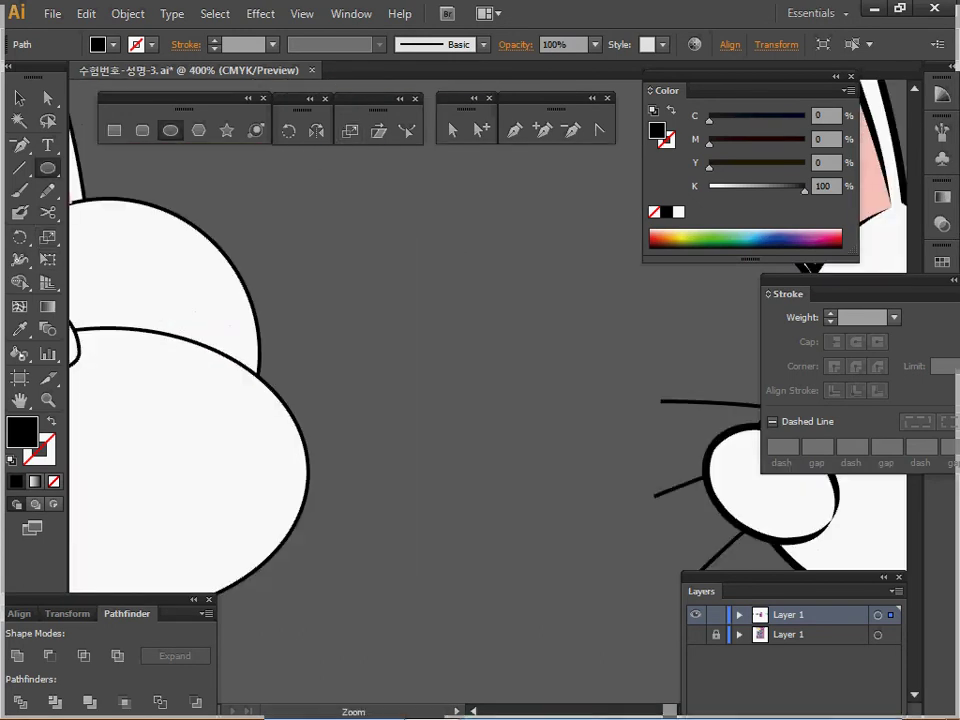
ctrl+alt+click(424, 376)
drag(424, 376, 205, 360)
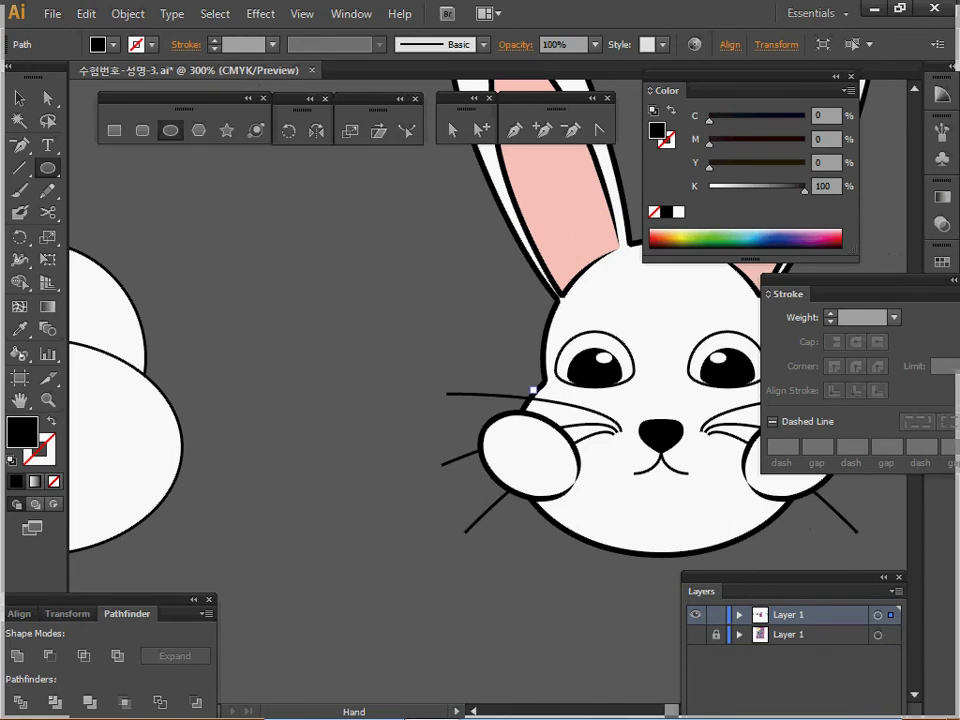
drag(533, 390, 764, 395)
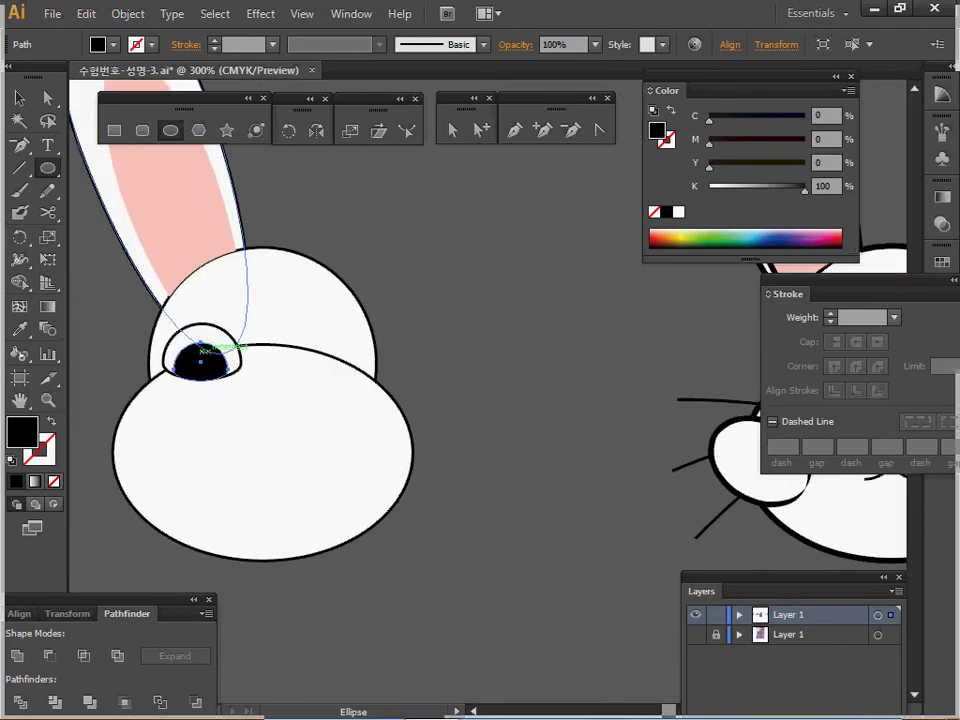
drag(200, 343, 224, 357)
click(228, 362)
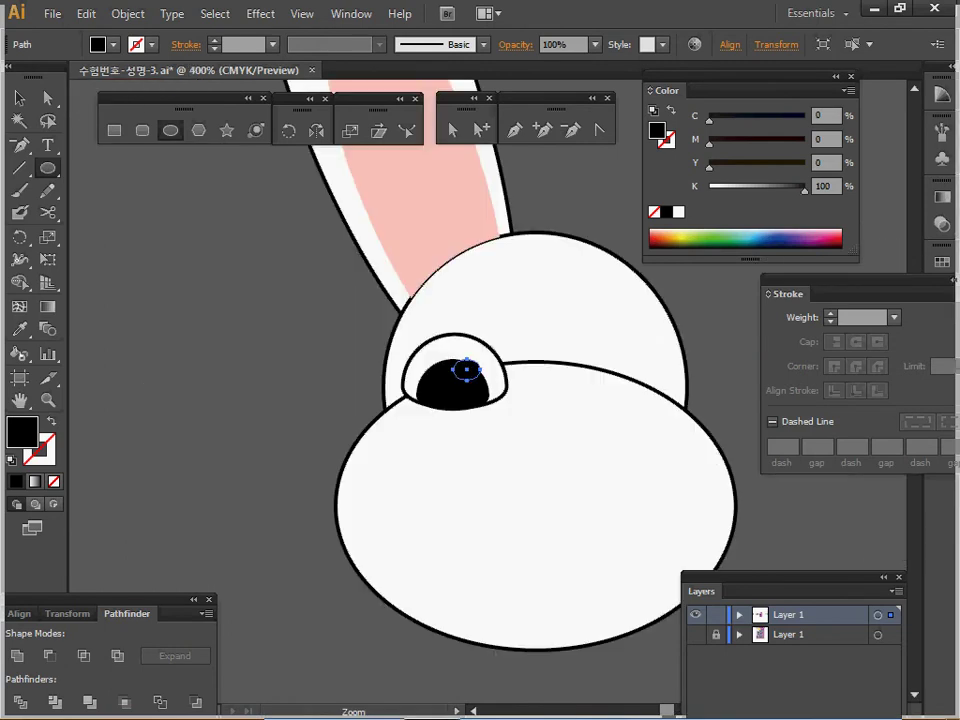
- Give the eye highlight a white fill without a stroke and fine-tune its position on the pupil
ctrl+click(402, 435)
drag(585, 285, 341, 358)
key(d)
key(x)
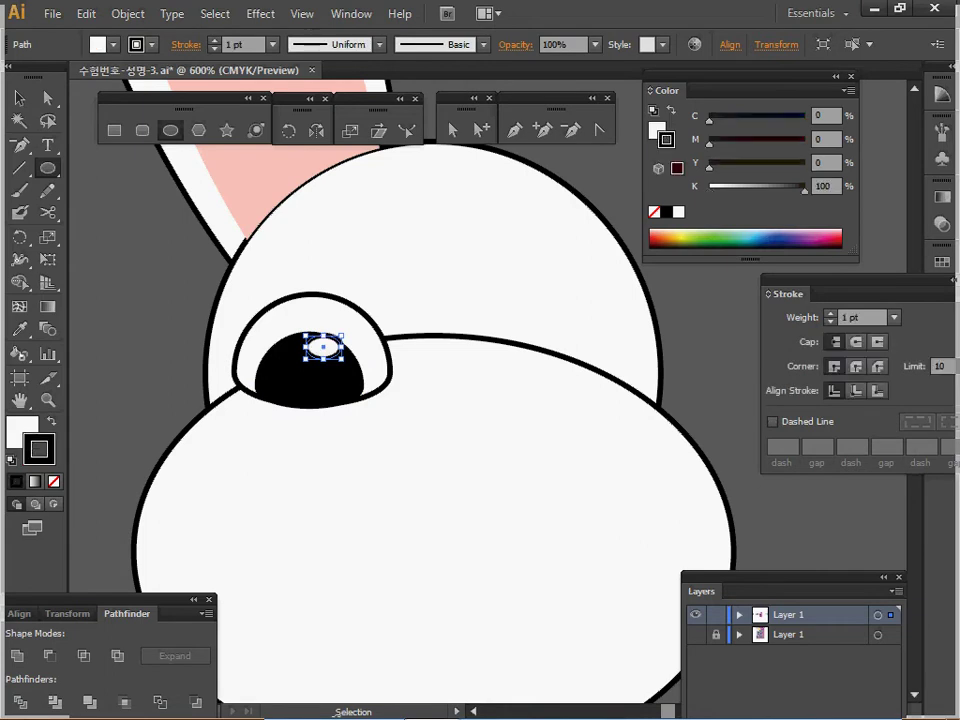
key(slash)
key(ctrl+shift+a)
drag(323, 346, 326, 344)
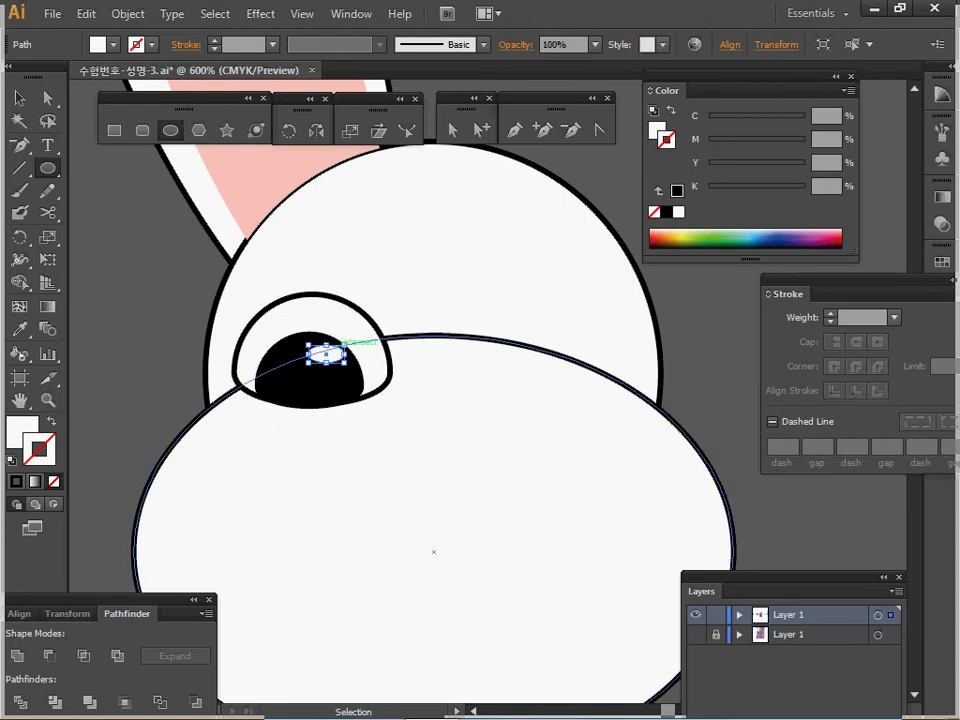
key(ctrl+z)
- Draw a small nose circle on the head's vertical centre line using outline view, and fill it black without a stroke
ctrl+alt+click(389, 401)
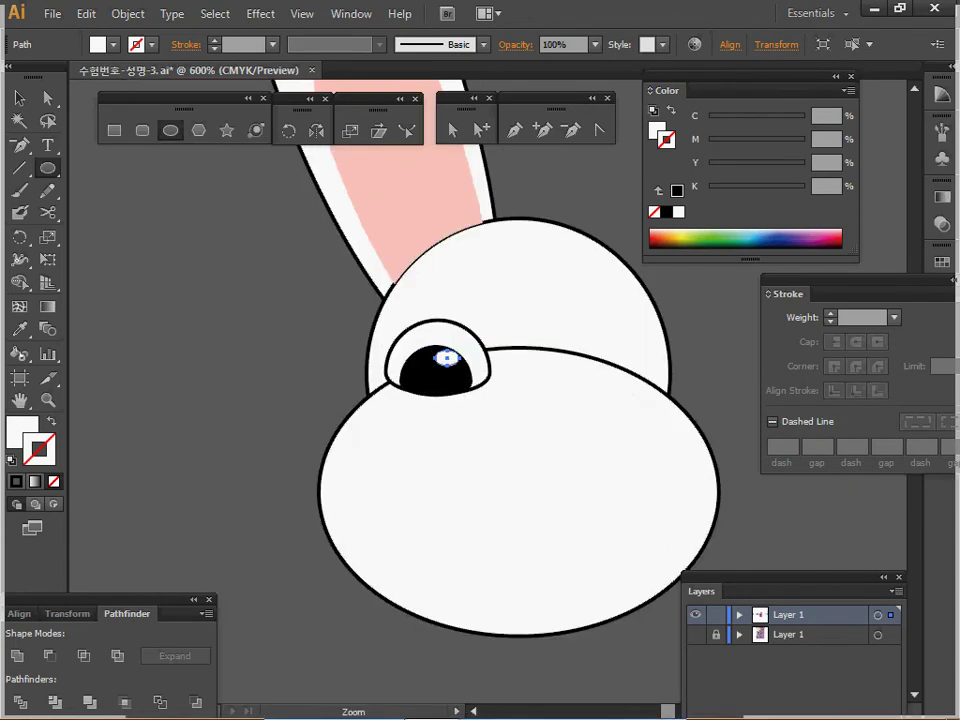
ctrl+alt+click(454, 427)
drag(455, 428, 96, 425)
ctrl+alt+click(365, 404)
drag(401, 425, 300, 431)
key(ctrl+y)
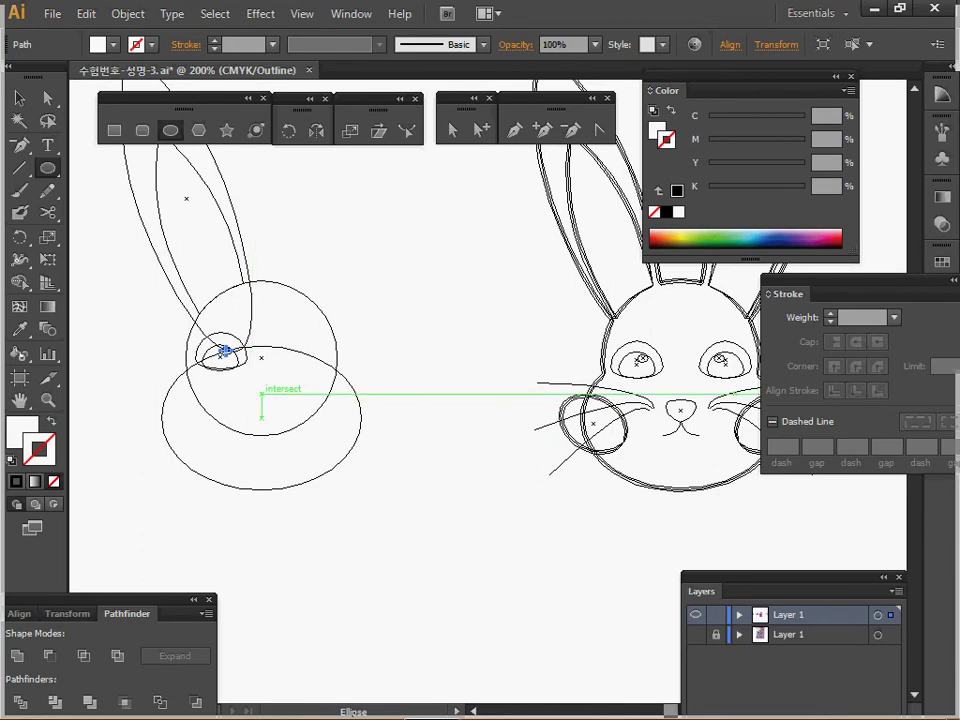
mouse_move(261, 394)
mouse_down()
mouse_move(277, 410)
mouse_move(272, 404)
mouse_up()
key(ctrl+y)
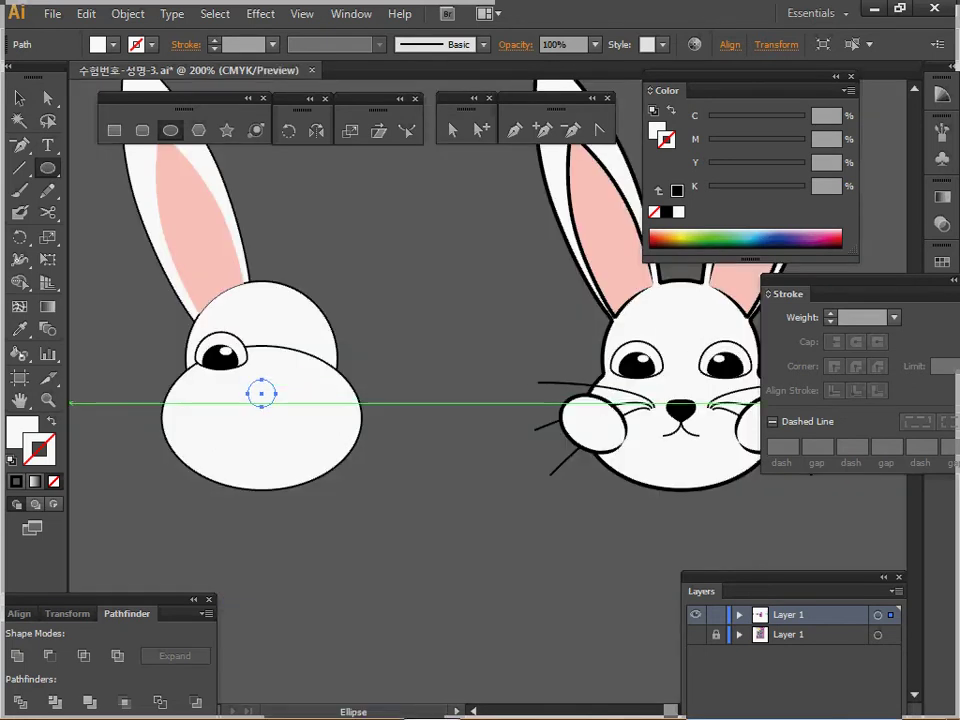
key(x)
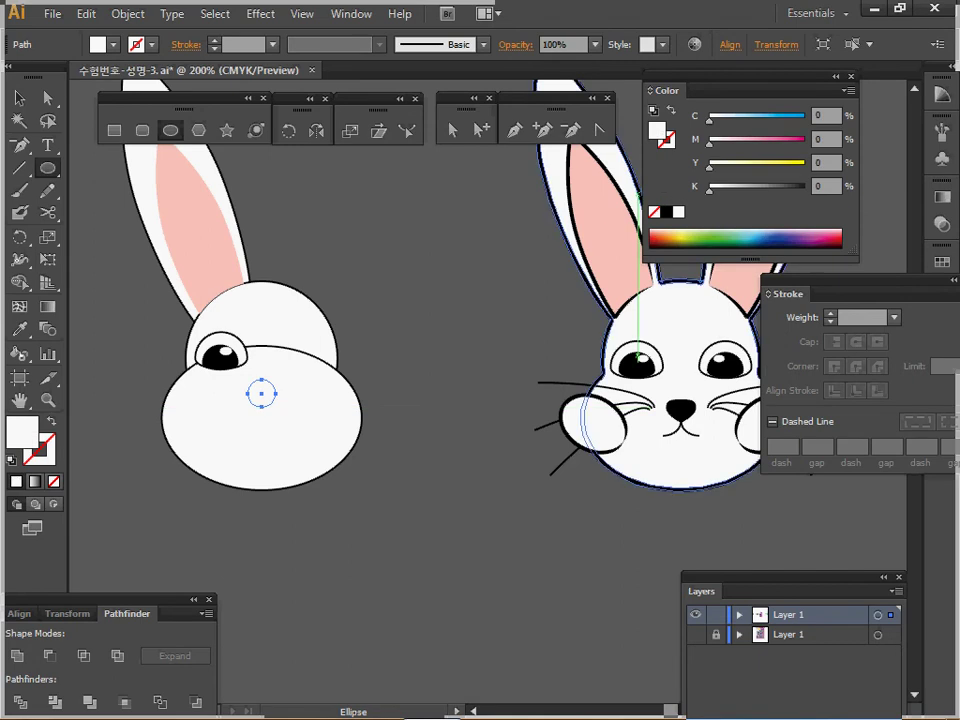
click(667, 212)
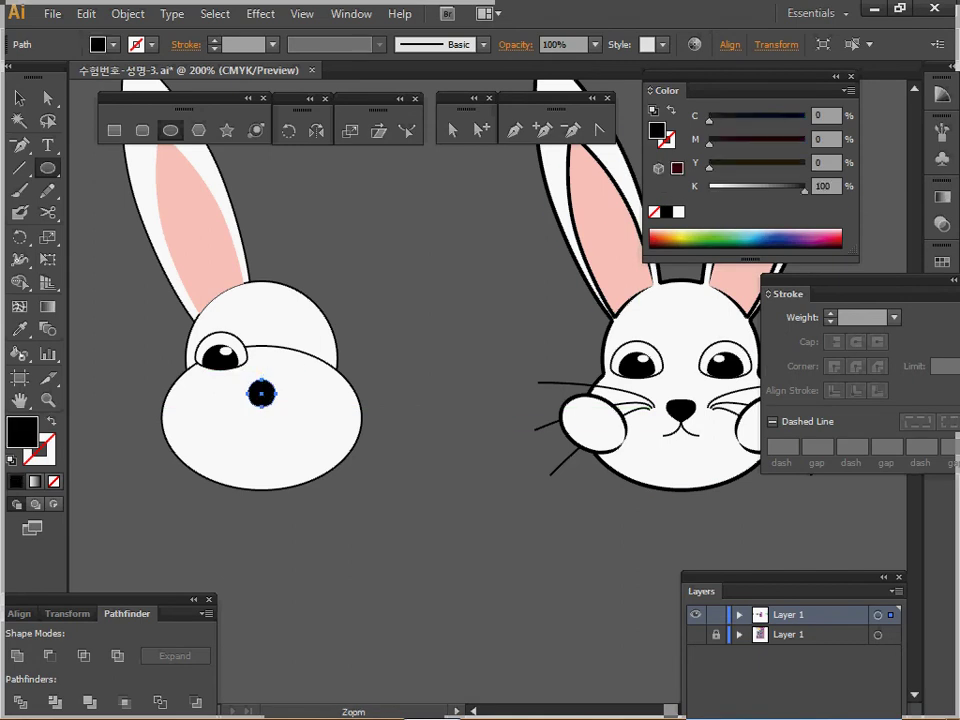
- Convert the bottom anchor of the nose circle to a corner point so the nose ends in a point
ctrl+click(302, 418)
drag(302, 418, 143, 468)
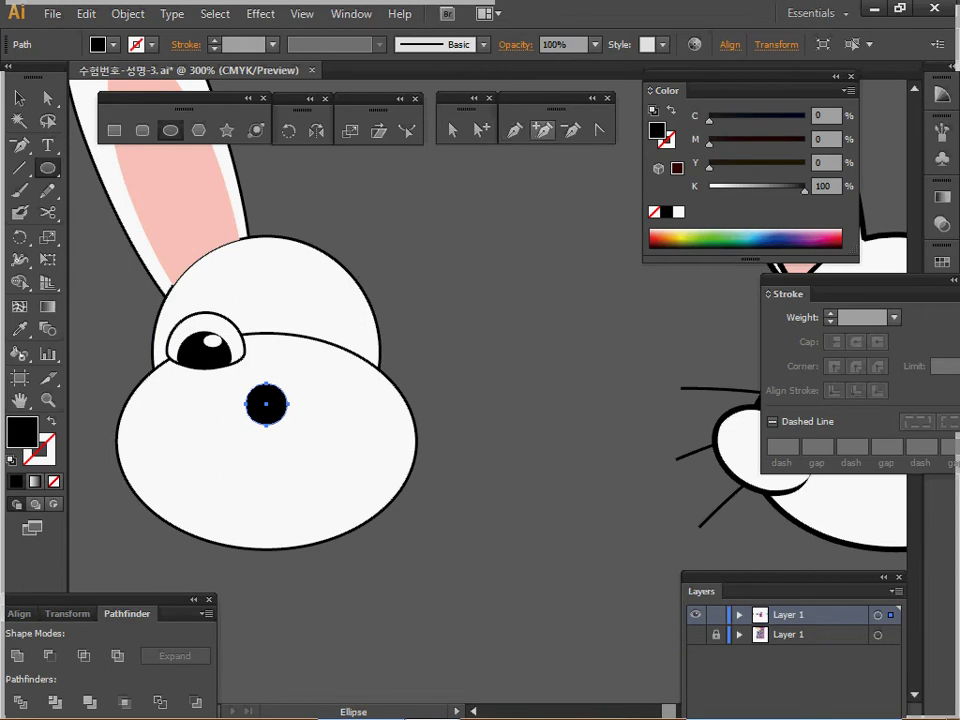
click(598, 130)
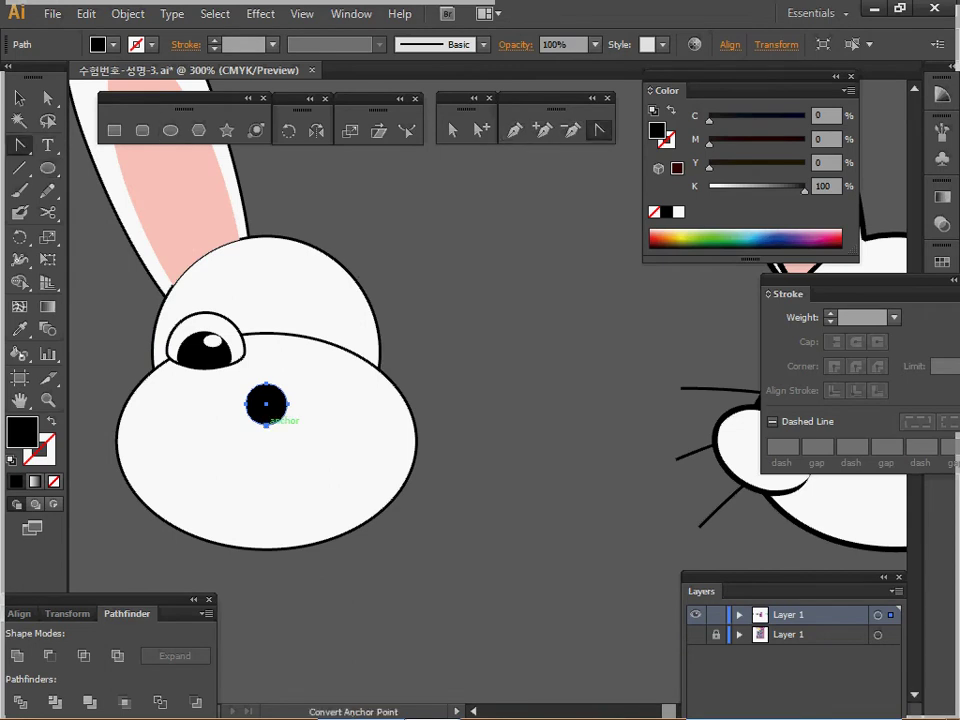
click(266, 424)
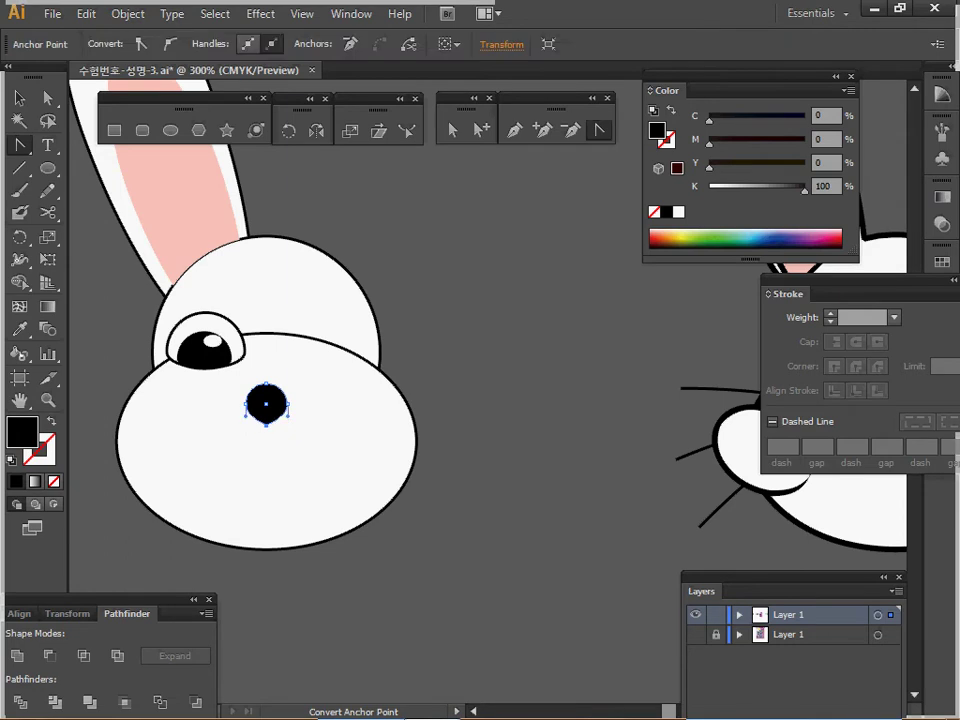
- Move the nose's top anchor point slightly down to flatten its upper edge, and save the file
click(48, 98)
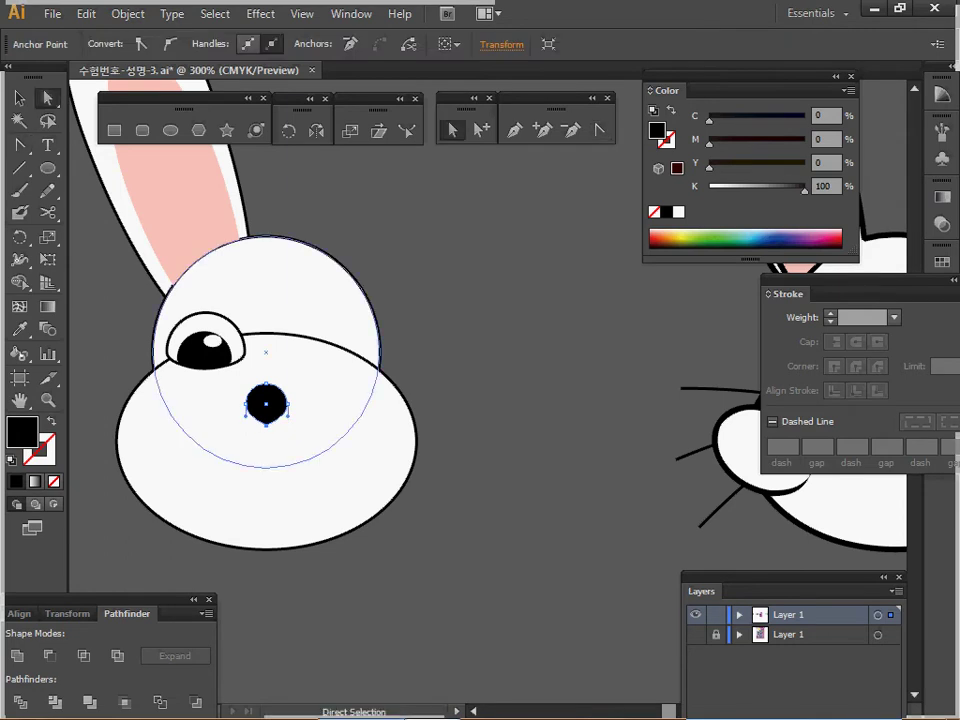
click(266, 395)
key(Down)
key(Down)
key(Down)
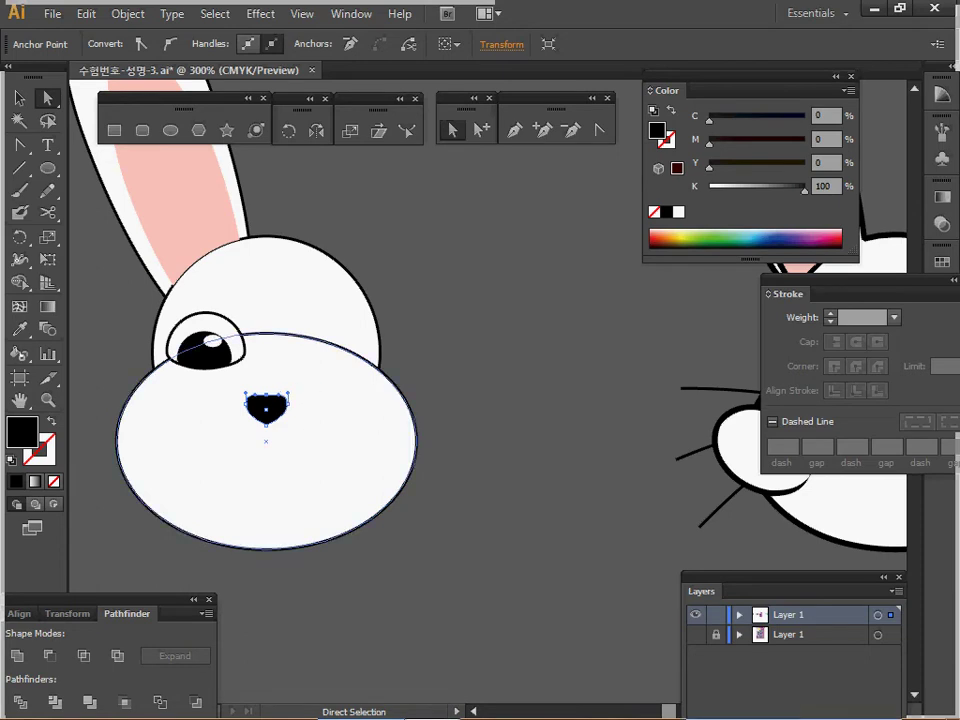
key(v)
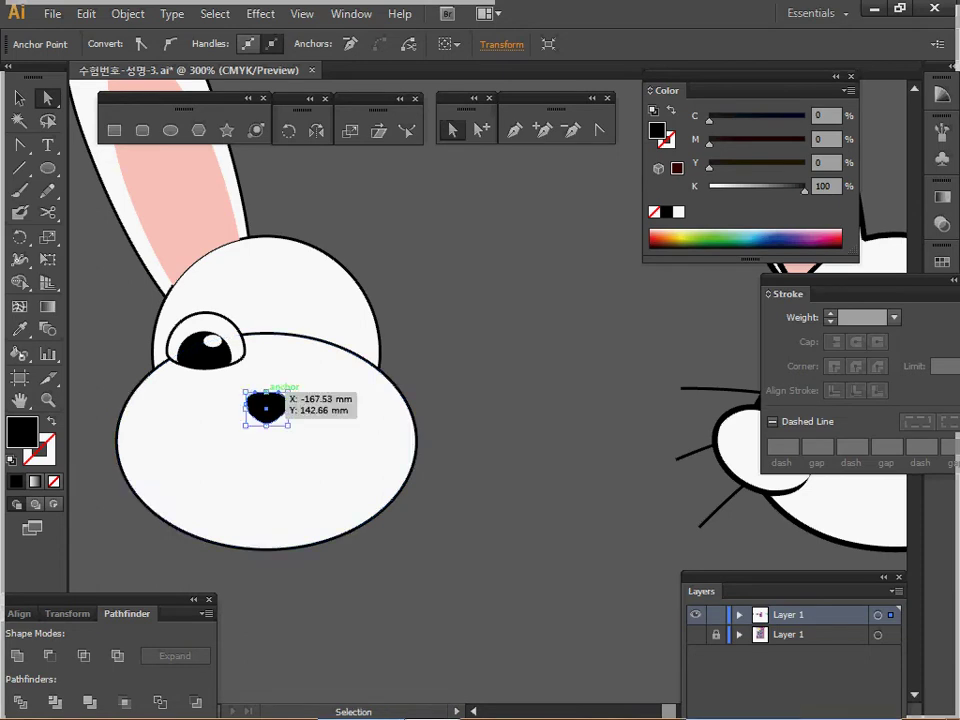
key(ctrl+s)
- Draw half of the mouth below the nose tip as an unfilled black arc about 4.3 mm wide and 3.5 mm high
key(ctrl+minus)
drag(440, 390, 264, 390)
key(ctrl+shift+a)
key(a)
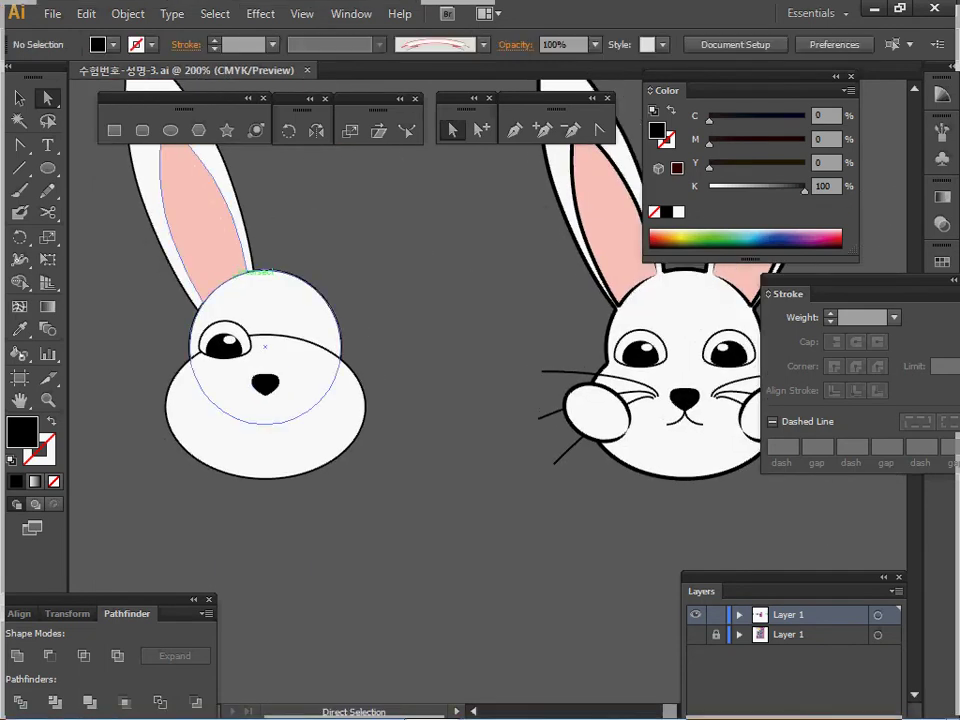
click(20, 168)
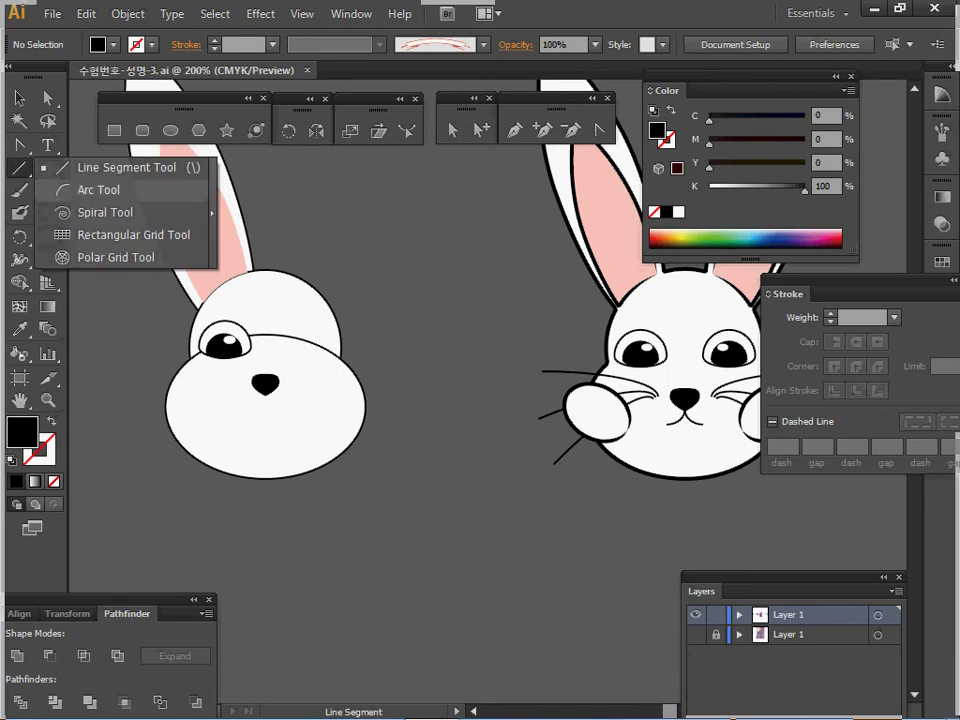
click(98, 189)
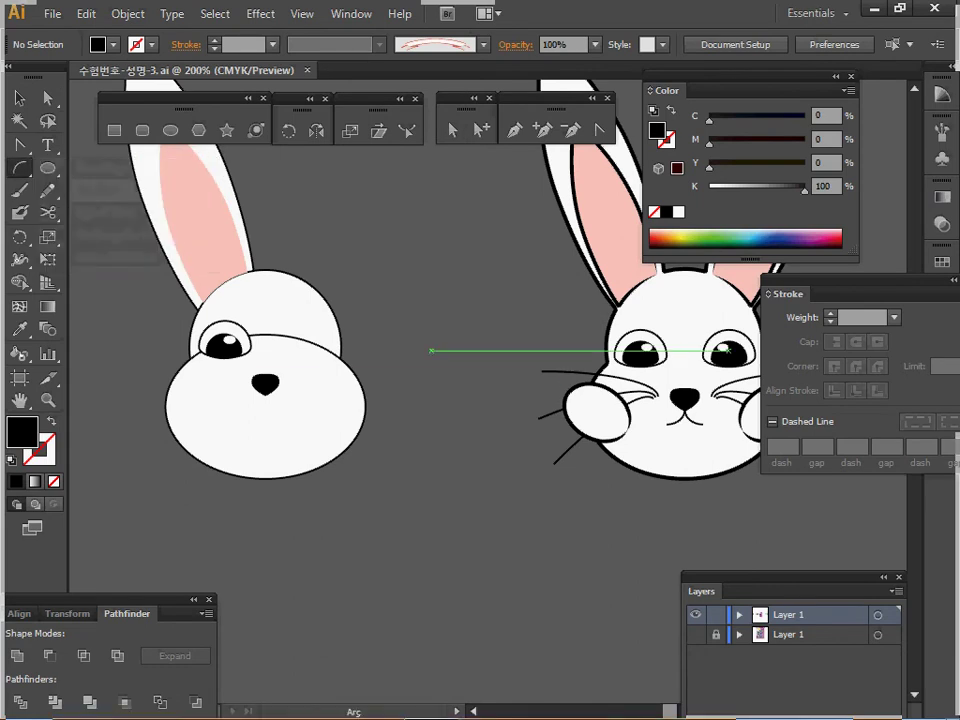
key(shift+x)
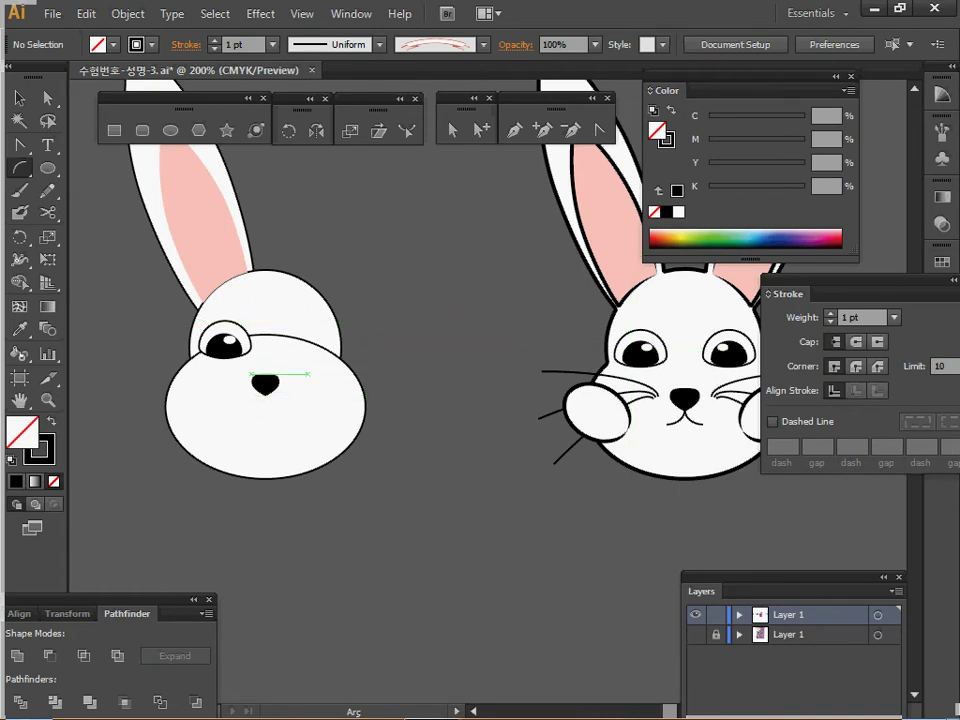
drag(265, 392, 243, 408)
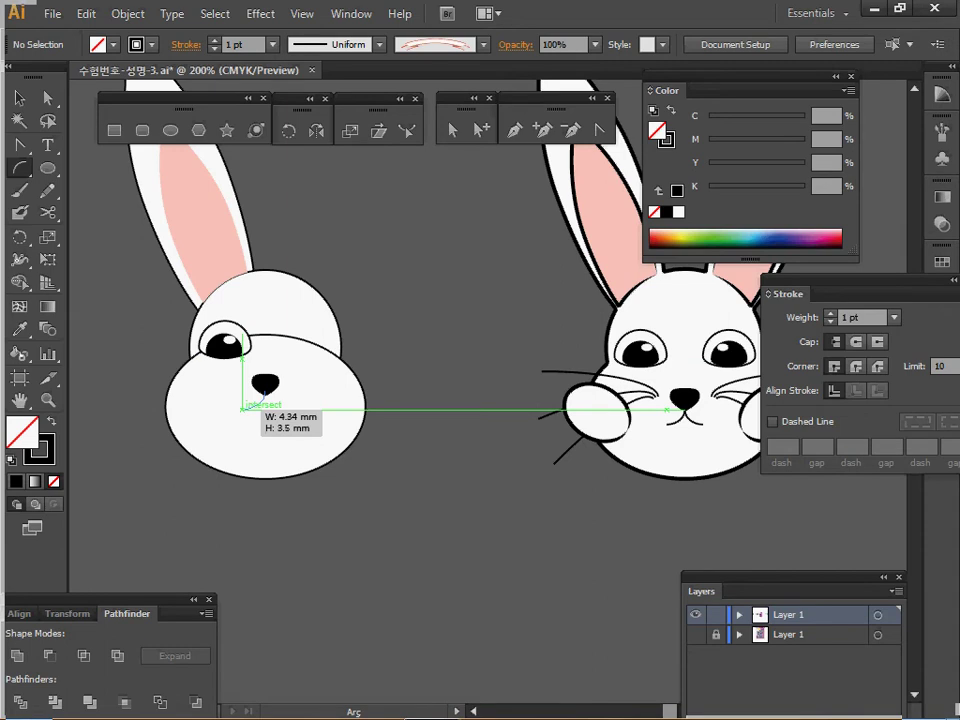
- Draw a curved whisker outward from beside the nose past the left cheek, about 22.8 mm wide and 6.5 mm high
drag(243, 408, 121, 353)
key(space)
drag(317, 391, 338, 369)
key(ctrl)
drag(243, 336, 246, 341)
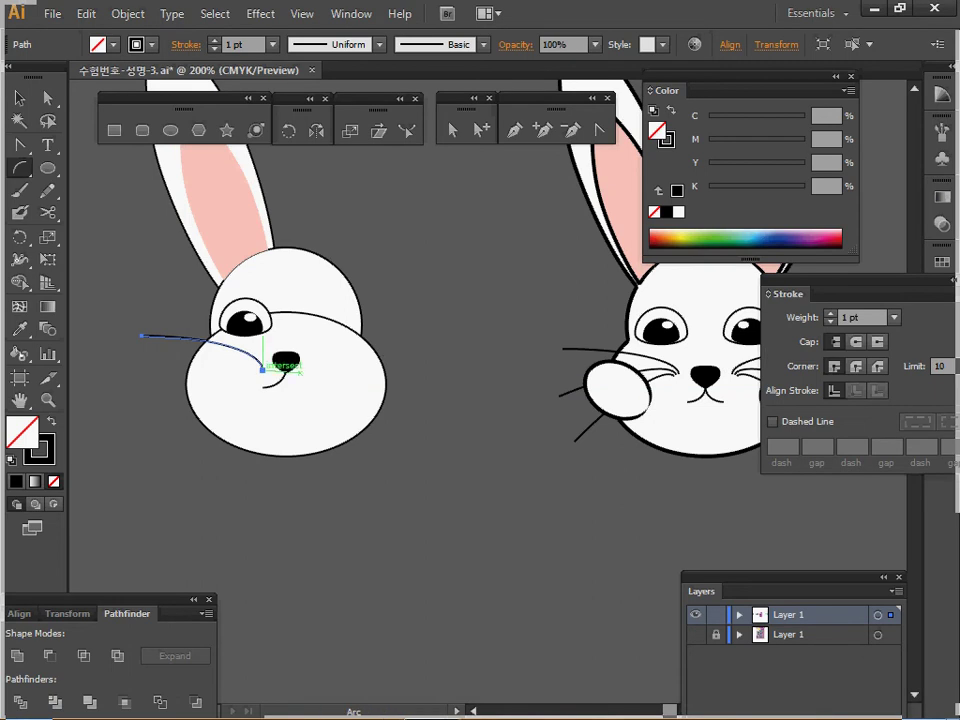
click(263, 369)
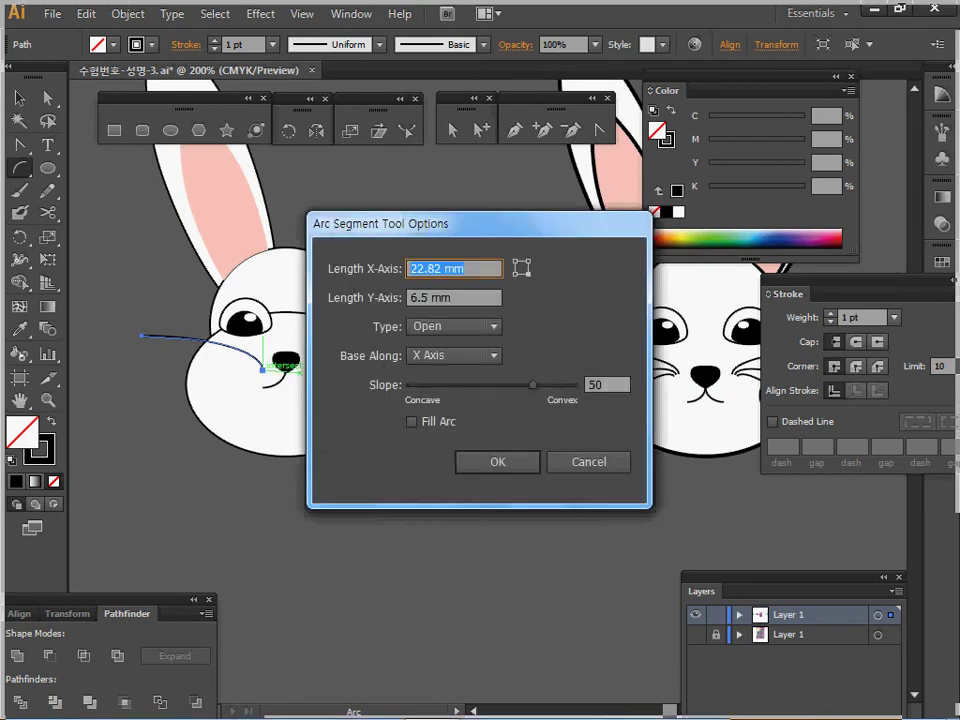
key(Return)
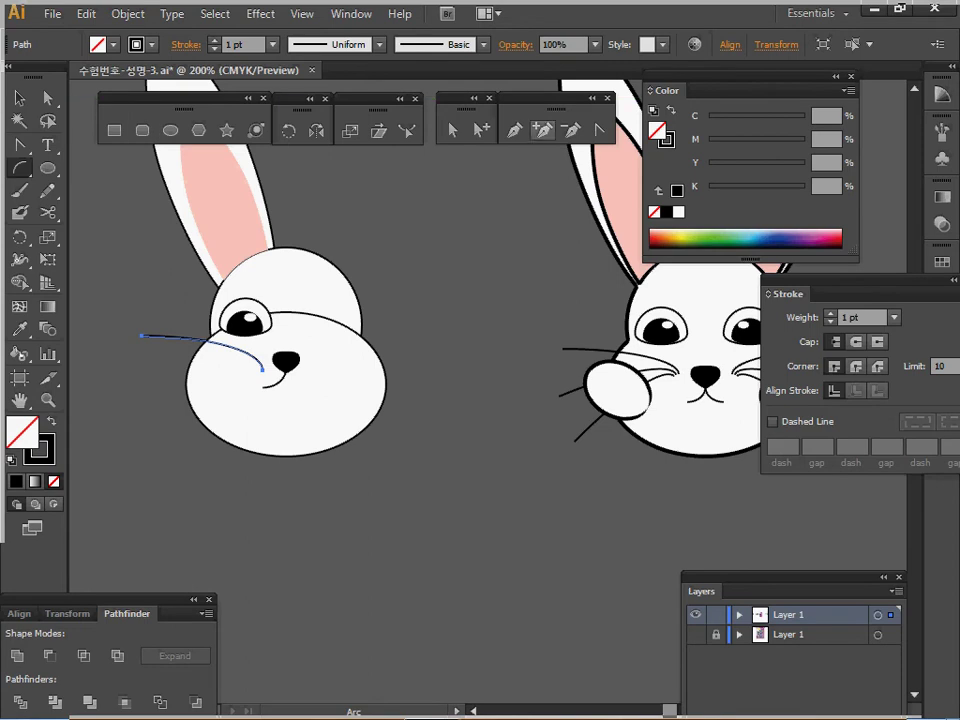
- Rotate a copy of the whisker about 18° around its inner end, and repeat the transformation for a third whisker
click(288, 131)
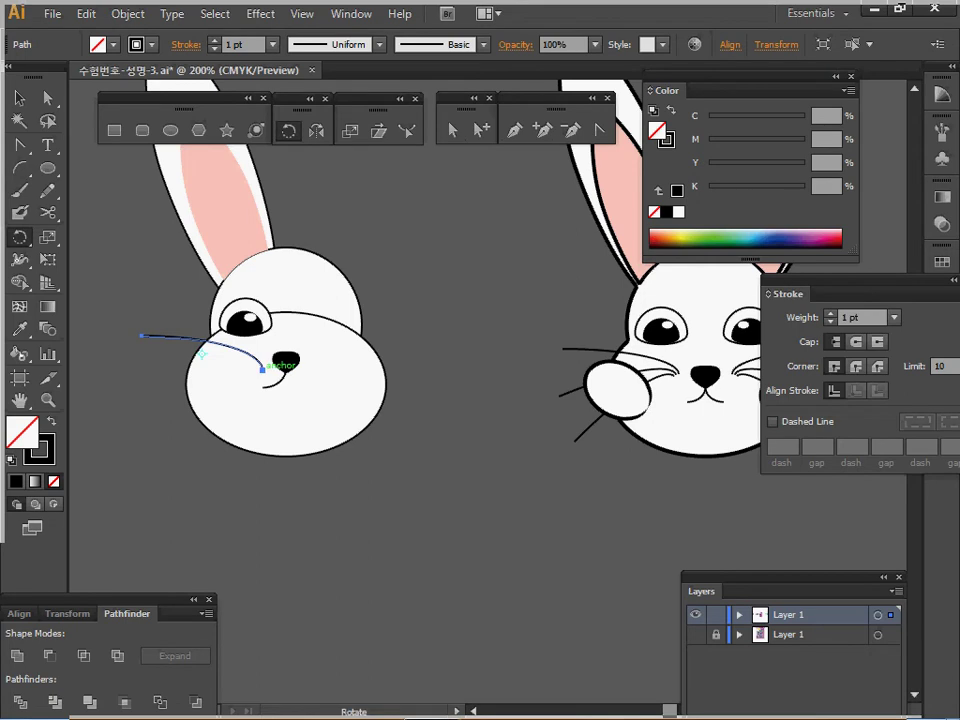
click(262, 369)
drag(142, 336, 105, 329)
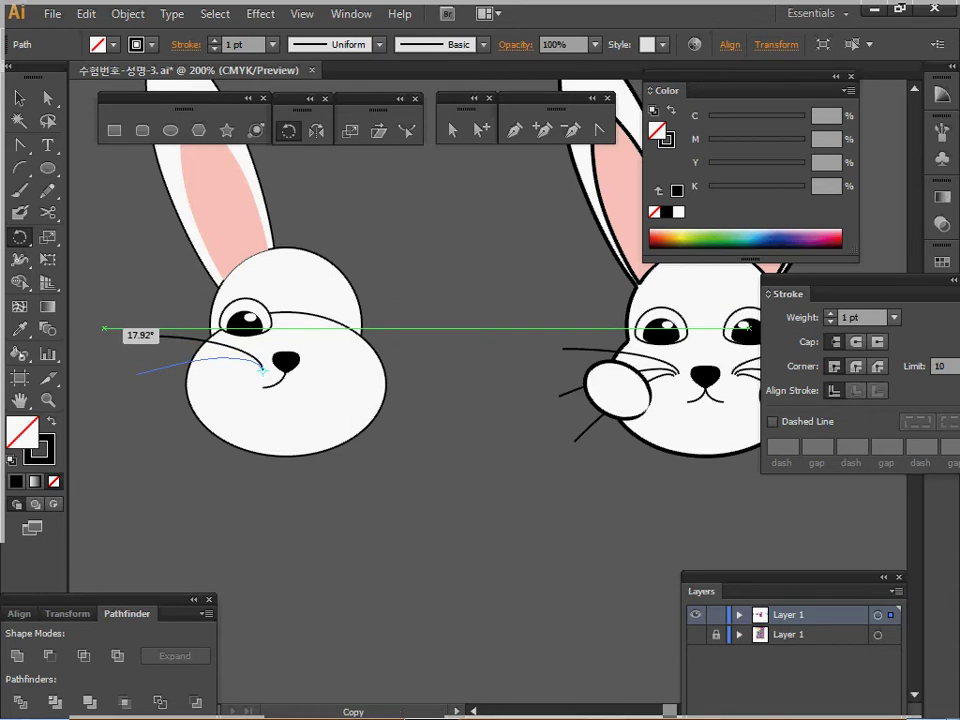
drag(104, 328, 104, 328)
key(ctrl+d)
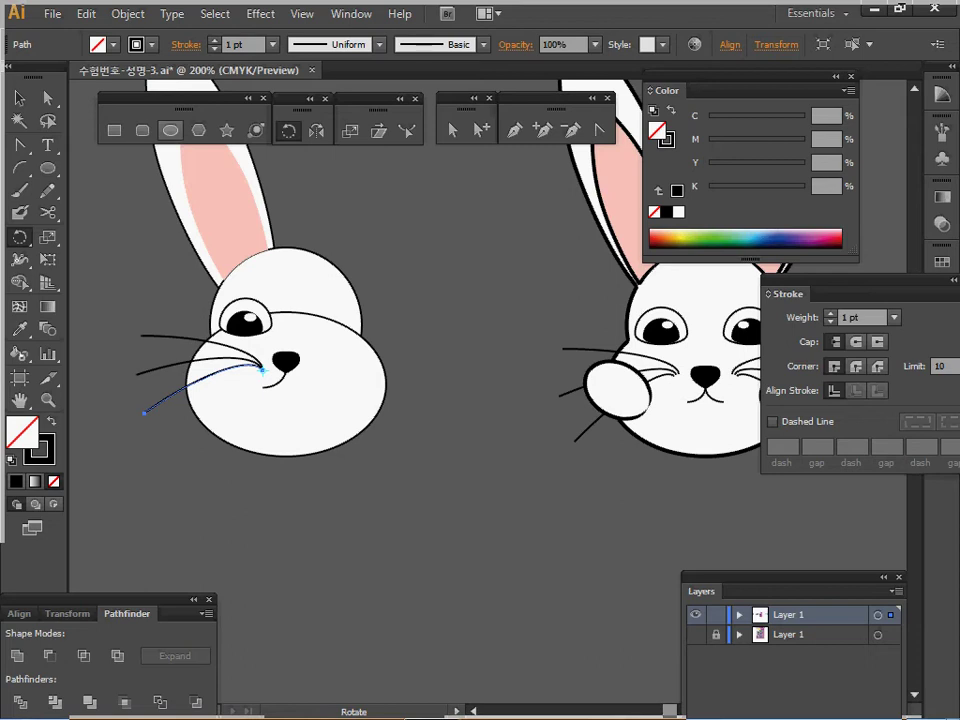
- Draw a small ellipse for the paw over the left cheek's edge with the default white fill and black stroke
click(171, 130)
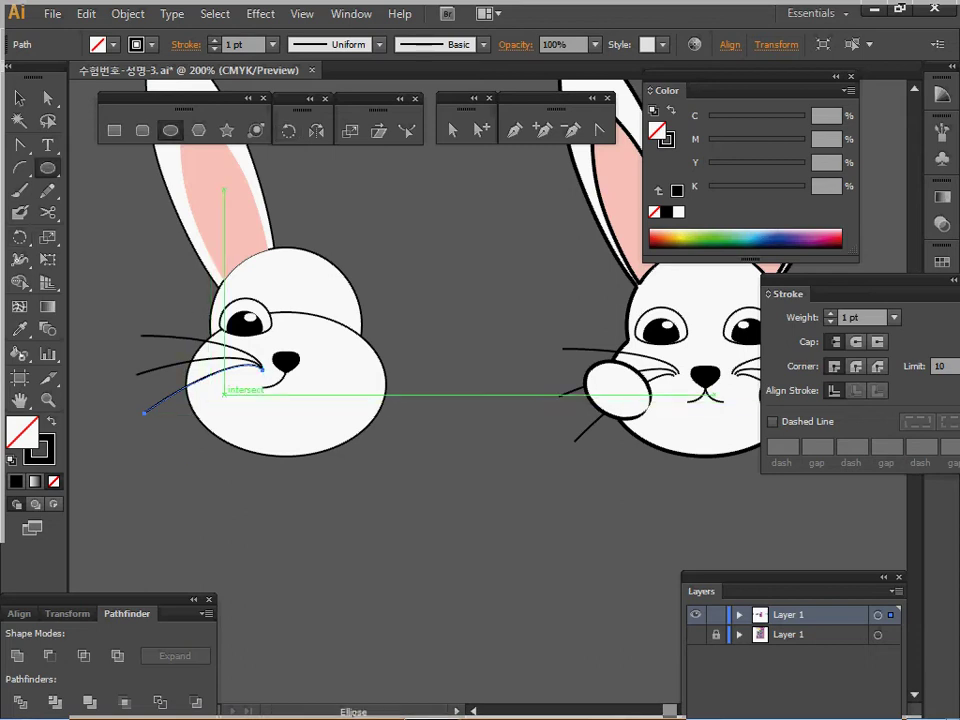
key(alt)
drag(212, 394, 246, 421)
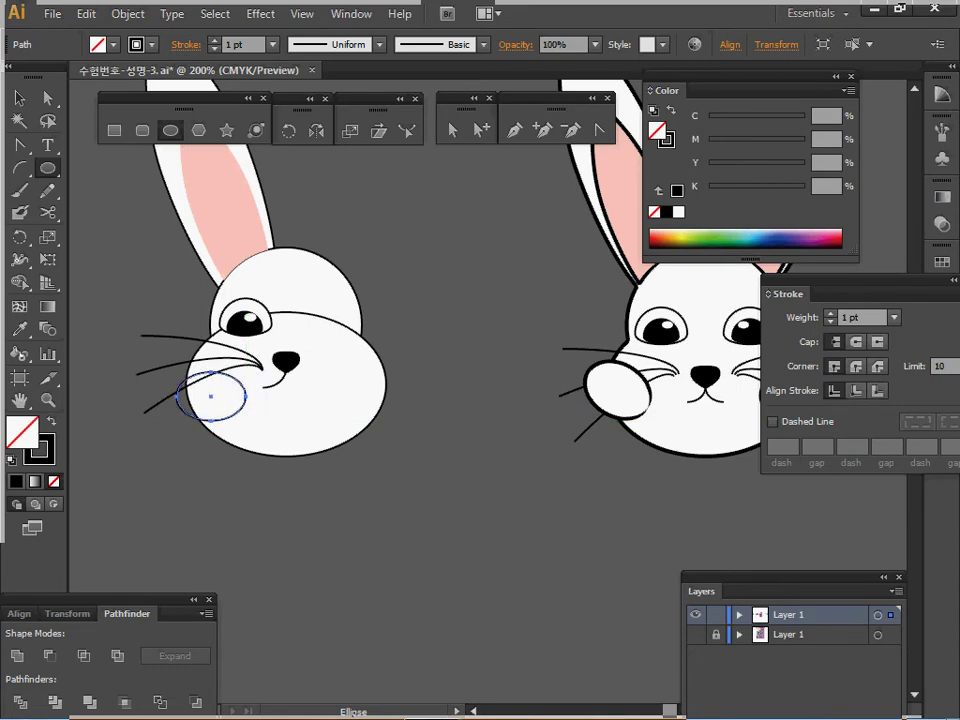
key(d)
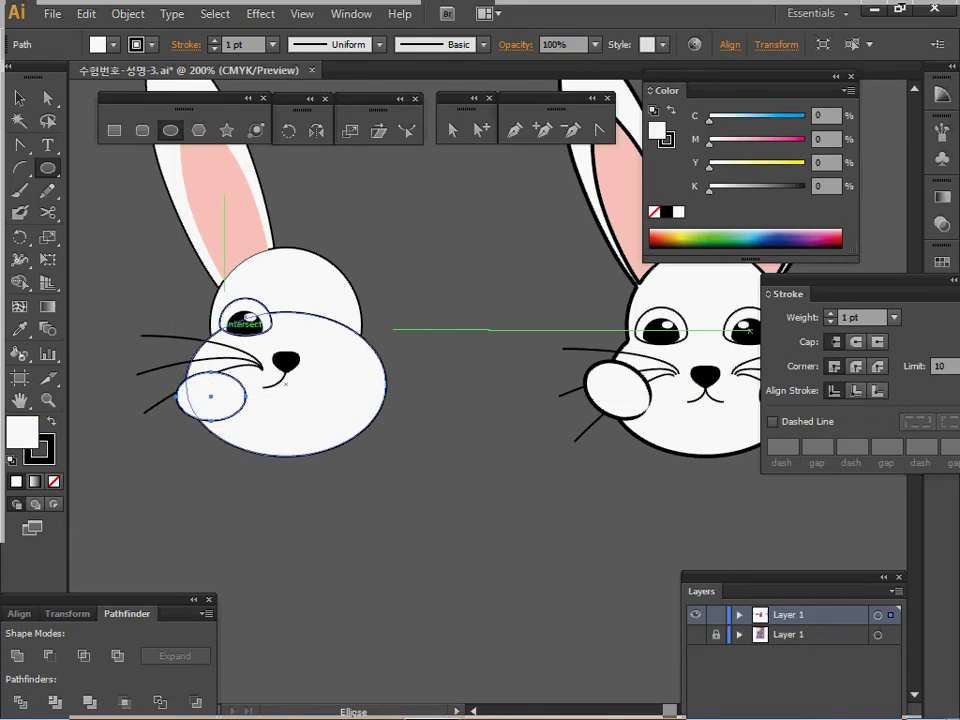
- Tilt the paw ellipse and shift it outward on the left cheek to match the reference rabbit
click(18, 97)
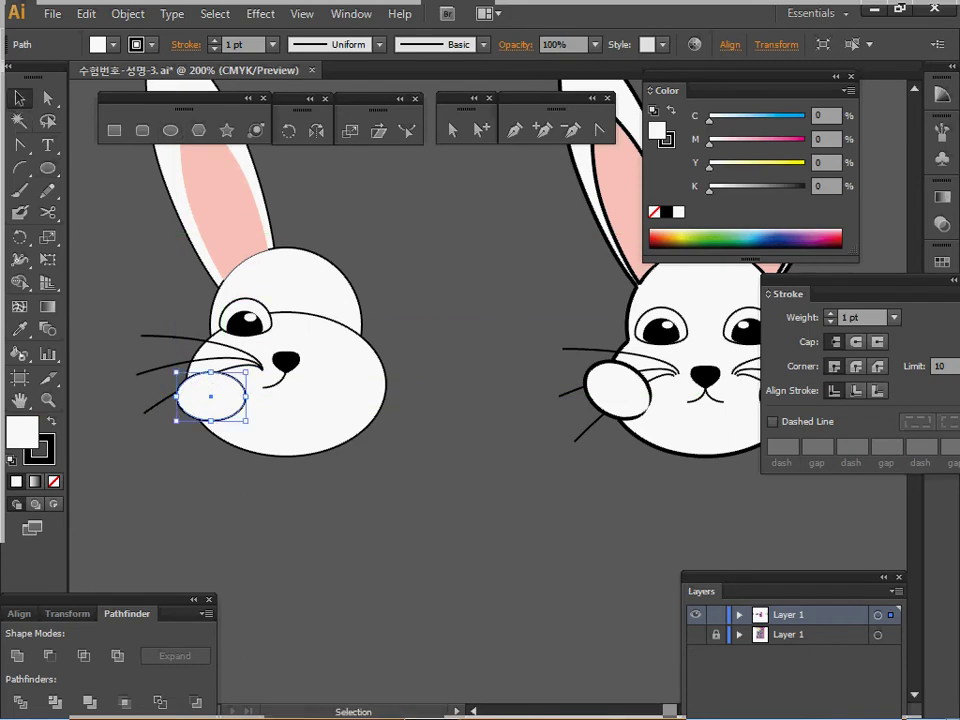
drag(172, 424, 204, 388)
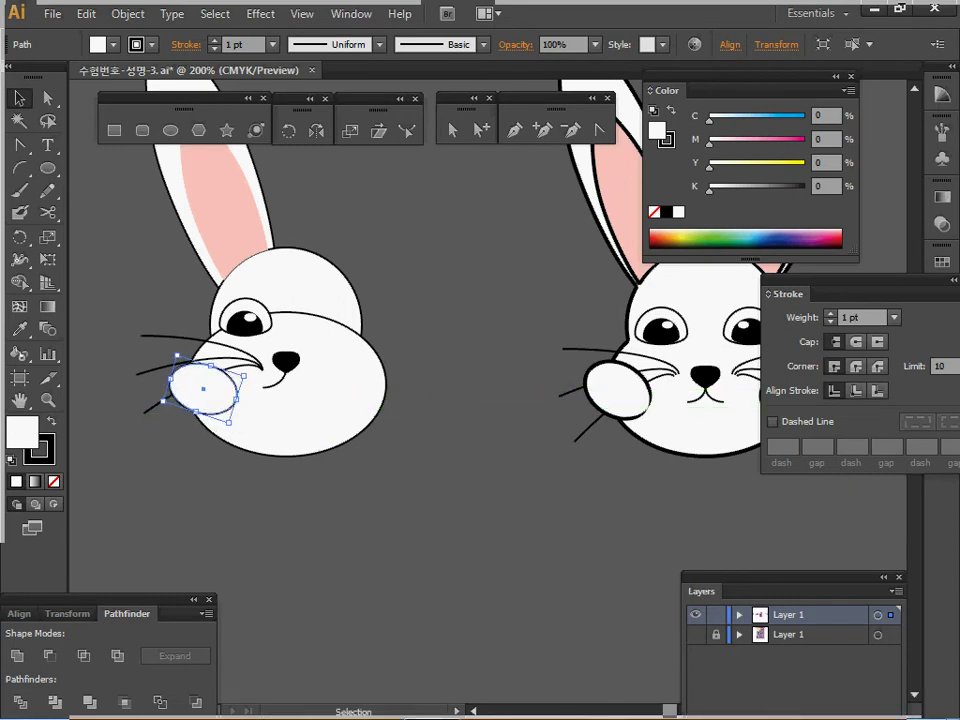
key(Left)
key(Left)
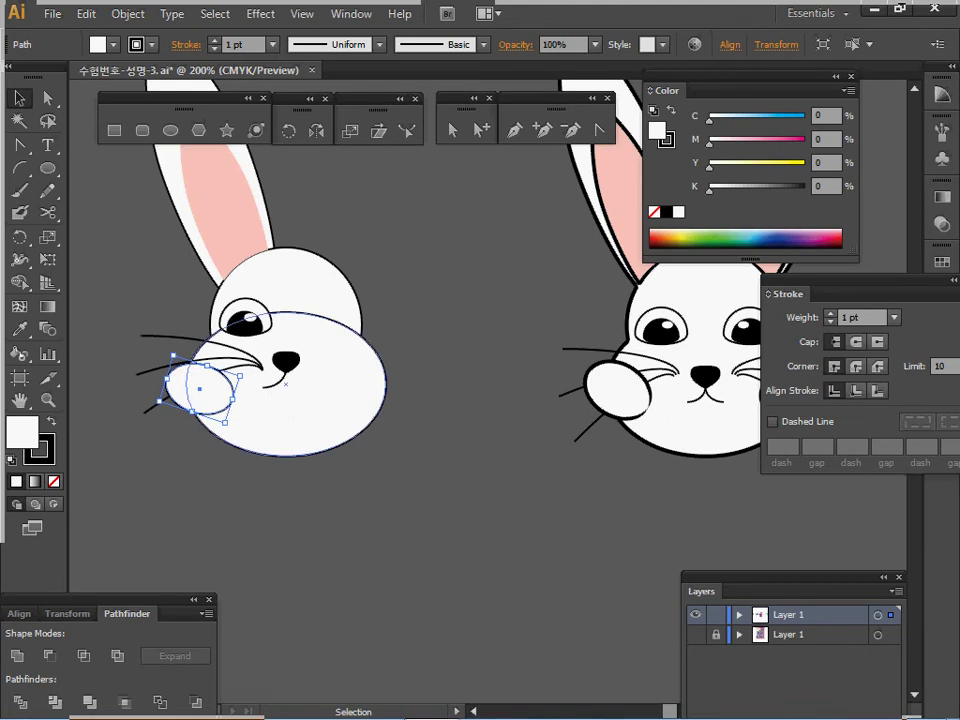
key(ctrl+shift+a)
- Reflect a copy of the left ear, eye, whiskers, paw and mouth half across the head's vertical centre line, using outline view
key(space)
drag(208, 420, 222, 484)
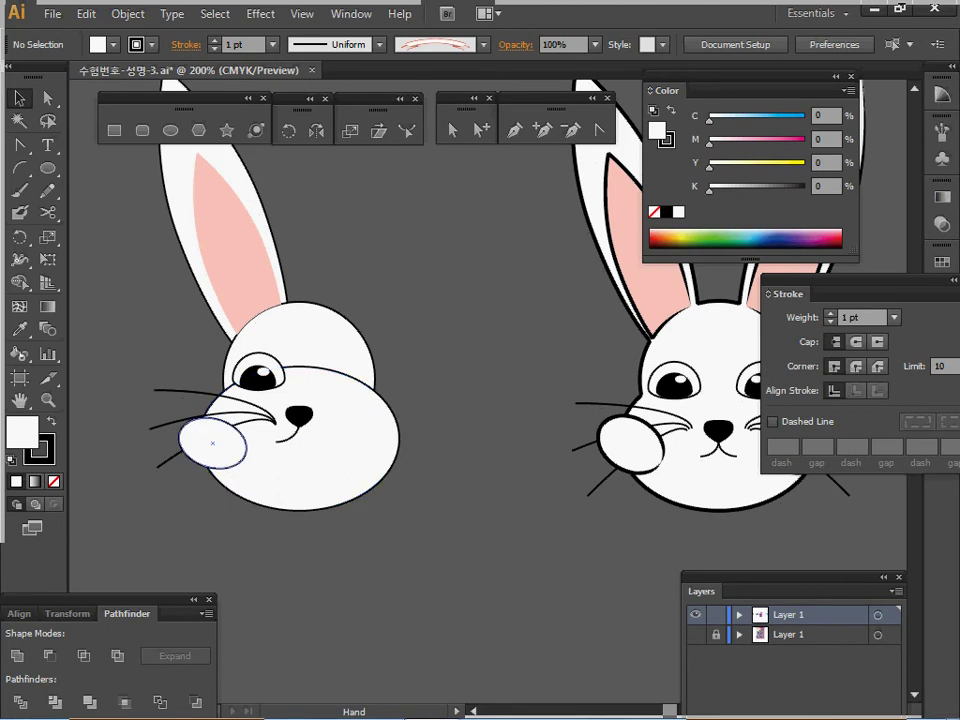
drag(129, 190, 270, 408)
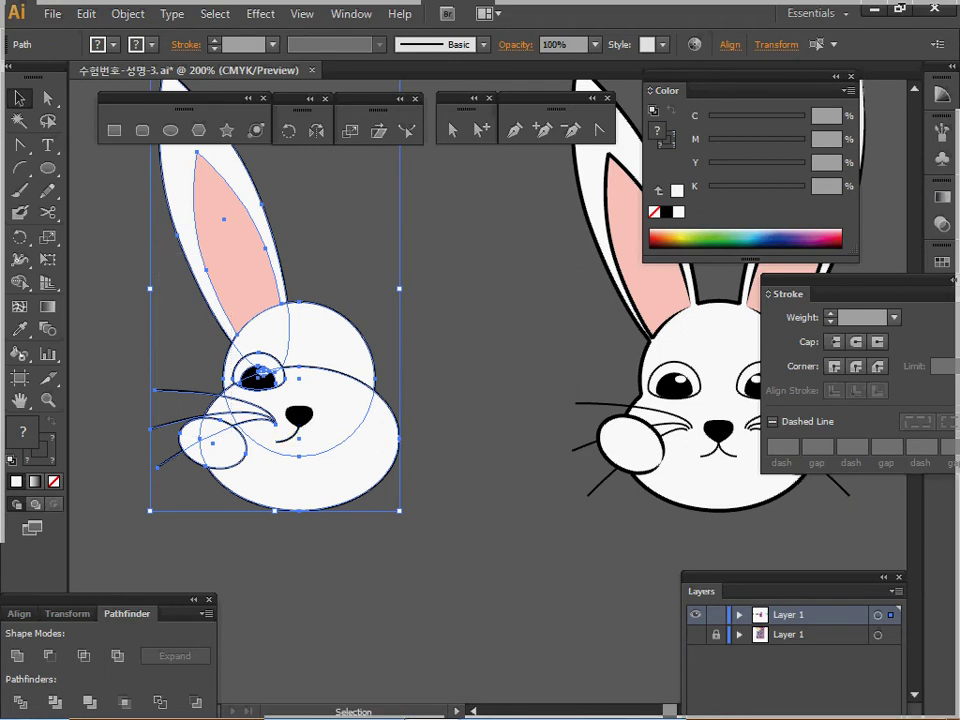
drag(394, 307, 349, 459)
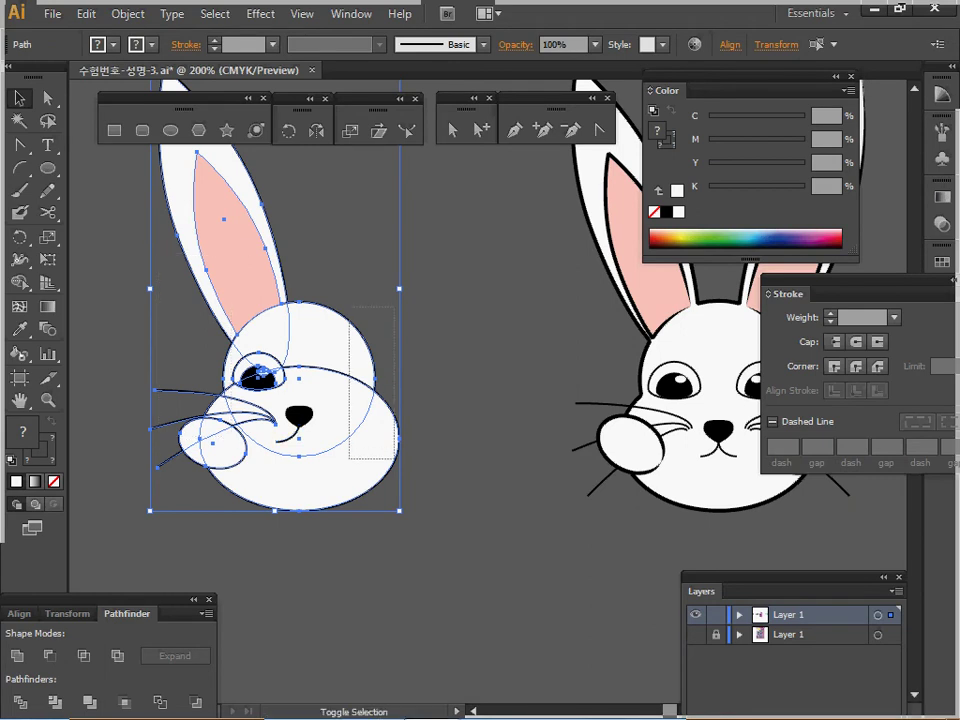
drag(395, 458, 395, 458)
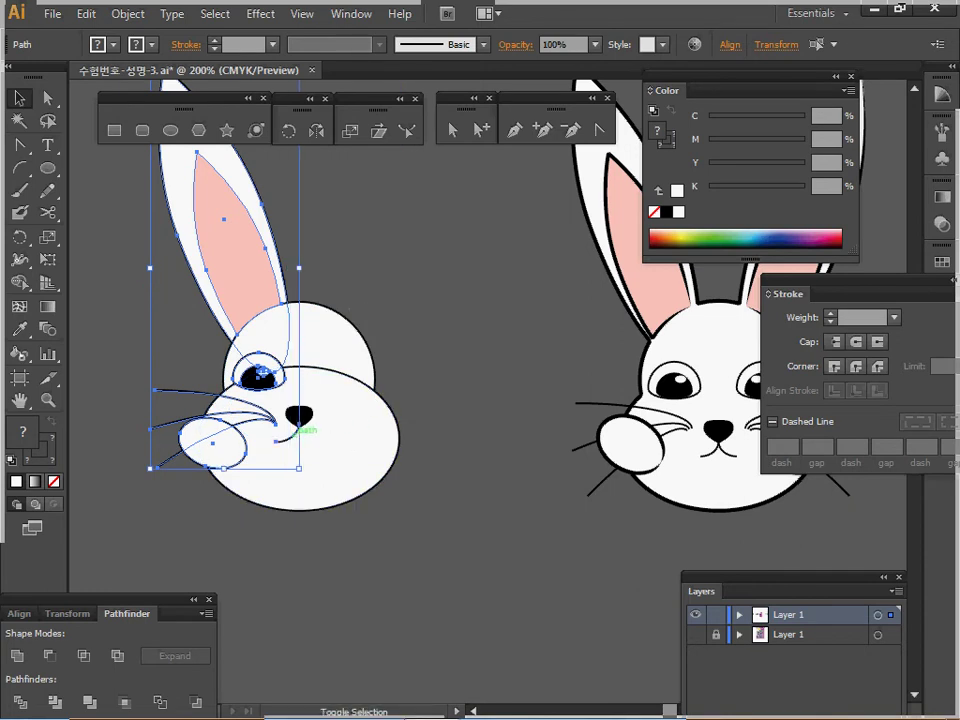
drag(283, 428, 269, 486)
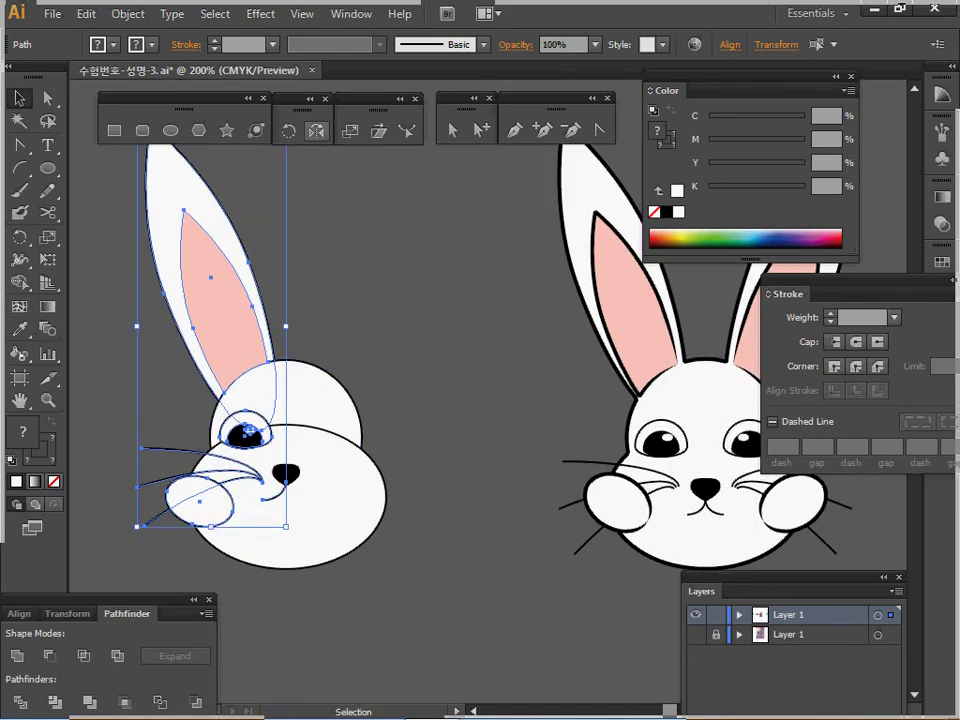
click(315, 130)
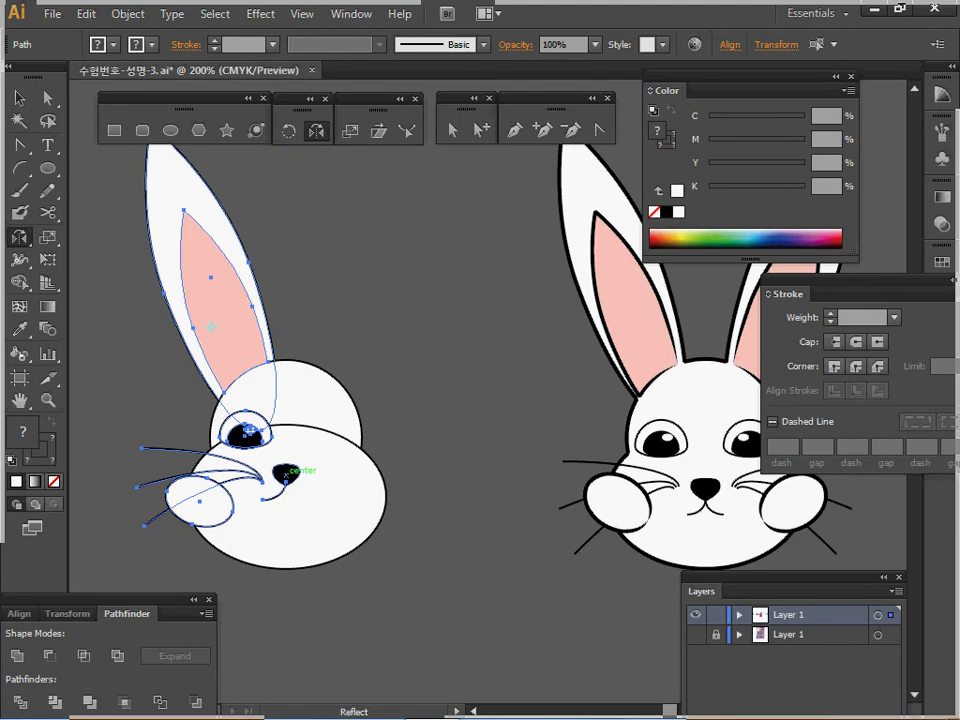
key(ctrl+y)
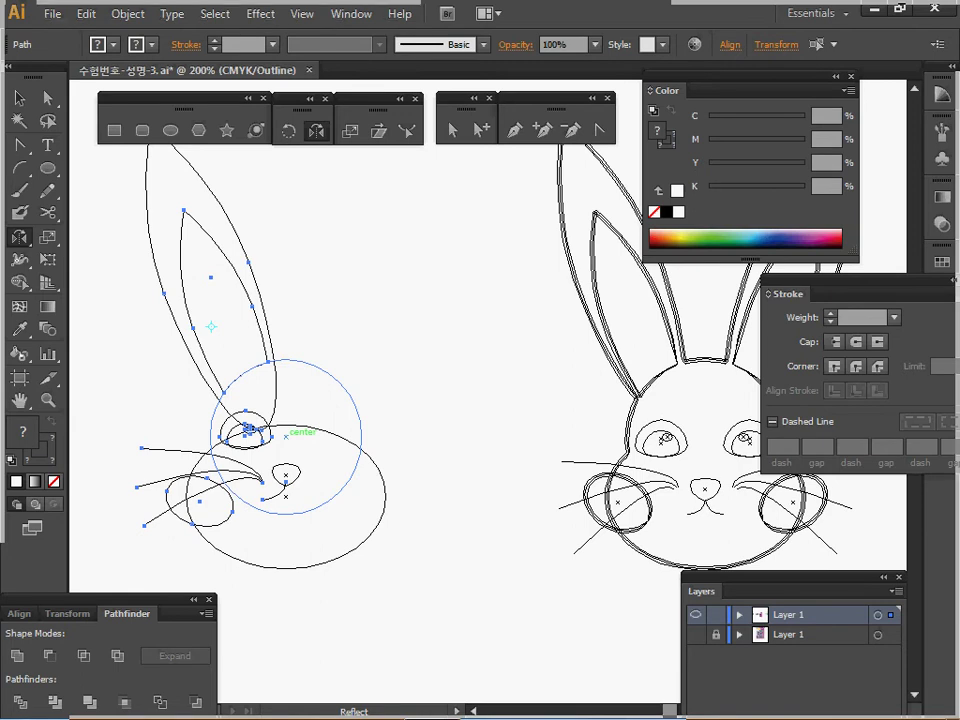
click(286, 436)
drag(208, 332, 400, 285)
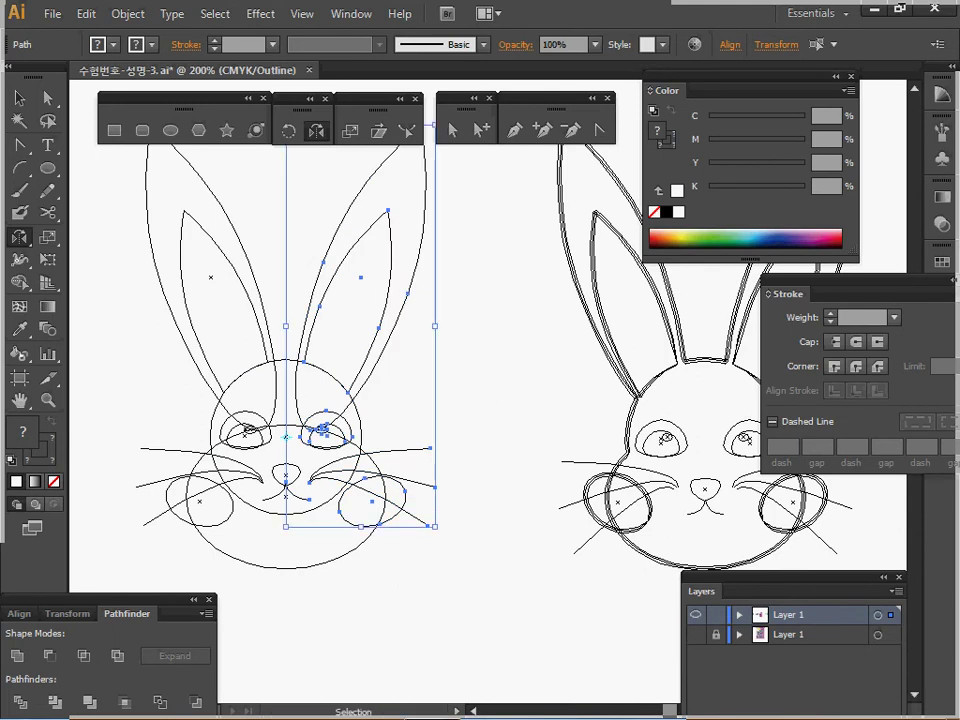
key(ctrl+y)
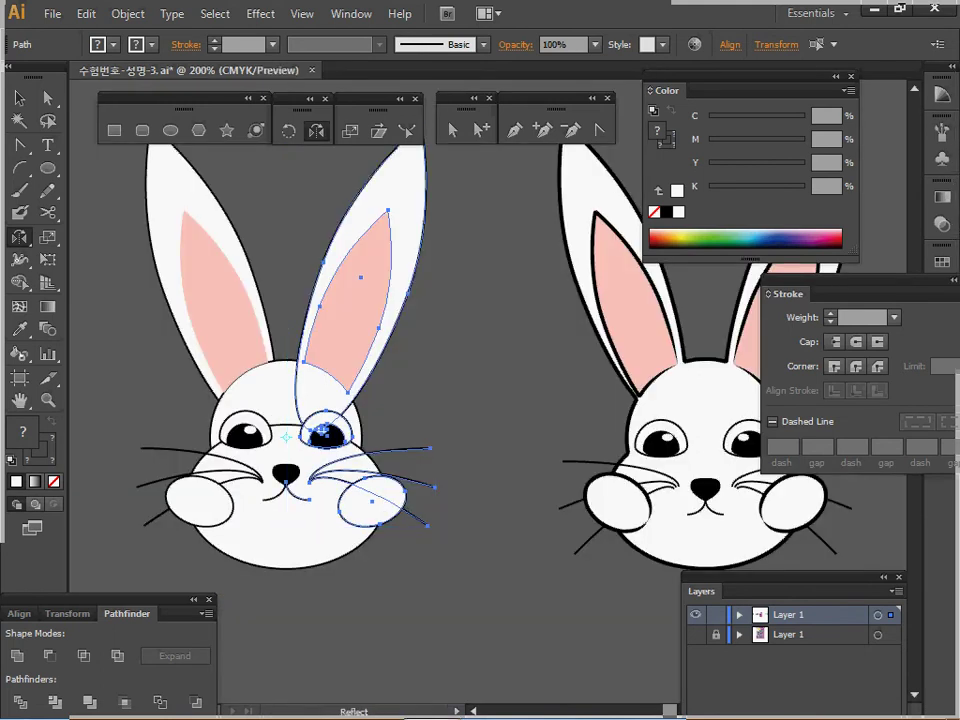
- Send both shapes of the mirrored right ear behind the head, and save the file
scroll(400, 350, down, 1)
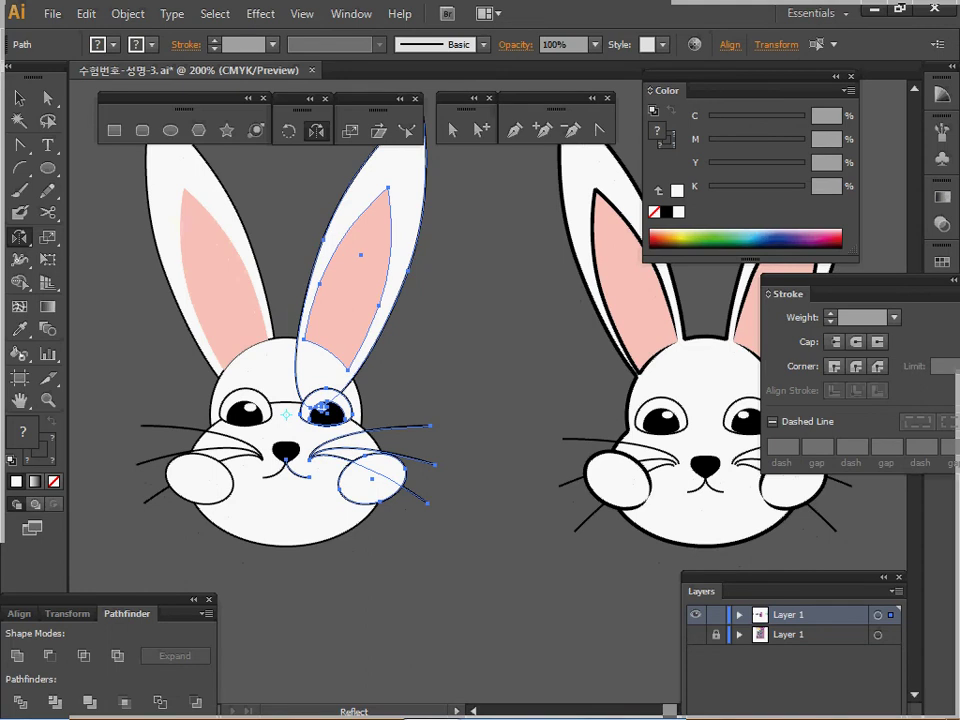
ctrl+click(456, 268)
drag(456, 268, 360, 332)
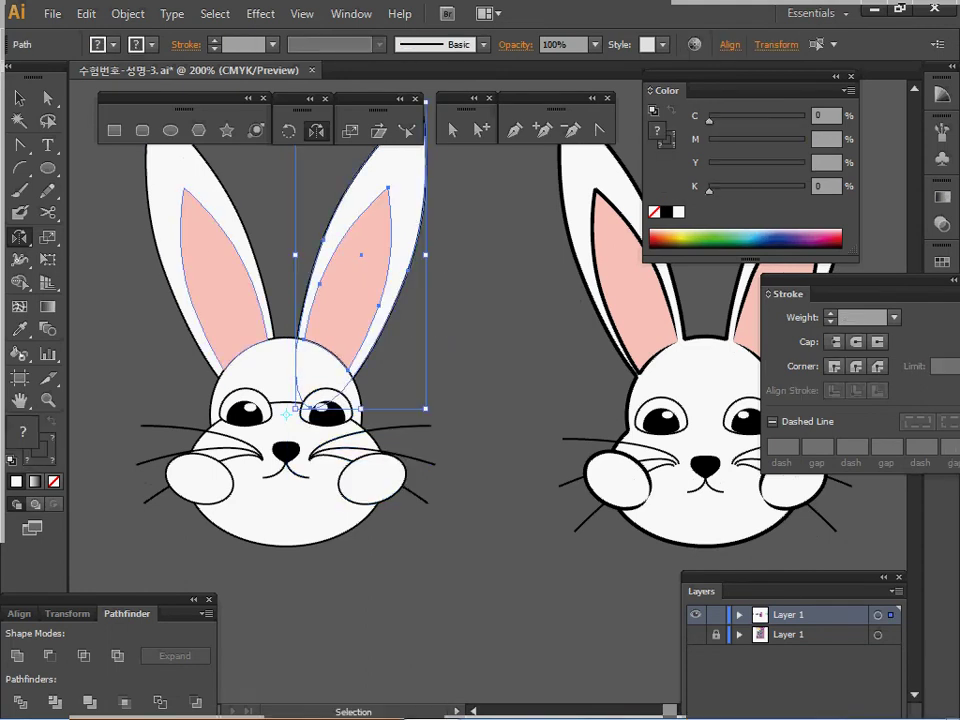
key(ctrl+s)
key(o)
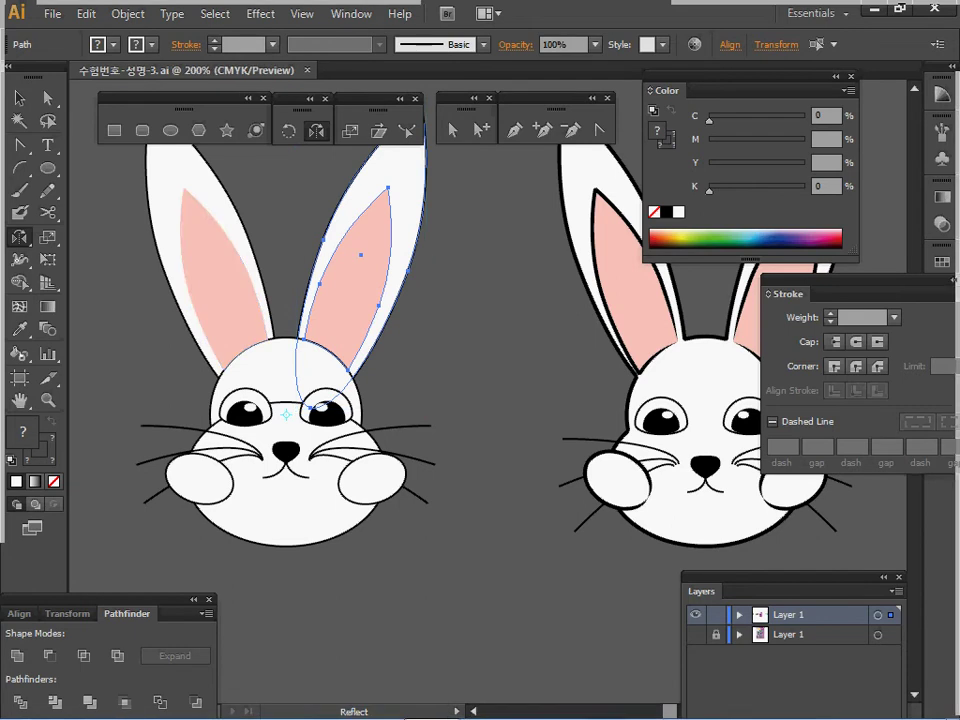
- Unite the head ellipse, the cheeks ellipse and both white outer ears of the left rabbit into one silhouette shape
key(space)
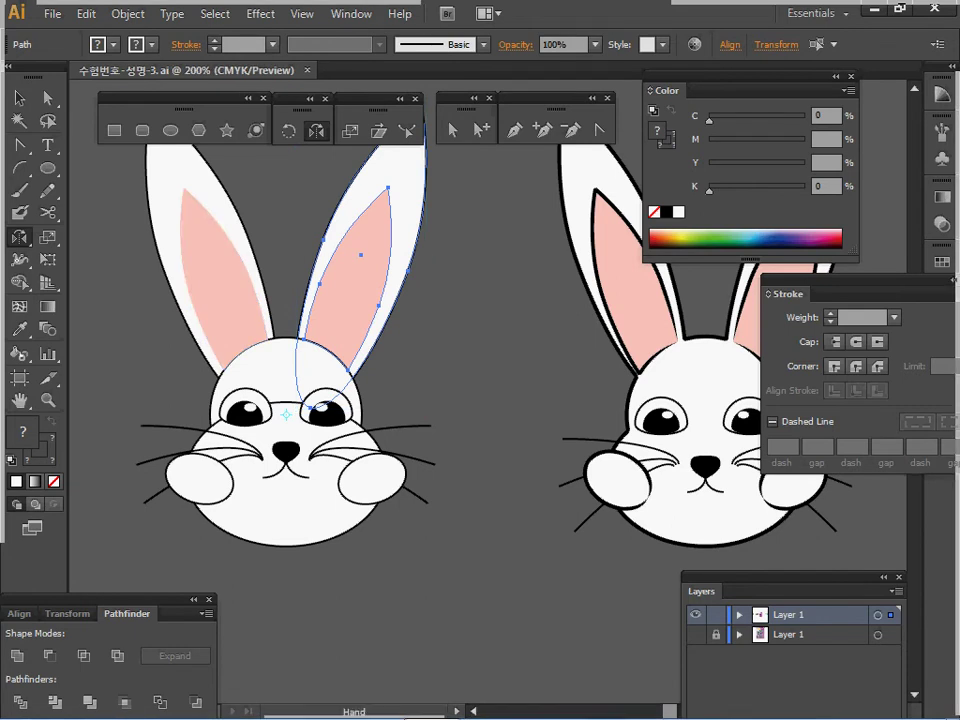
drag(480, 330, 480, 304)
key(v)
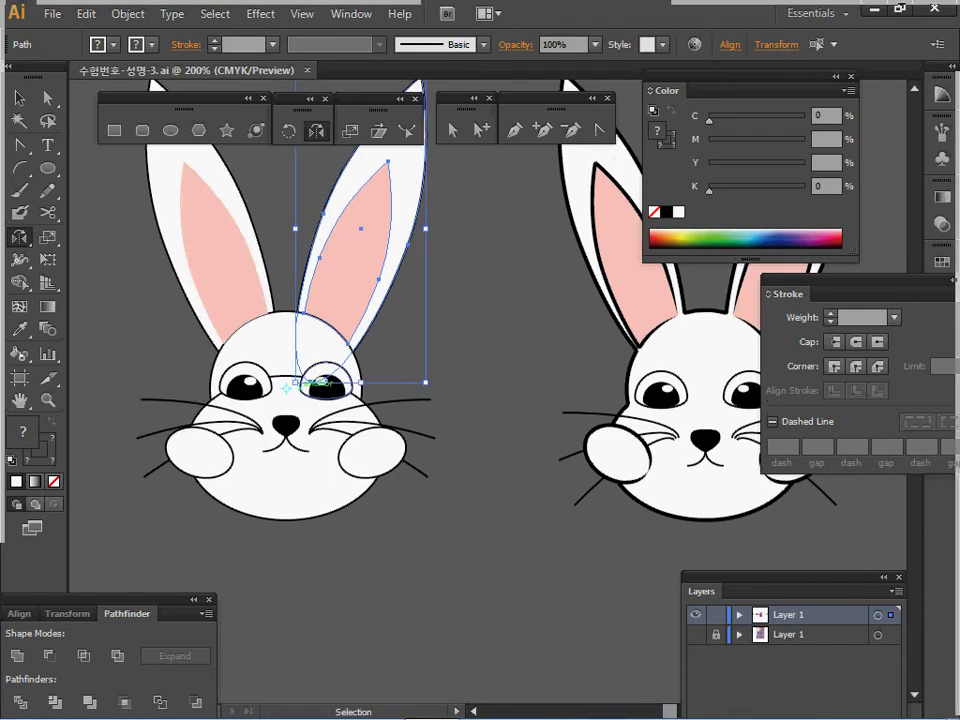
drag(283, 288, 292, 477)
key(space)
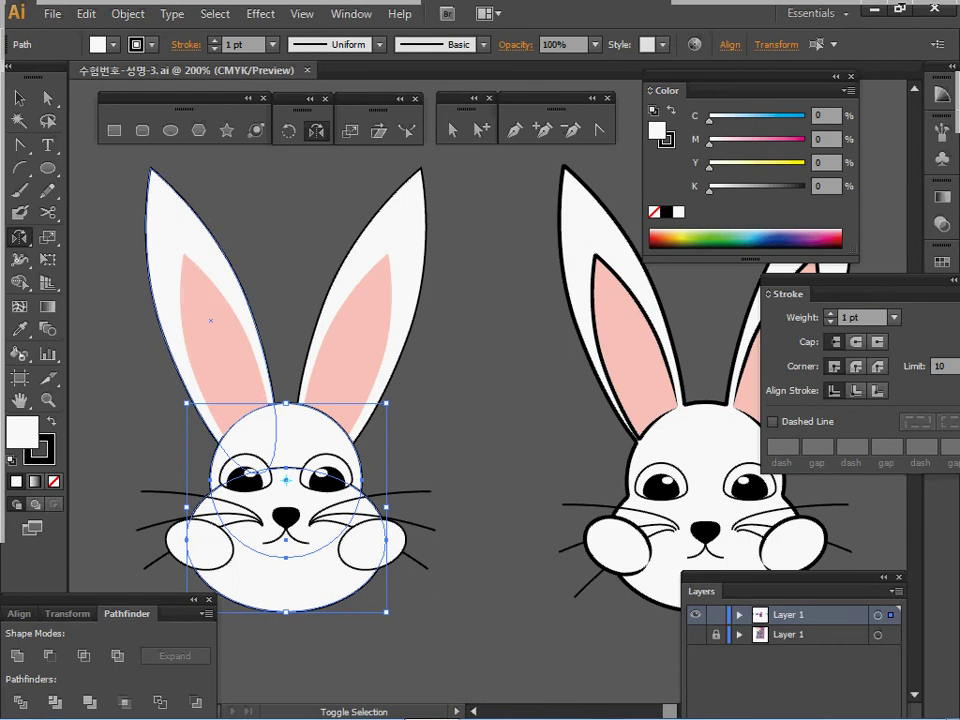
ctrl+shift+click(212, 258)
ctrl+shift+click(360, 258)
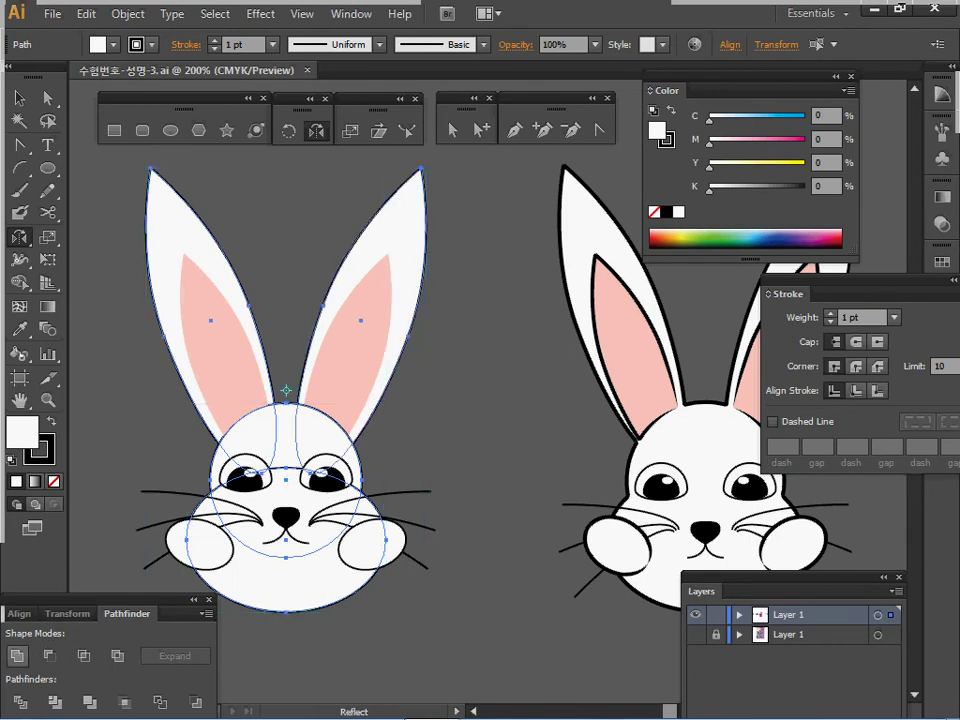
click(17, 656)
- Send the united rabbit silhouette behind the inner ears and facial features, and save the file
right_click(351, 346)
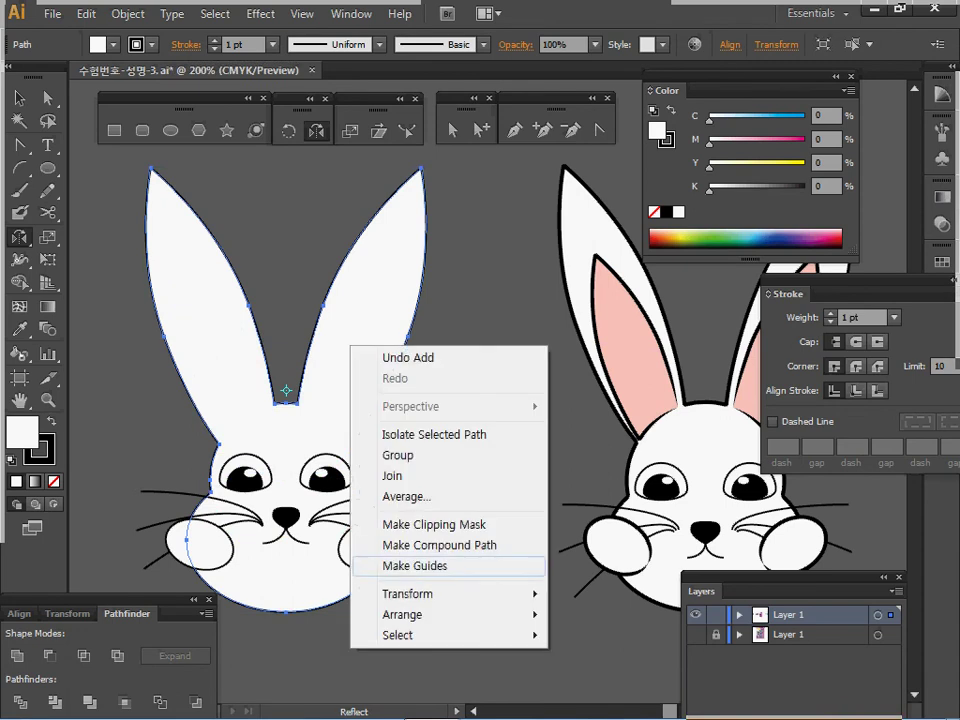
mouse_move(400, 614)
click(610, 676)
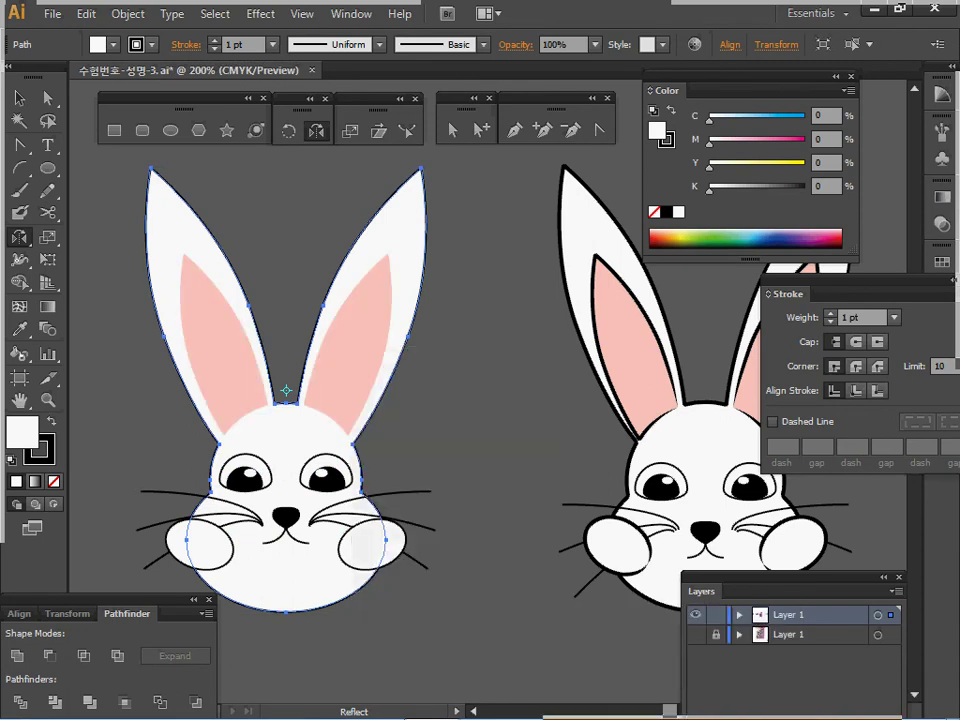
key(ctrl+s)
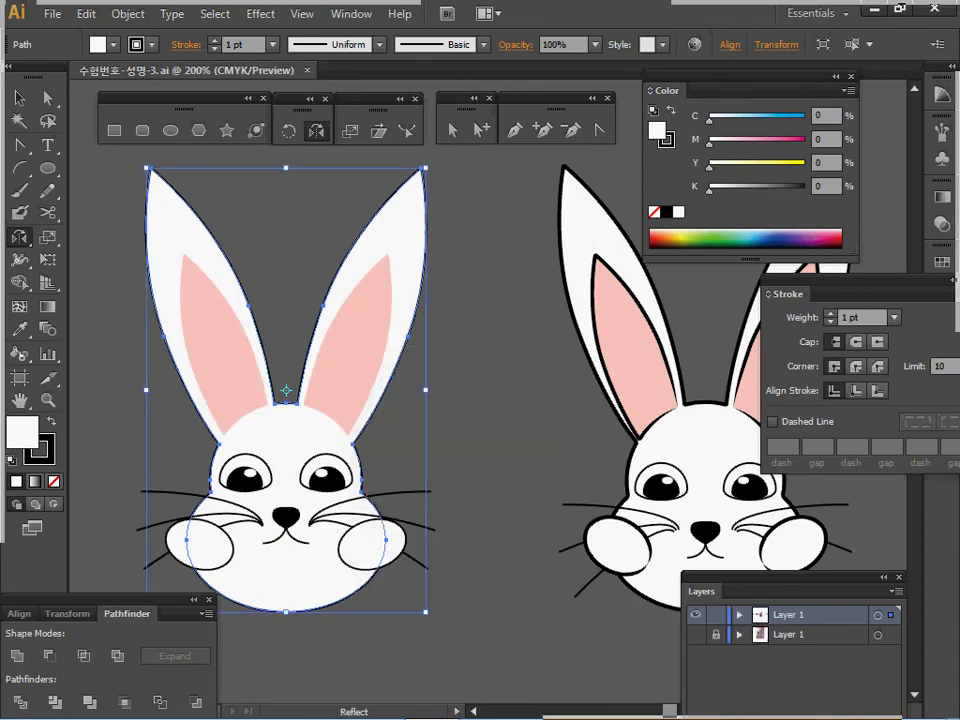
- Give both pink inner ears of the left rabbit a black 1 pt stroke, and save the file
drag(356, 352, 365, 272)
ctrl+click(365, 270)
ctrl+shift+click(228, 272)
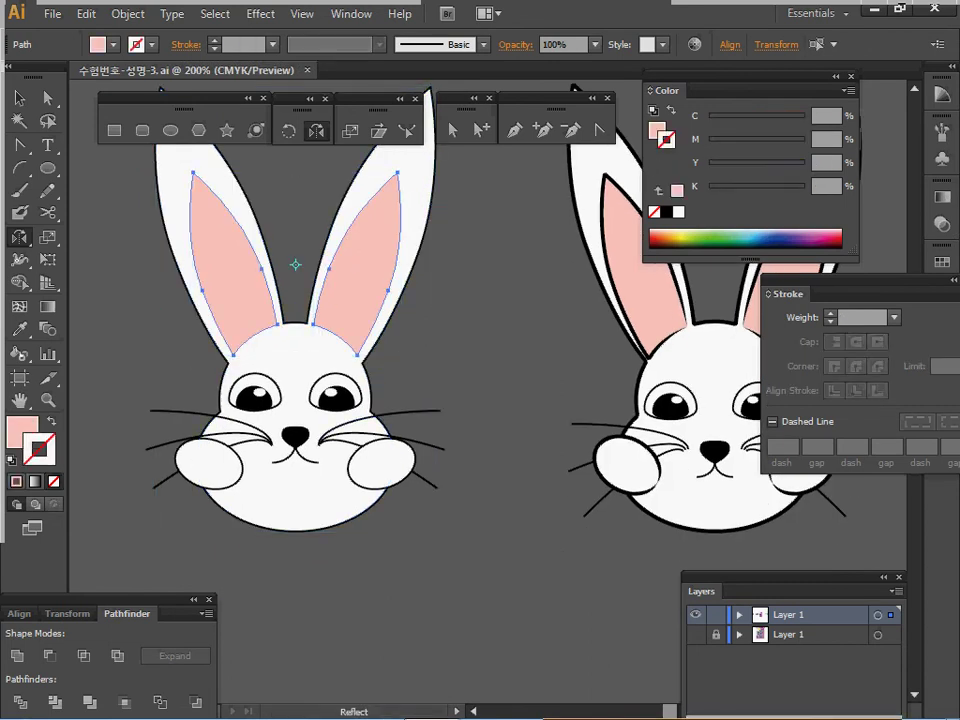
click(104, 44)
click(51, 77)
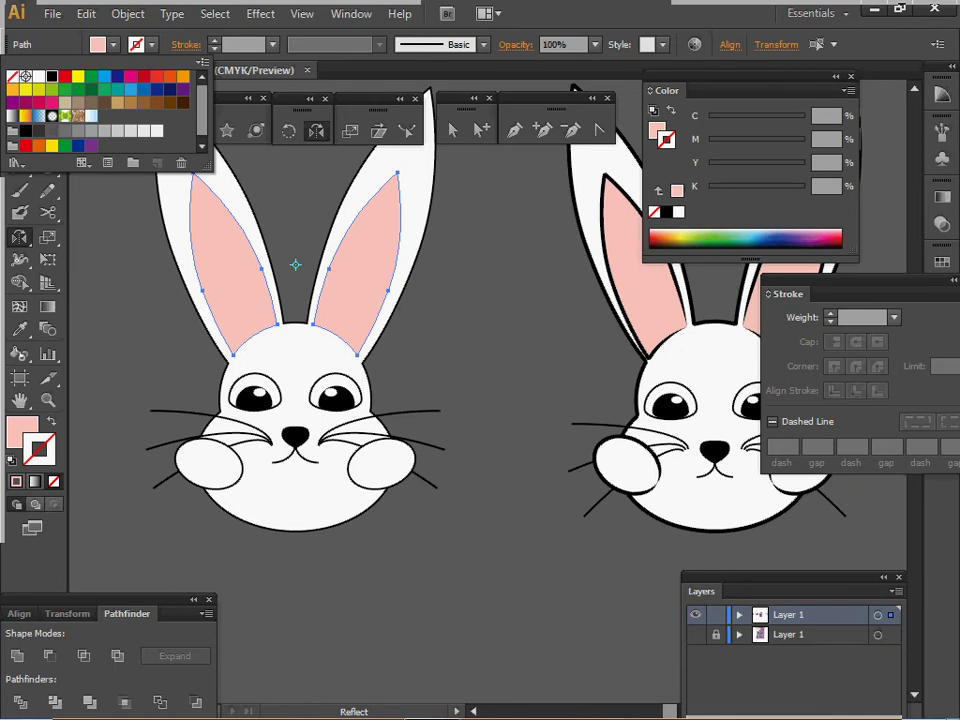
key(ctrl+s)
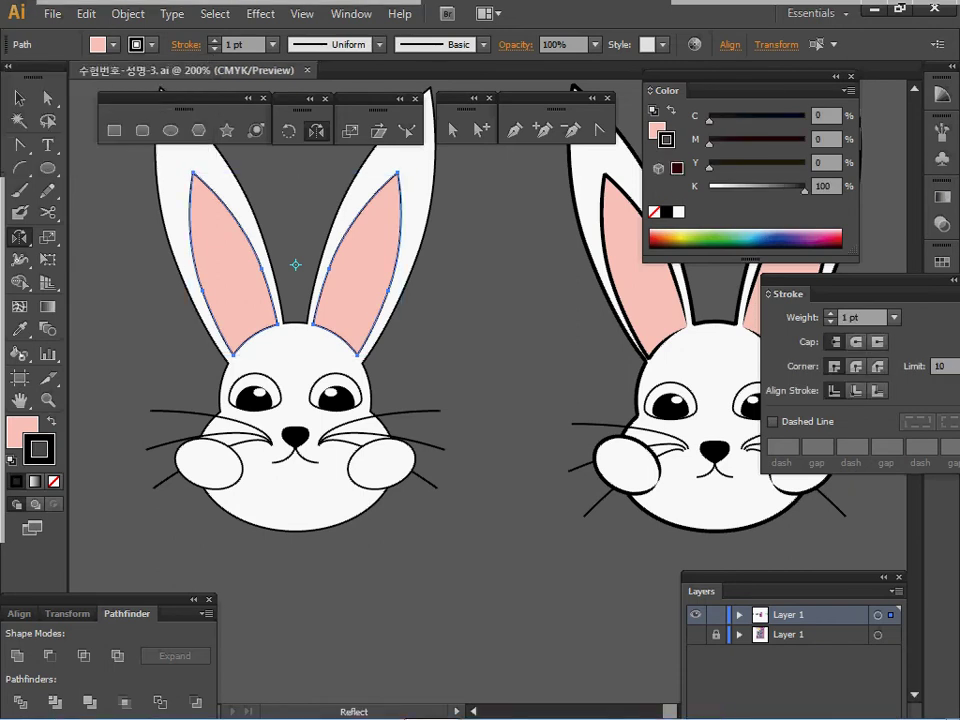
- With nothing selected, load the Artistic_Ink brush library, enlarge its list, pick the Tapered Stroke brush and move the library off the rabbits
ctrl+alt+click(383, 341)
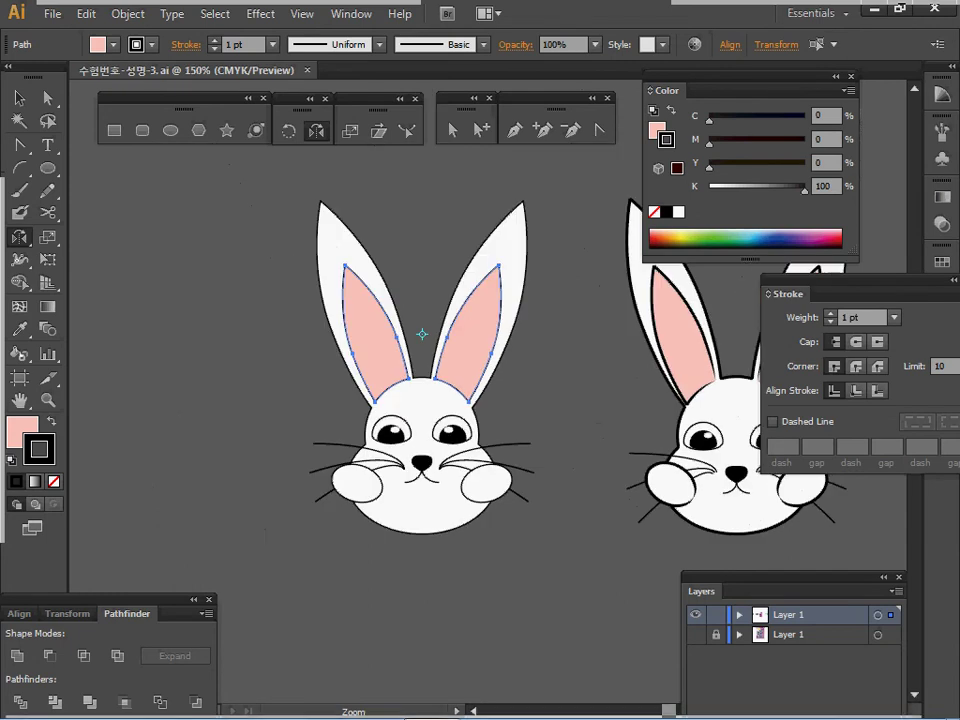
drag(383, 341, 269, 313)
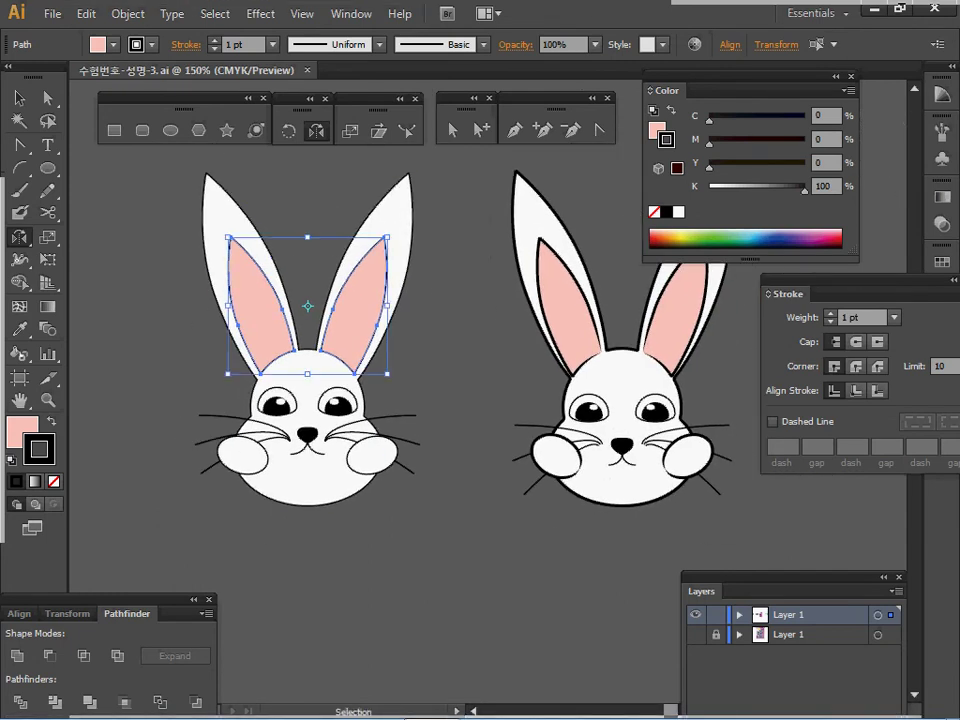
key(ctrl+shift+a)
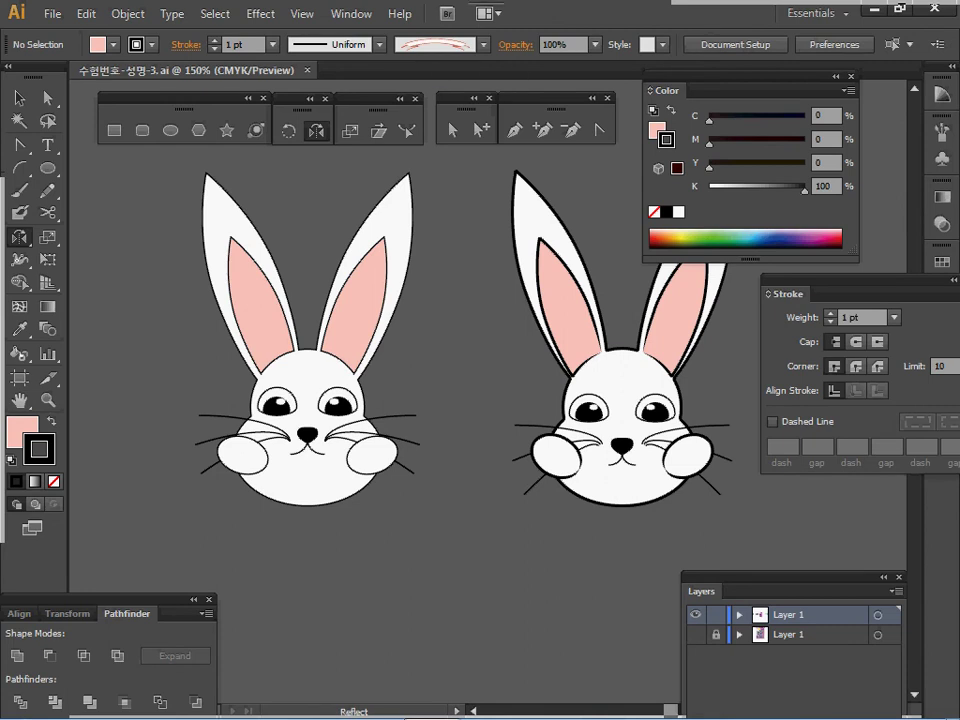
click(484, 44)
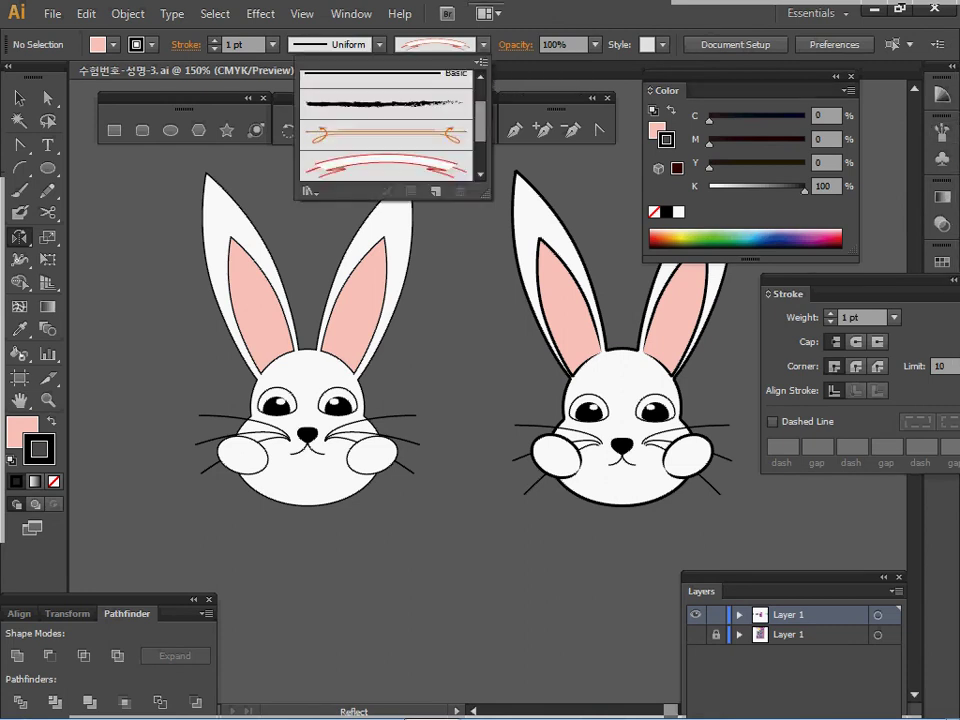
click(310, 190)
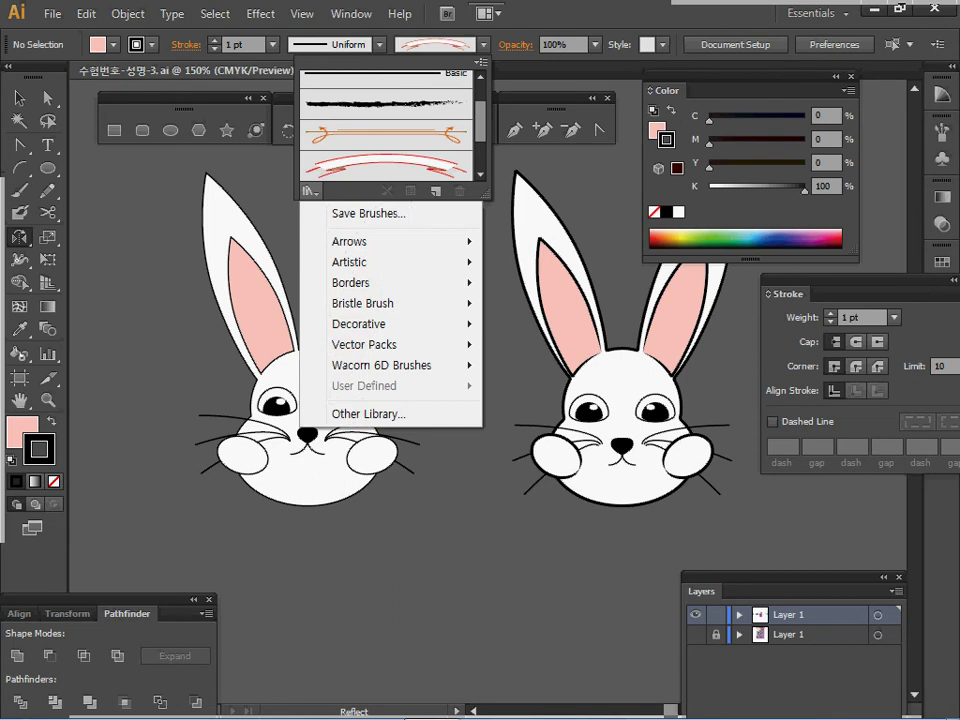
mouse_move(365, 303)
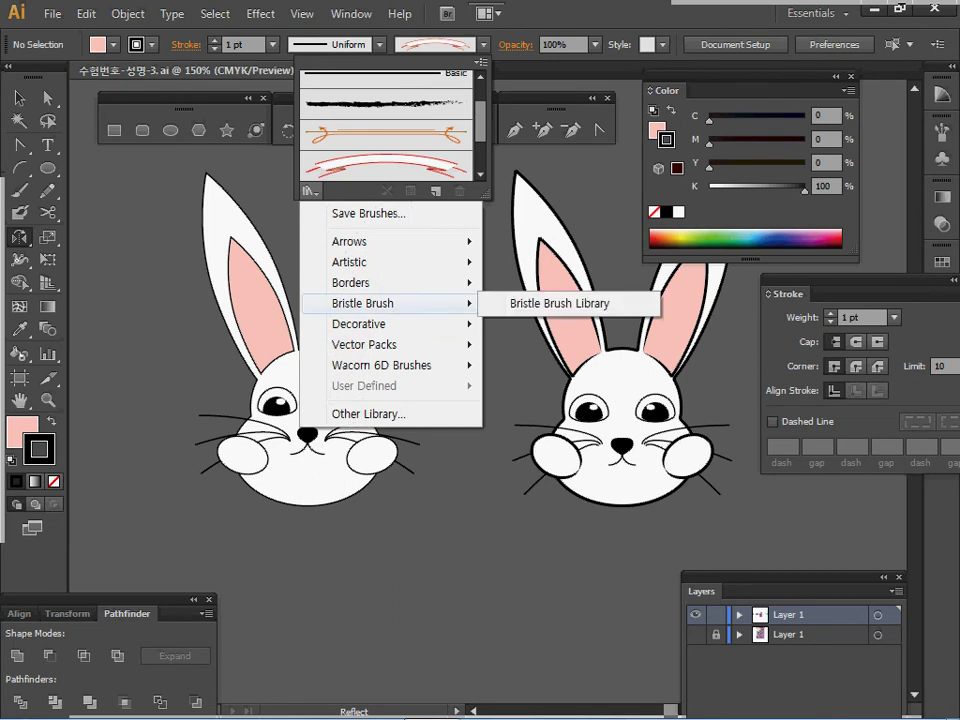
mouse_move(360, 262)
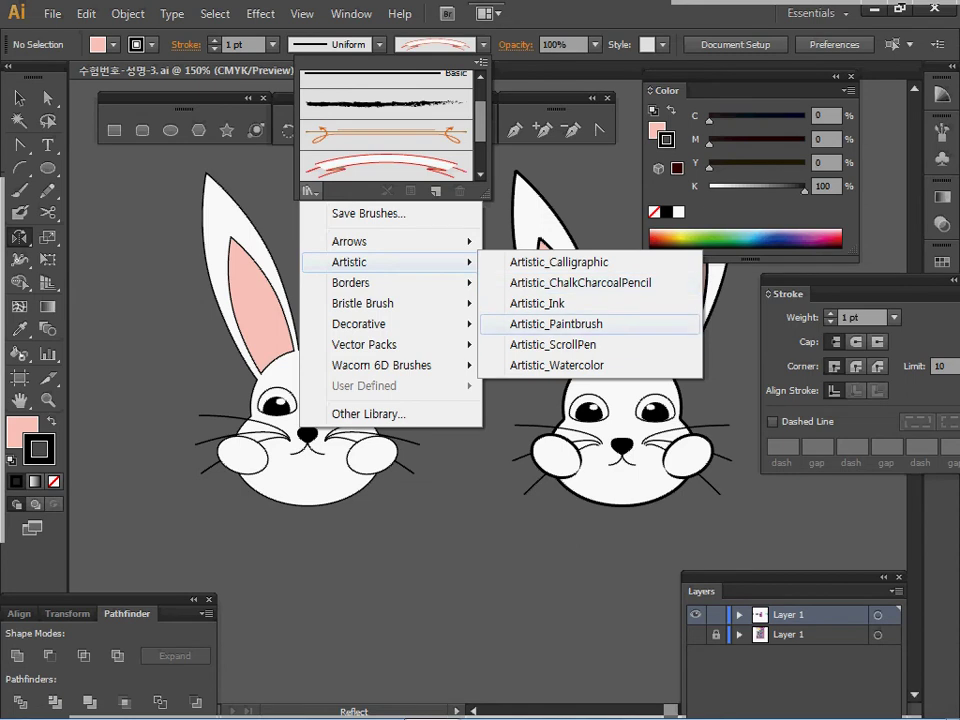
click(537, 303)
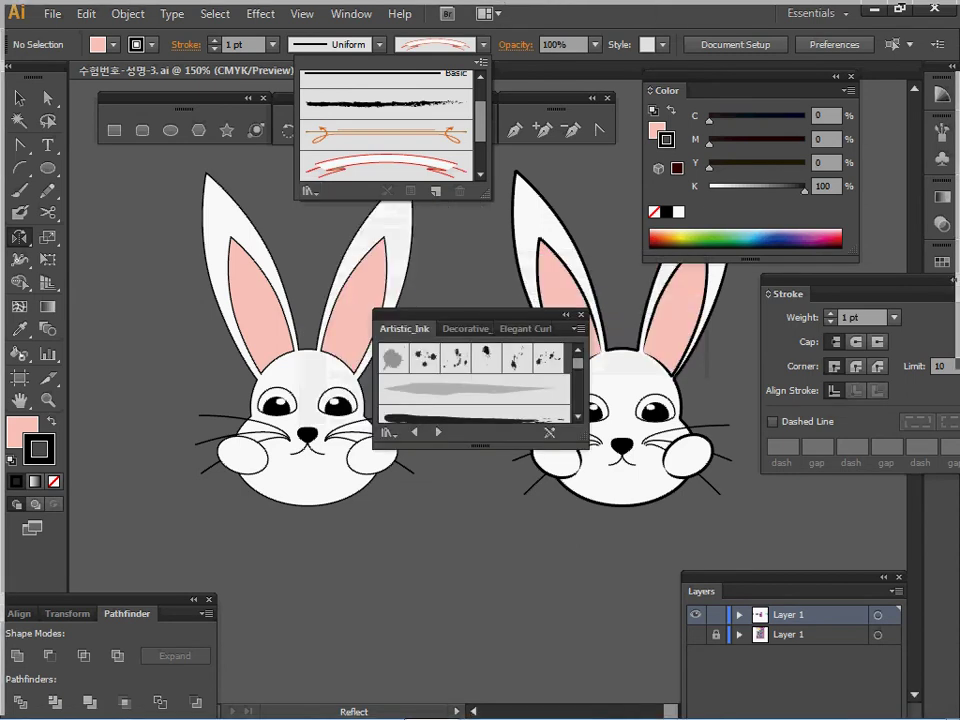
click(584, 444)
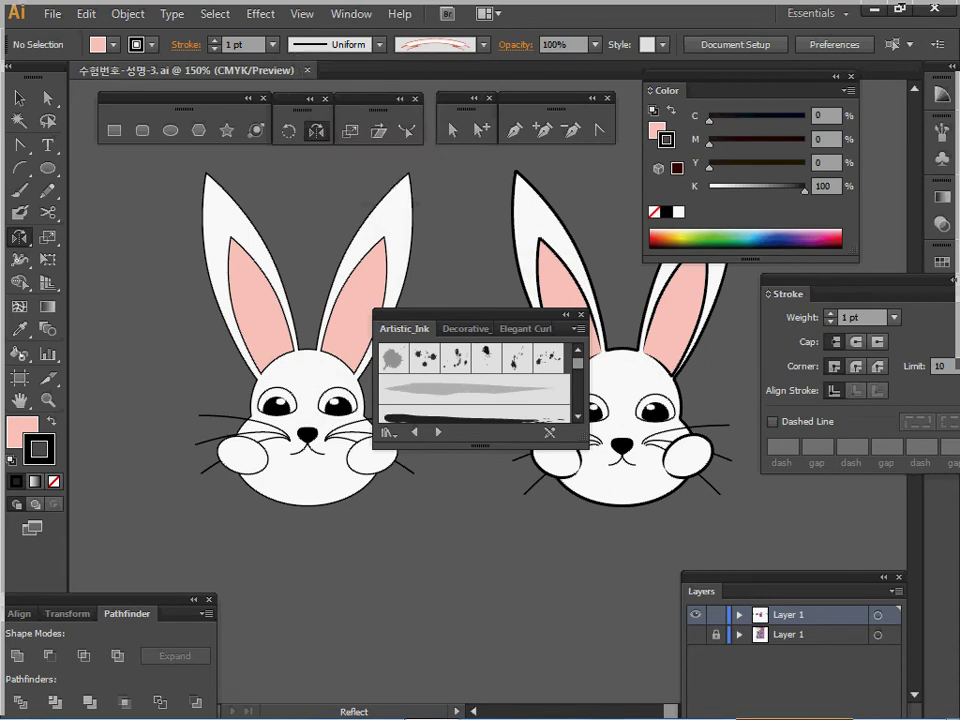
drag(584, 444, 592, 590)
scroll(478, 450, down, 5)
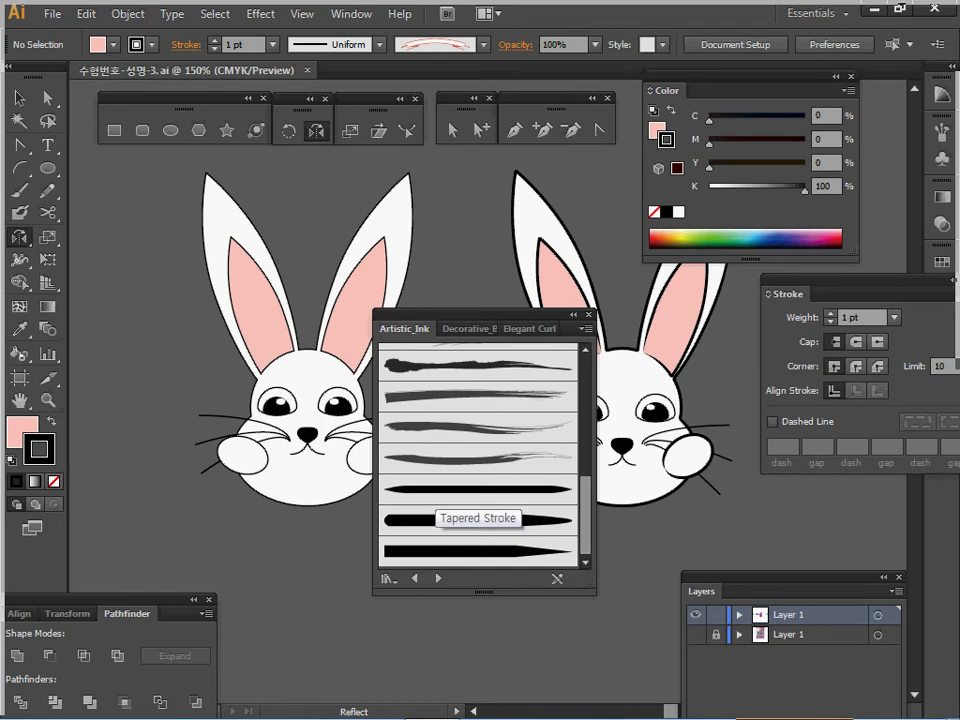
click(438, 490)
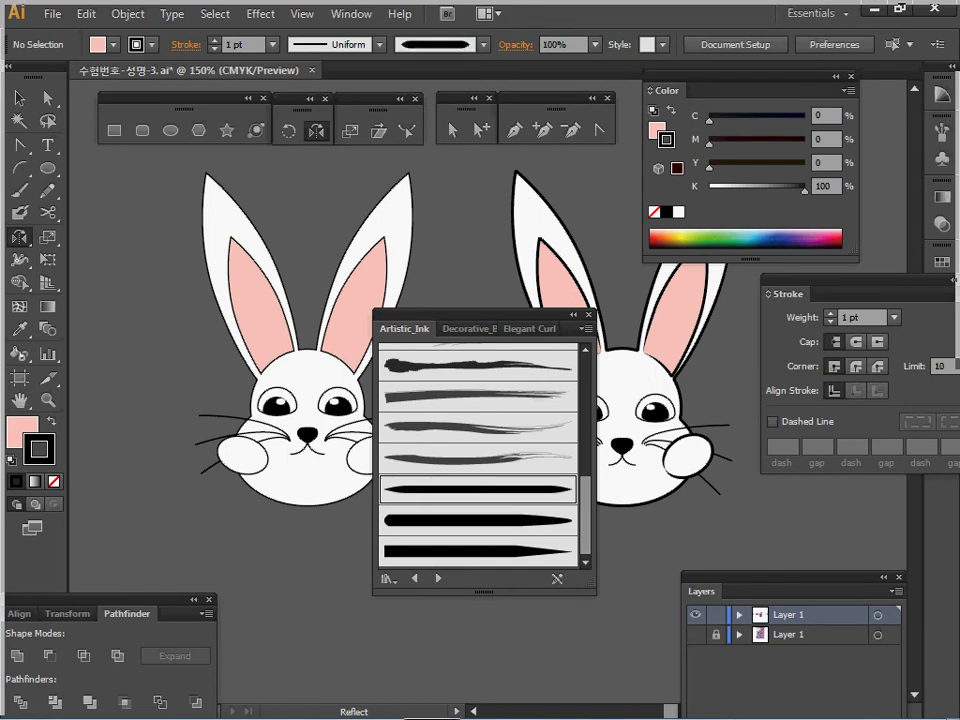
mouse_move(480, 314)
mouse_down()
mouse_move(500, 385)
mouse_move(508, 502)
mouse_up()
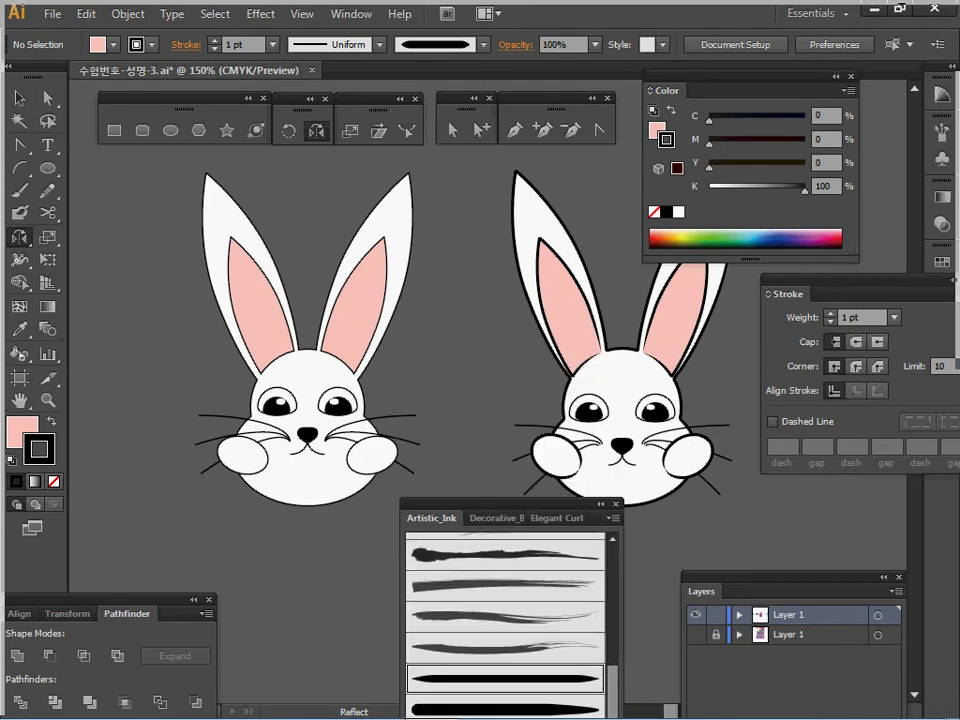
- Apply the Tapered Stroke brush to the left rabbit's silhouette, inner ears and paws, with a stroke weight of 0.25 pt
key(ctrl)
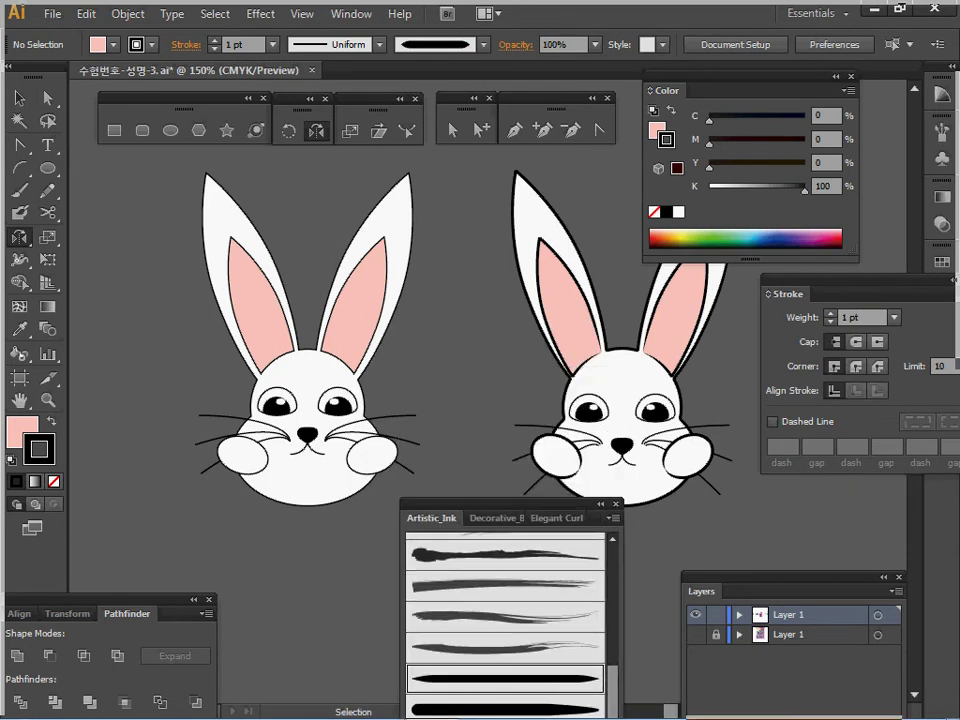
key(ctrl)
key(space)
drag(460, 400, 406, 349)
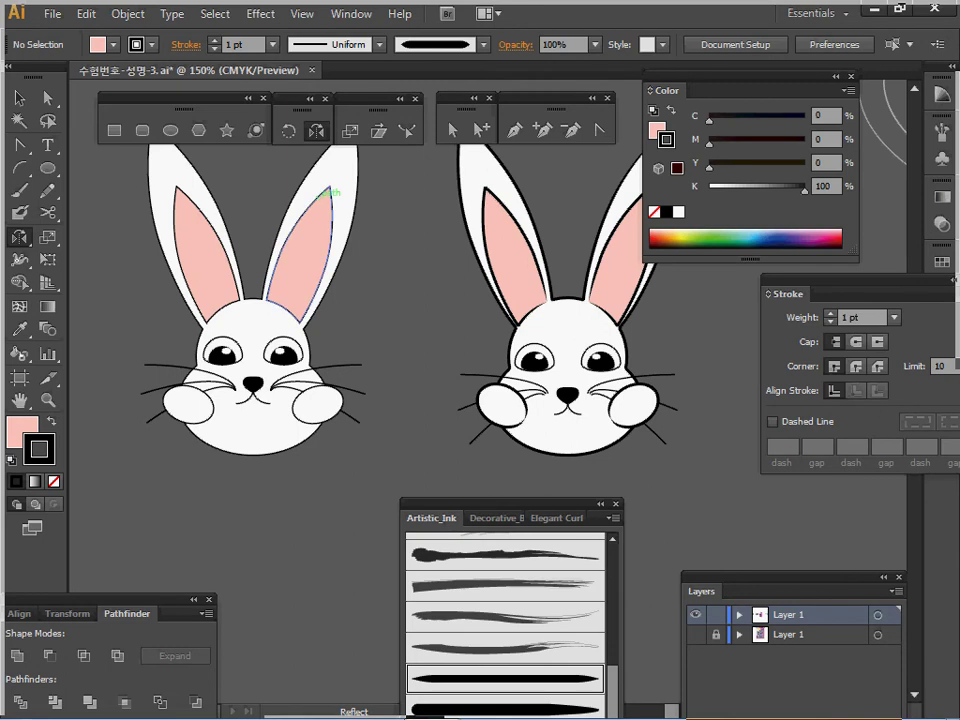
ctrl+click(193, 168)
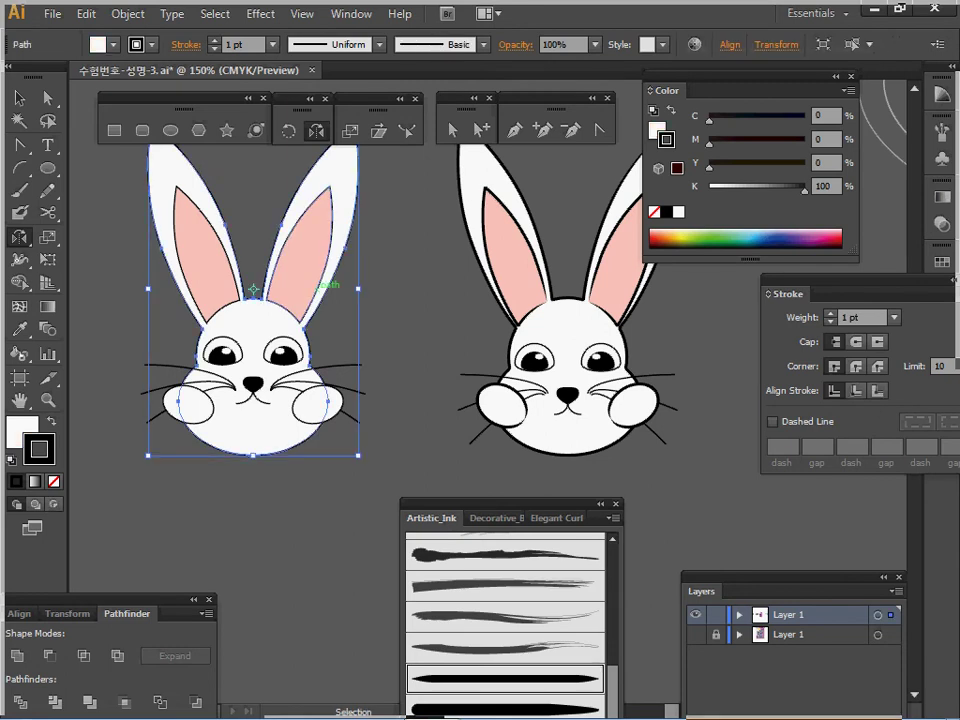
ctrl+shift+click(254, 290)
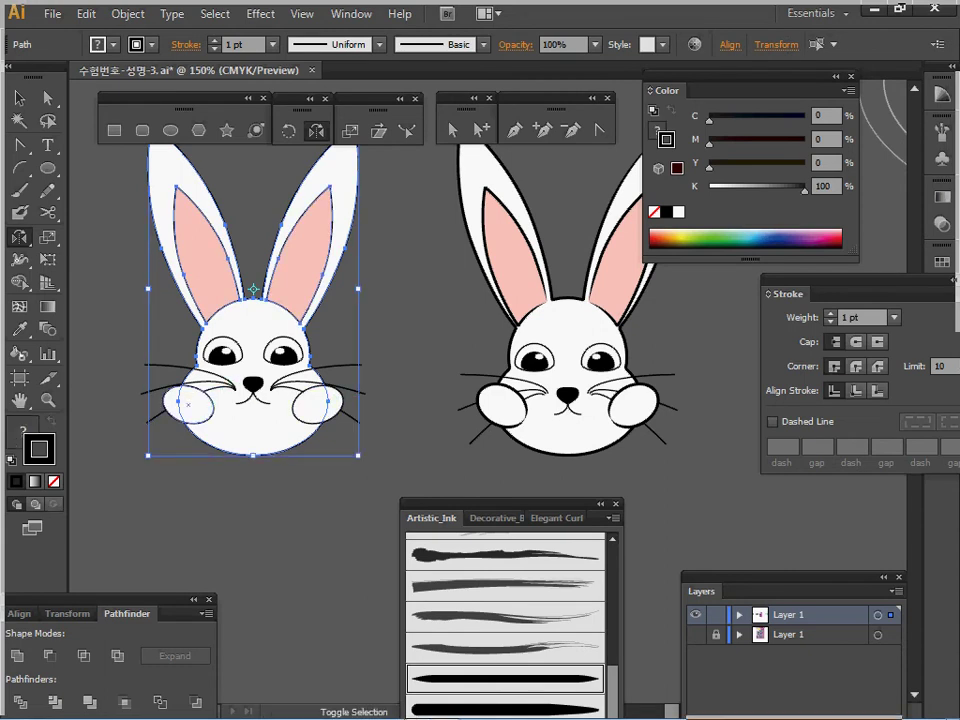
shift+click(312, 402)
key(o)
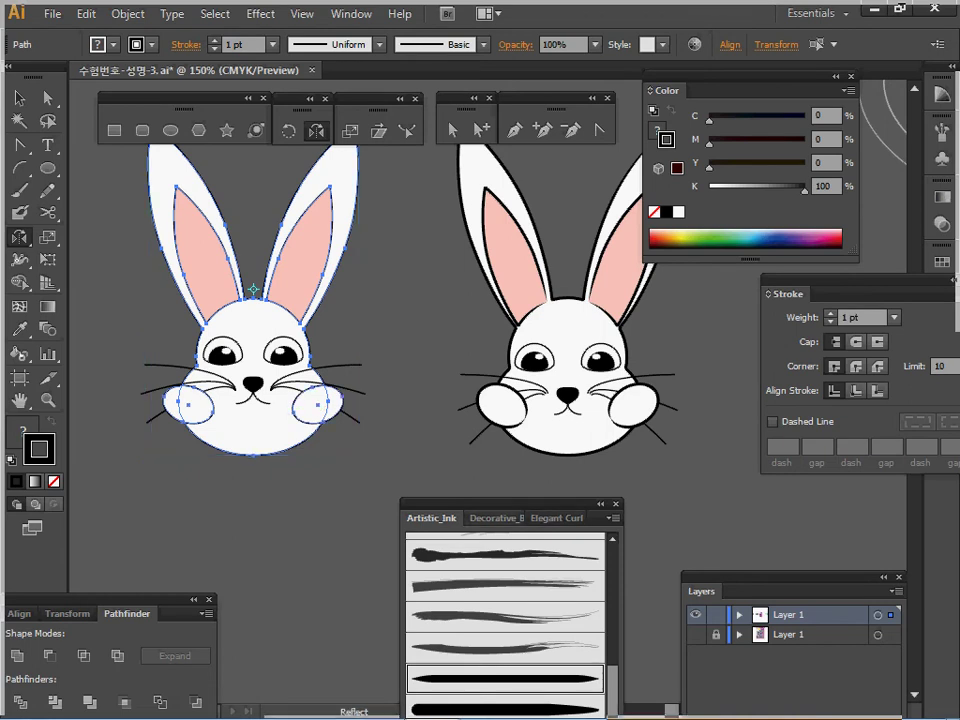
click(506, 680)
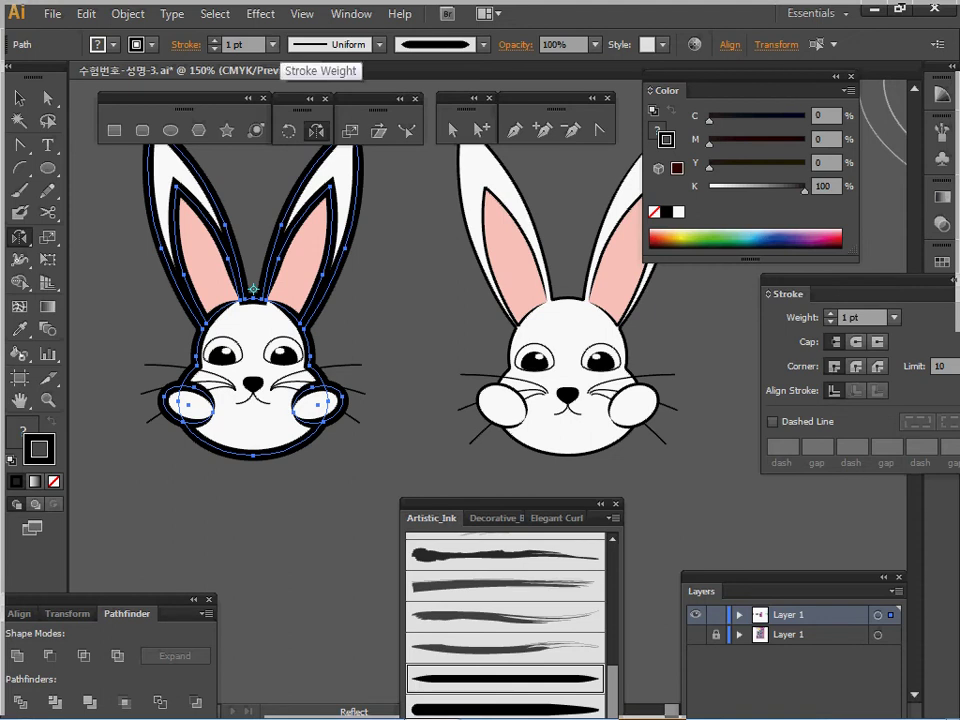
click(272, 44)
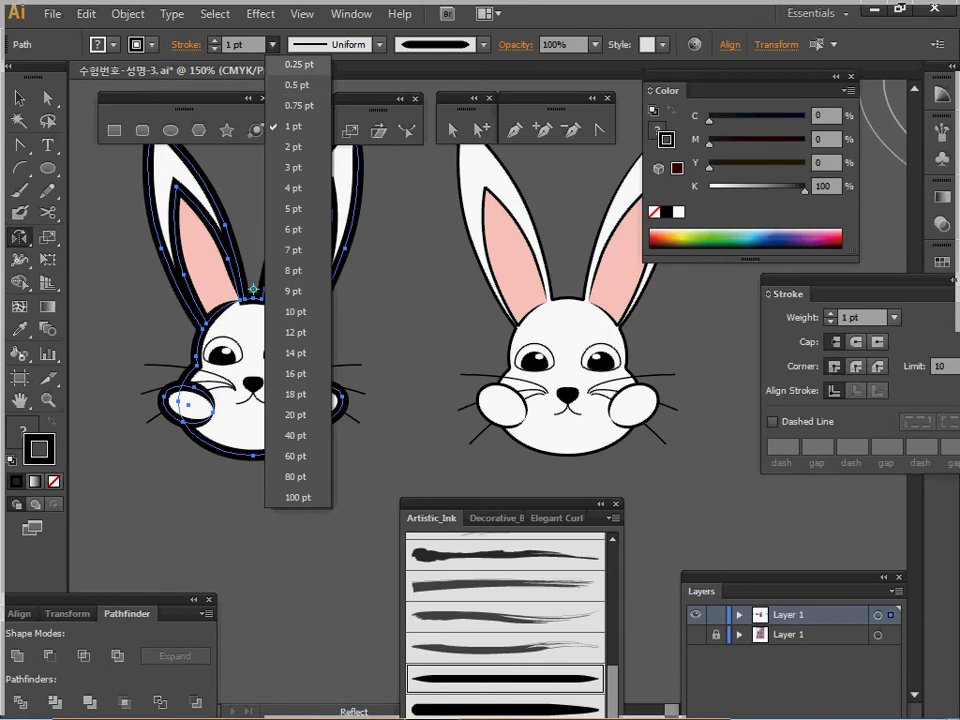
click(298, 64)
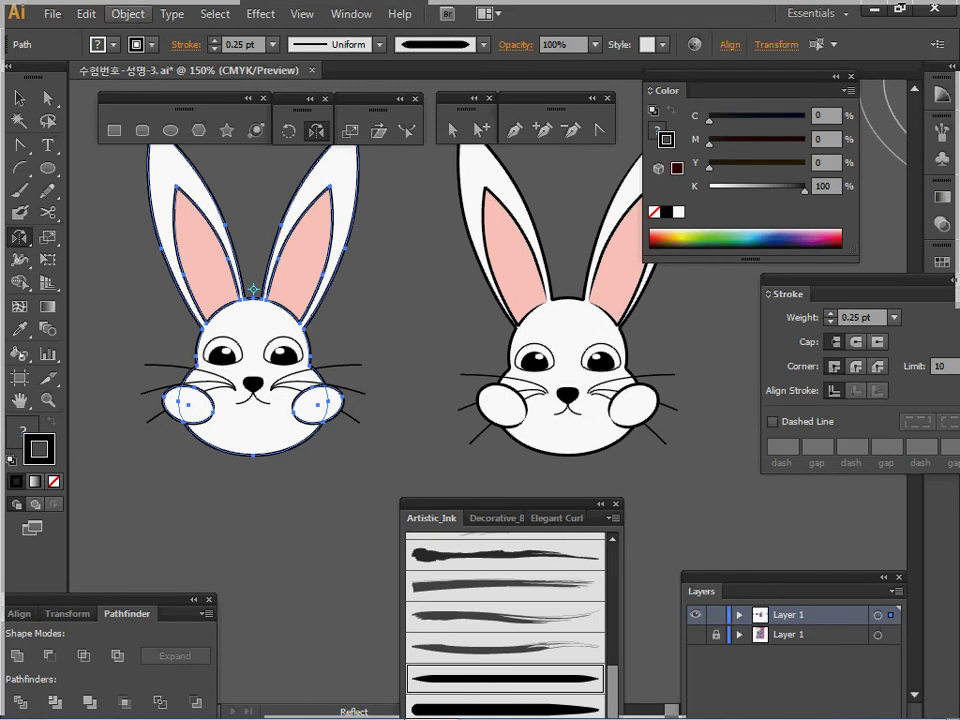
- Expand the appearance of the brushed silhouette, inner ears and paws into filled shapes, deselect them and save the file
click(128, 14)
click(187, 236)
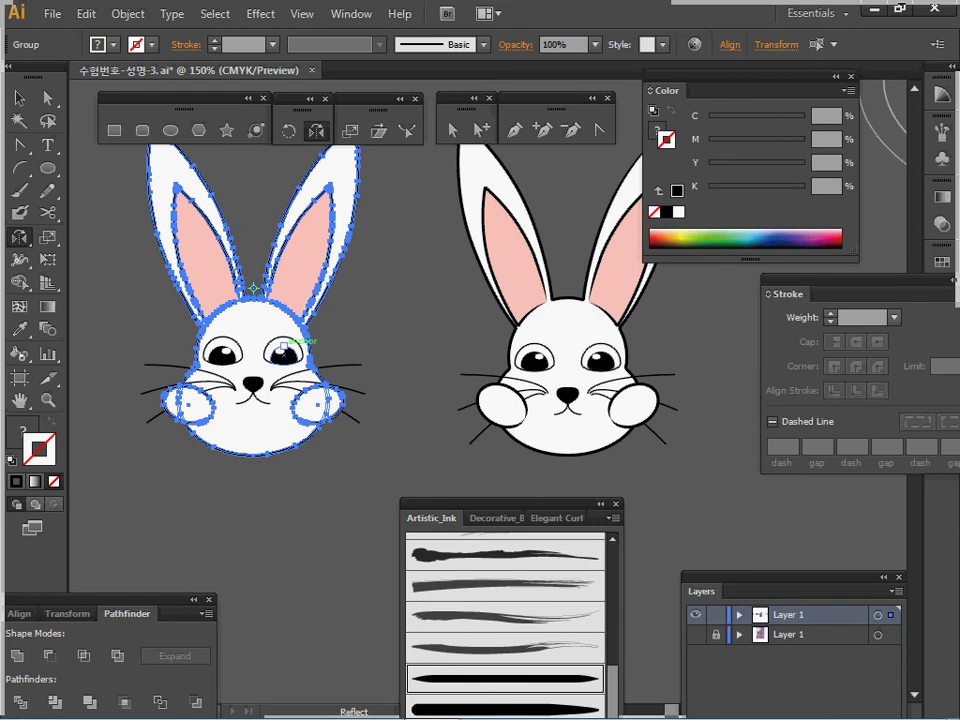
ctrl+click(398, 340)
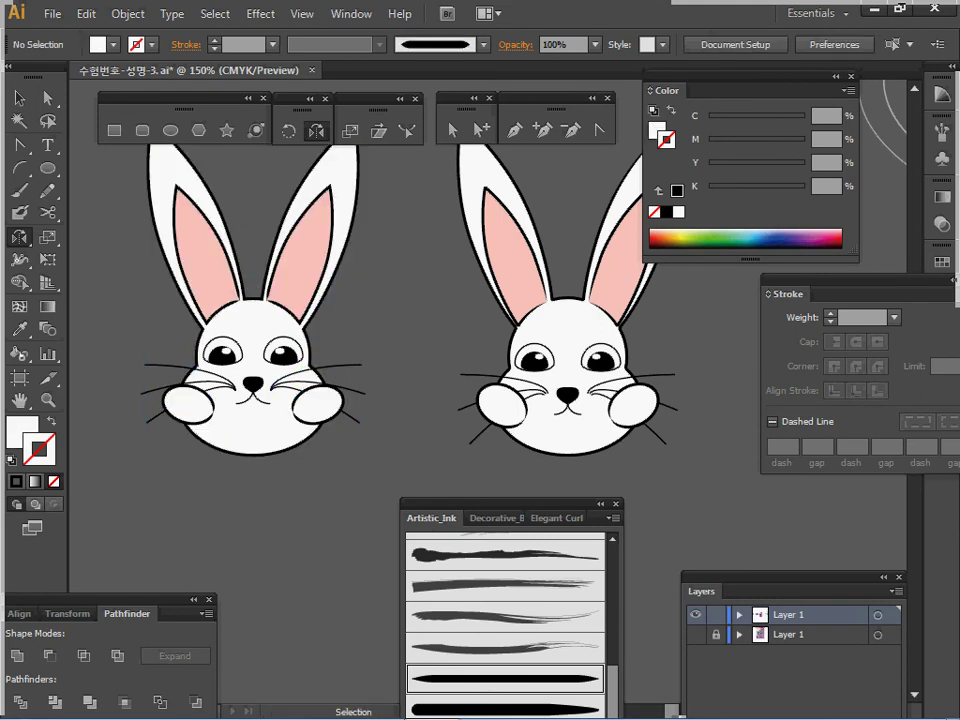
key(o)
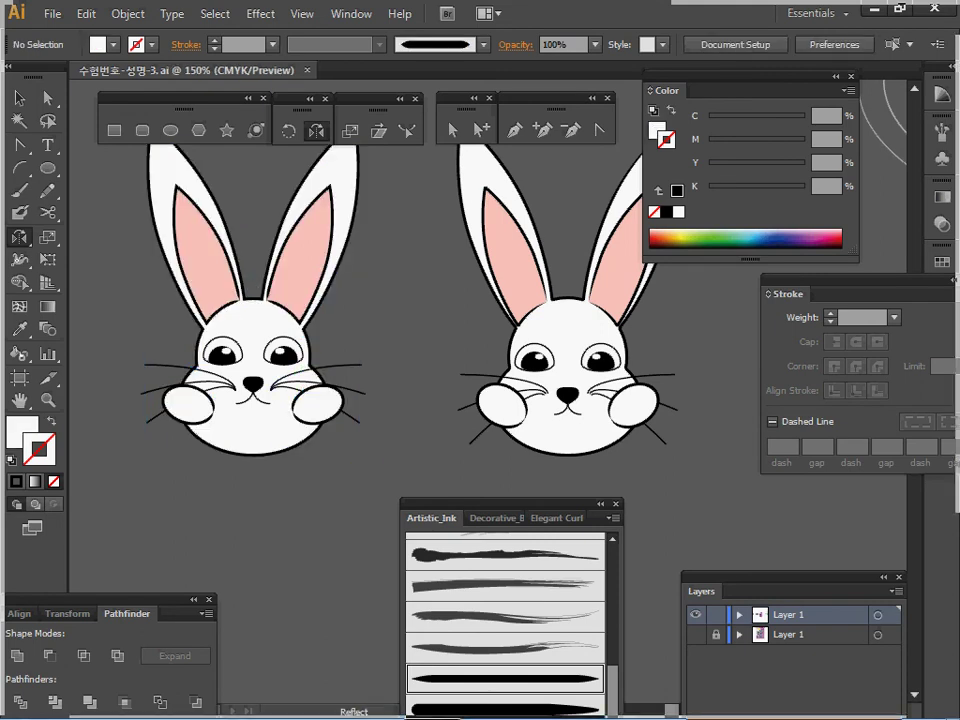
- Zoom out to 100% and bring the Artistic_Ink brush library fully into view
key(z)
ctrl+alt+click(612, 478)
drag(566, 445, 612, 400)
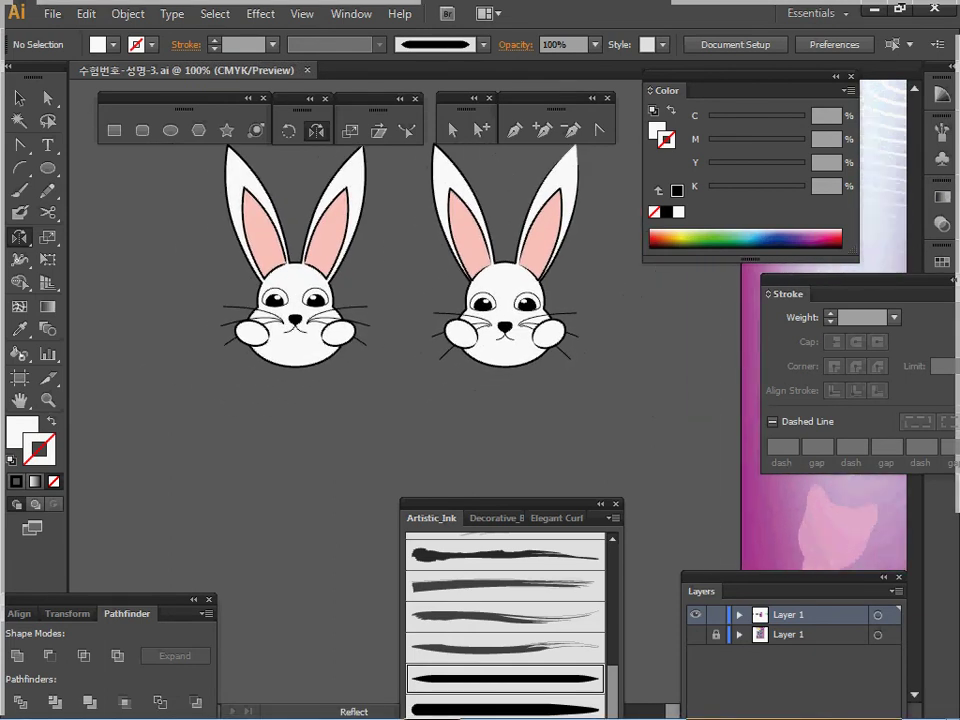
mouse_move(505, 503)
mouse_down()
mouse_move(476, 398)
mouse_move(472, 335)
mouse_up()
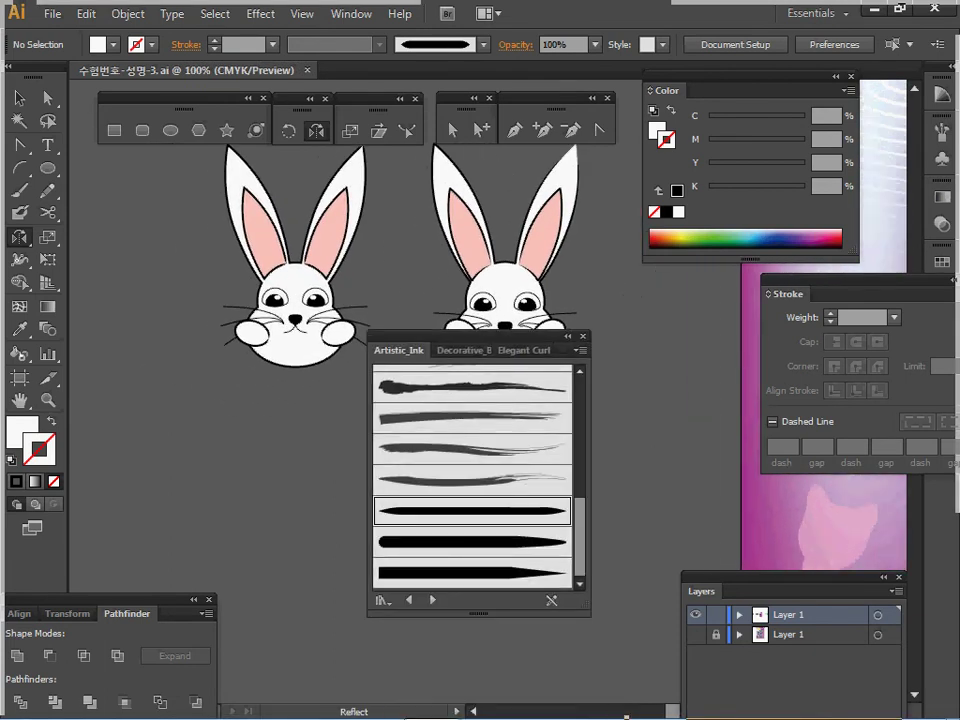
- Load the Decorative_Banners and Seals brush library, pick the Banner 1 brush and close the library
click(381, 600)
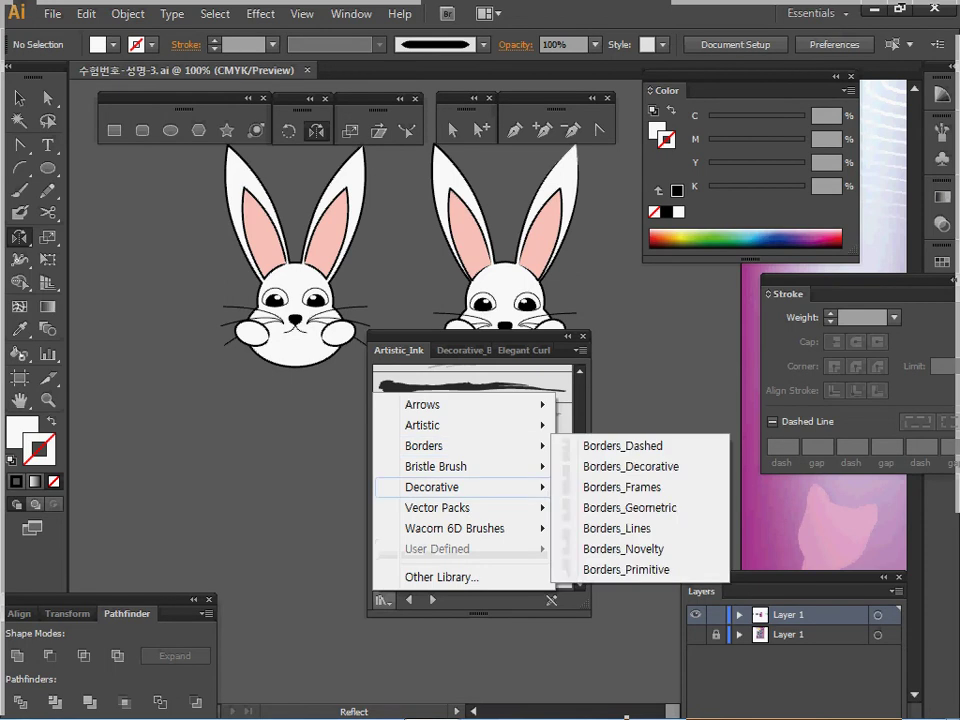
mouse_move(432, 487)
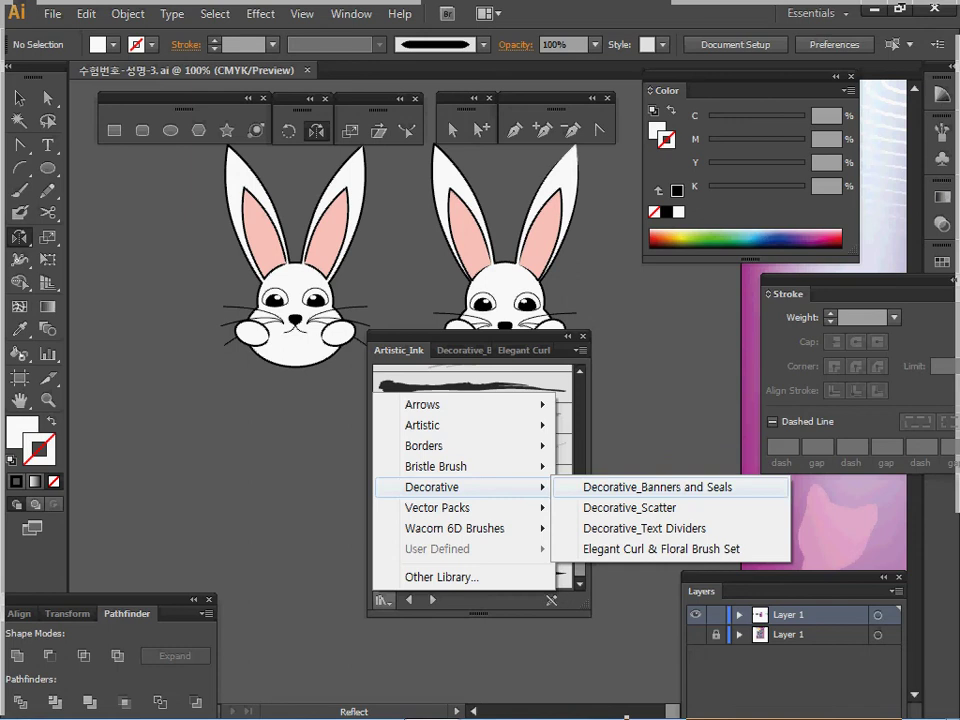
click(657, 487)
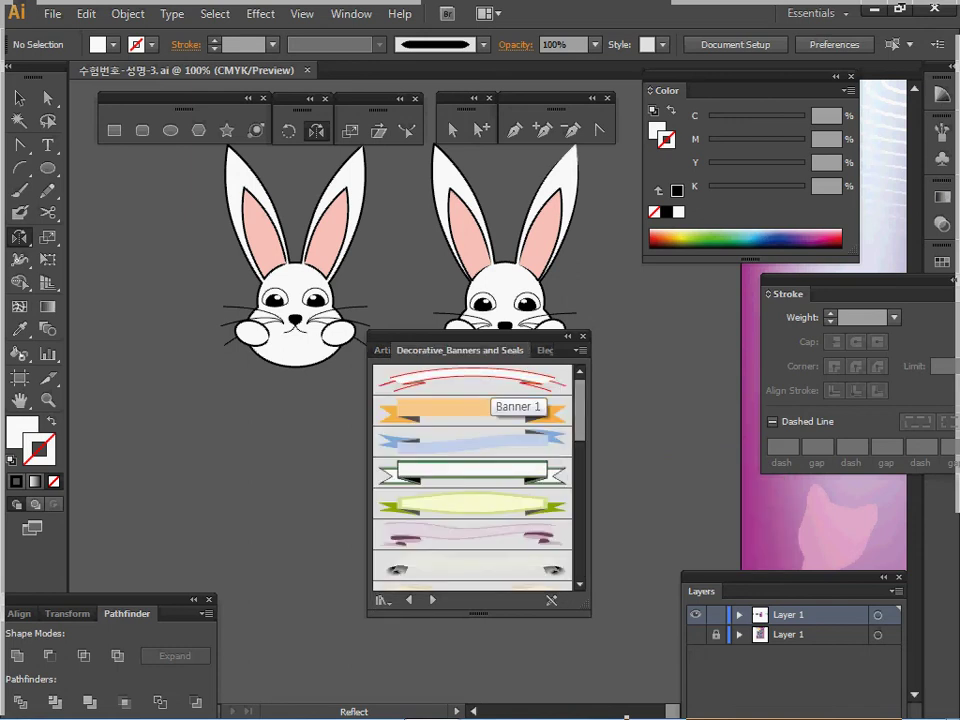
click(490, 381)
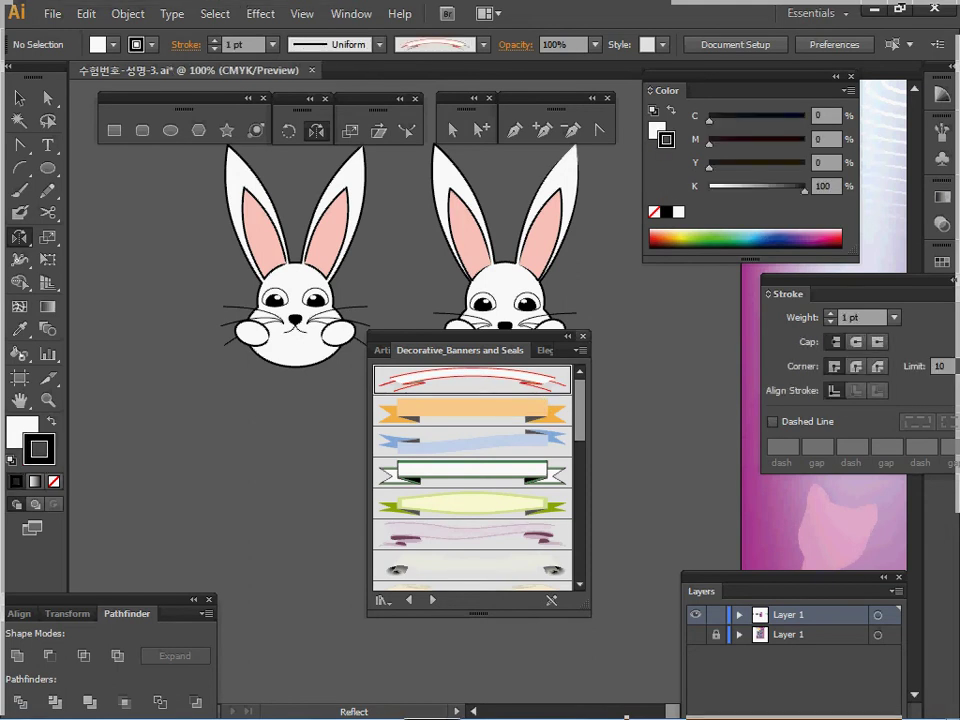
click(583, 336)
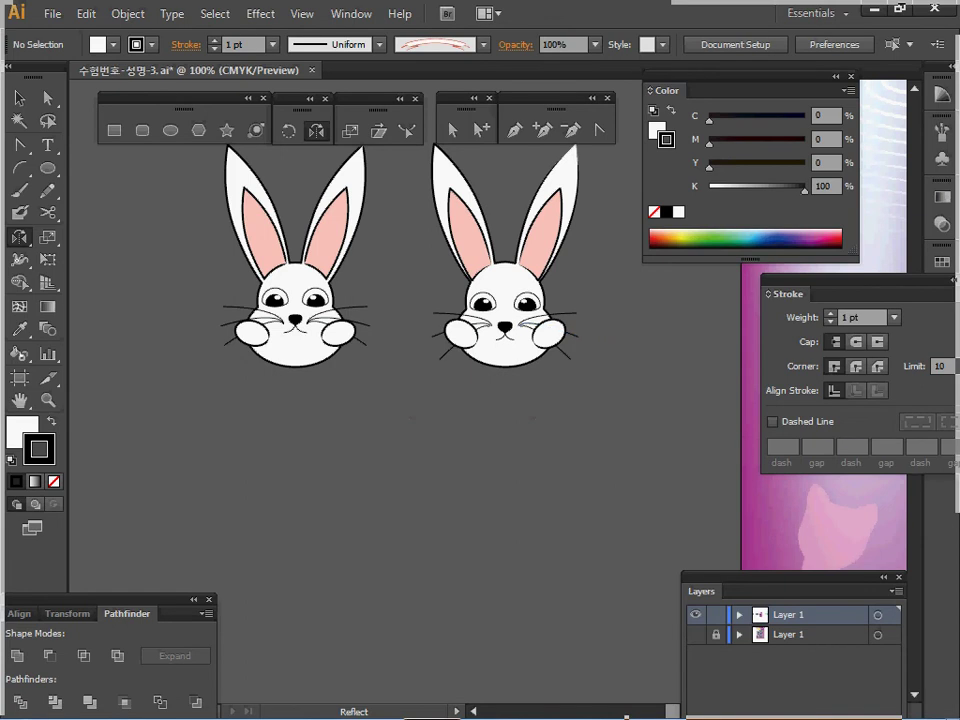
- Draw a horizontal line just below the right rabbit's chin and apply the white Banner 1 brush with the red outline to it
ctrl+alt+click(487, 417)
drag(487, 417, 264, 468)
drag(380, 412, 384, 424)
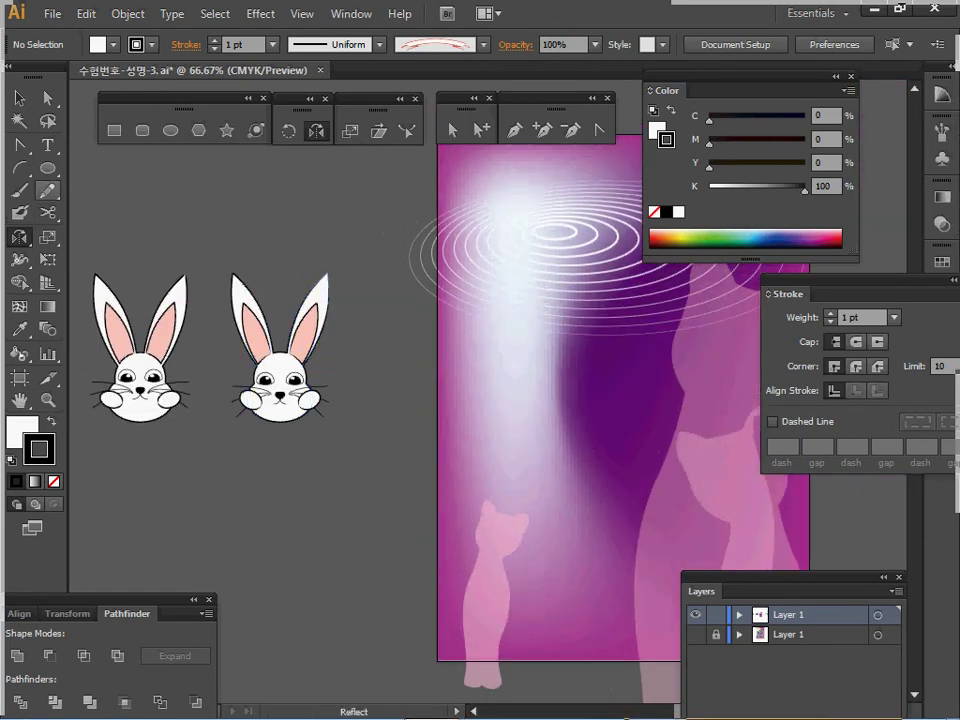
click(19, 167)
click(110, 167)
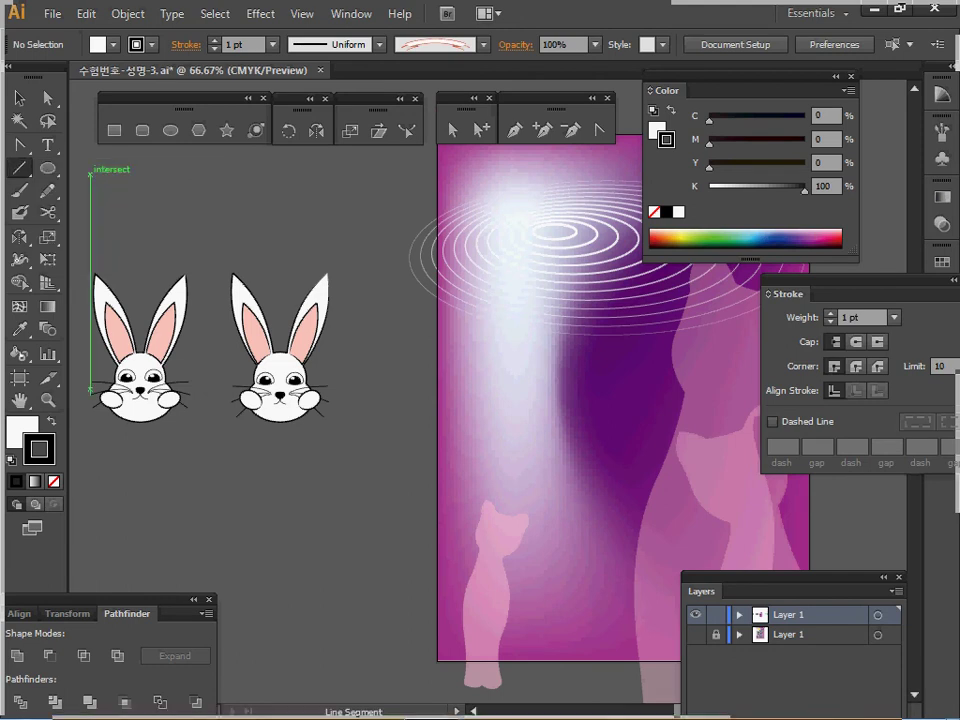
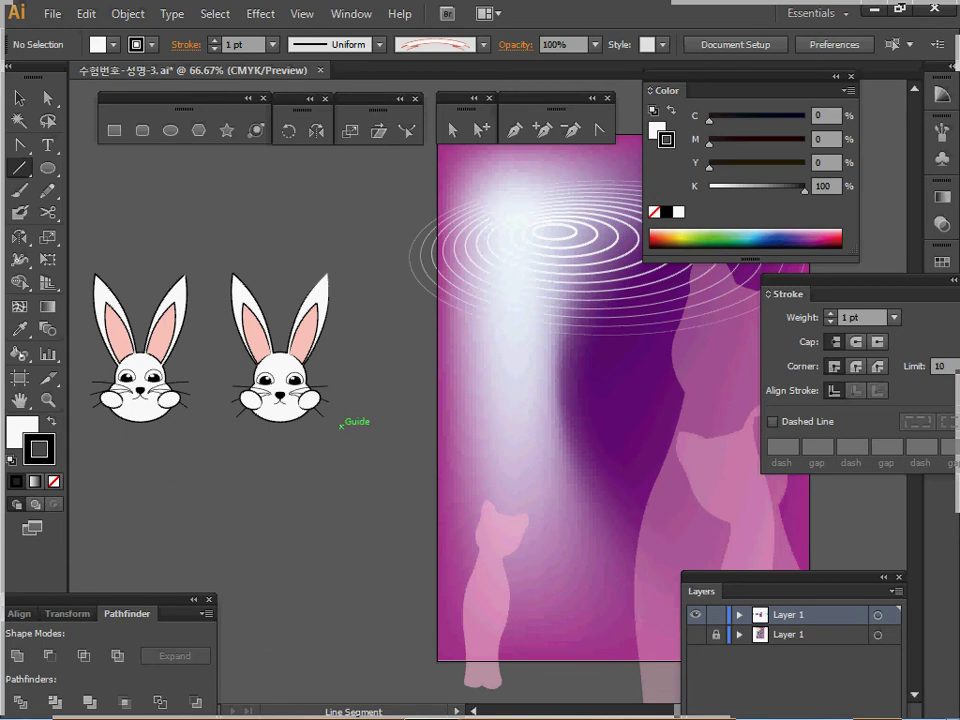
drag(345, 423, 204, 424)
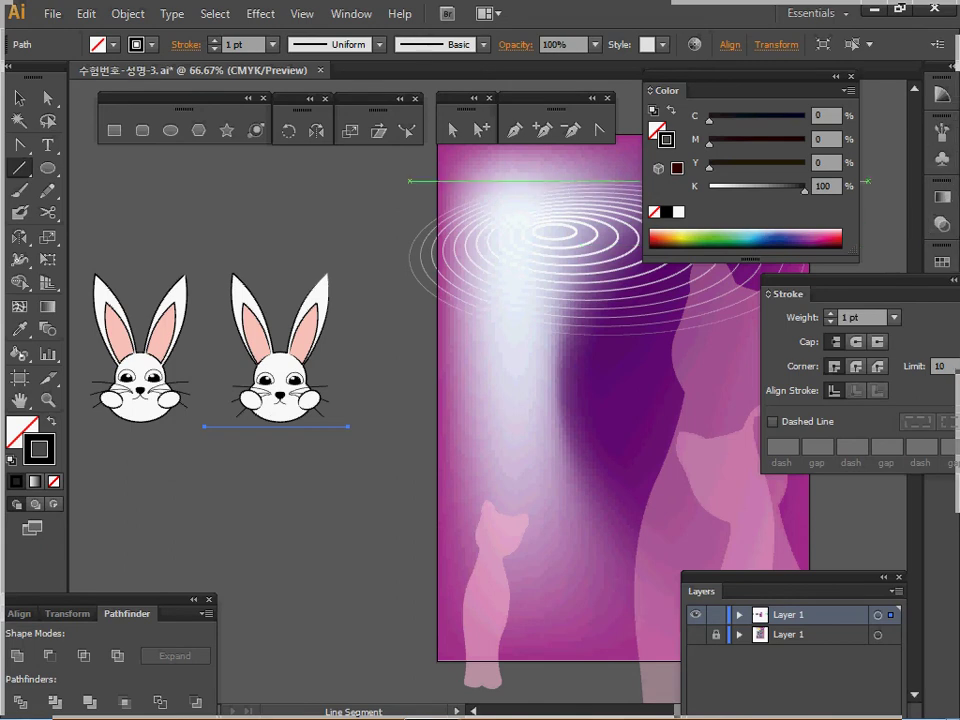
click(484, 44)
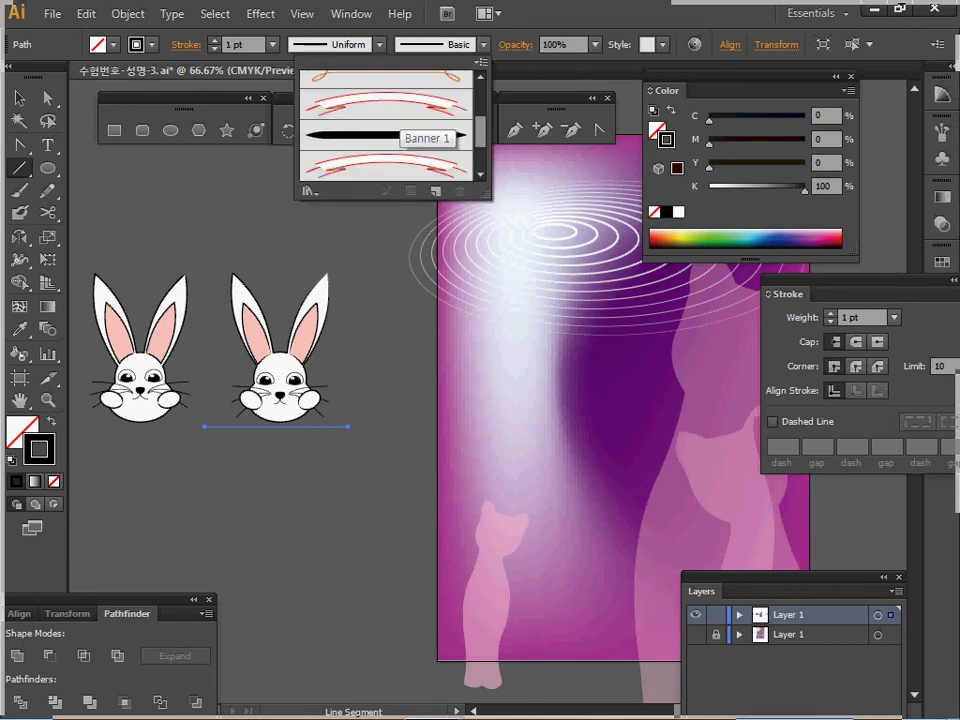
click(420, 104)
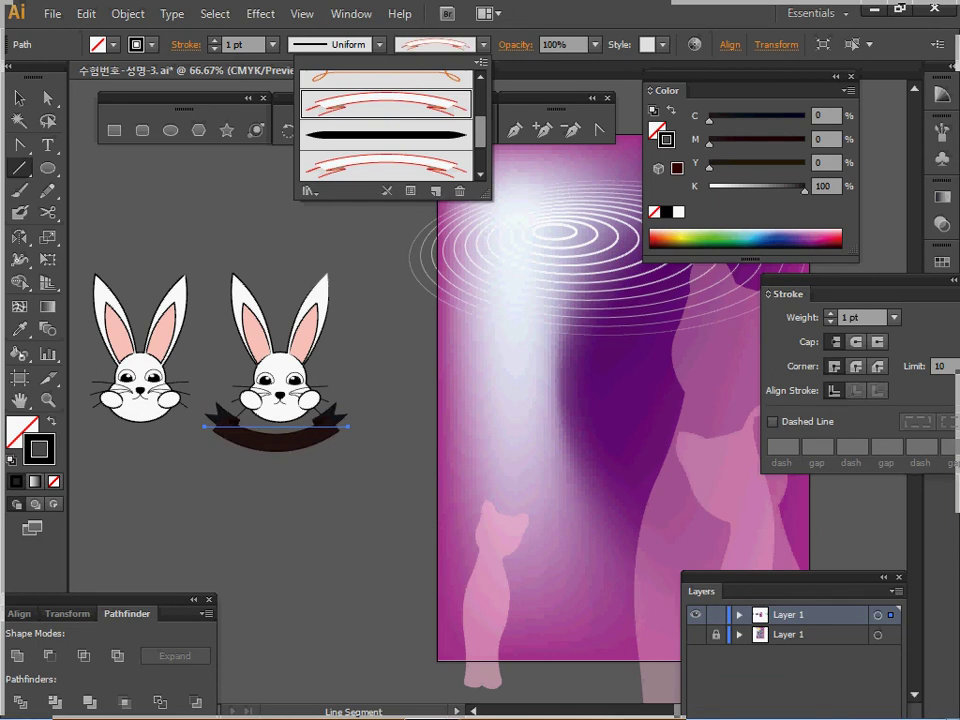
click(388, 166)
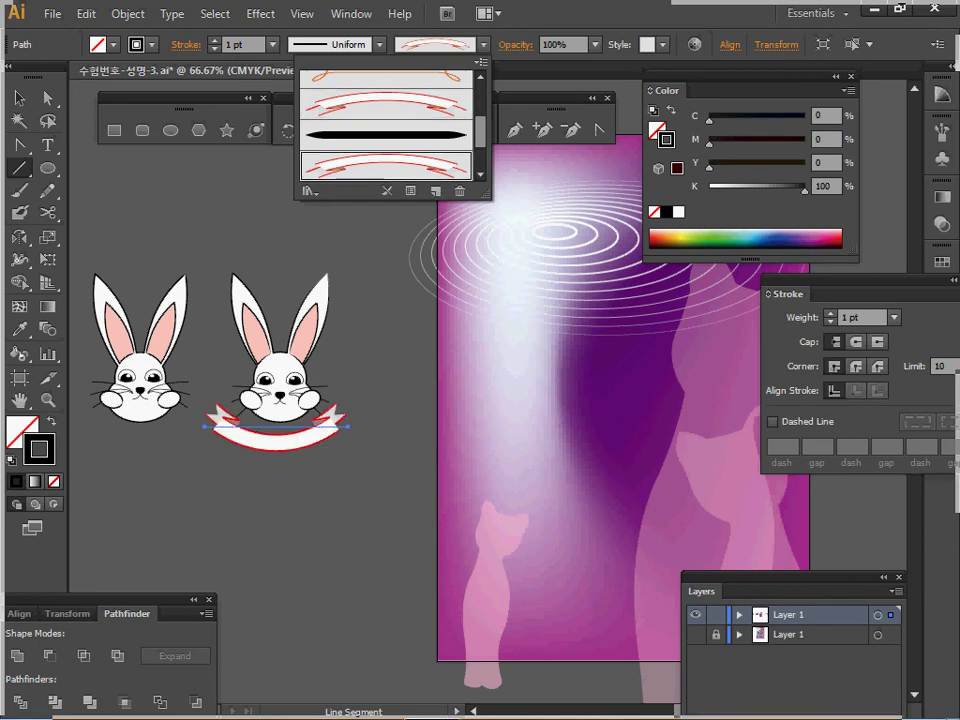
- Set the banner line's stroke weight to 2 pt
key(ctrl)
ctrl+click(307, 427)
drag(307, 427, 316, 412)
ctrl+click(311, 428)
drag(463, 325, 355, 385)
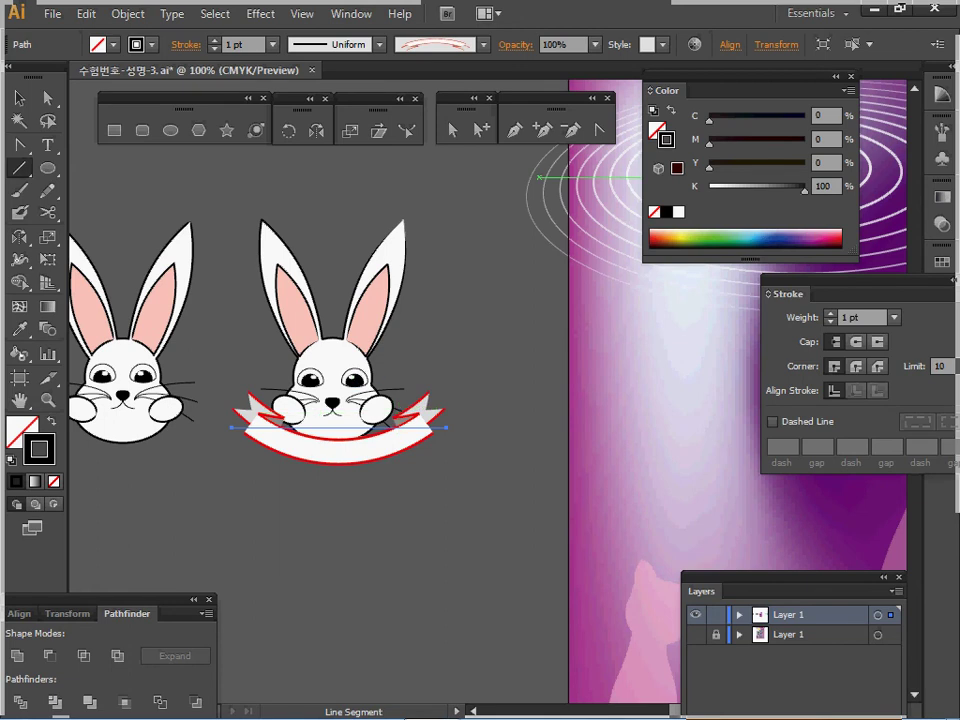
click(214, 41)
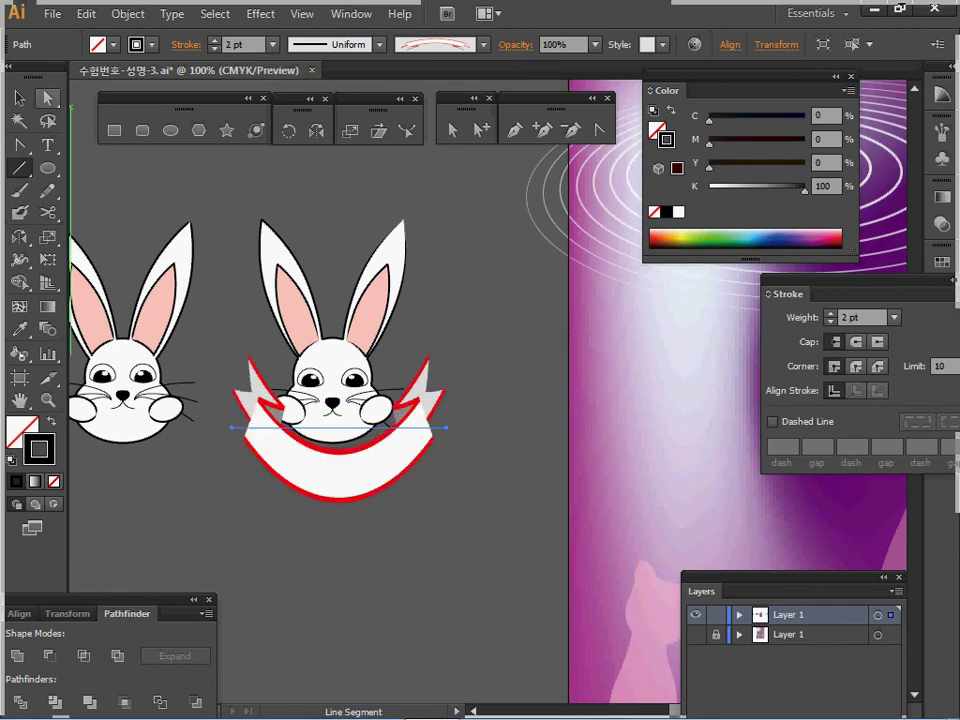
- Lengthen the banner line from its right end, then centre the banner across the lower part of the right rabbit's face
key(a)
drag(446, 427, 512, 427)
click(531, 466)
click(472, 438)
click(19, 98)
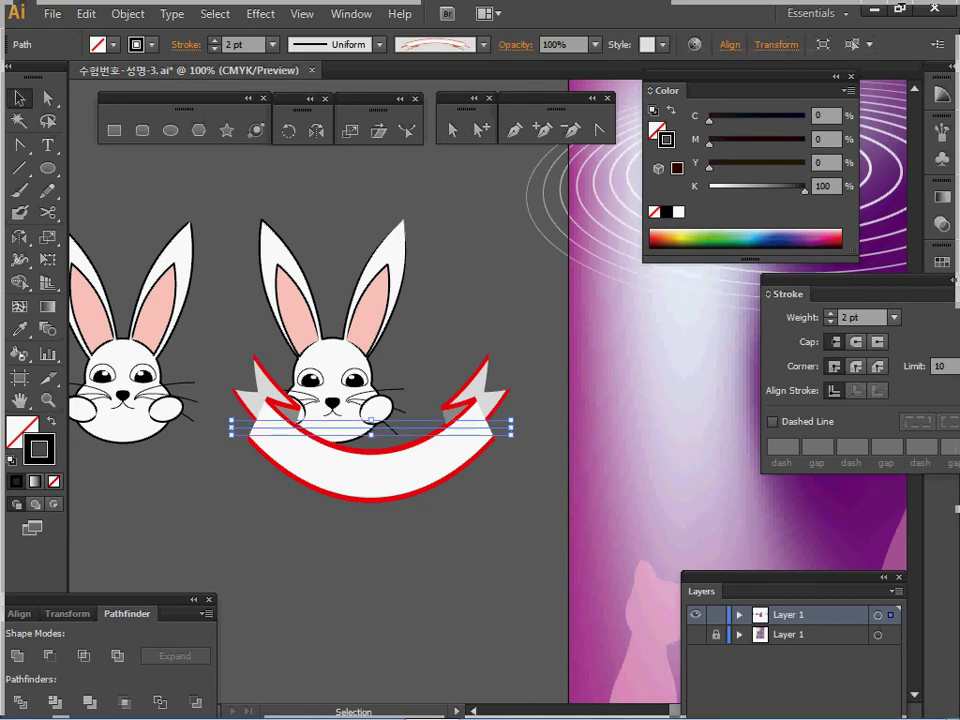
drag(417, 447, 371, 454)
drag(383, 447, 423, 441)
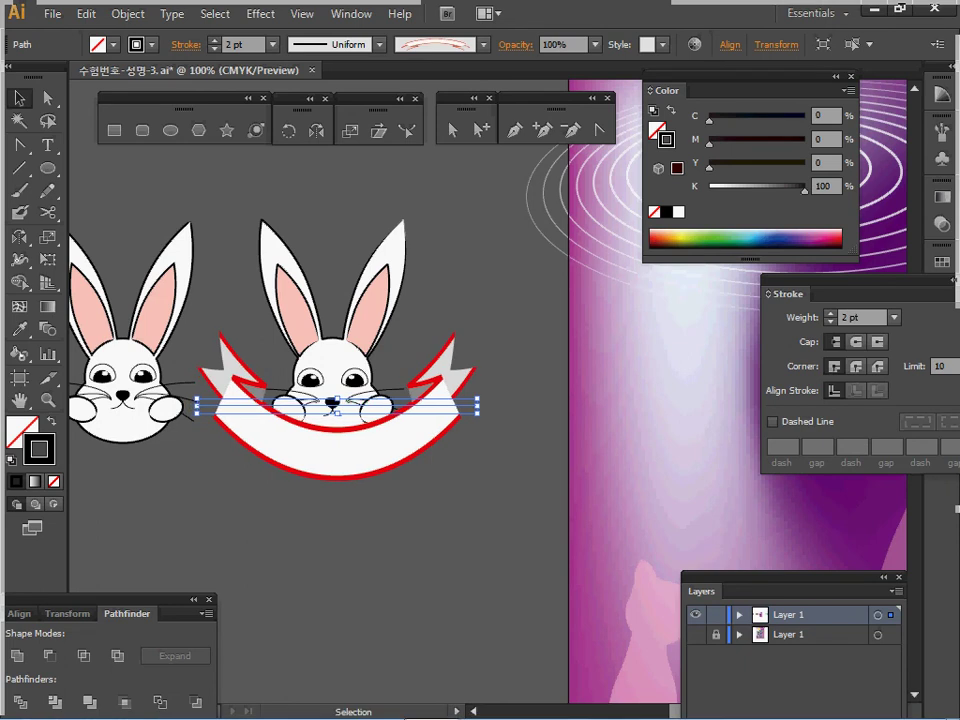
- Bring both paws of the right rabbit in front of the banner, nudge the banner slightly upward and deselect it
click(288, 408)
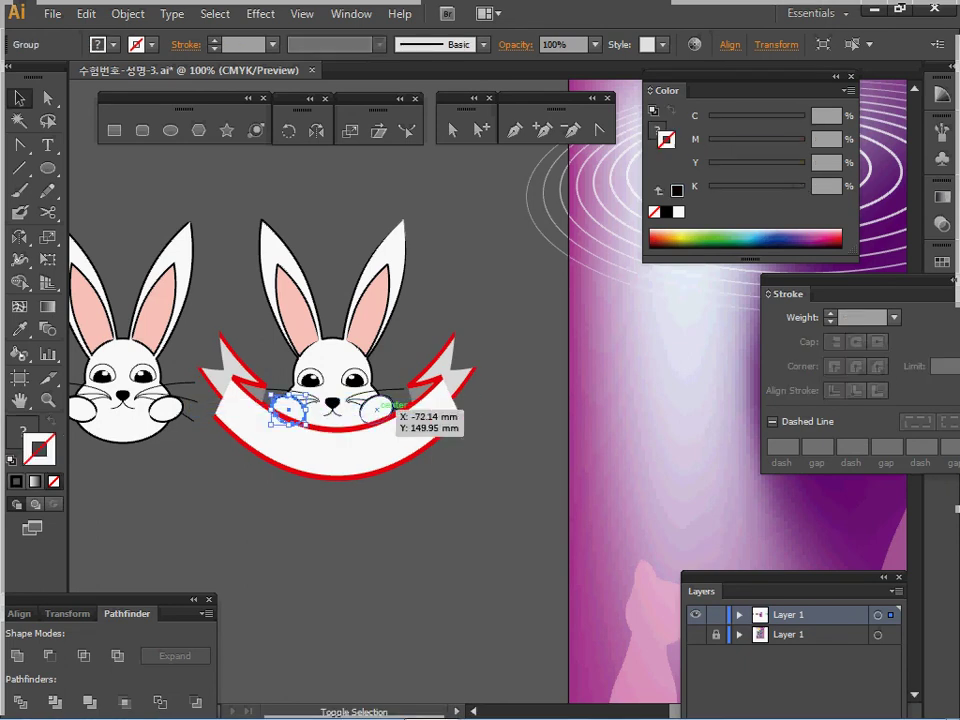
shift+click(377, 408)
right_click(373, 408)
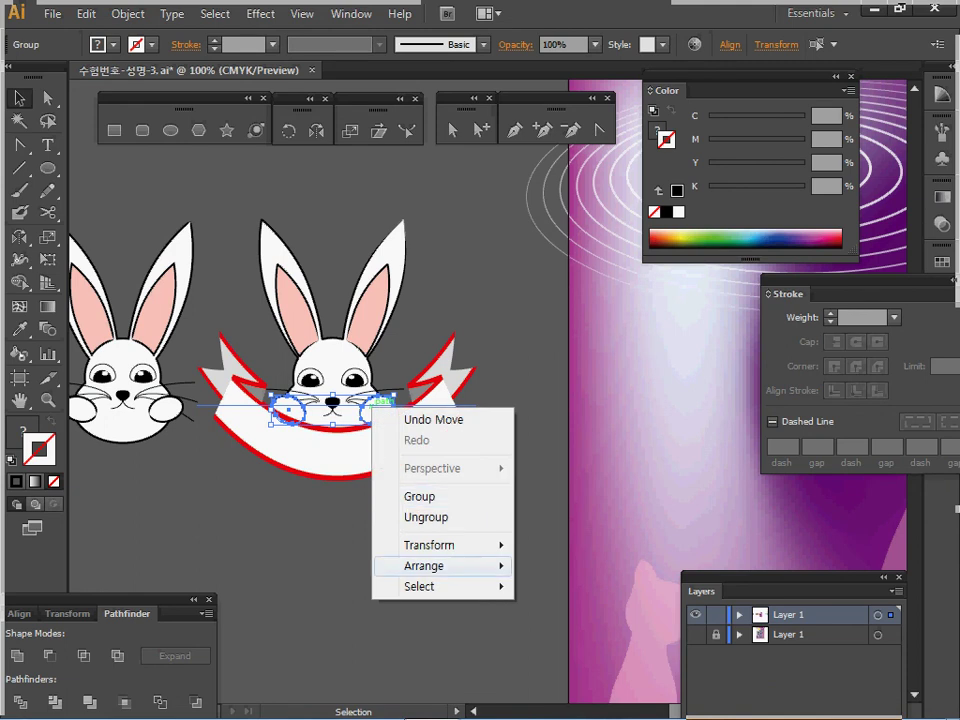
mouse_move(470, 565)
click(575, 564)
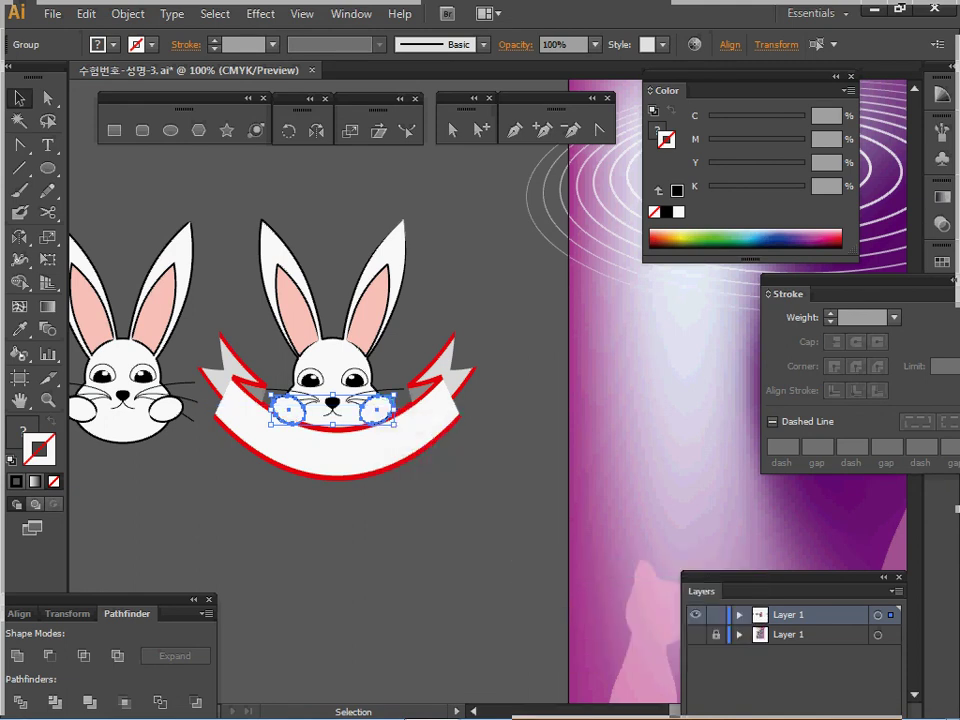
key(ctrl+shift+a)
drag(406, 443, 370, 432)
click(440, 498)
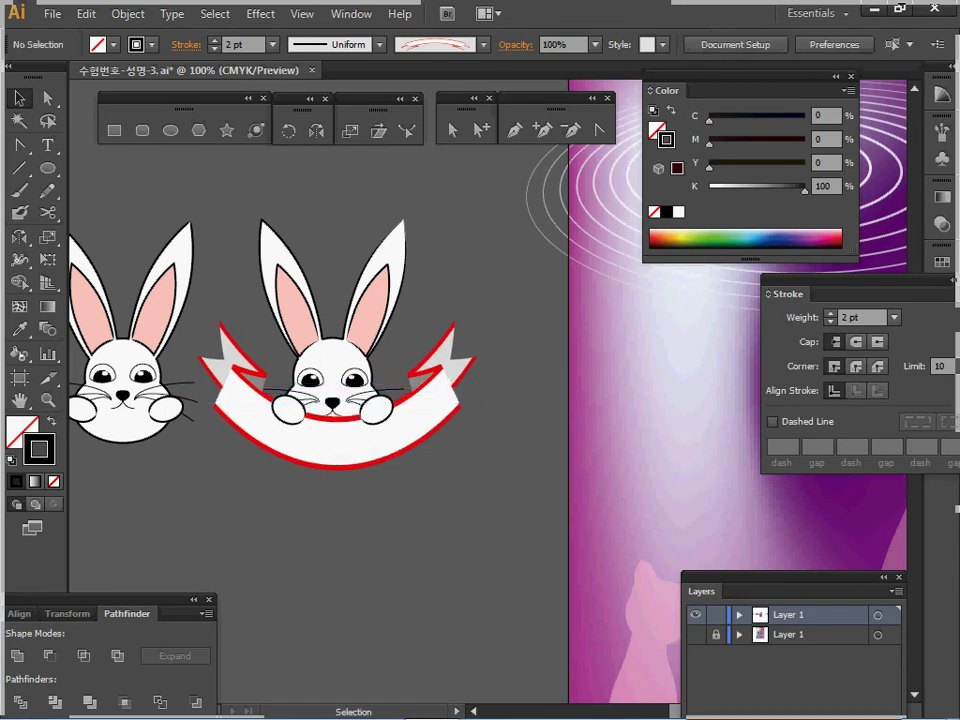
- Cut the right rabbit with its banner and paste it onto the poster, aligned with the rabbit in the reference image
drag(195, 214, 478, 466)
key(Delete)
drag(650, 430, 379, 456)
drag(676, 529, 511, 484)
key(ctrl+v)
drag(440, 388, 199, 334)
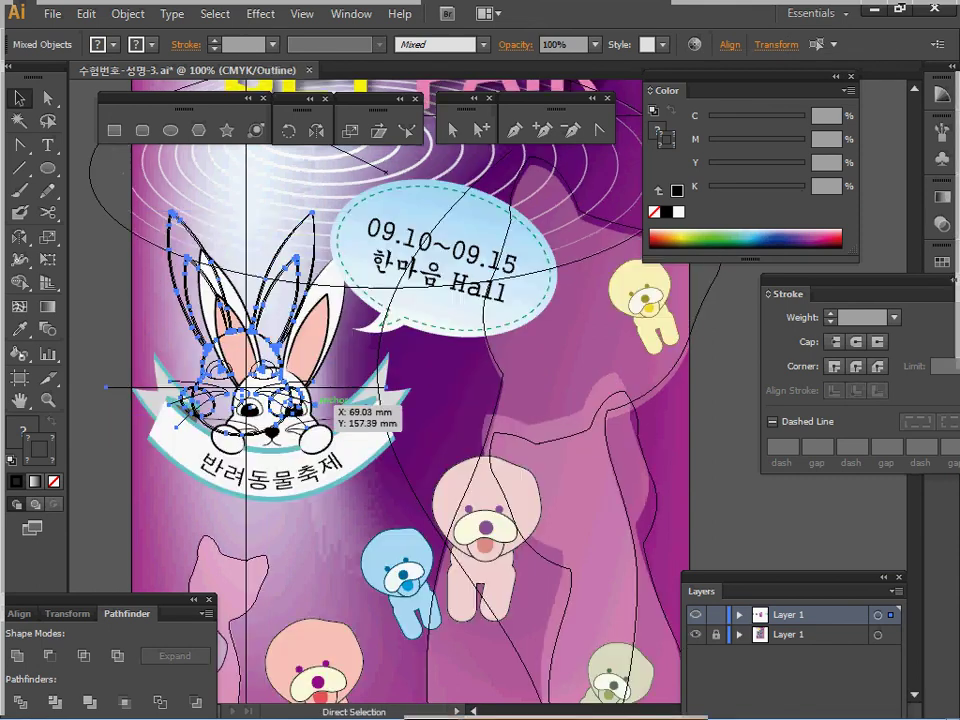
drag(320, 385, 304, 403)
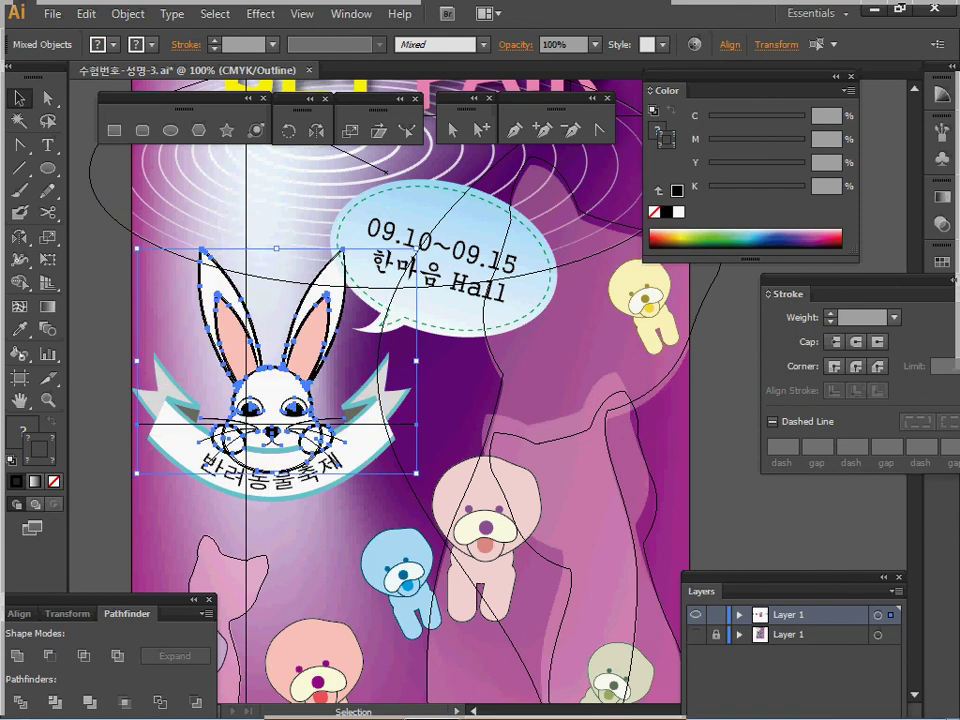
- Hide the locked reference layer, return the artwork layer to preview display and deselect everything
click(696, 634)
ctrl+click(696, 615)
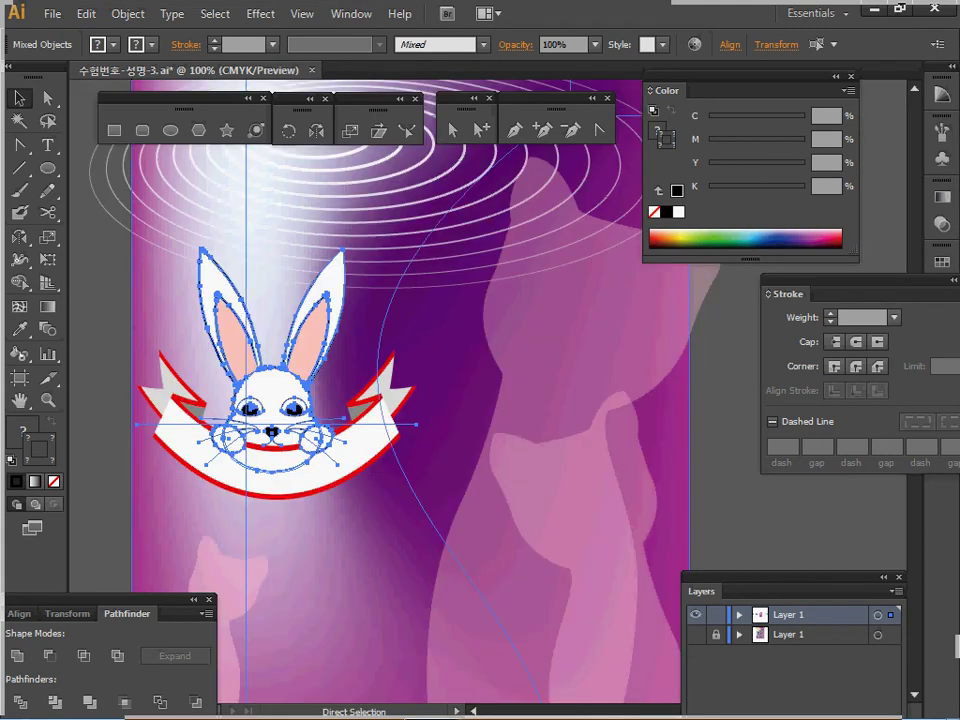
key(ctrl+shift+a)
ctrl+alt+click(287, 490)
drag(287, 490, 55, 576)
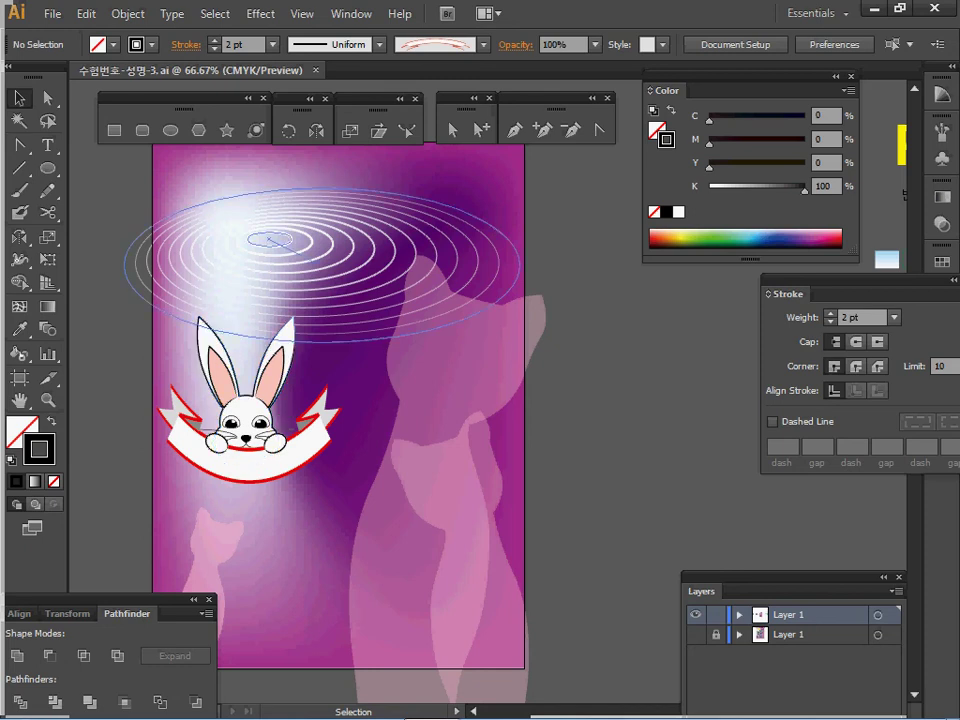
- Move the "반려동물축제" text from beside the poster onto the rabbit's banner
key(space)
drag(517, 386, 221, 516)
drag(645, 322, 579, 361)
key(space)
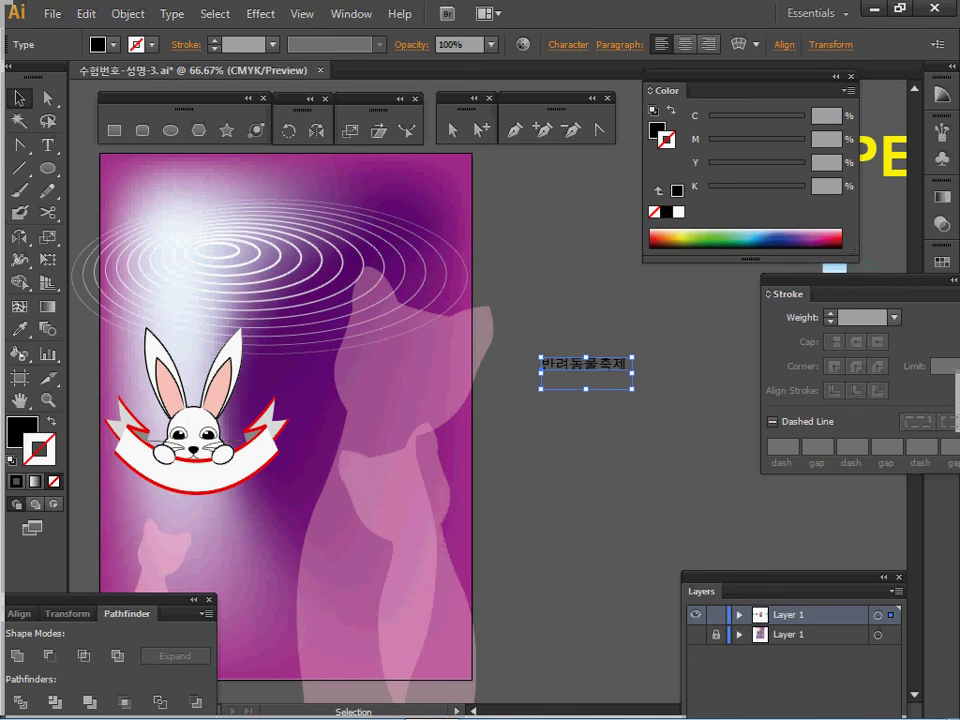
drag(585, 364, 196, 474)
key(ctrl+equal)
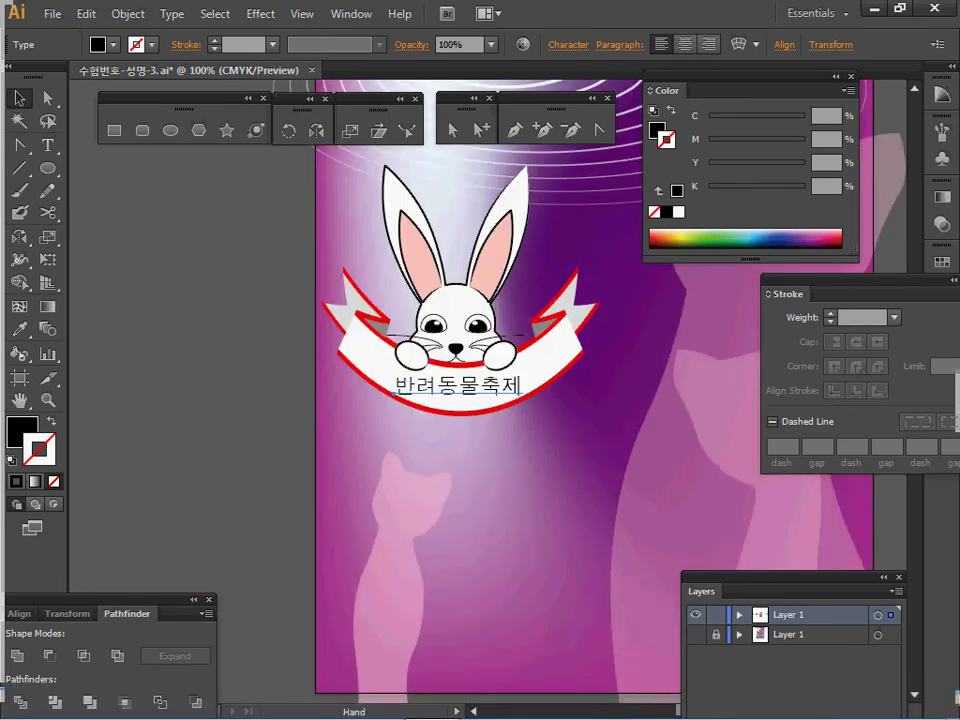
drag(456, 400, 319, 444)
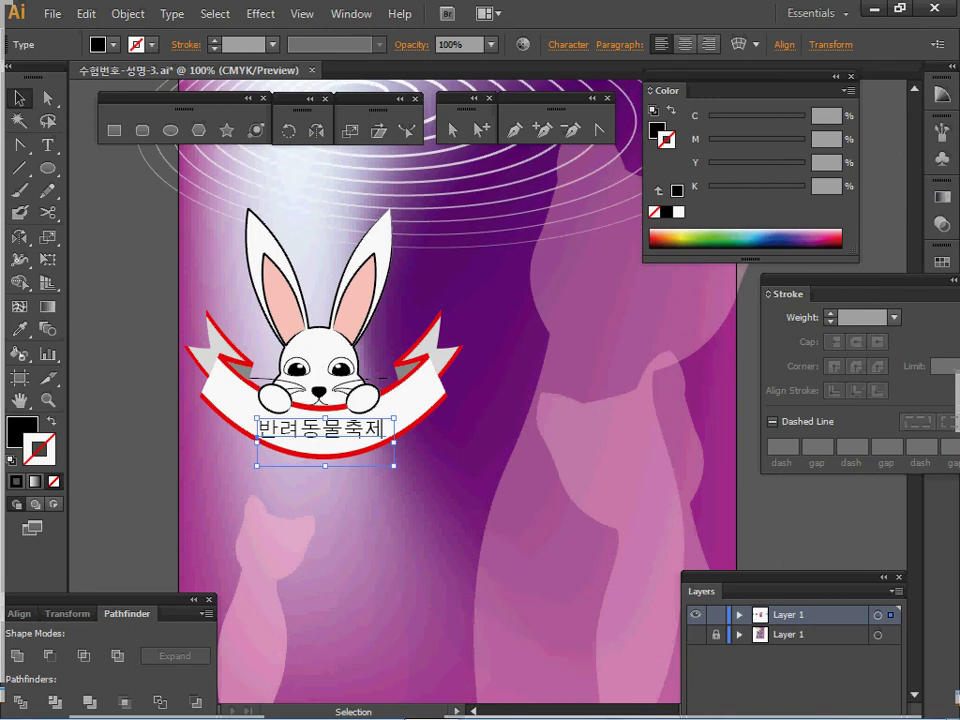
- Warp the "반려동물축제" text with a horizontal Arc envelope at -40% bend, with preview enabled
click(127, 14)
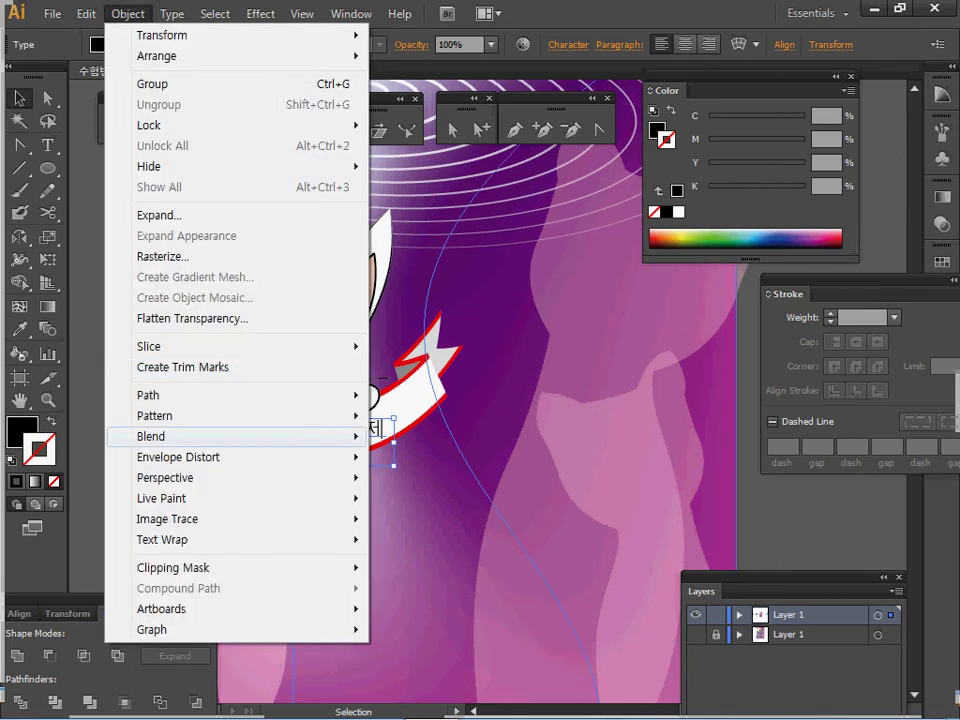
mouse_move(200, 457)
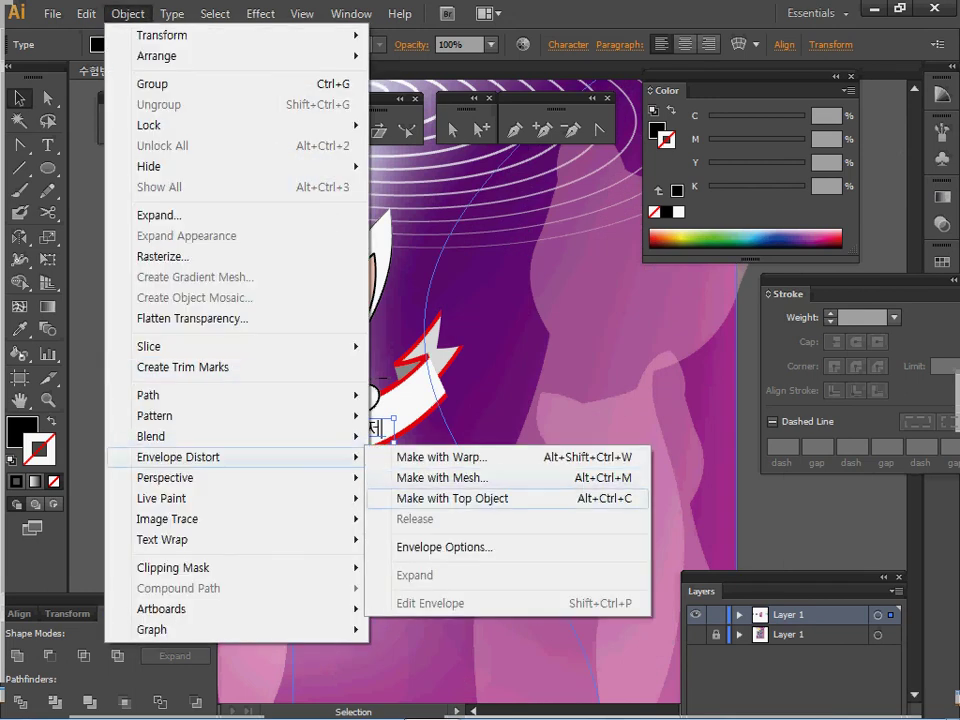
click(441, 457)
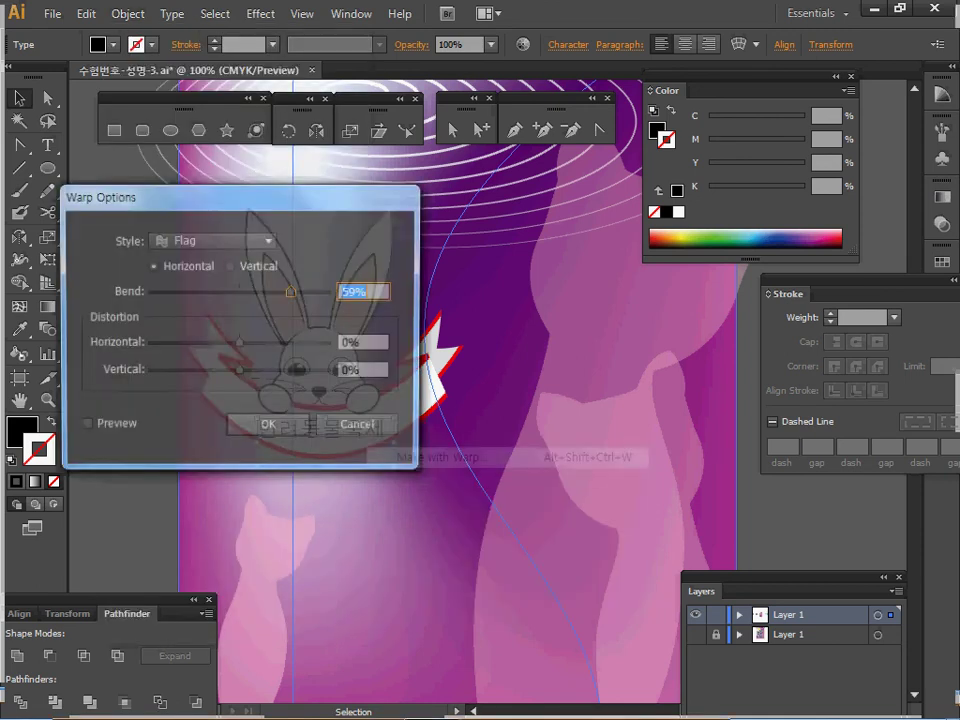
click(83, 426)
drag(200, 195, 545, 260)
click(552, 305)
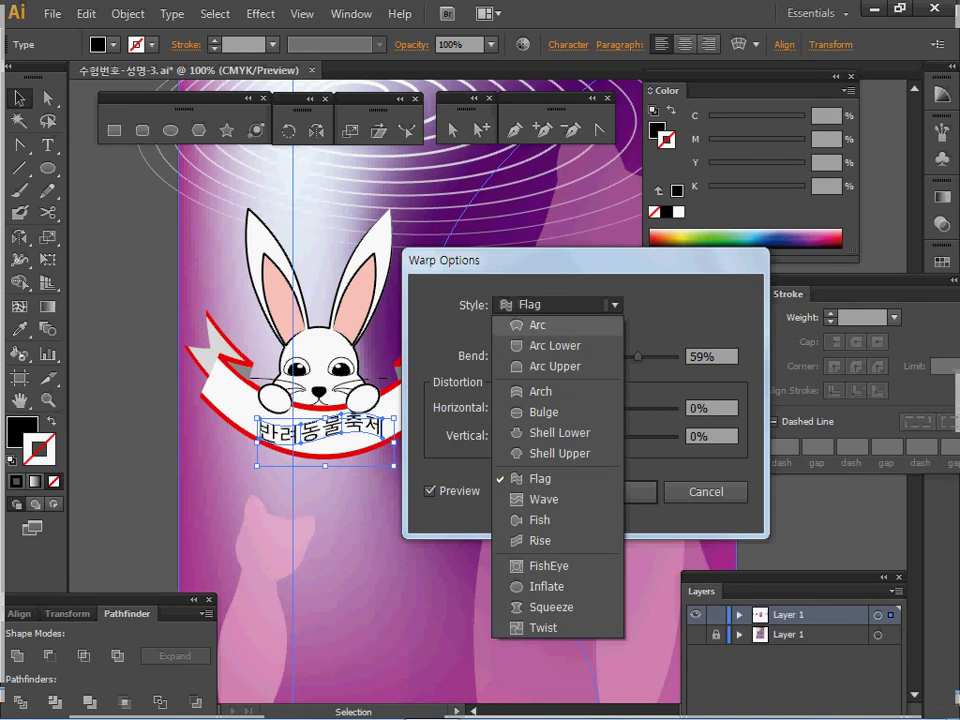
click(537, 325)
key(Tab)
text(-40)
key(Tab)
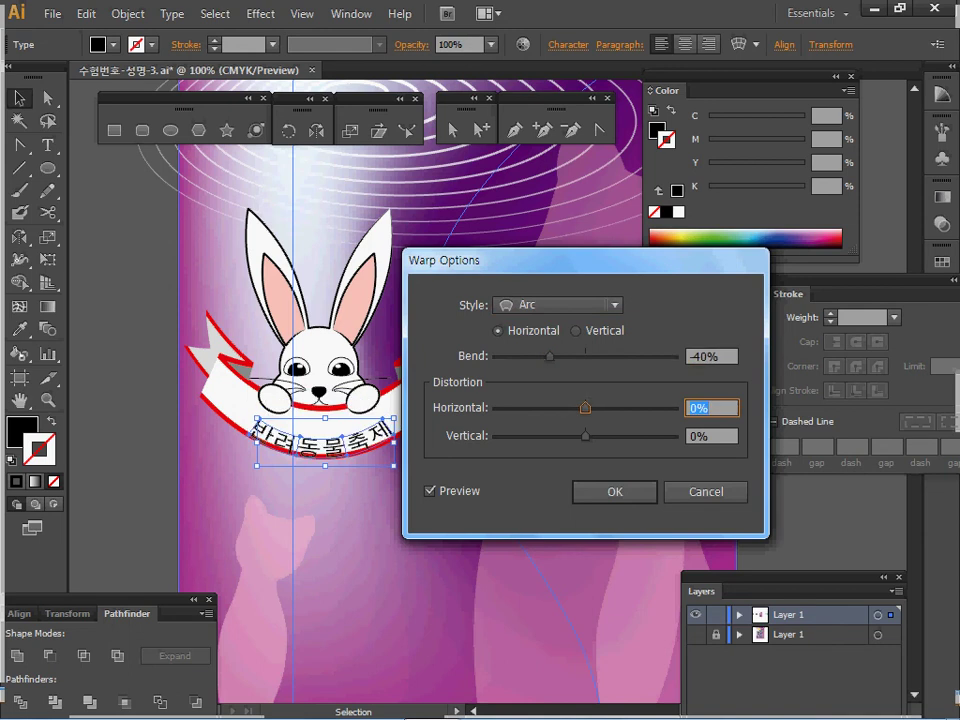
drag(450, 260, 521, 238)
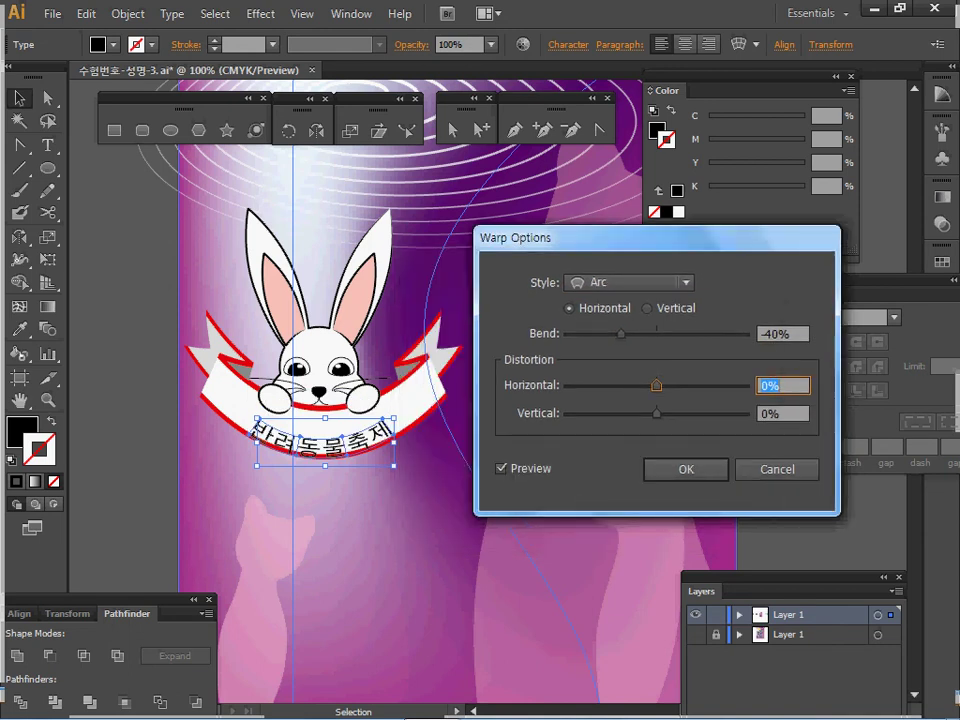
click(686, 469)
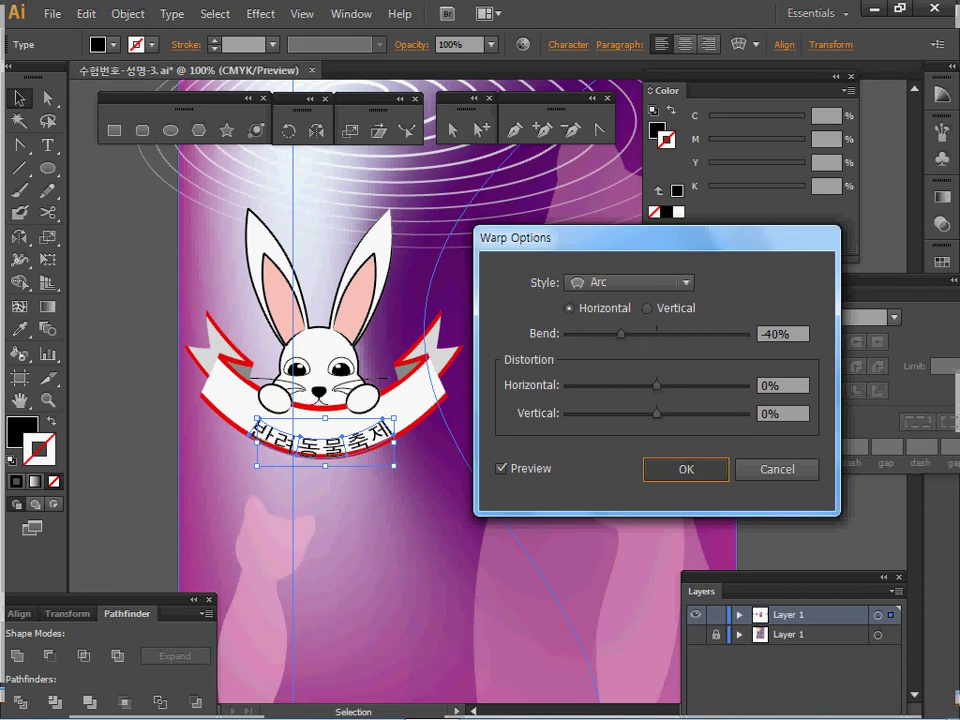
key(Return)
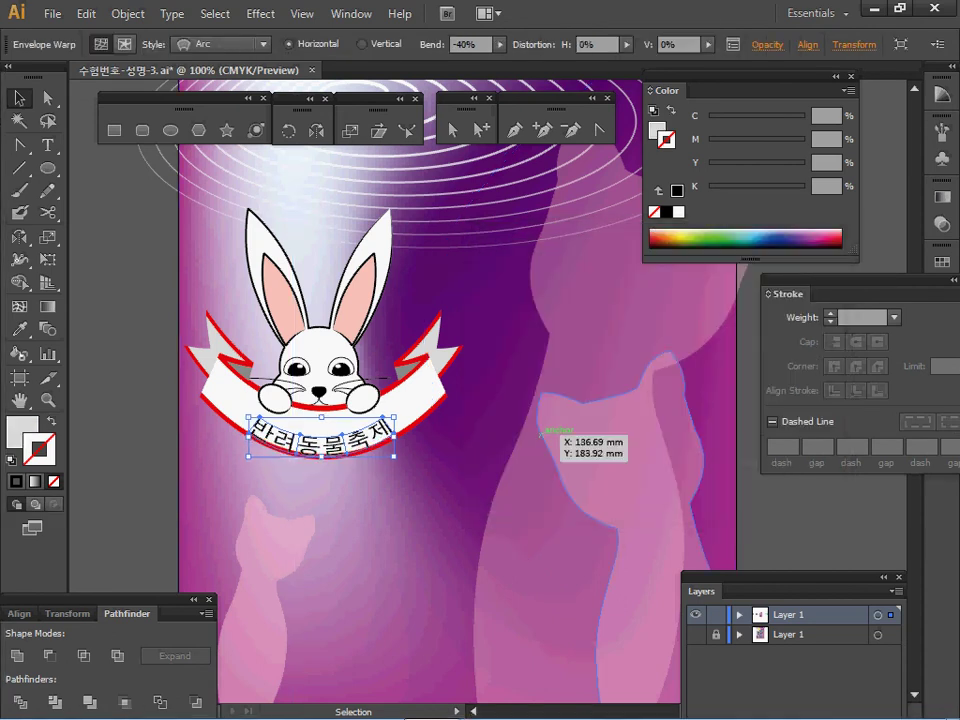
- Nudge the warped "반려동물축제" text upward until it sits centred on the rabbit's white ribbon, and save the file
key(Up)
key(Up)
key(Up)
key(Up)
key(Up)
key(Up)
key(Up)
key(Up)
key(Up)
key(Up)
key(Up)
key(Up)
key(Up)
key(a)
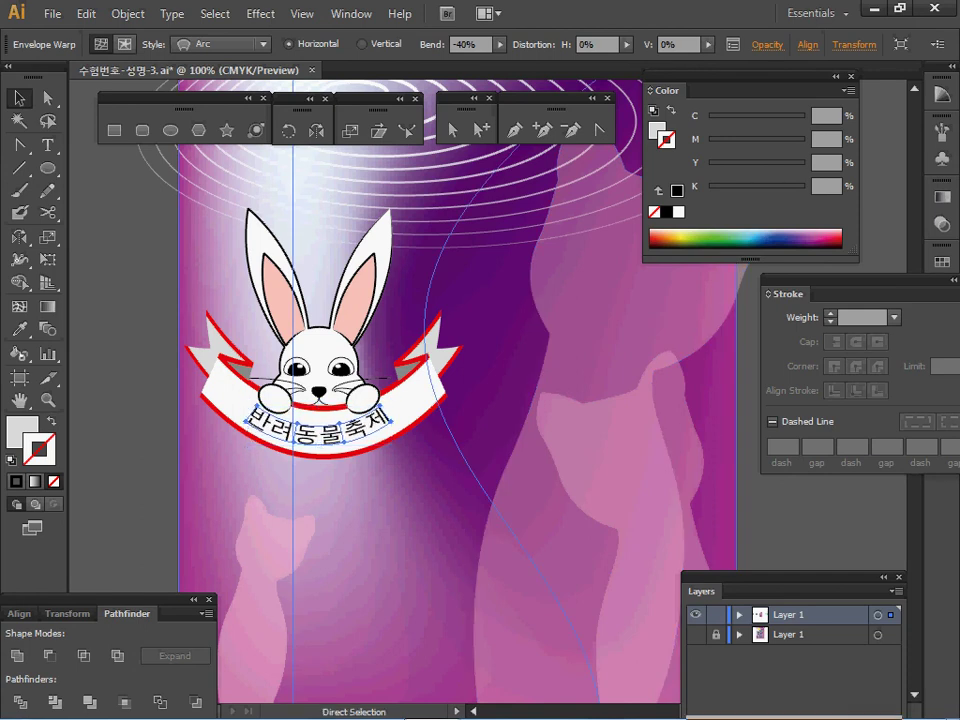
key(ctrl+s)
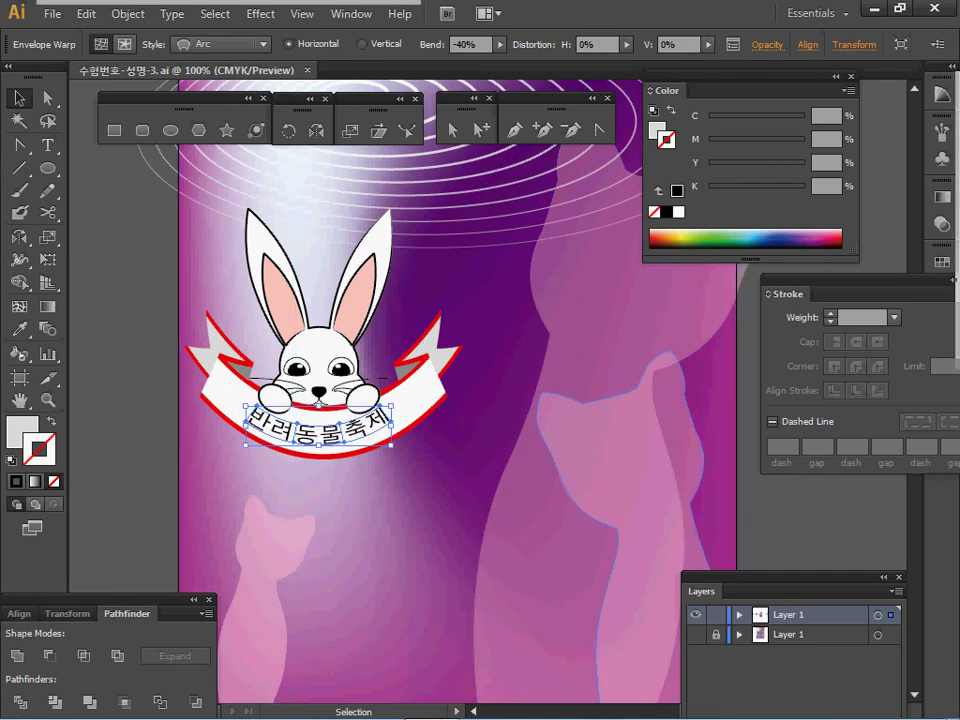
- Draw a grey ellipse over the sample speech bubble at about its size, move it beside the sample, and deselect it
key(space)
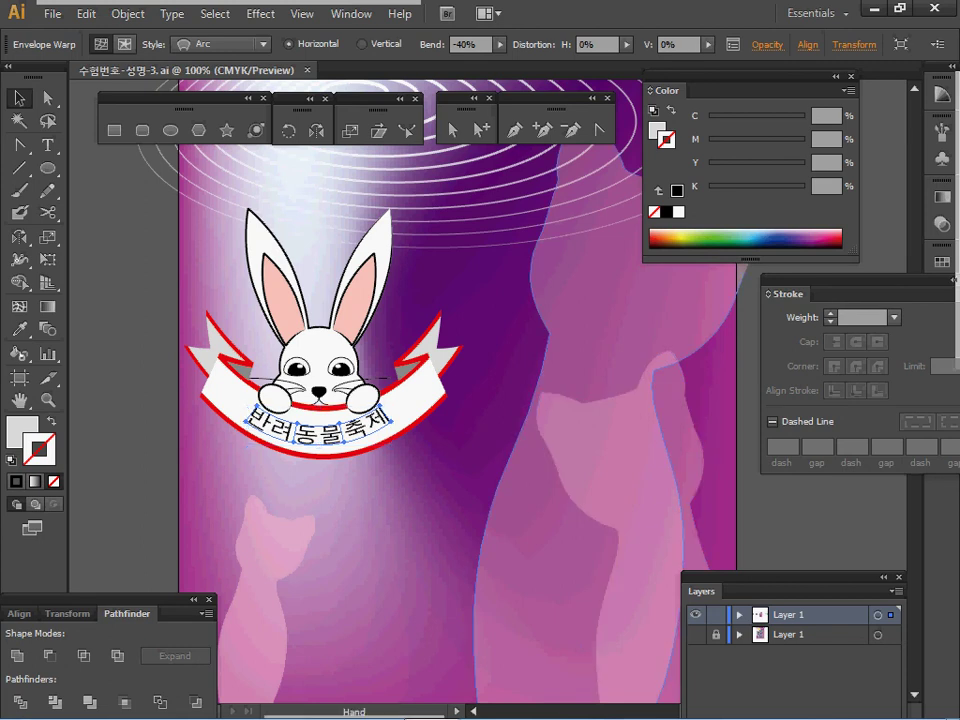
drag(699, 472, 271, 623)
drag(587, 406, 155, 437)
ctrl+alt+click(541, 436)
ctrl+click(516, 413)
ctrl+click(460, 385)
drag(460, 385, 596, 385)
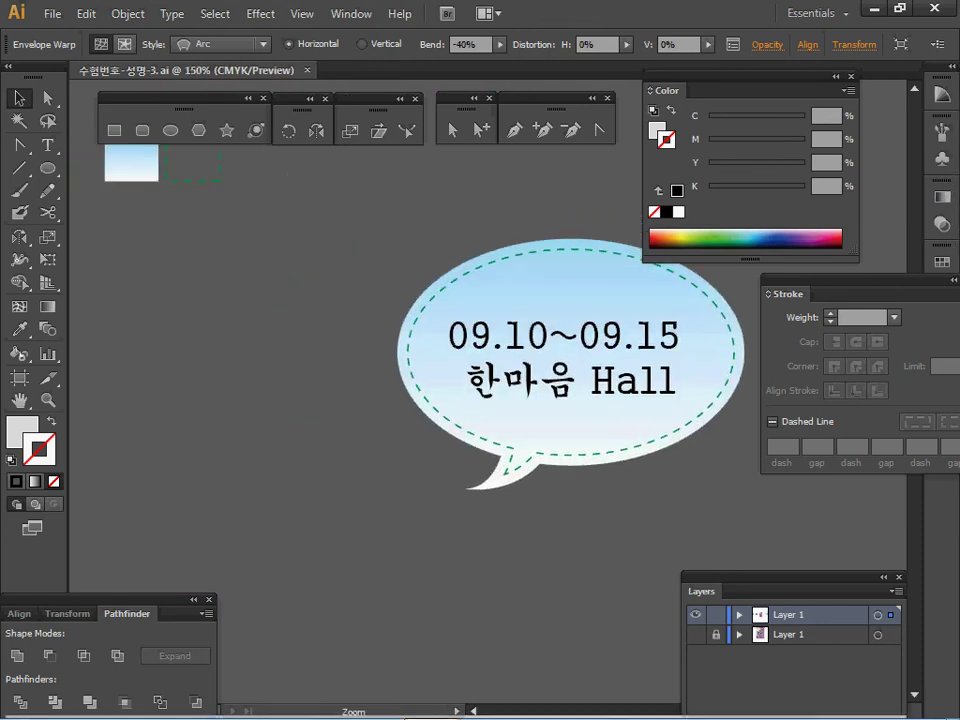
ctrl+alt+click(572, 375)
drag(500, 385, 562, 346)
key(ctrl+shift+a)
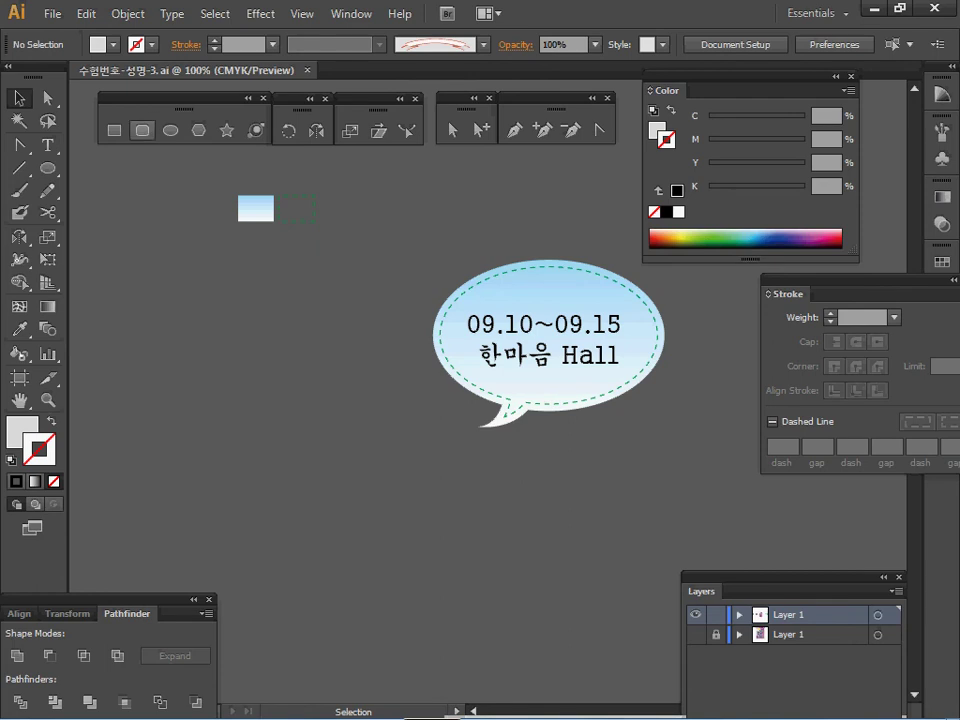
click(171, 130)
drag(425, 249, 664, 409)
drag(564, 285, 303, 279)
key(ctrl+shift+a)
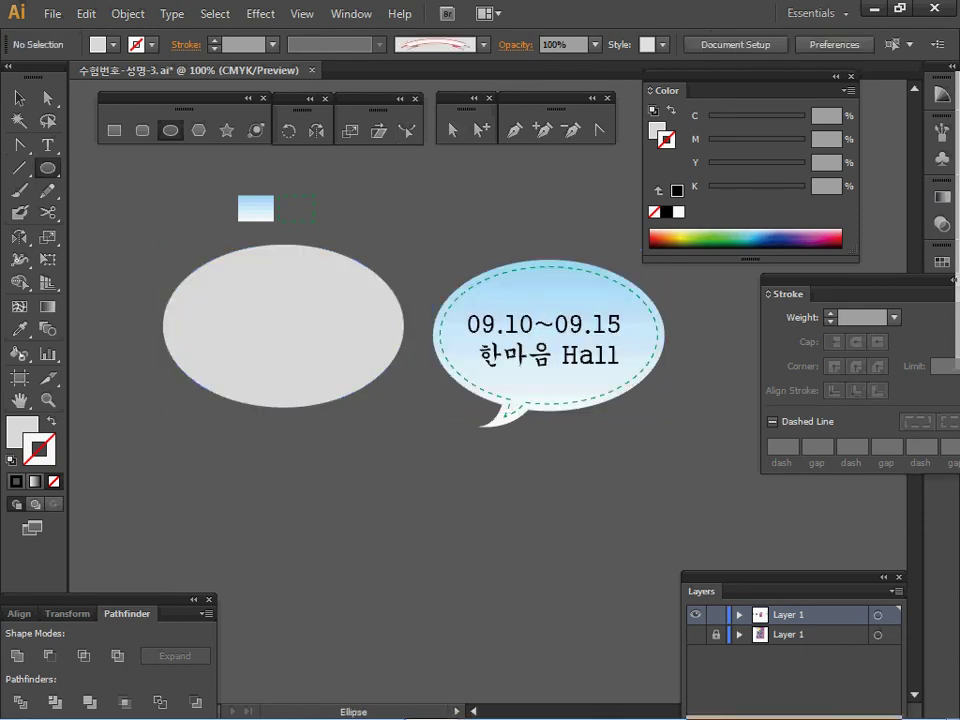
- Draw a closed, curved pointed tail with the Pen tool, overlapping the grey ellipse's lower edge like the sample bubble's tail
key(p)
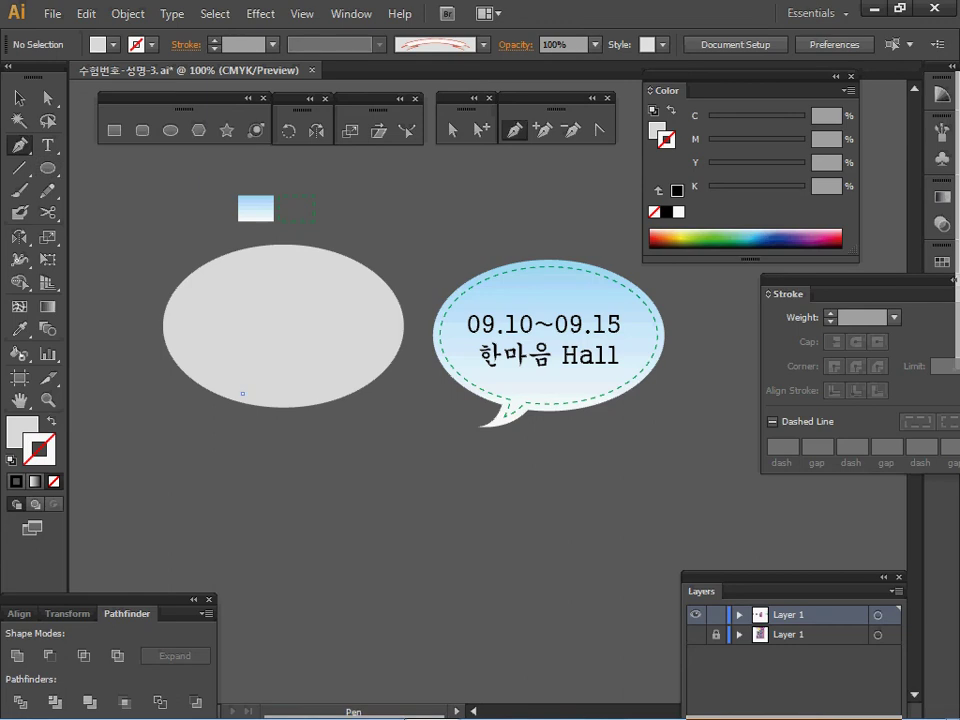
click(243, 394)
drag(225, 422, 207, 428)
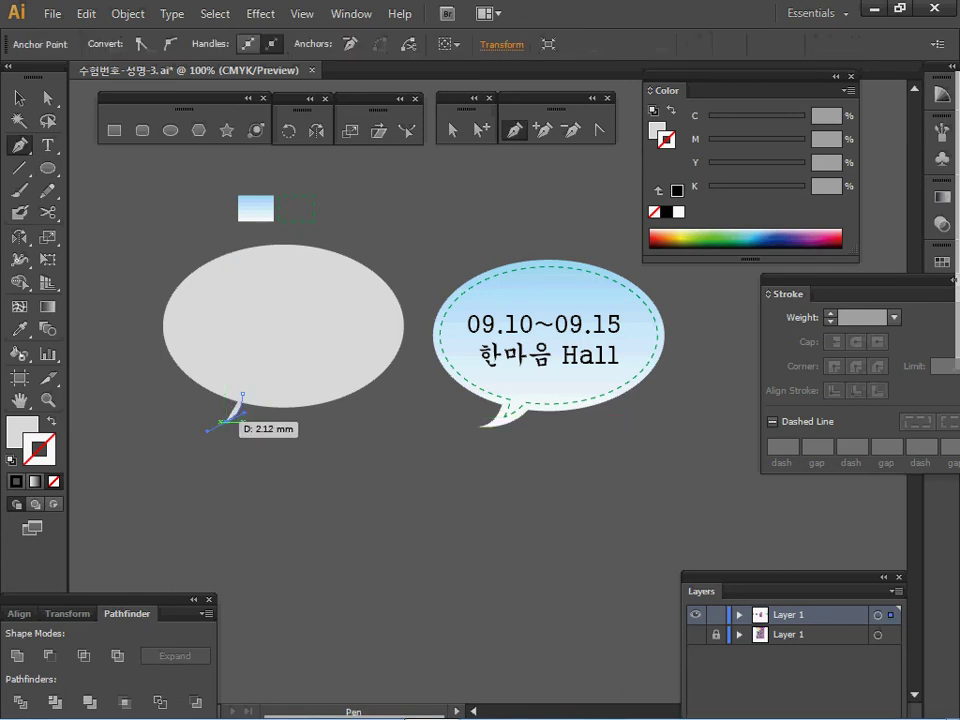
click(225, 425)
key(ctrl+z)
ctrl+click(247, 434)
drag(454, 372, 150, 425)
key(ctrl+z)
click(178, 417)
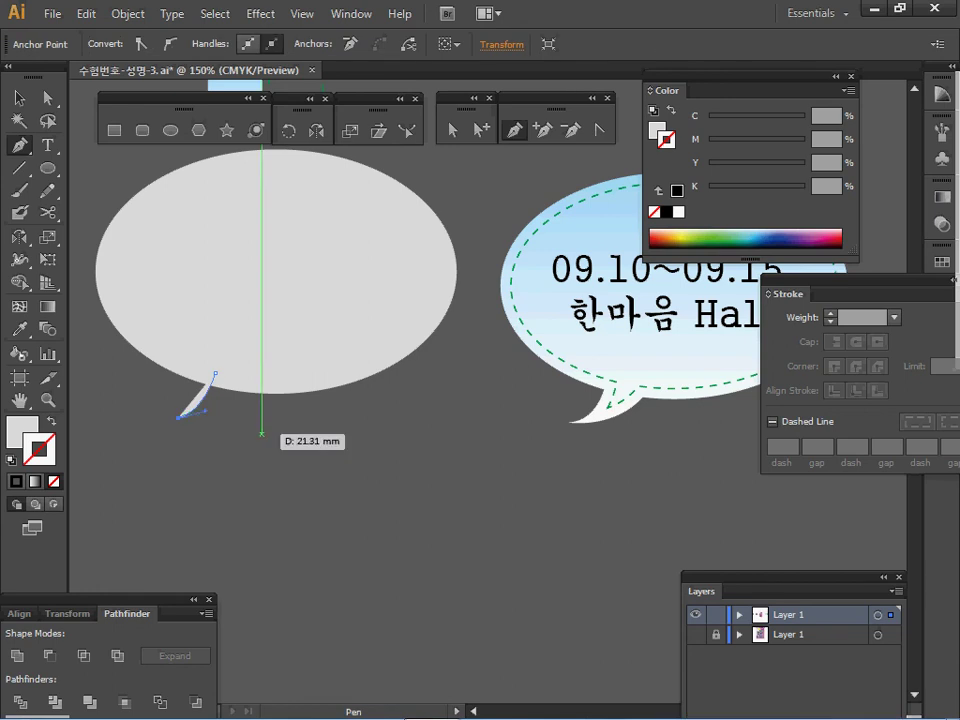
drag(248, 381, 273, 347)
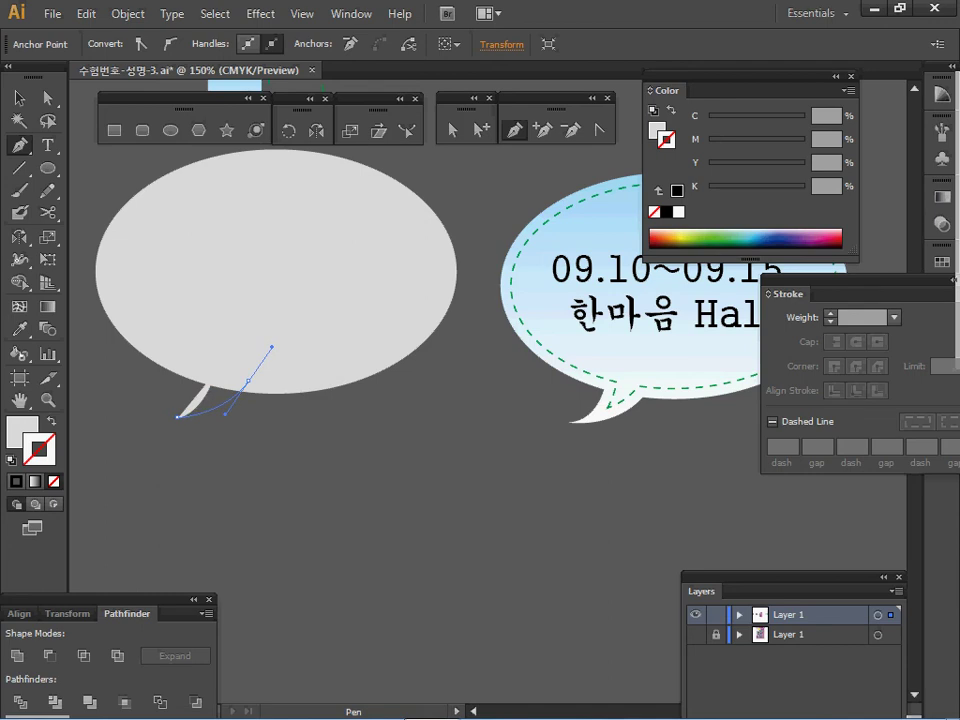
click(248, 381)
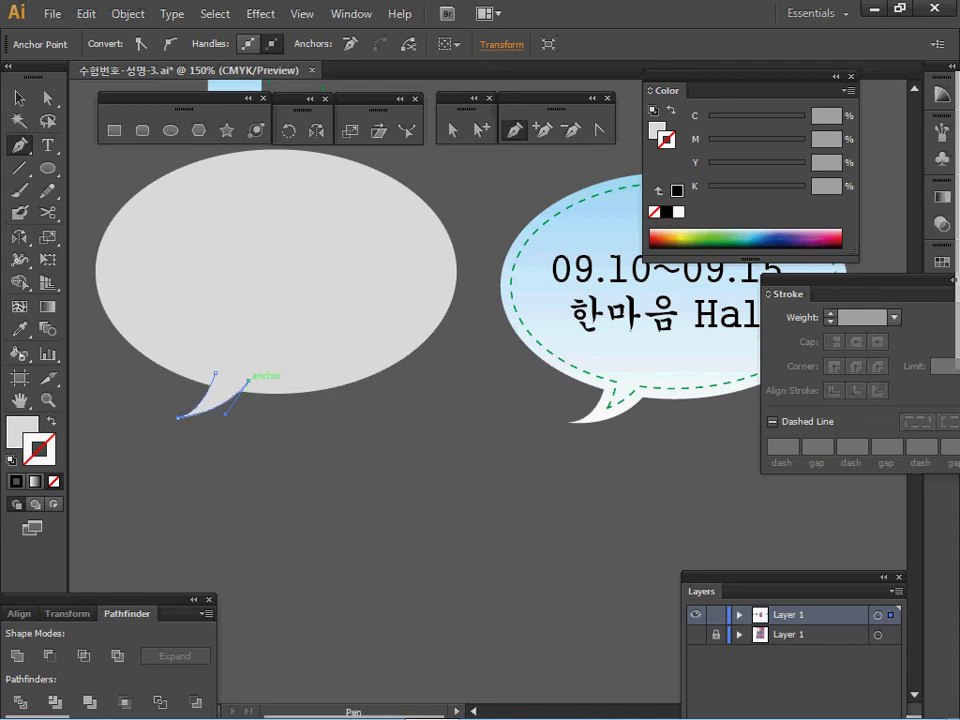
click(215, 373)
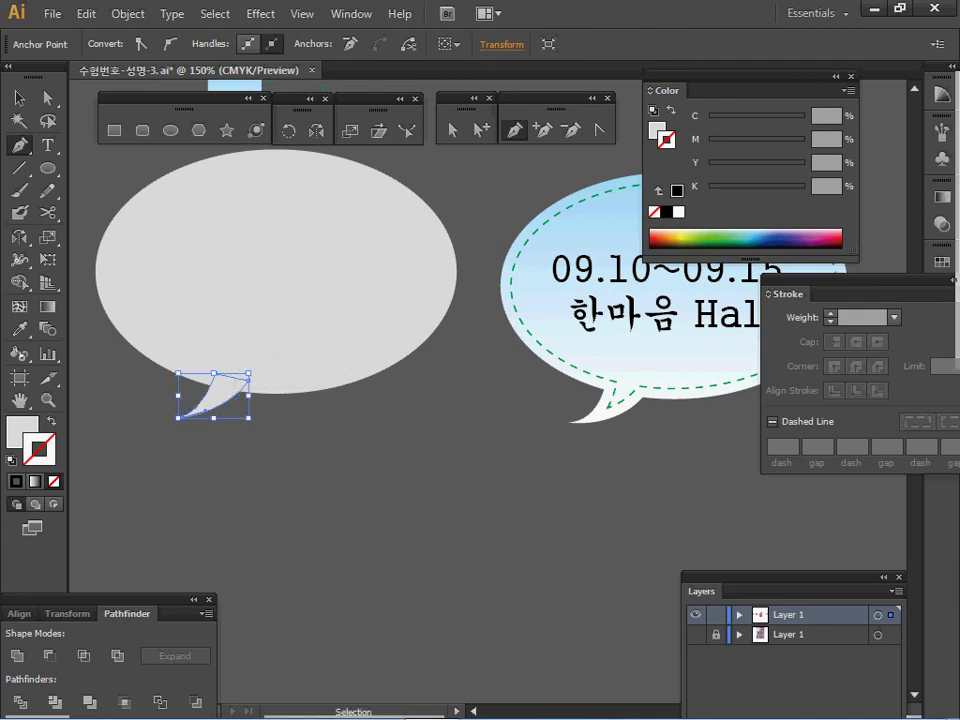
- Shift the tail slightly to the left and unite it with the grey ellipse into one speech bubble shape
ctrl+click(256, 430)
drag(222, 399, 214, 400)
drag(303, 427, 190, 337)
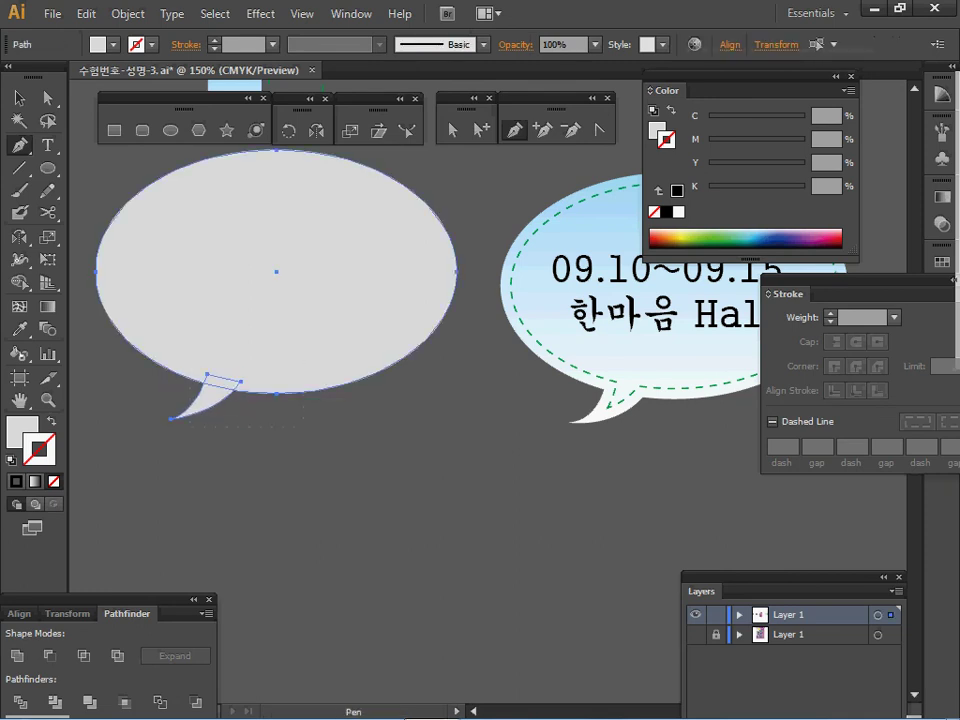
click(17, 656)
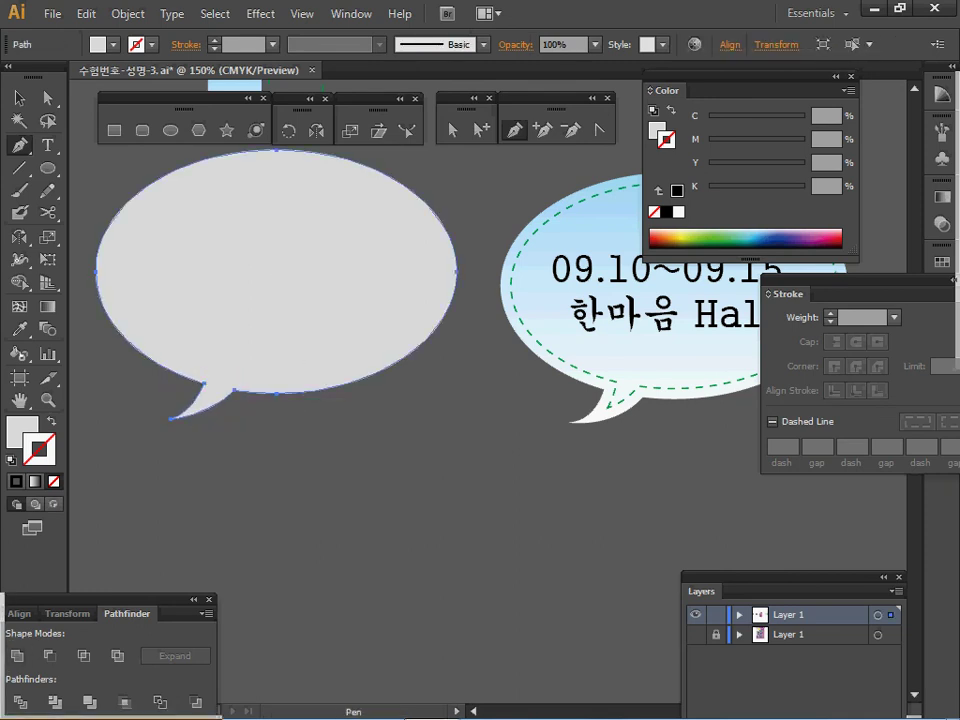
- Apply the sample bubble's white-to-light-blue gradient fill to the new speech bubble with the Eyedropper
ctrl+alt+click(272, 437)
drag(272, 437, 78, 533)
key(i)
click(548, 435)
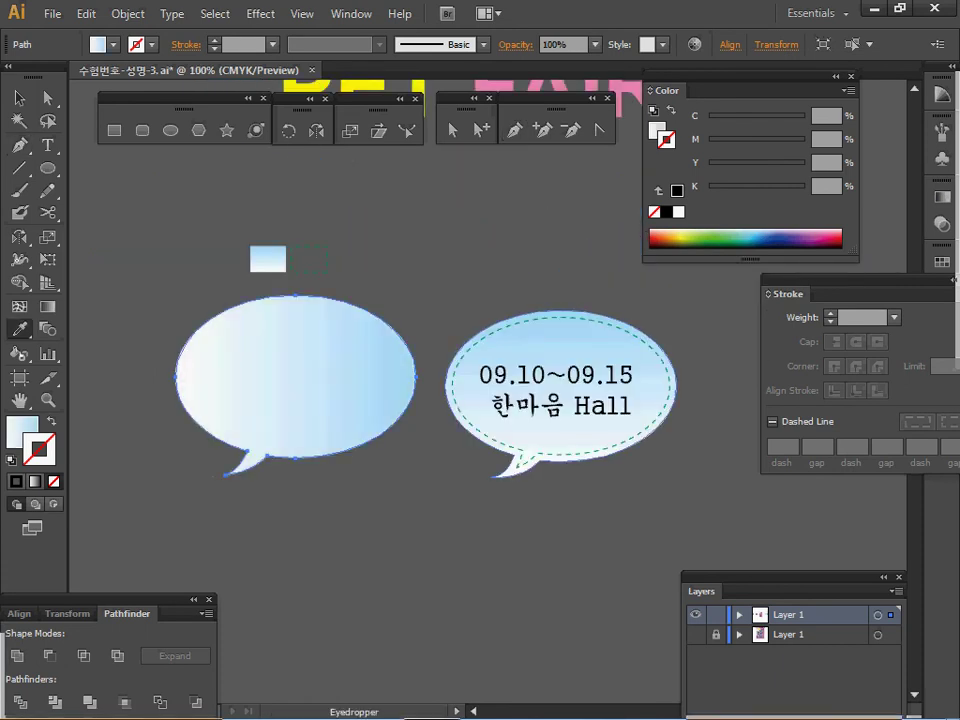
- Set the new speech bubble's linear gradient angle to 90° and check the CMYK values of its colour stops
mouse_move(820, 294)
mouse_down()
mouse_move(732, 420)
mouse_move(749, 408)
mouse_up()
ctrl+click(598, 400)
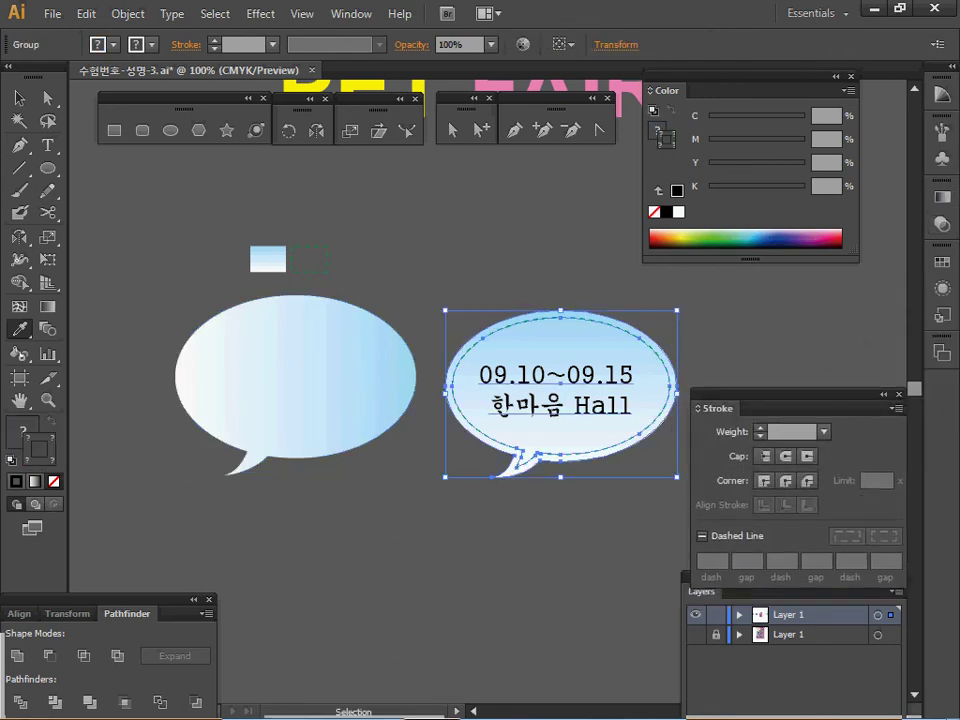
ctrl+click(310, 388)
click(942, 197)
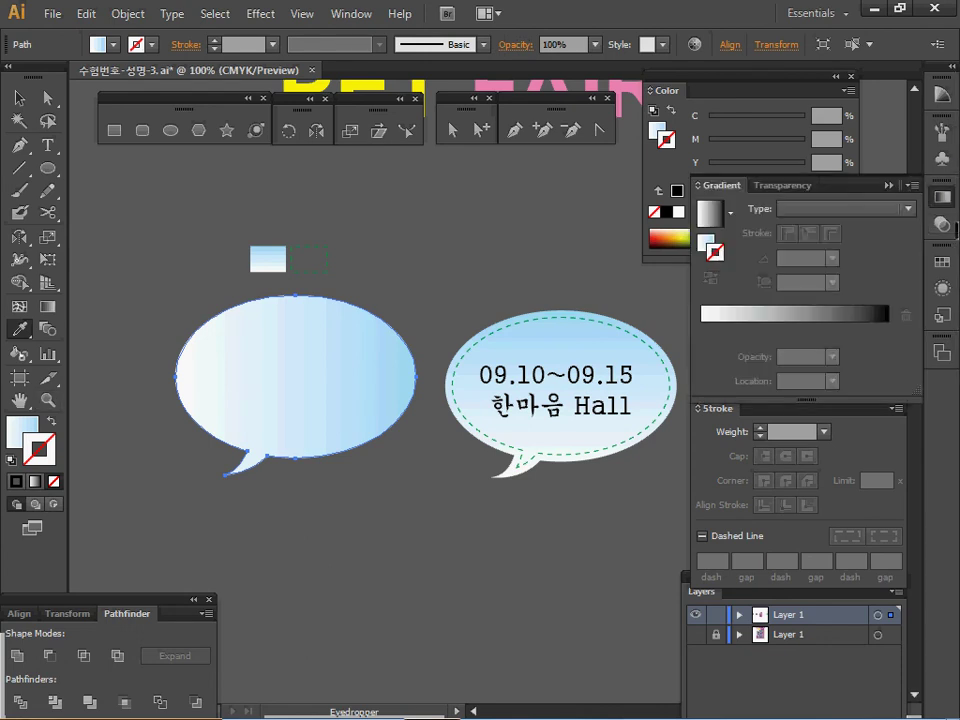
click(20, 430)
click(942, 197)
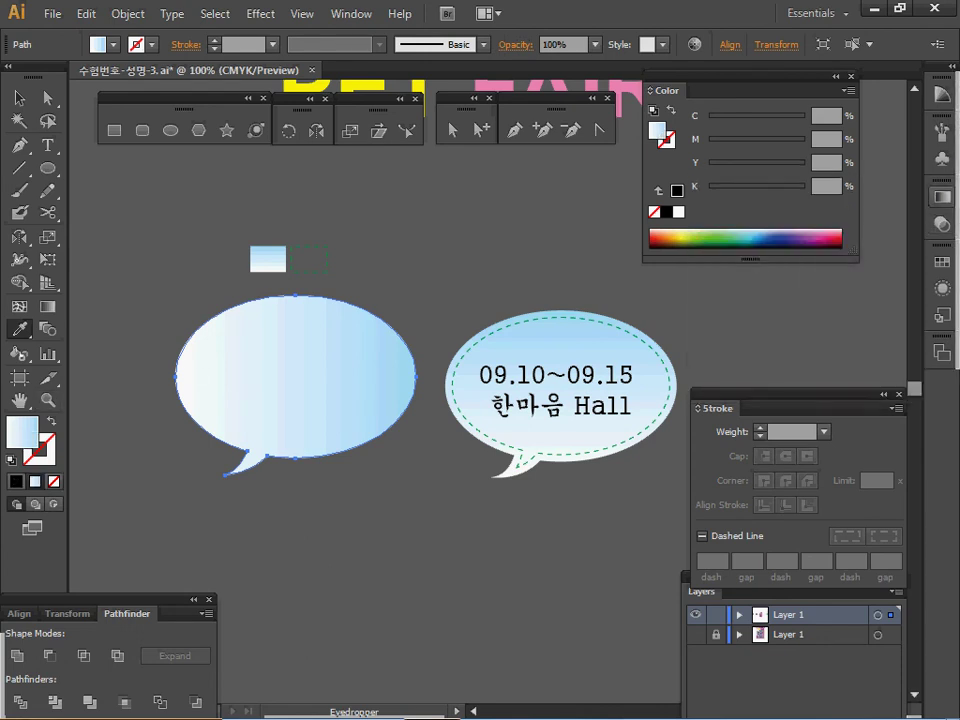
click(942, 197)
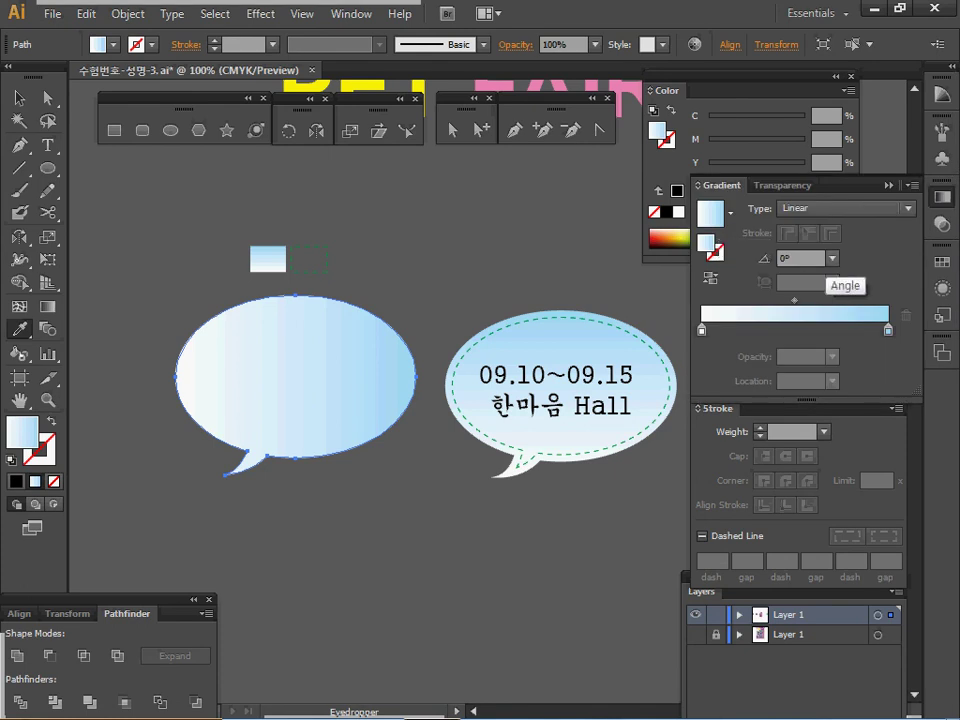
click(832, 258)
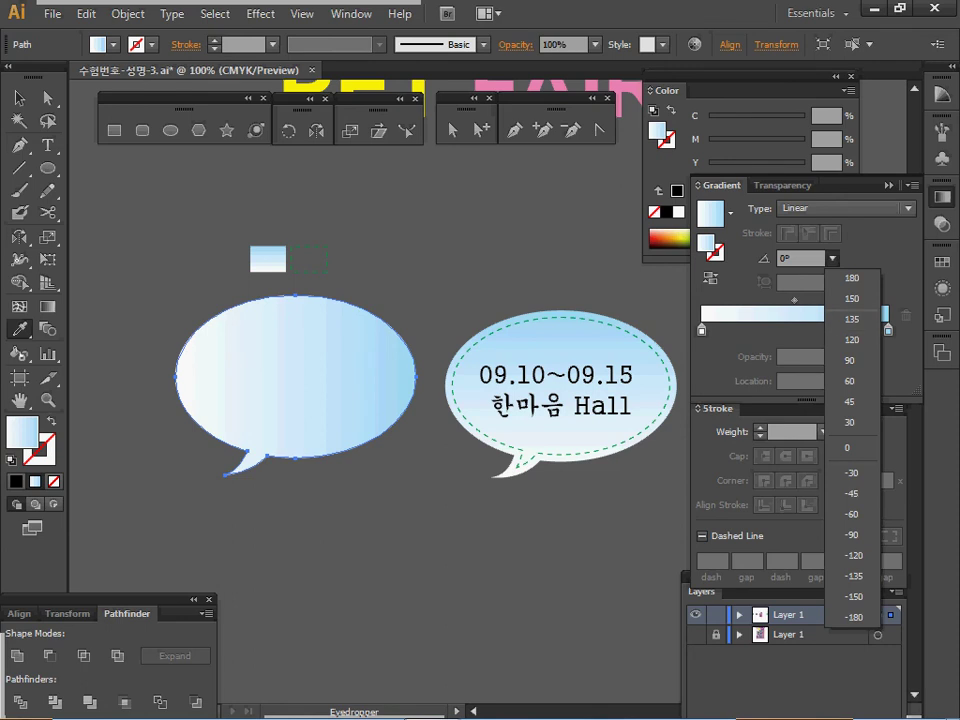
click(850, 360)
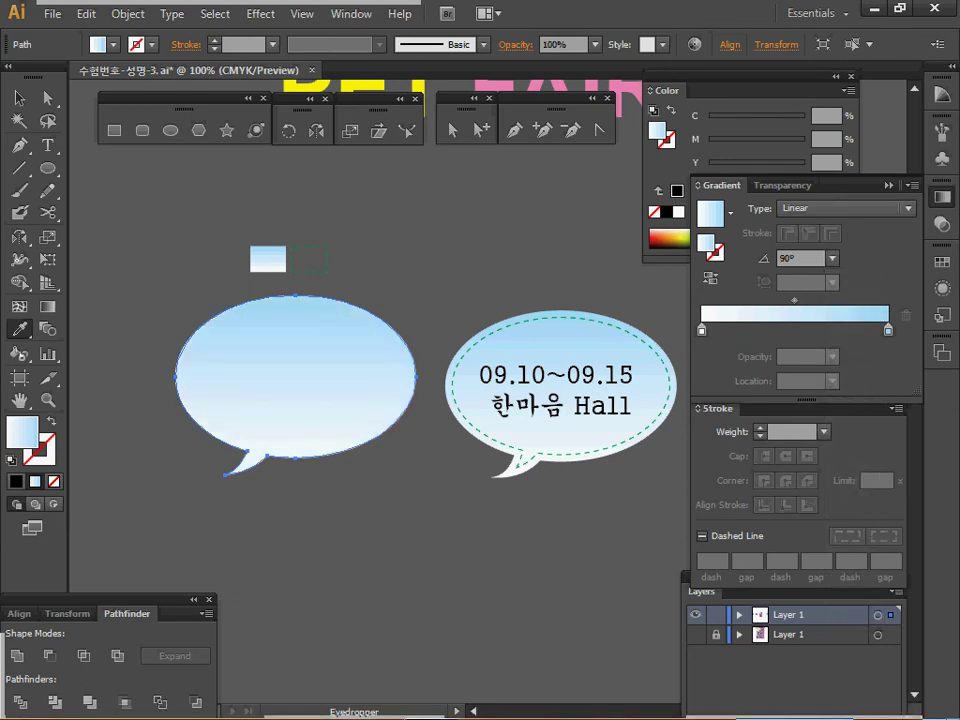
click(702, 330)
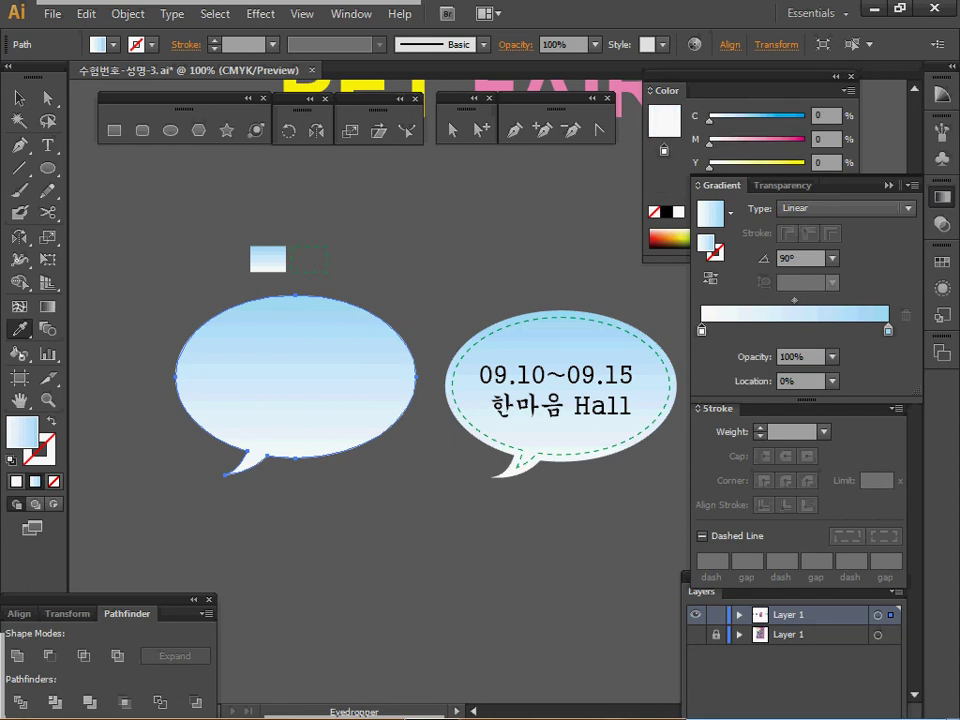
double_click(701, 329)
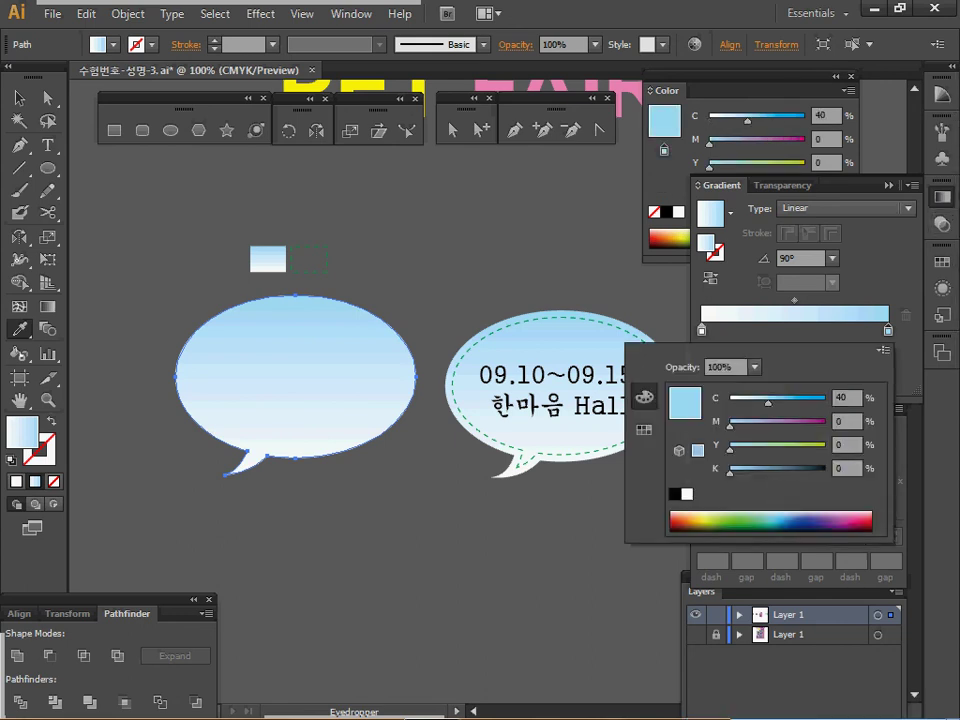
key(Escape)
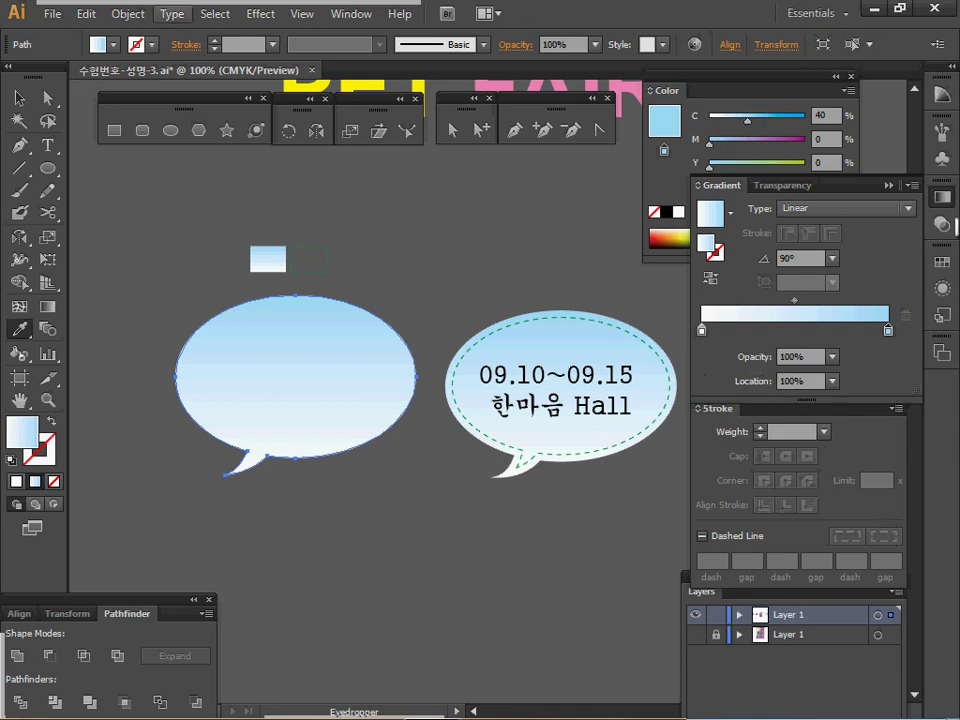
- Offset the new speech bubble's path by -2 mm with Miter joins and preview enabled
click(128, 14)
mouse_move(200, 395)
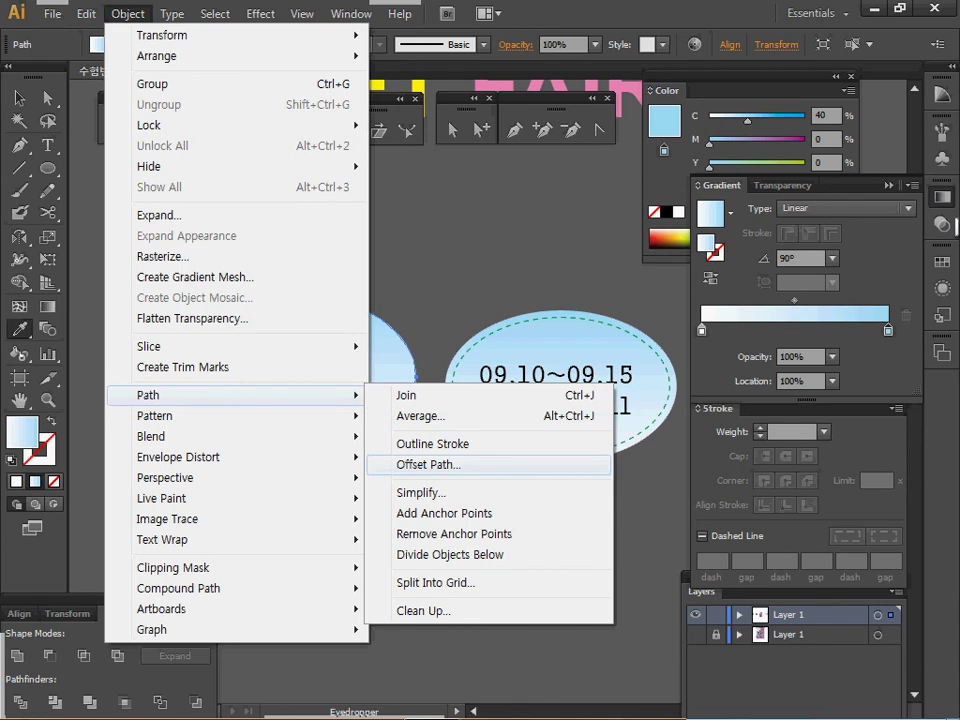
click(428, 464)
text(-)
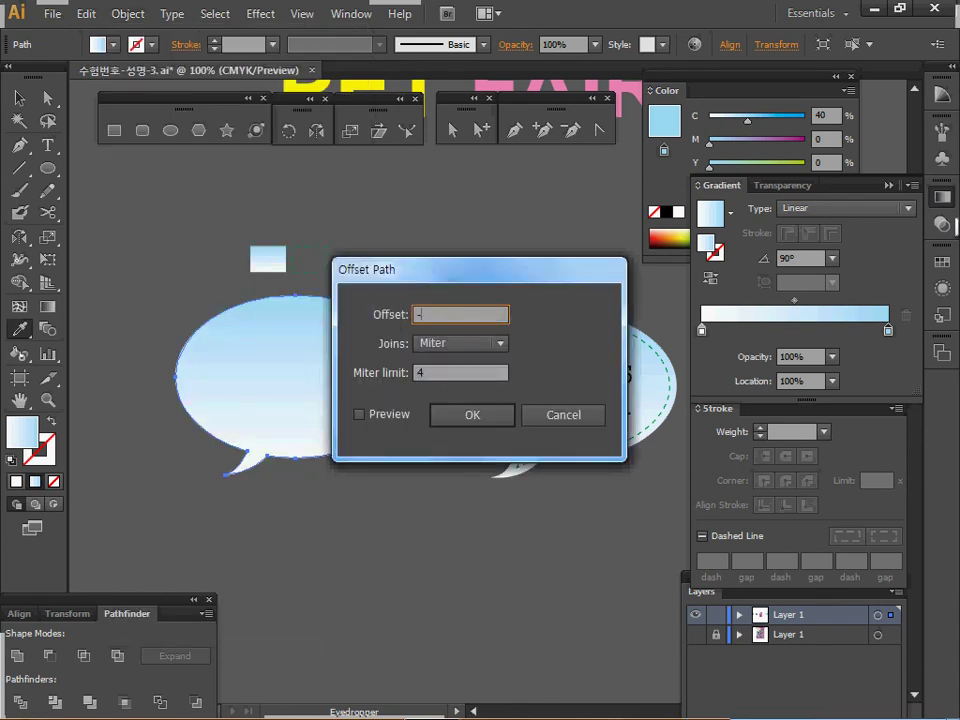
text(2)
click(359, 414)
key(Tab)
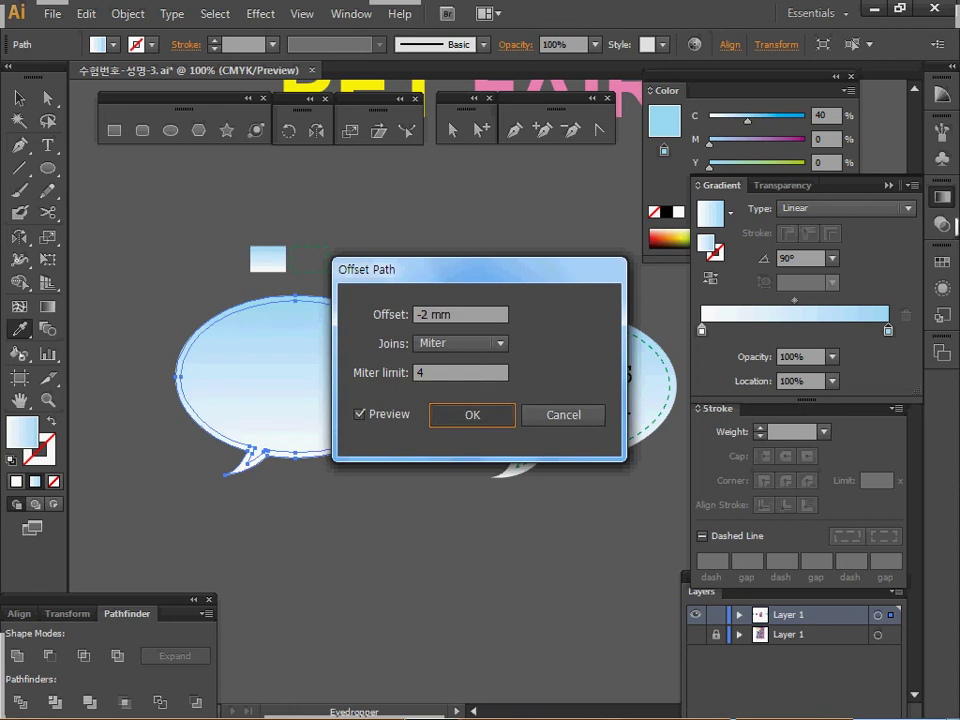
key(Return)
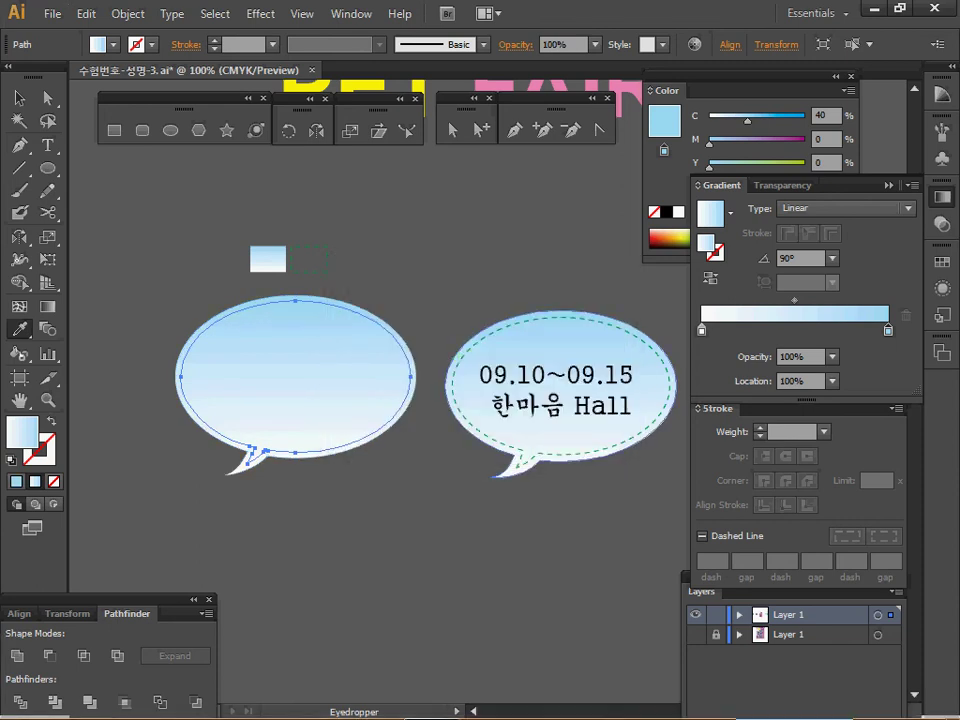
- Apply the sample bubble's green 1 pt dashed outline without fill to the inner offset path, and deselect it
click(500, 328)
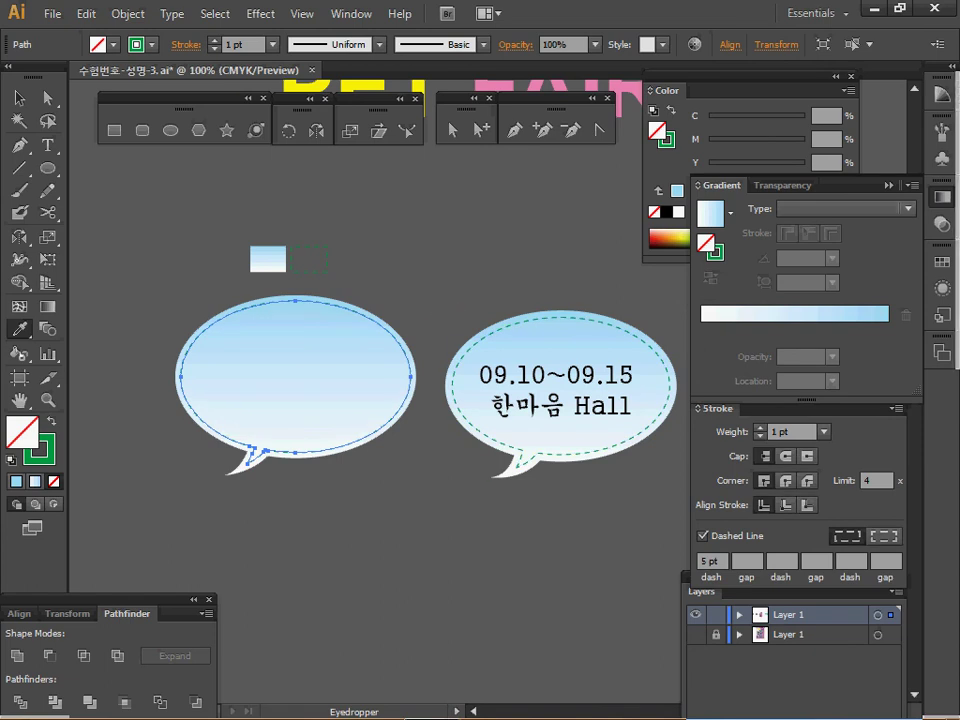
click(889, 185)
click(793, 432)
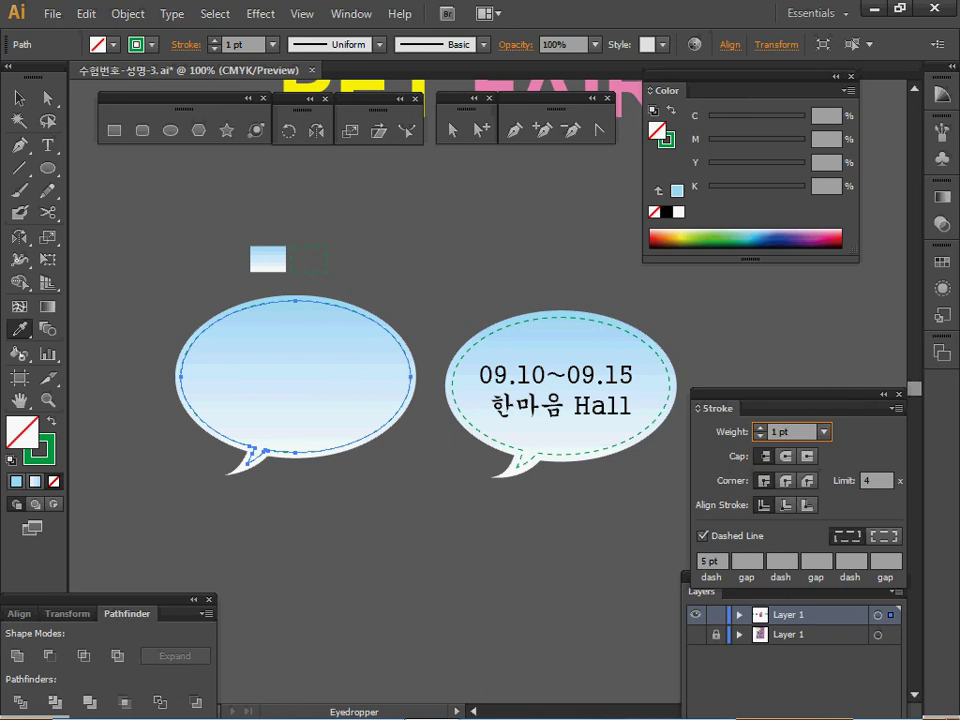
ctrl+click(432, 520)
- Copy the "09.10~09.15 한마음 Hall" text out of the sample bubble's group and place the copy inside the new speech bubble
ctrl+click(560, 345)
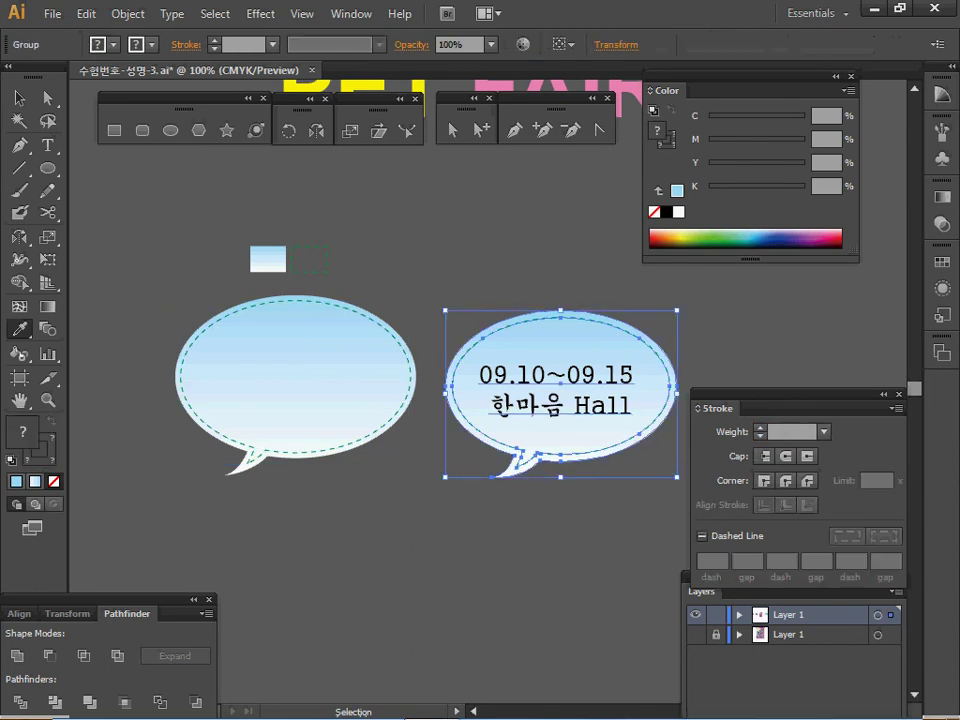
ctrl+double_click(560, 378)
ctrl+click(560, 378)
key(ctrl+c)
key(Escape)
key(ctrl+v)
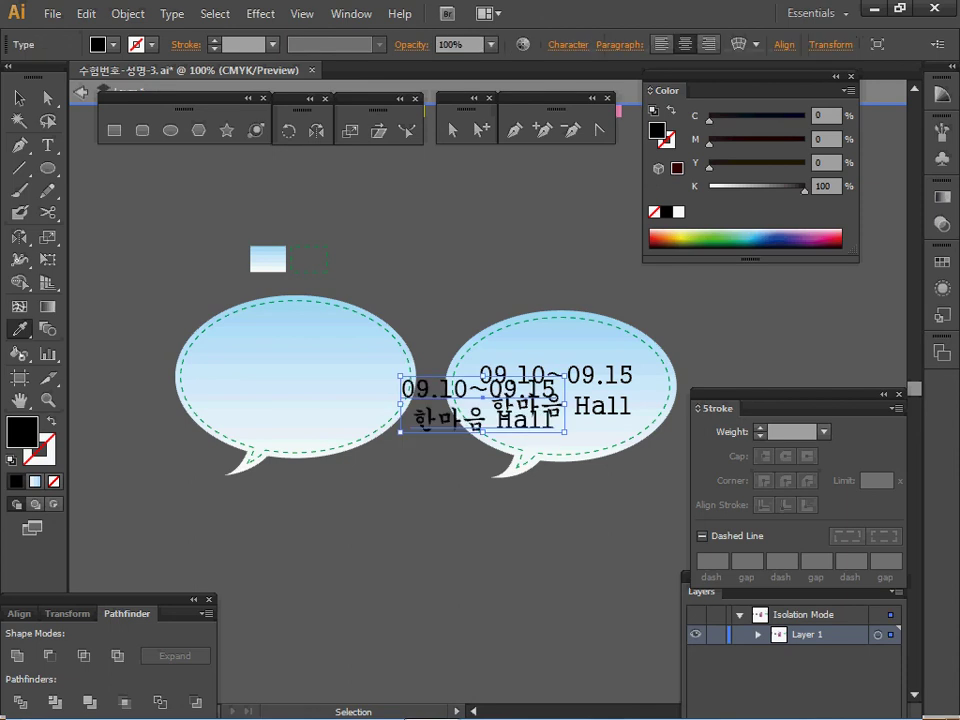
key(Delete)
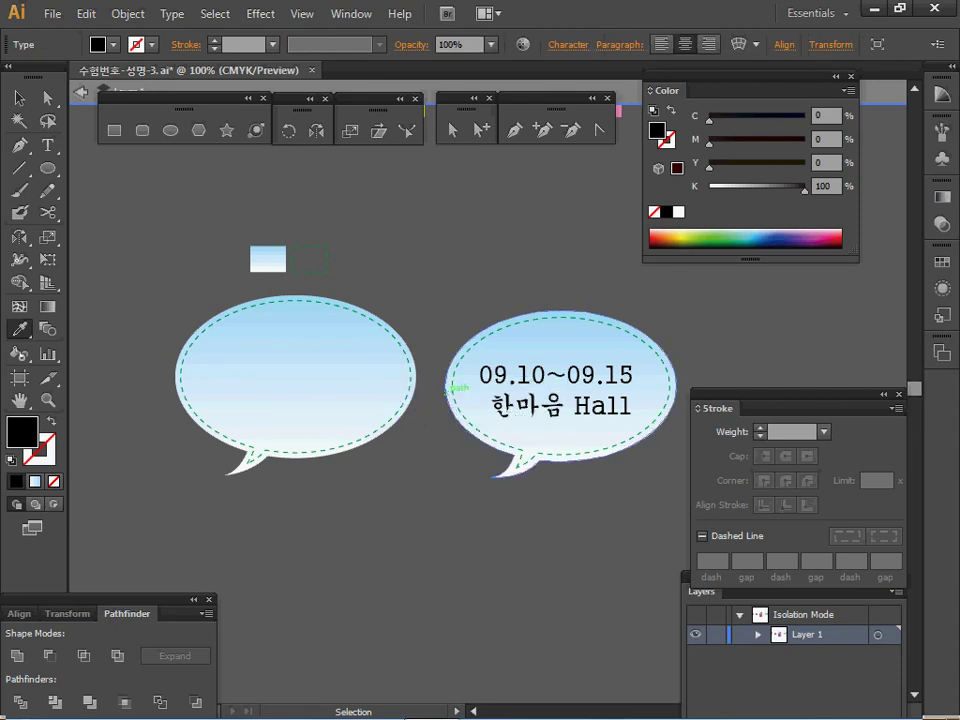
key(Escape)
key(ctrl+v)
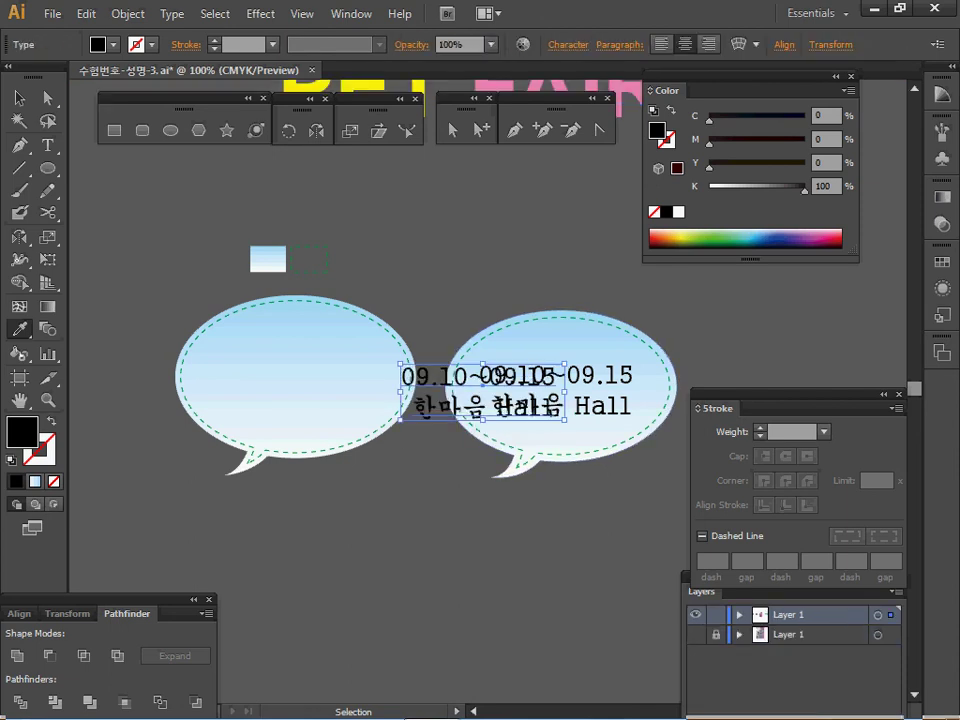
drag(463, 376, 277, 366)
key(i)
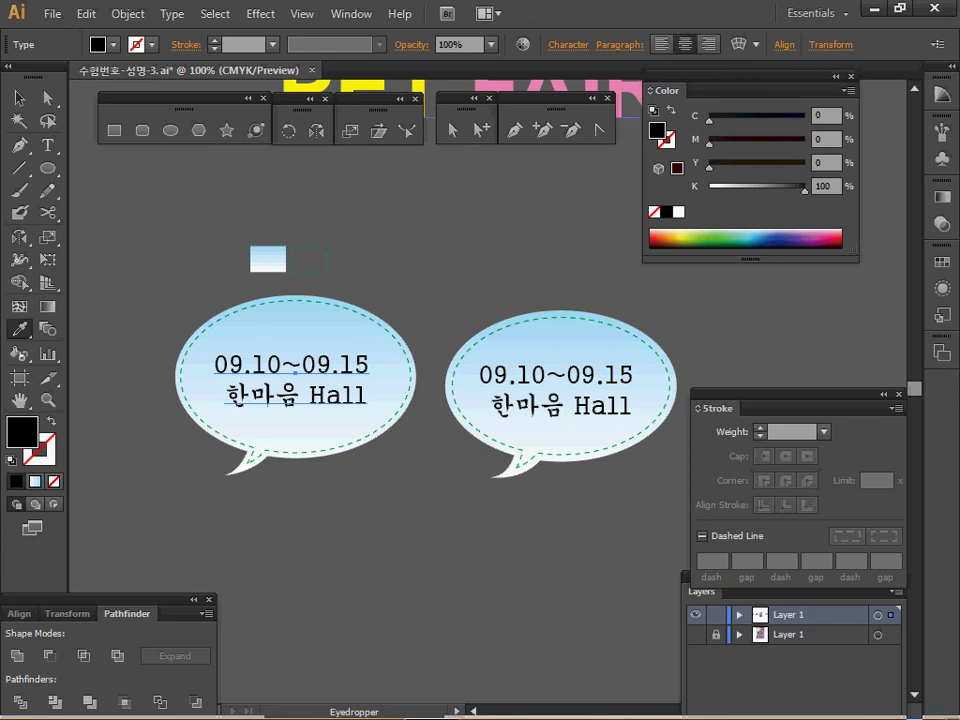
- Select the new speech bubble together with its dashed outline and text, and rotate it by -15°
key(ctrl+shift+a)
click(19, 98)
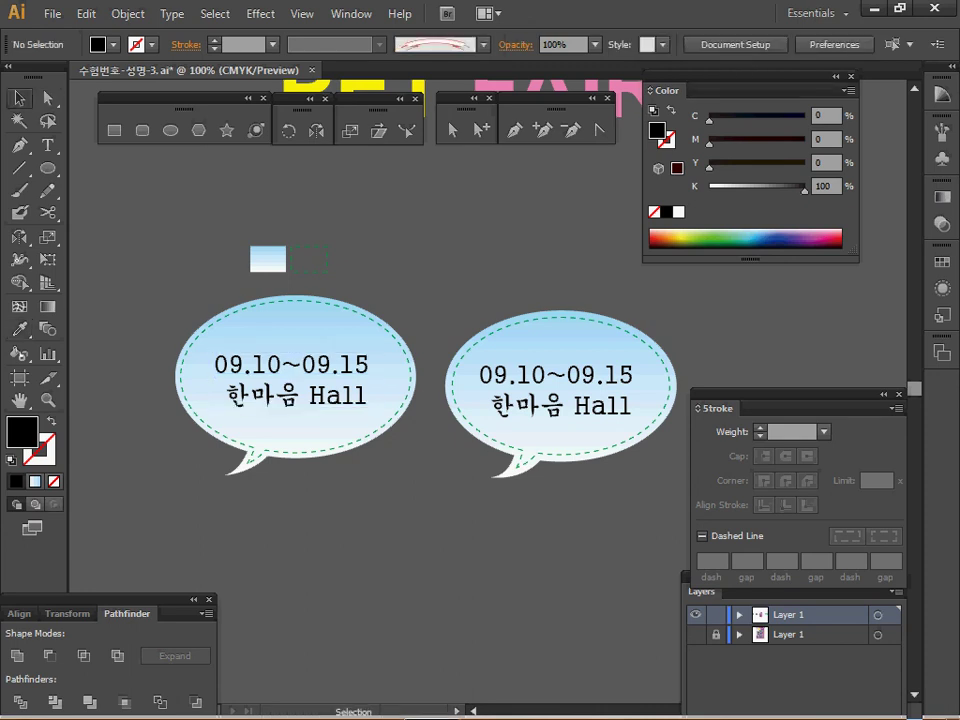
drag(181, 510, 319, 374)
drag(181, 373, 181, 373)
key(ctrl+minus)
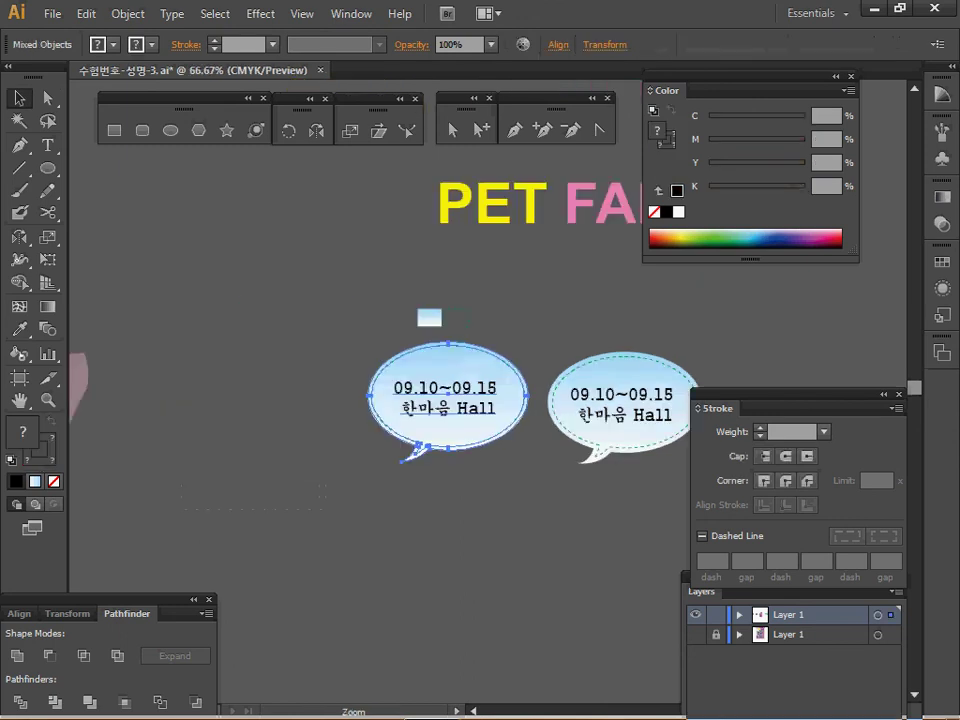
drag(435, 390, 360, 366)
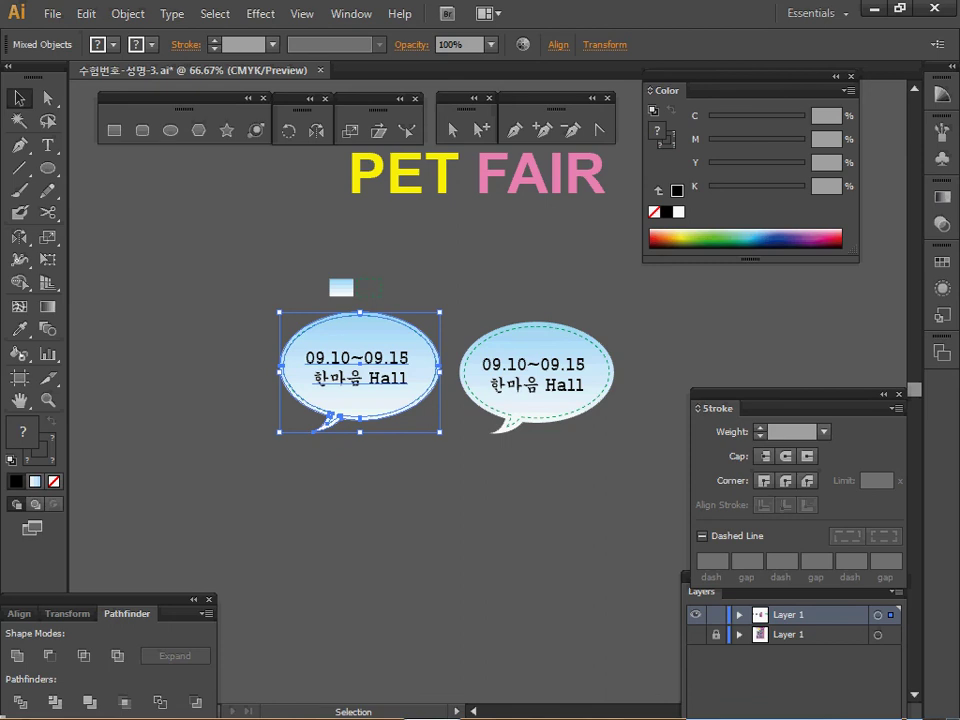
double_click(288, 130)
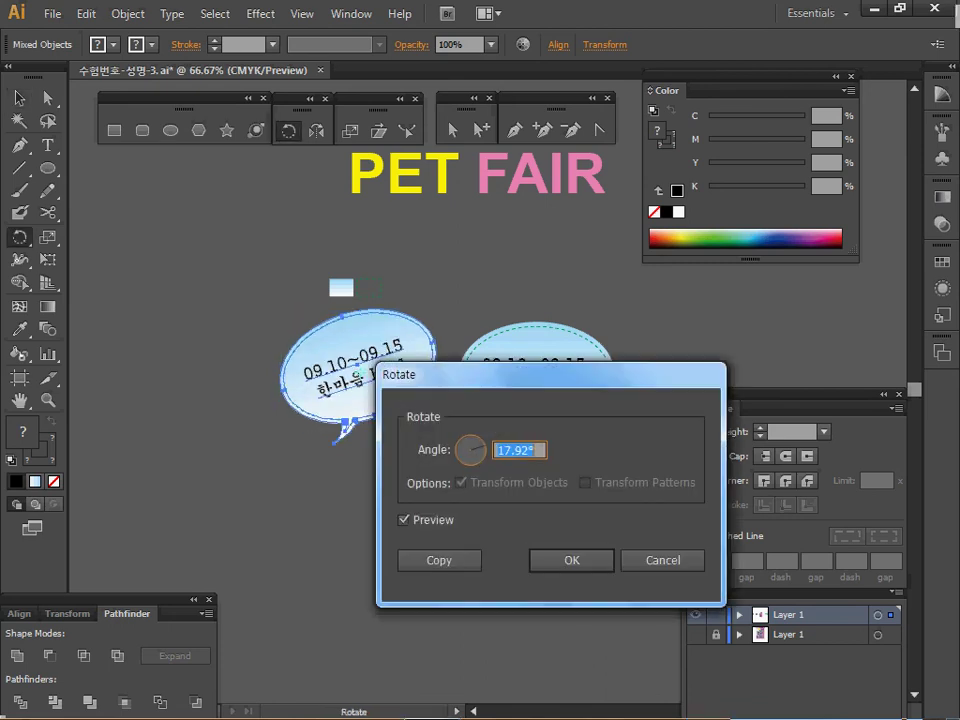
text(-15)
key(Return)
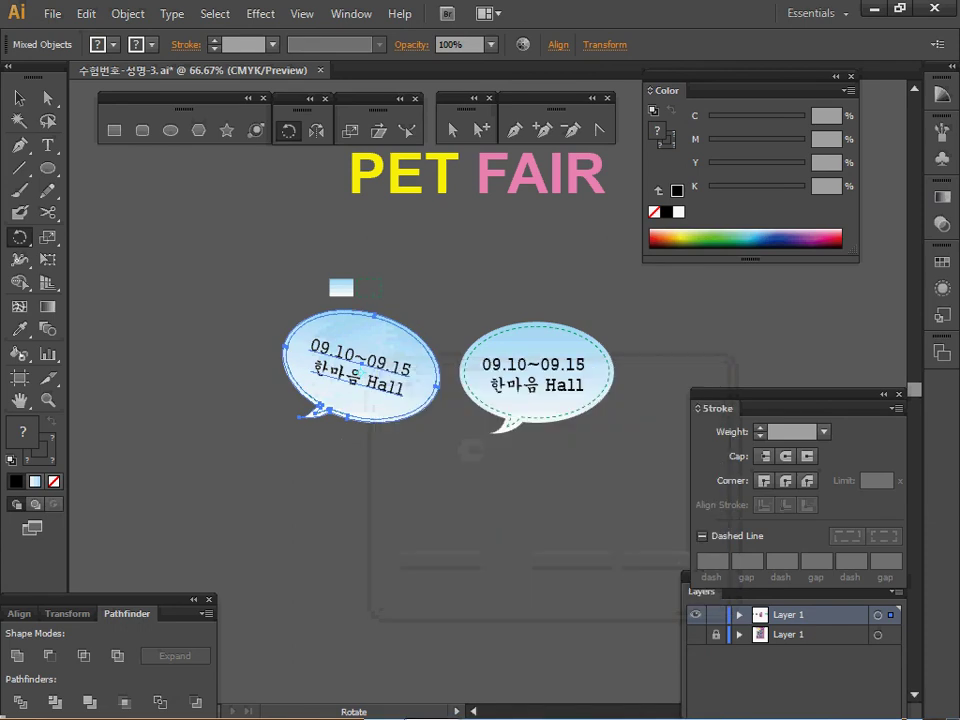
- Cut the rotated speech bubble, paste it onto the poster beside the rabbit's ears, and save the document
key(ctrl+x)
drag(250, 320, 813, 302)
drag(336, 458, 317, 358)
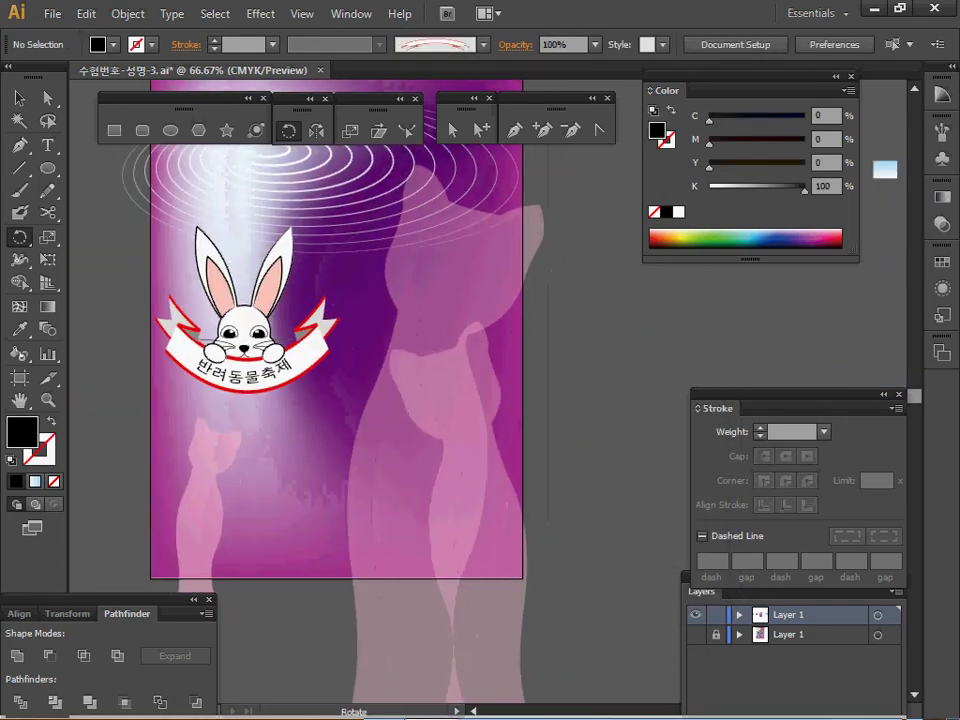
key(ctrl+v)
drag(459, 384, 461, 376)
drag(500, 432, 388, 265)
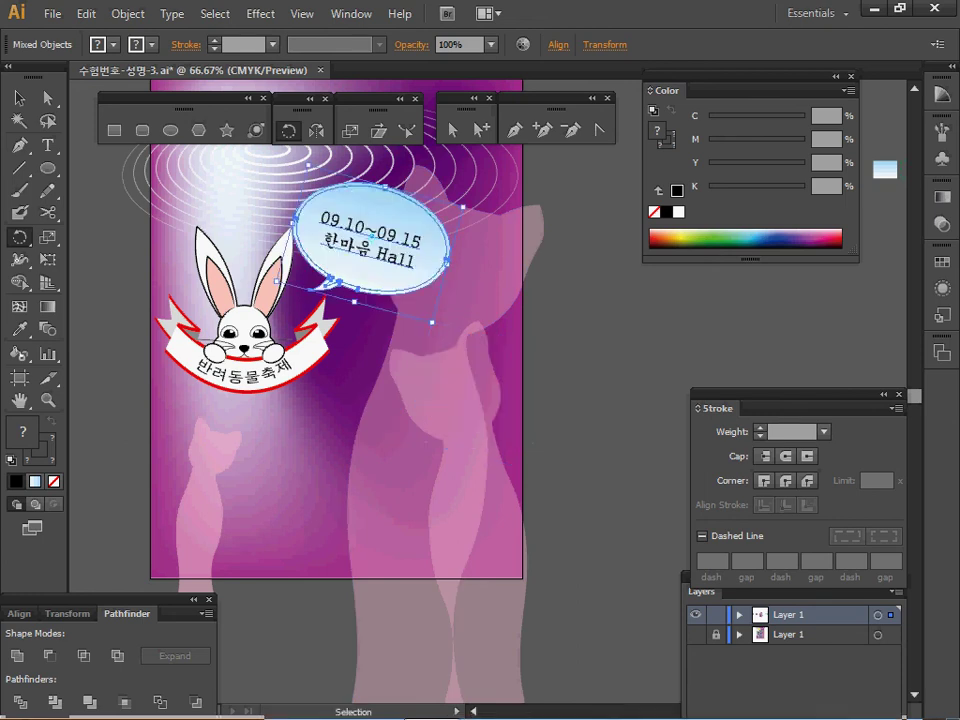
key(ctrl+s)
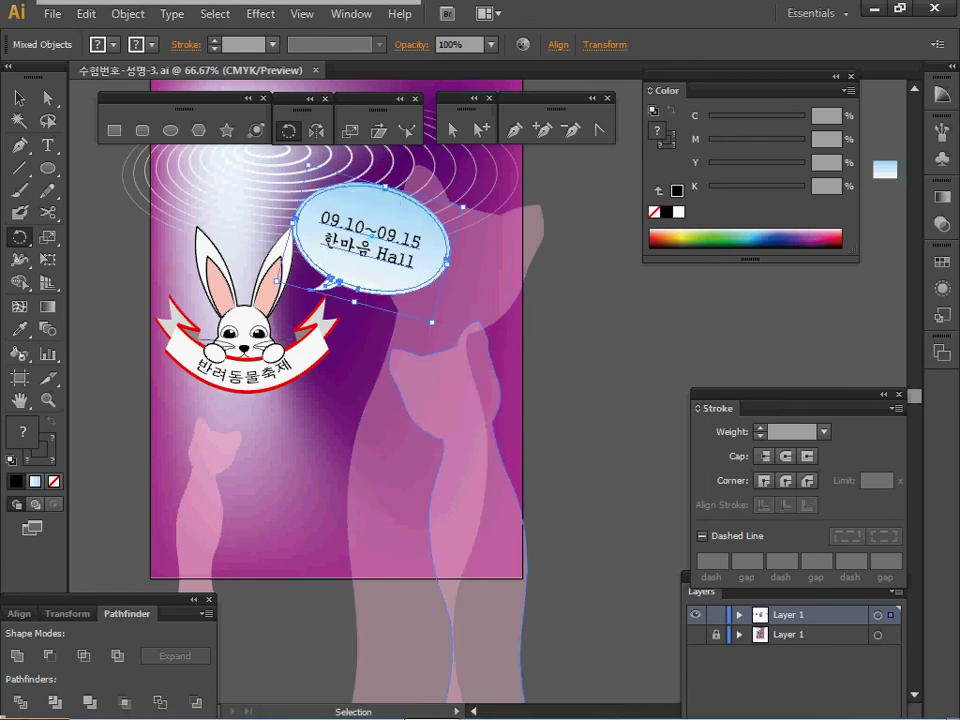
- Move the PET FAIR title onto the upper part of the poster, above the speech bubble
ctrl+click(578, 342)
drag(578, 342, 522, 546)
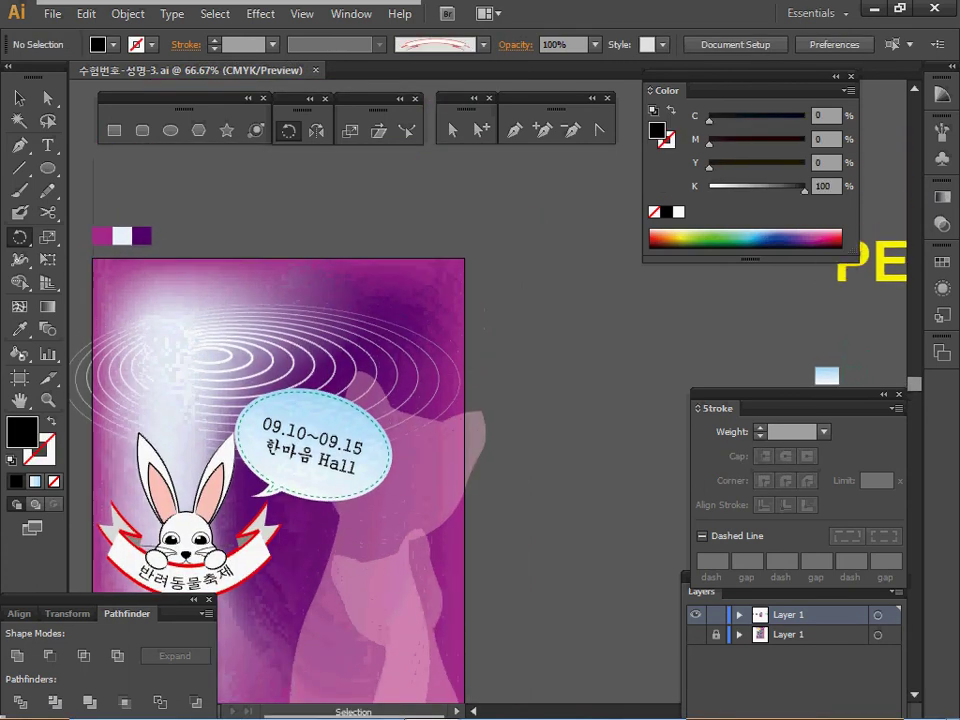
drag(833, 282, 222, 329)
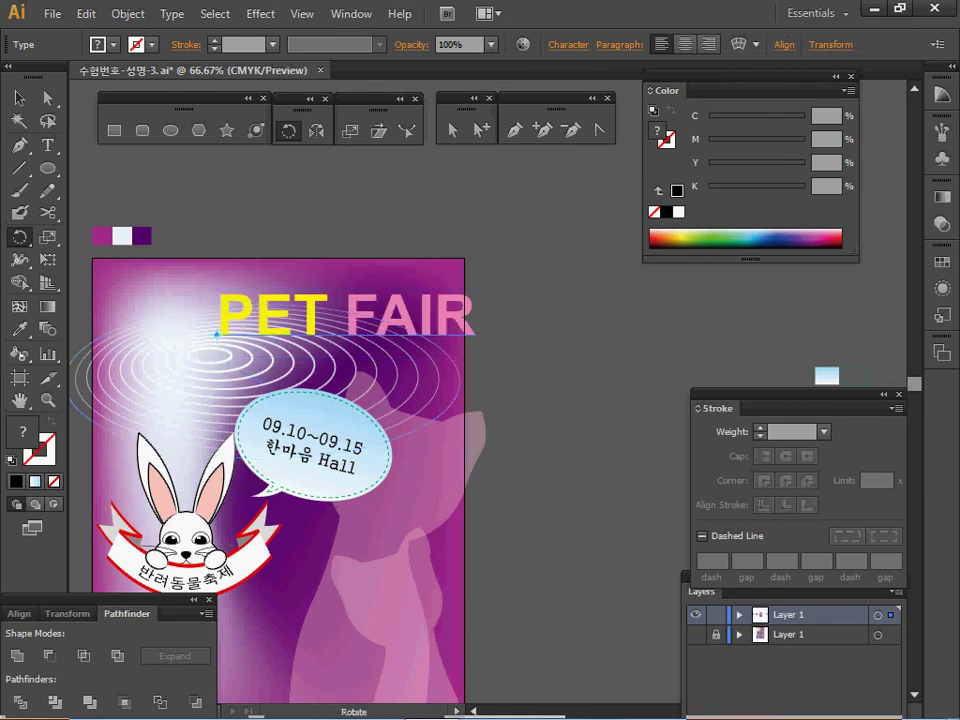
mouse_move(274, 322)
mouse_down()
mouse_move(212, 320)
mouse_move(270, 316)
mouse_move(262, 303)
mouse_up()
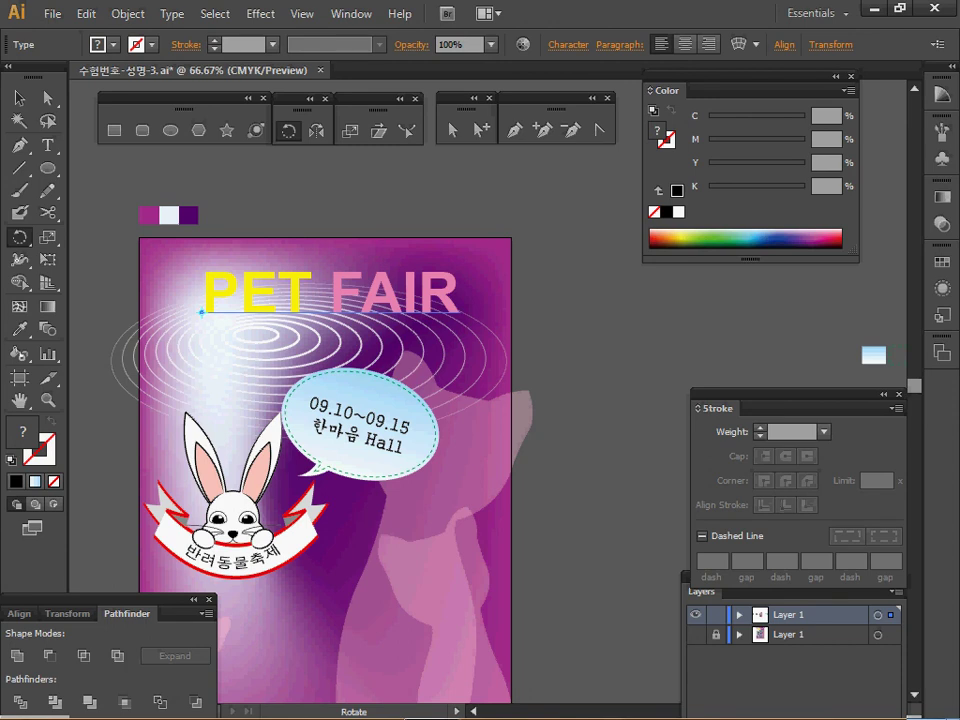
- Apply an envelope warp to the PET FAIR title with Flag style, 50% horizontal bend and -20% horizontal distortion, with preview enabled
click(127, 14)
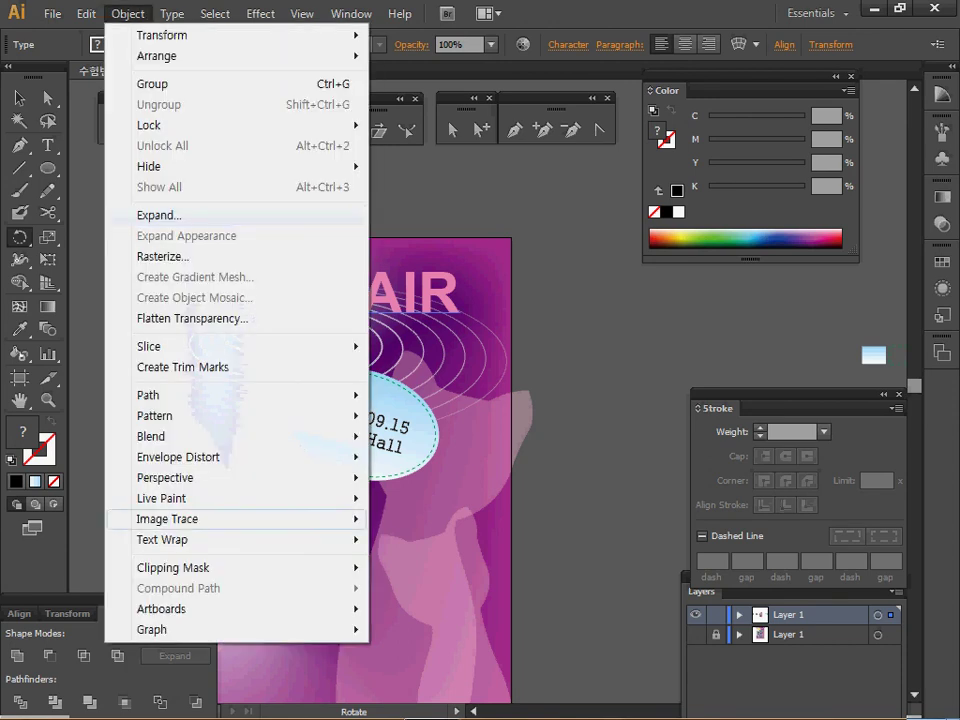
mouse_move(230, 457)
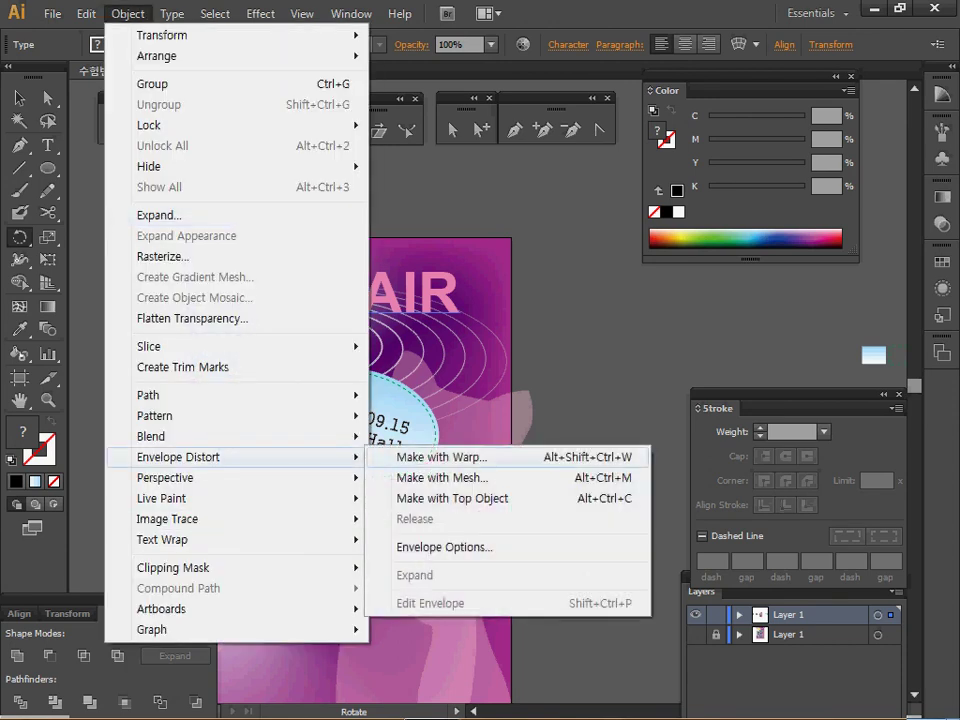
click(440, 457)
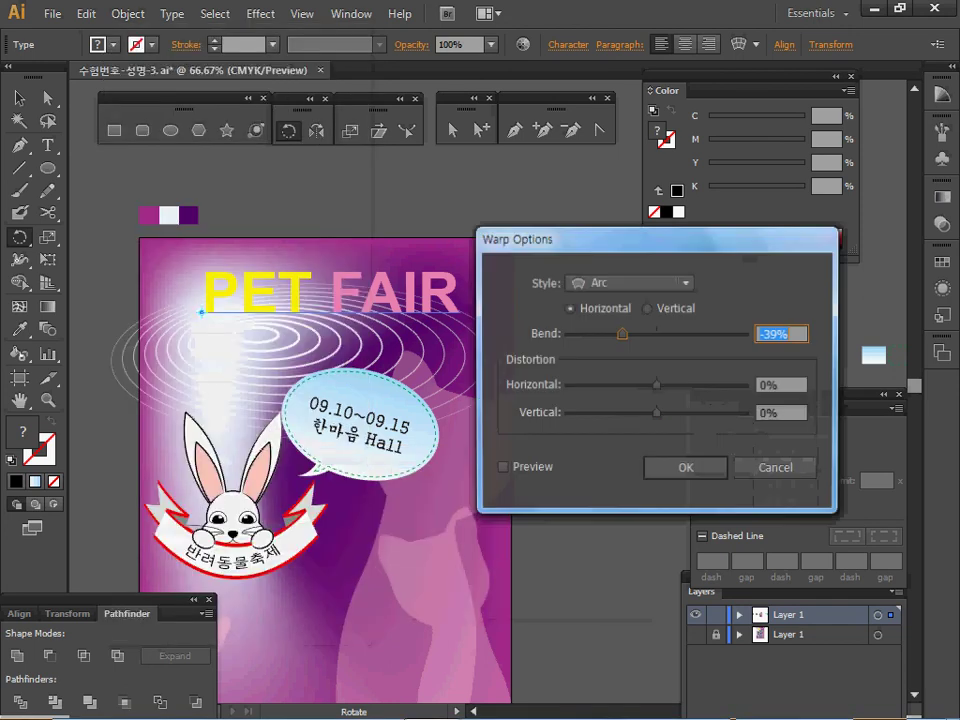
click(501, 469)
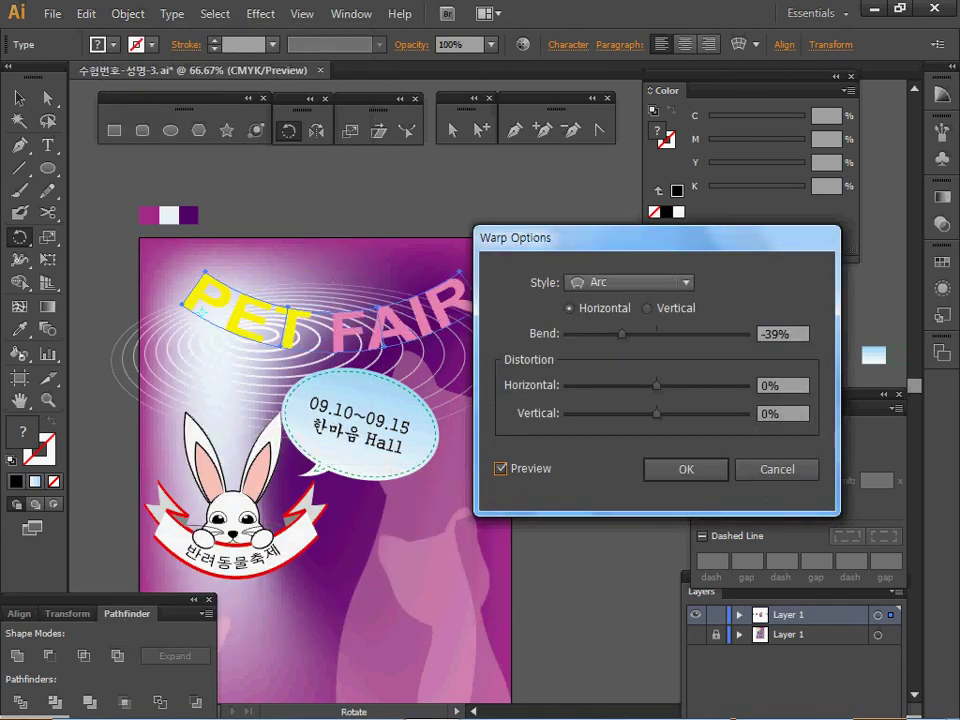
click(630, 283)
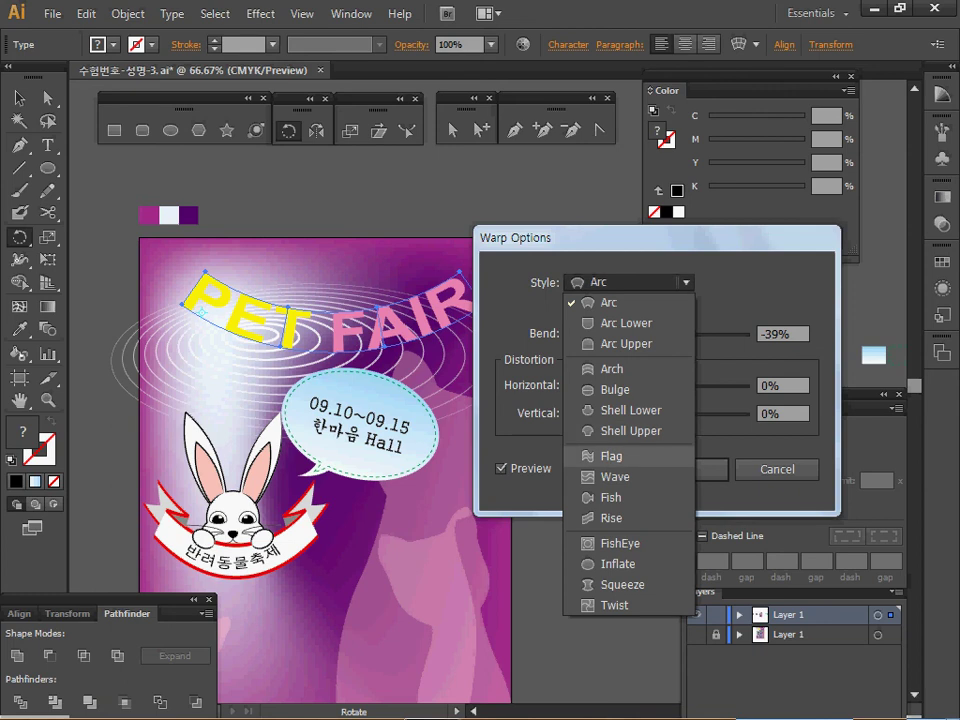
click(611, 456)
click(622, 334)
text(50)
key(Tab)
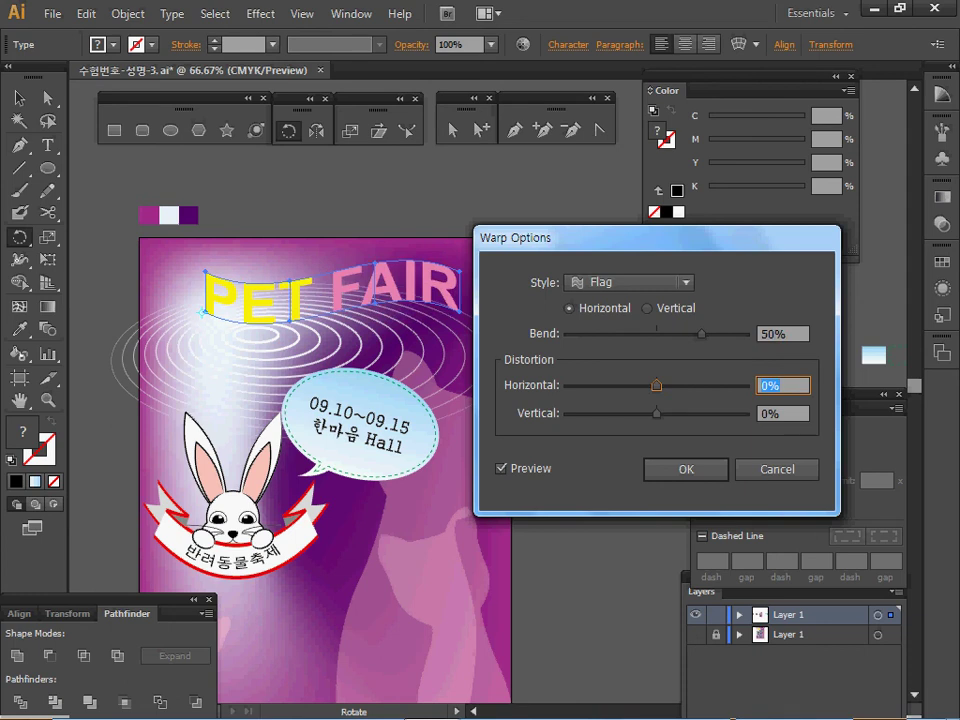
text(-20)
key(Tab)
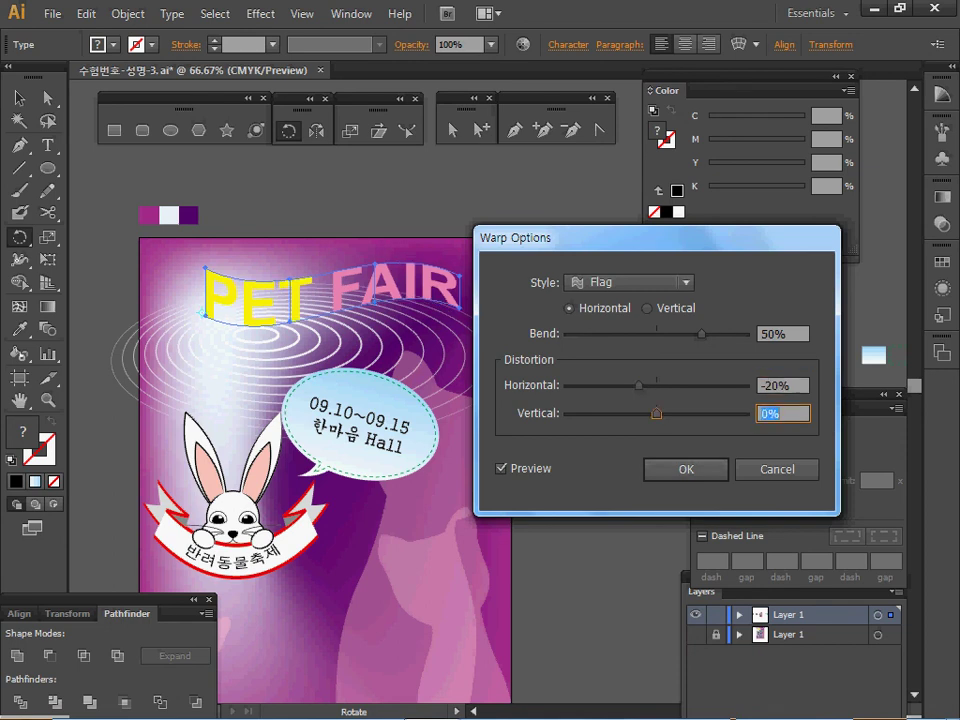
key(Return)
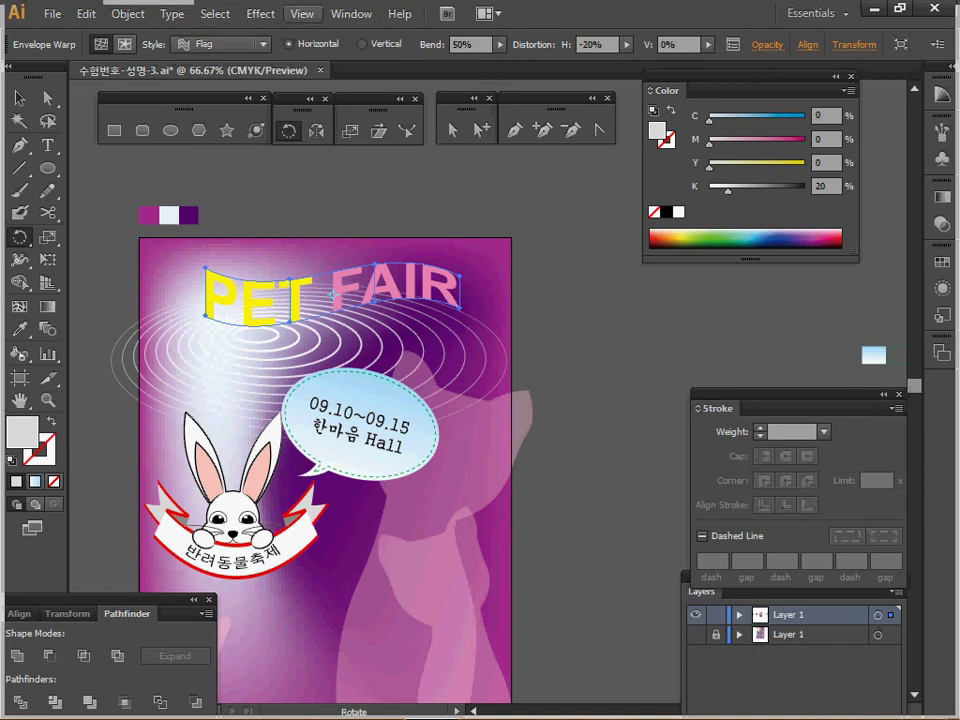
- Add a Multiply drop shadow to the warped title with 75% opacity, 2.47 mm offsets and 1.76 mm blur, save, and deselect it
click(260, 14)
mouse_move(300, 226)
click(527, 228)
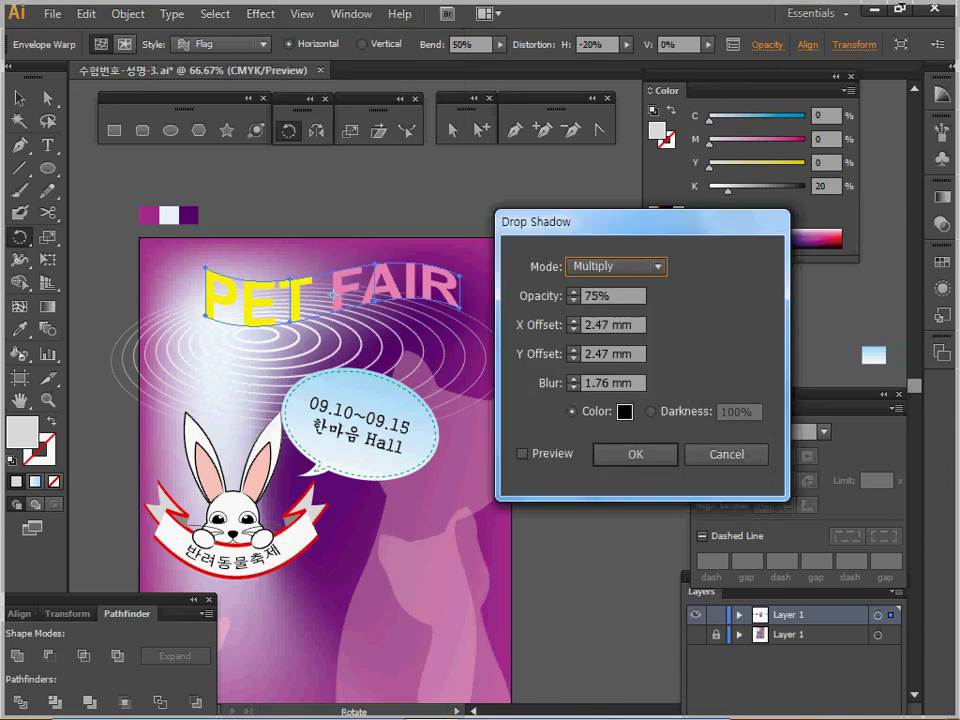
drag(560, 221, 445, 175)
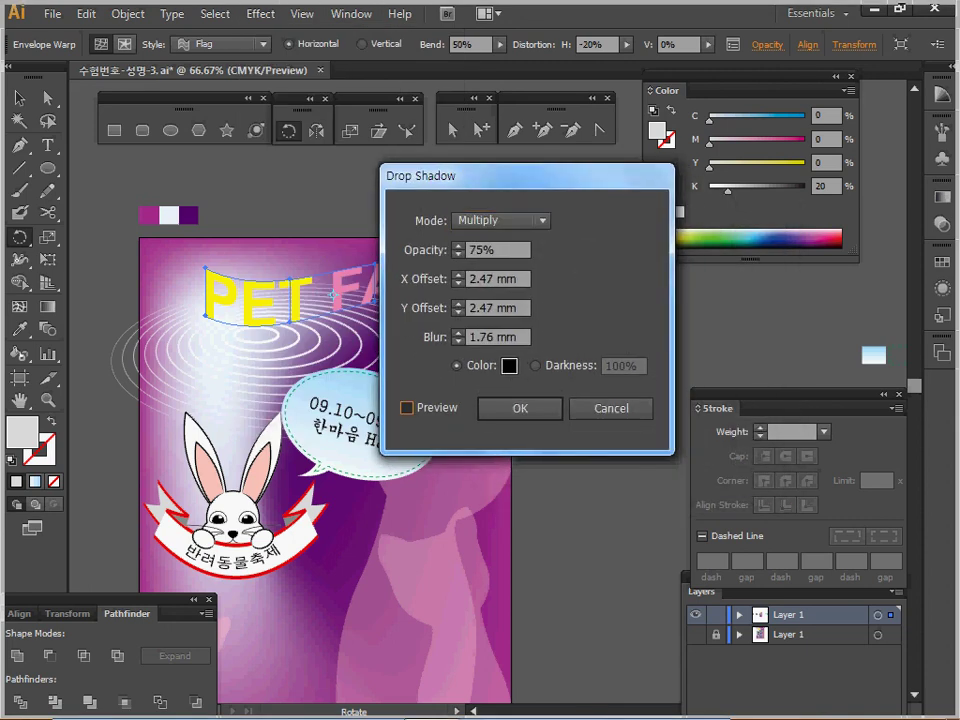
click(407, 407)
click(520, 408)
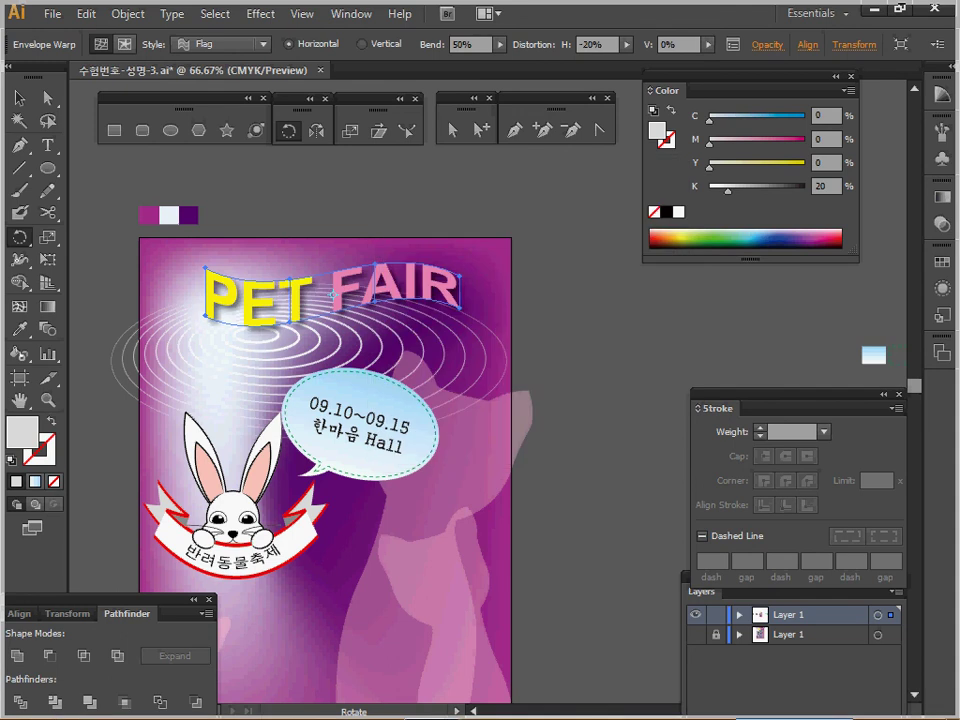
key(v)
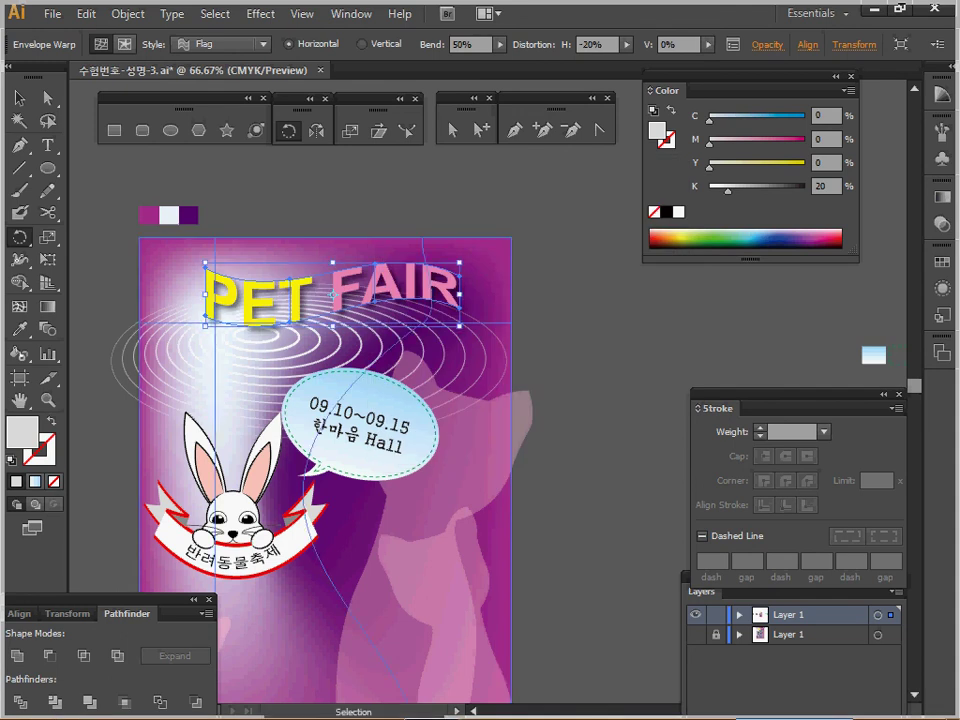
key(r)
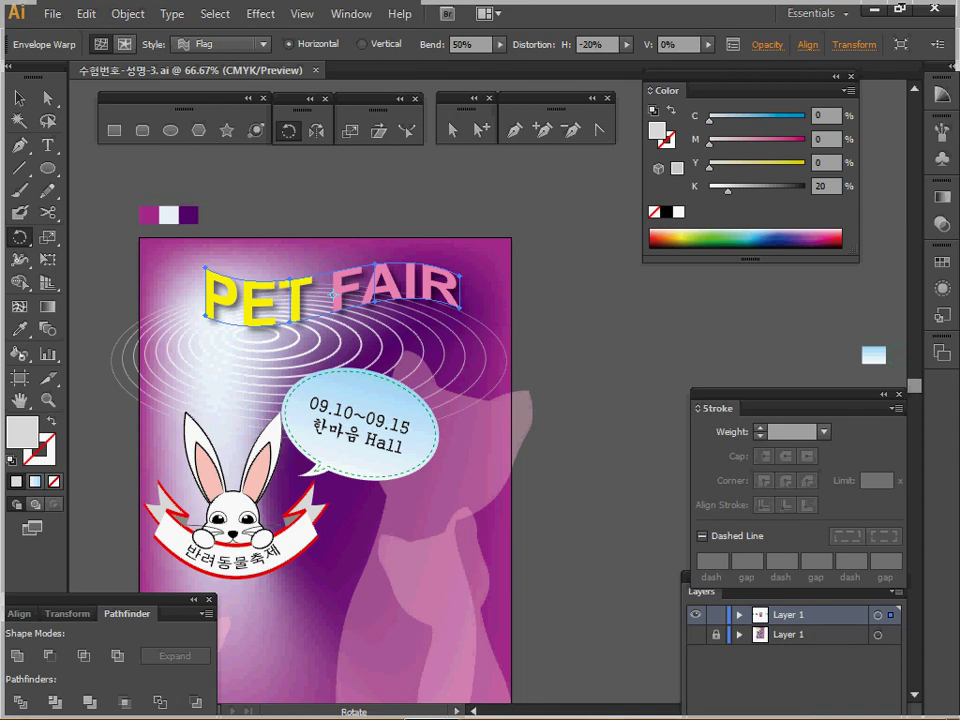
drag(512, 345, 520, 261)
ctrl+click(560, 265)
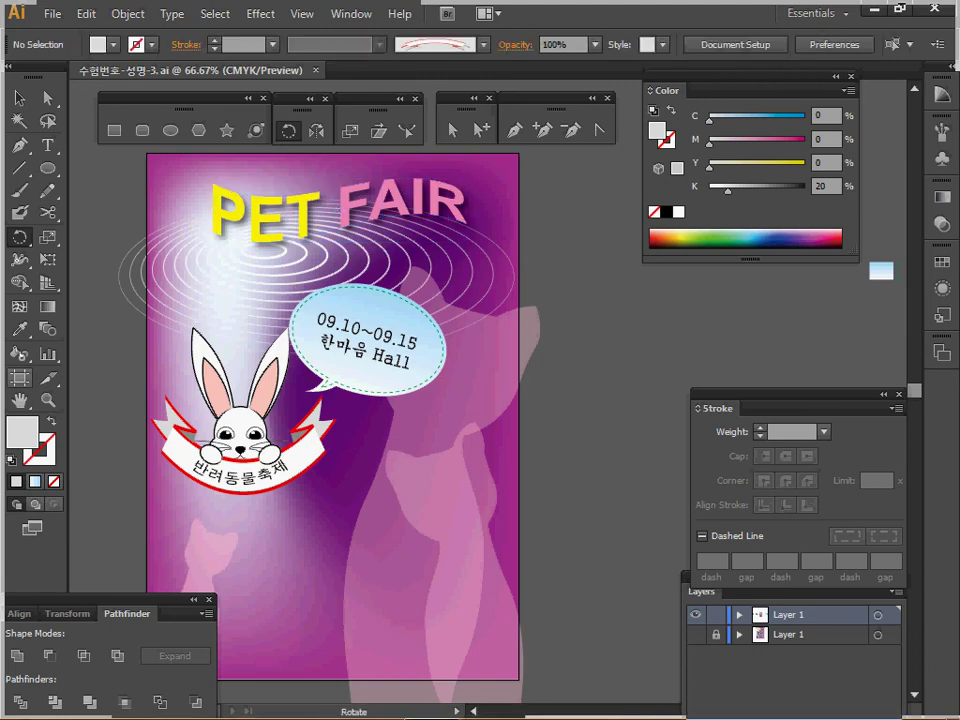
- Detach the symbol tools as a floating palette, activate the Symbol Sprayer, and check that the pink dog symbol is selected
drag(19, 354, 256, 388)
drag(140, 366, 198, 196)
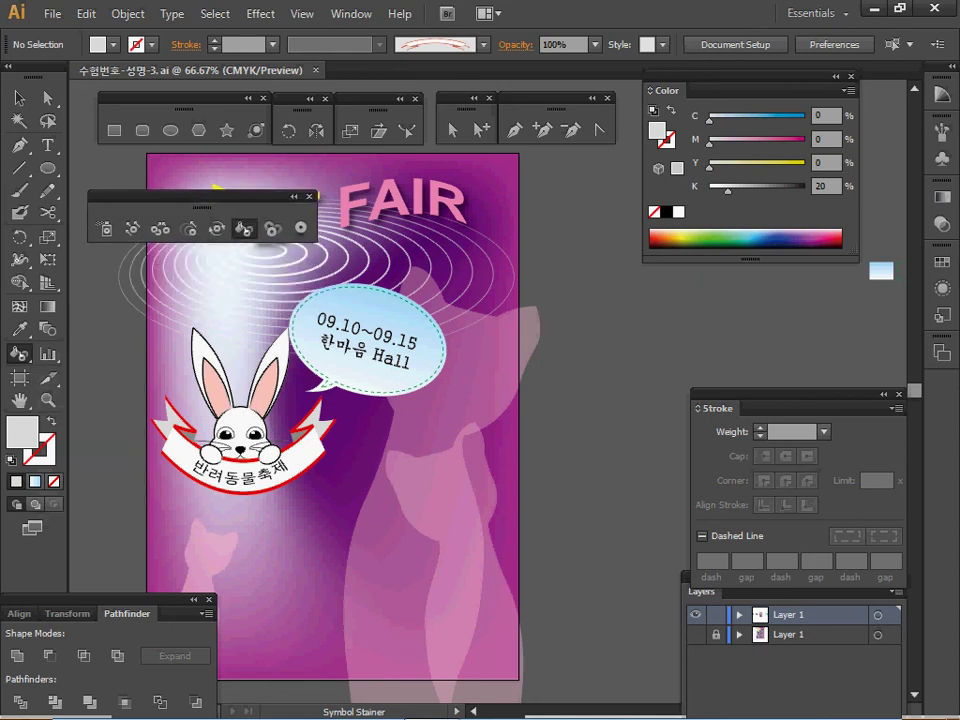
click(105, 229)
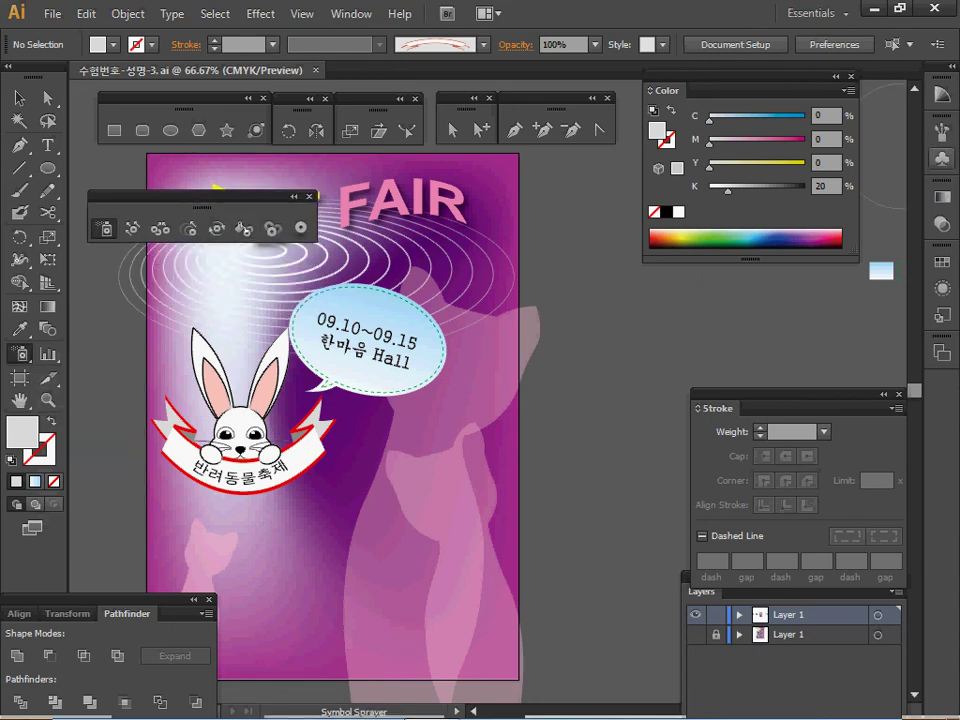
click(942, 159)
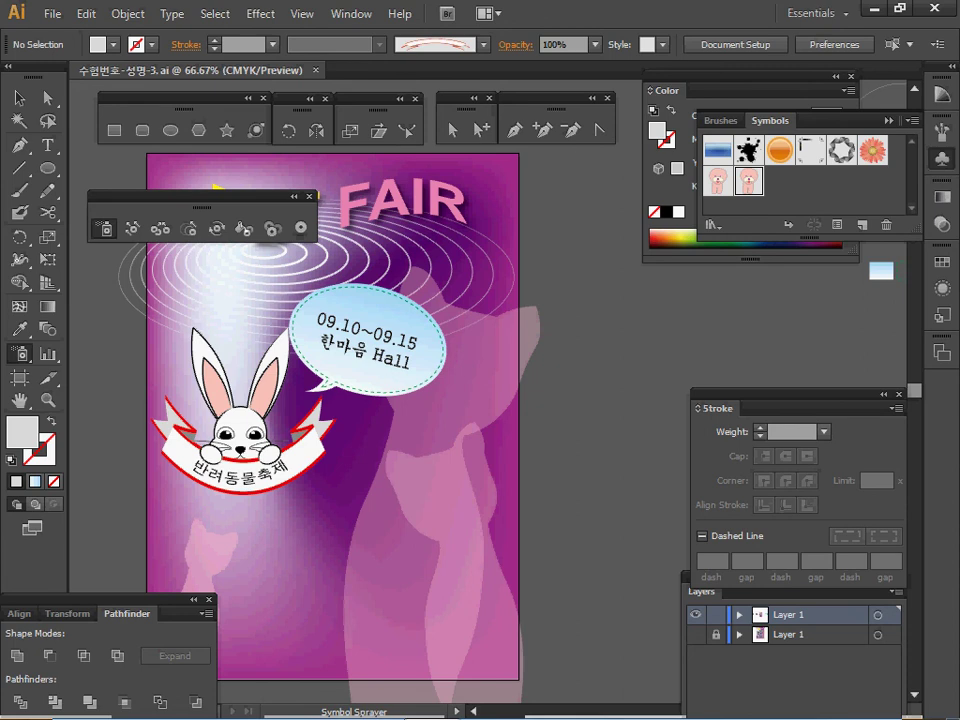
click(942, 159)
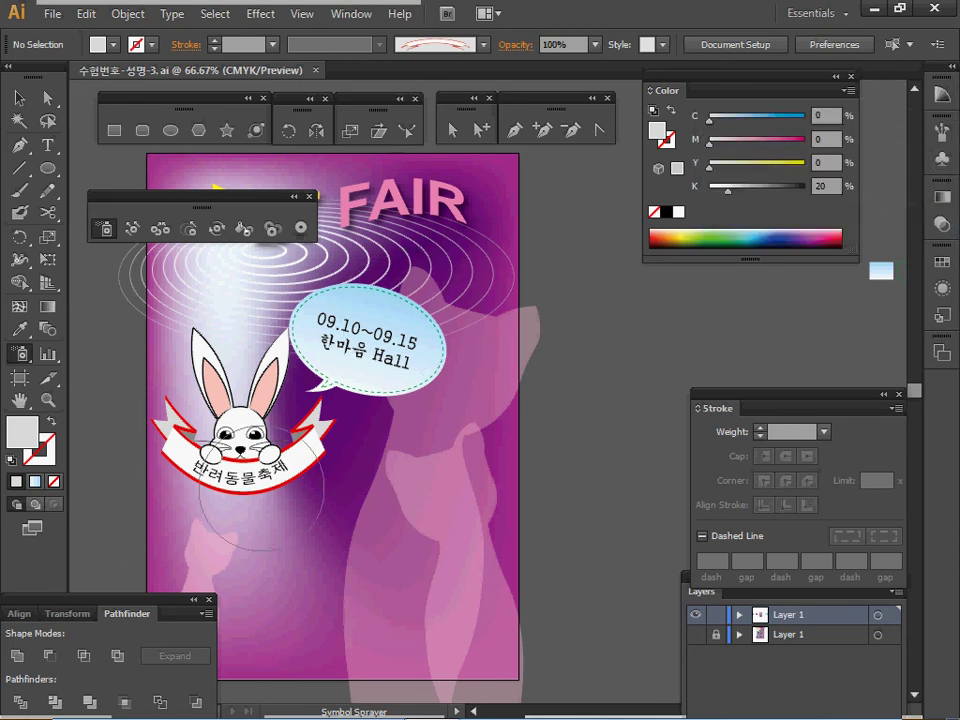
- Spray pink dog symbols around the poster: left edge, bottom, centre, right side and beside the speech bubble's upper right
drag(215, 385, 232, 319)
drag(261, 273, 243, 223)
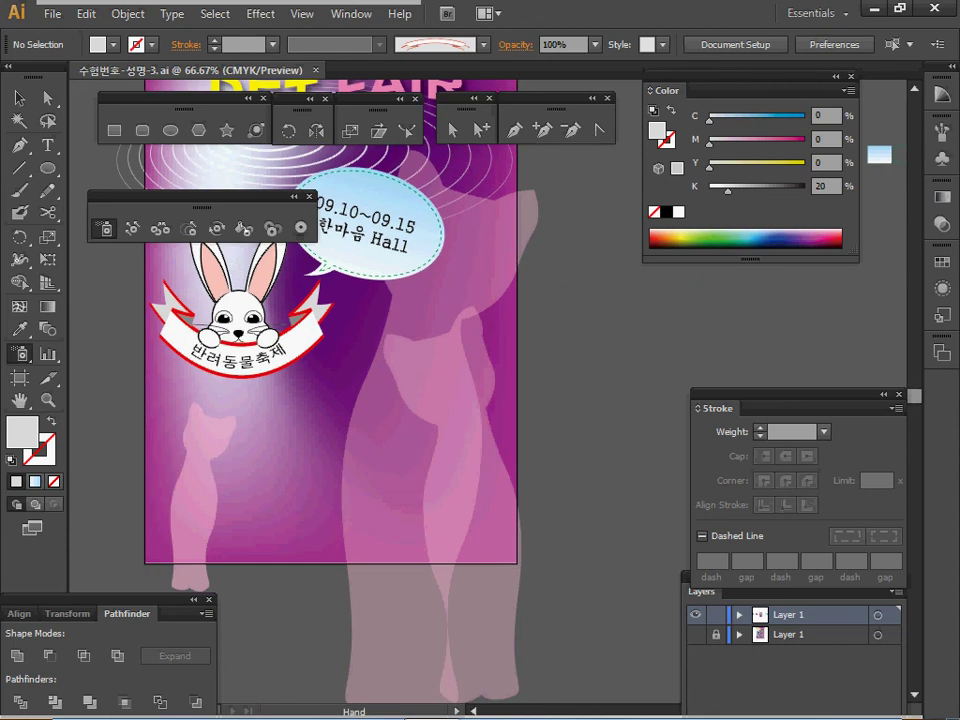
click(160, 407)
click(270, 505)
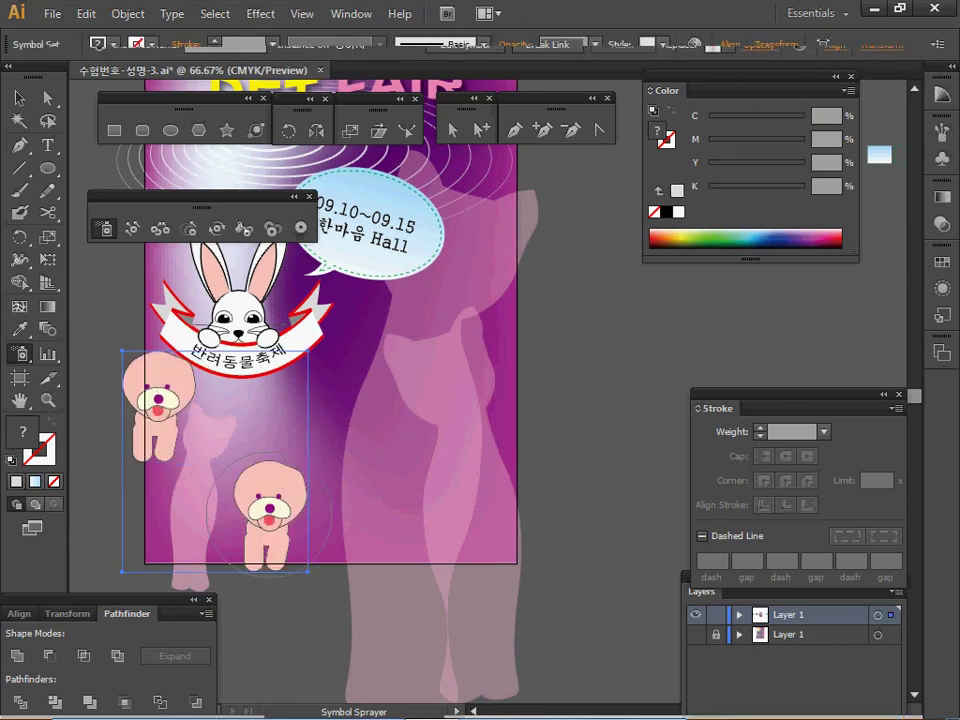
click(333, 435)
click(393, 335)
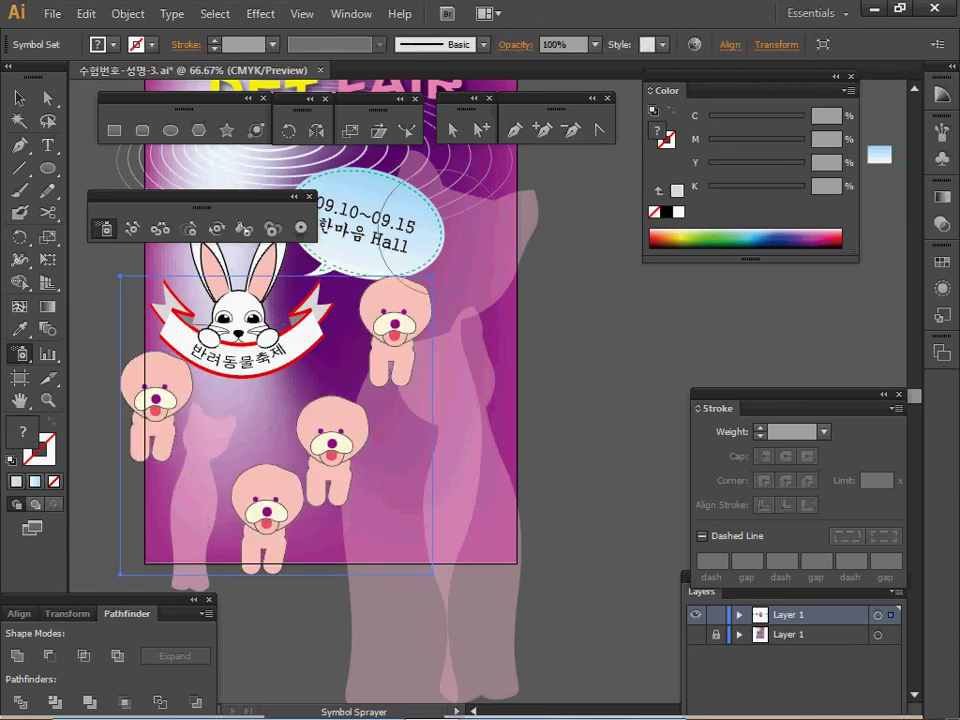
click(455, 182)
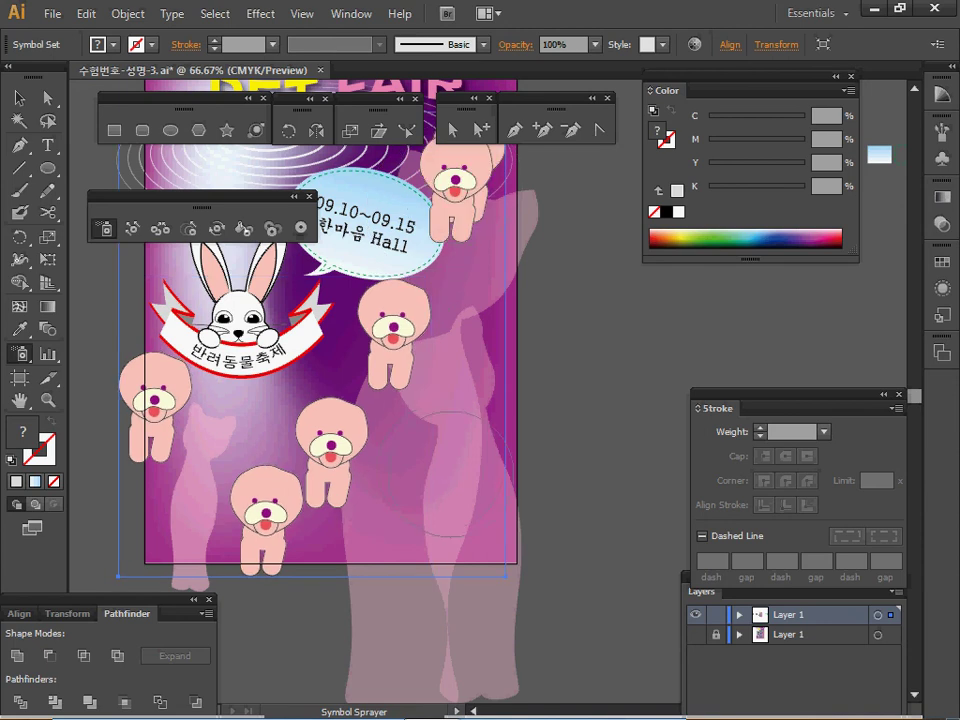
click(454, 468)
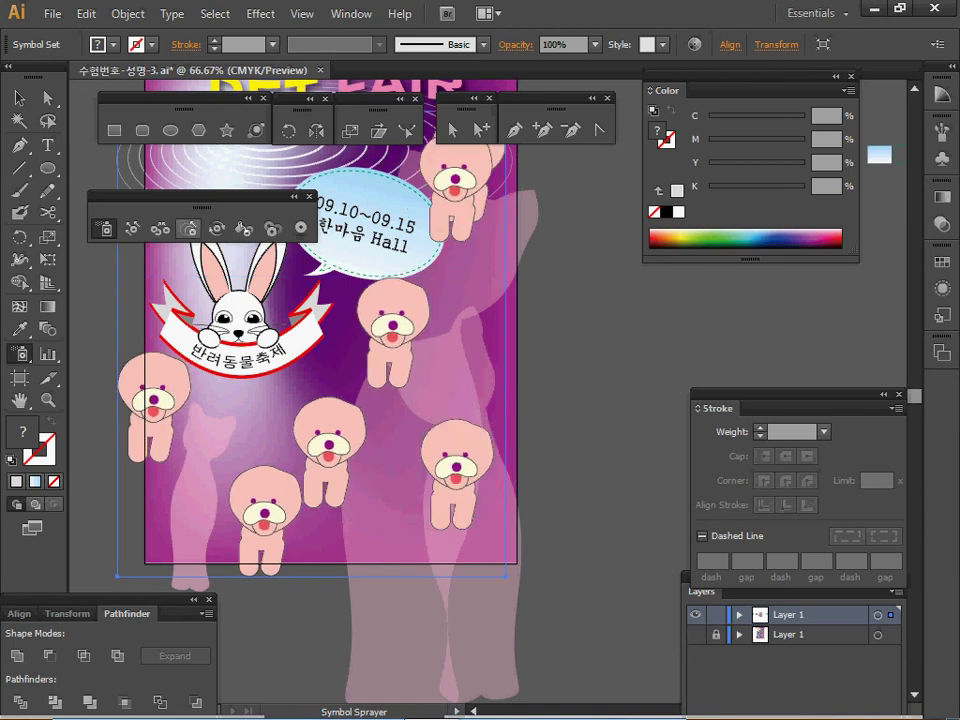
- Shrink the dog symbols at the left edge, lower centre, right side and upper right with the Symbol Sizer, and return to the Symbol Sprayer
click(189, 229)
key(space)
mouse_move(180, 391)
mouse_down()
mouse_move(188, 419)
mouse_move(166, 418)
mouse_up()
drag(480, 463, 480, 463)
drag(337, 478, 337, 478)
drag(479, 200, 479, 200)
click(103, 228)
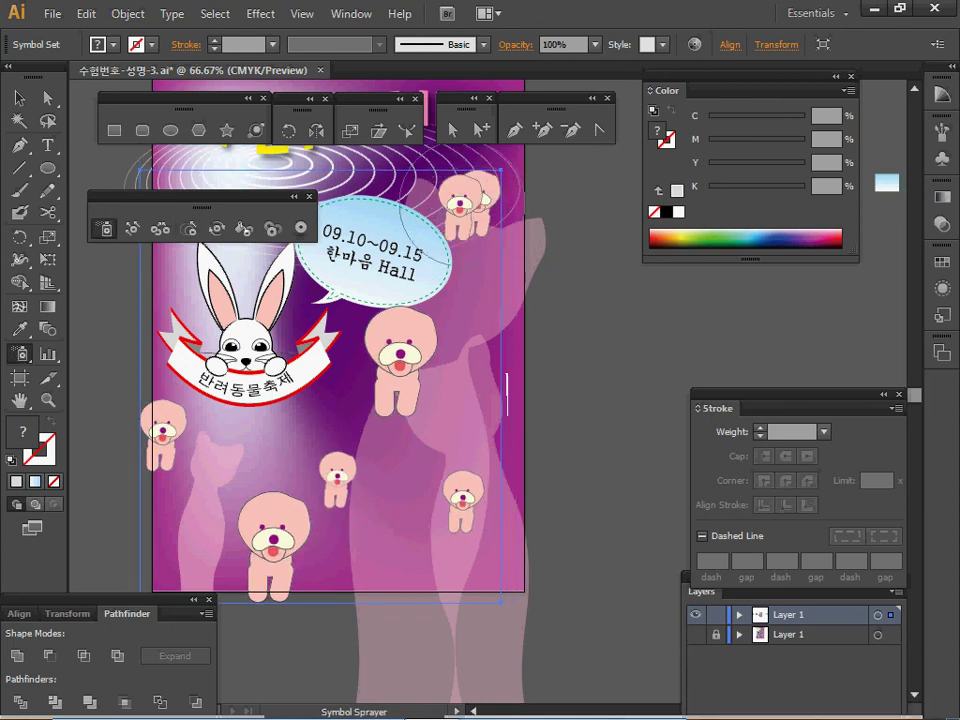
- Replace the two overlapping dog symbols beside the speech bubble with a single new one and shrink it with the Symbol Sizer
alt+click(466, 192)
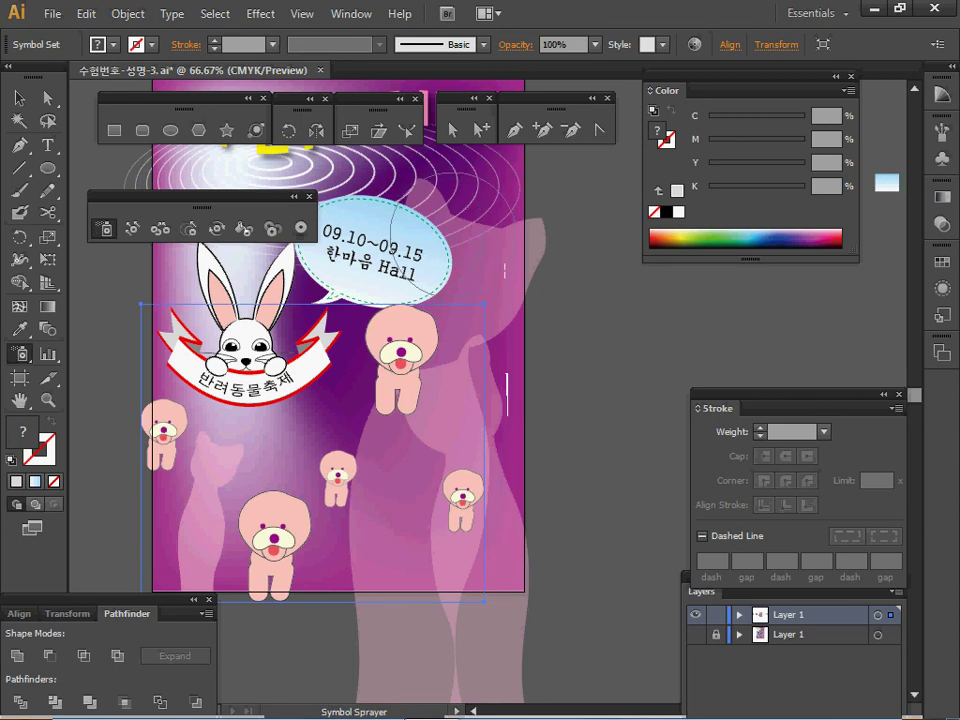
click(456, 236)
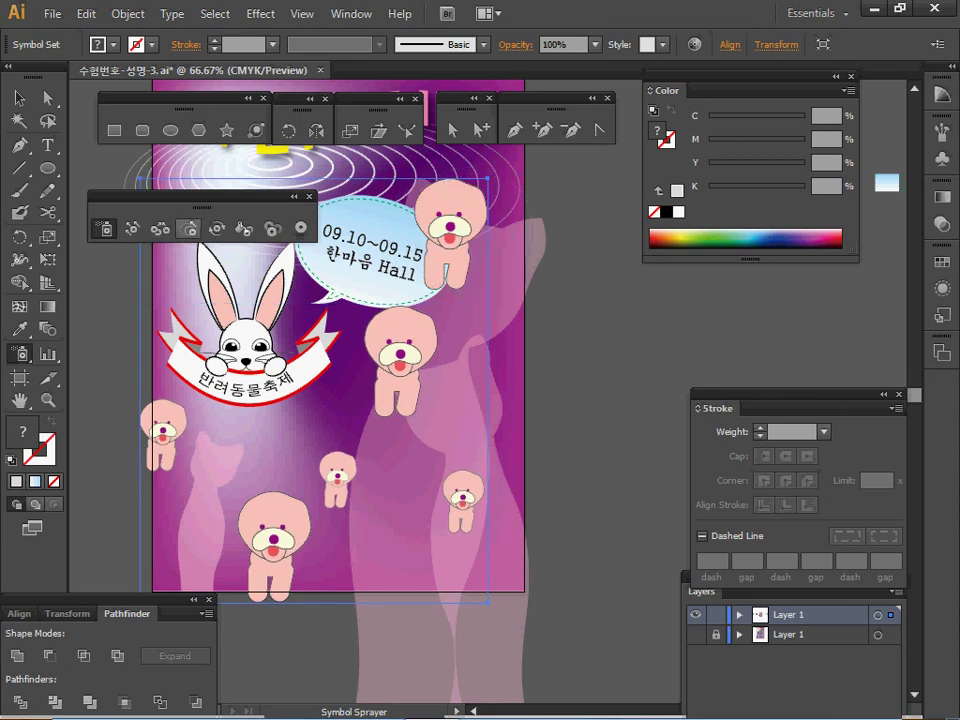
click(190, 229)
alt+click(450, 235)
alt+click(453, 234)
alt+click(454, 234)
click(453, 234)
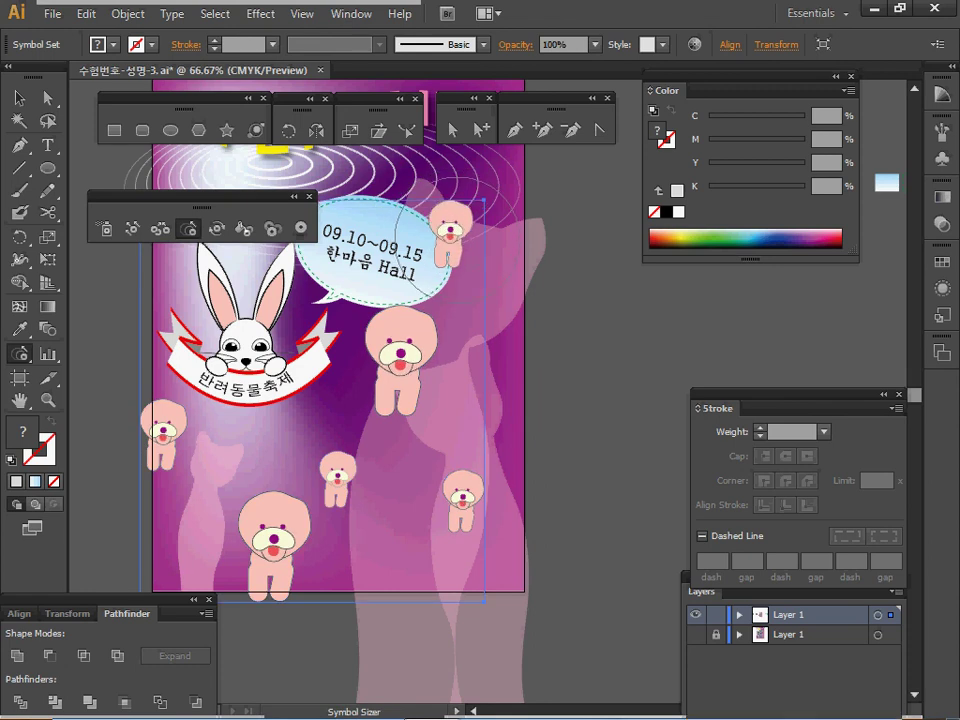
- Reposition the dogs with the Symbol Shifter: upper-right one away from the bubble, large centre one downward, lower-right and left-edge ones rightward
click(132, 228)
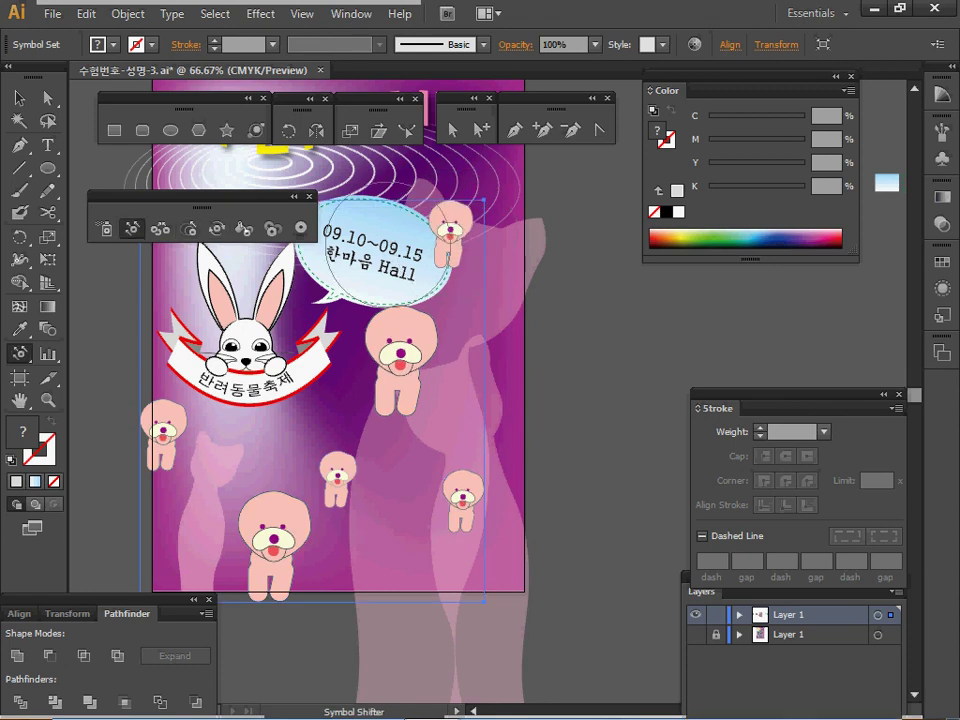
drag(448, 230, 474, 220)
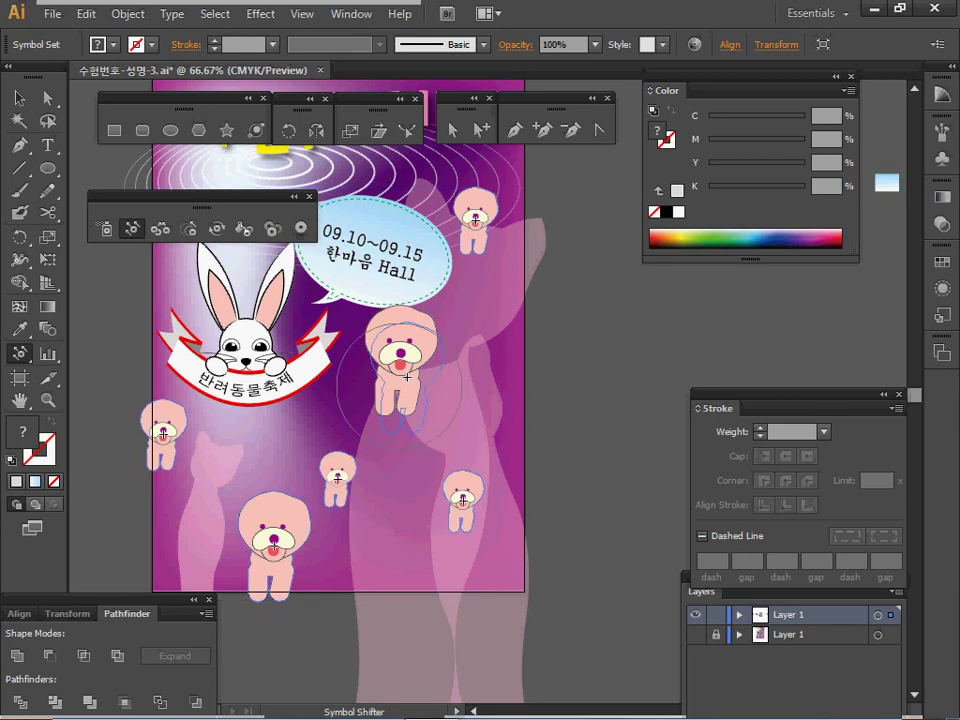
drag(395, 358, 408, 390)
drag(460, 496, 477, 501)
drag(164, 434, 189, 448)
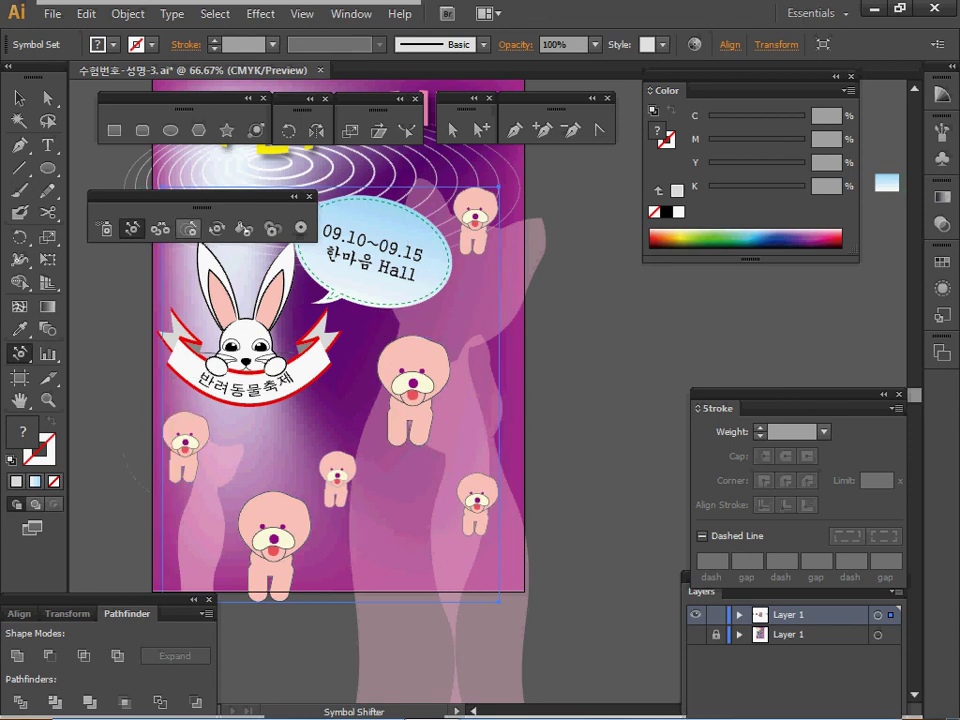
- Tilt the lower-right and left-edge dogs clockwise and the small centre dog slightly counterclockwise with the Symbol Spinner
click(217, 228)
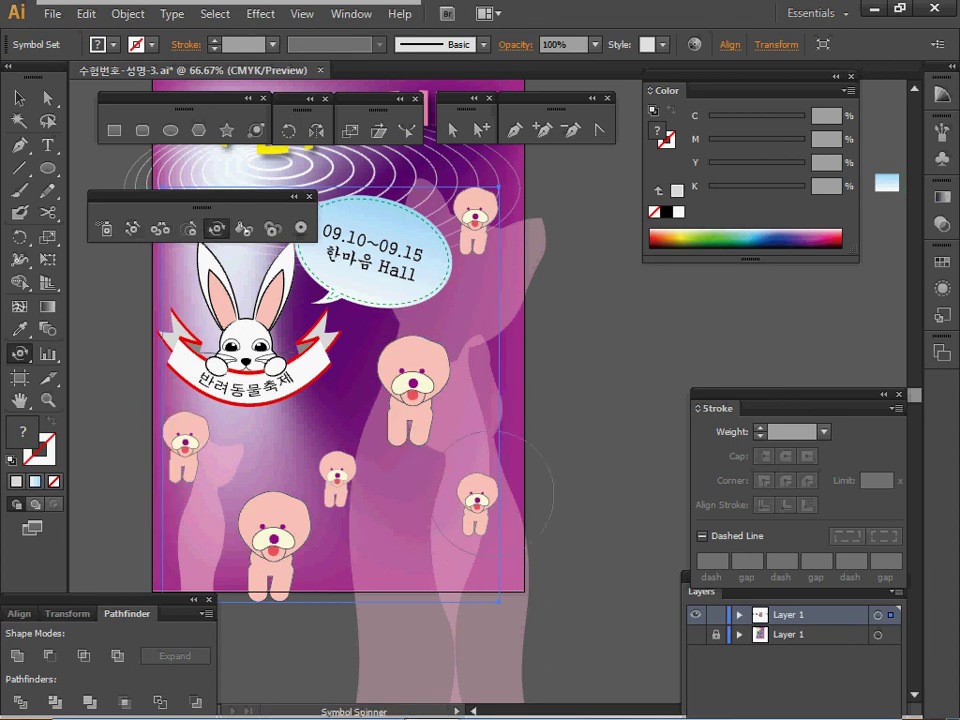
mouse_move(517, 493)
mouse_down()
mouse_move(501, 494)
mouse_move(501, 481)
mouse_up()
drag(193, 447, 203, 432)
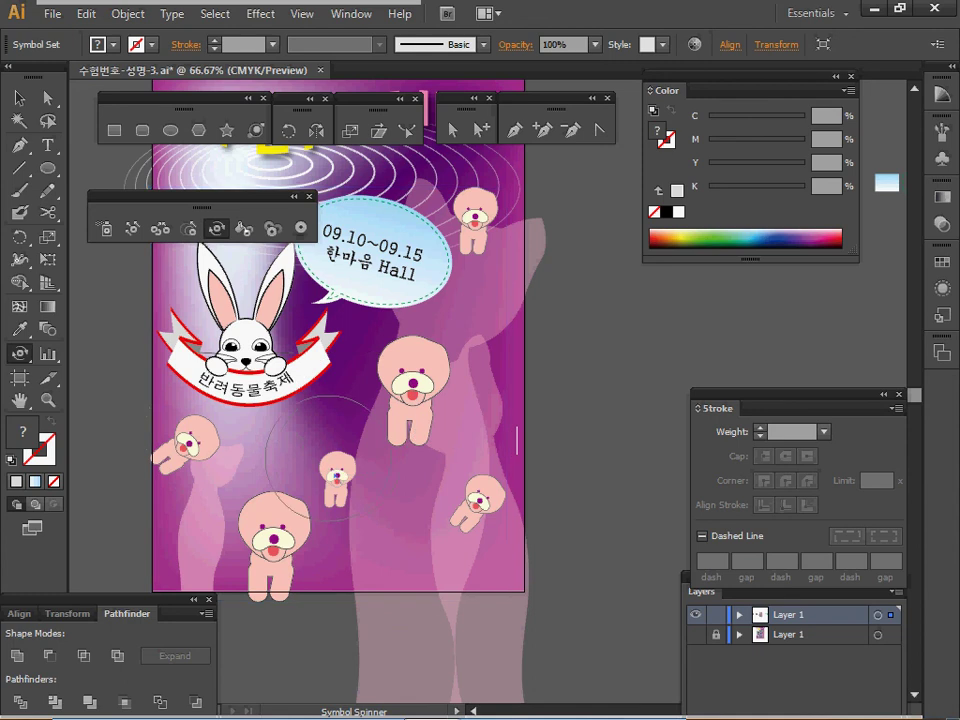
mouse_move(338, 472)
mouse_down()
mouse_move(332, 453)
mouse_move(352, 439)
mouse_up()
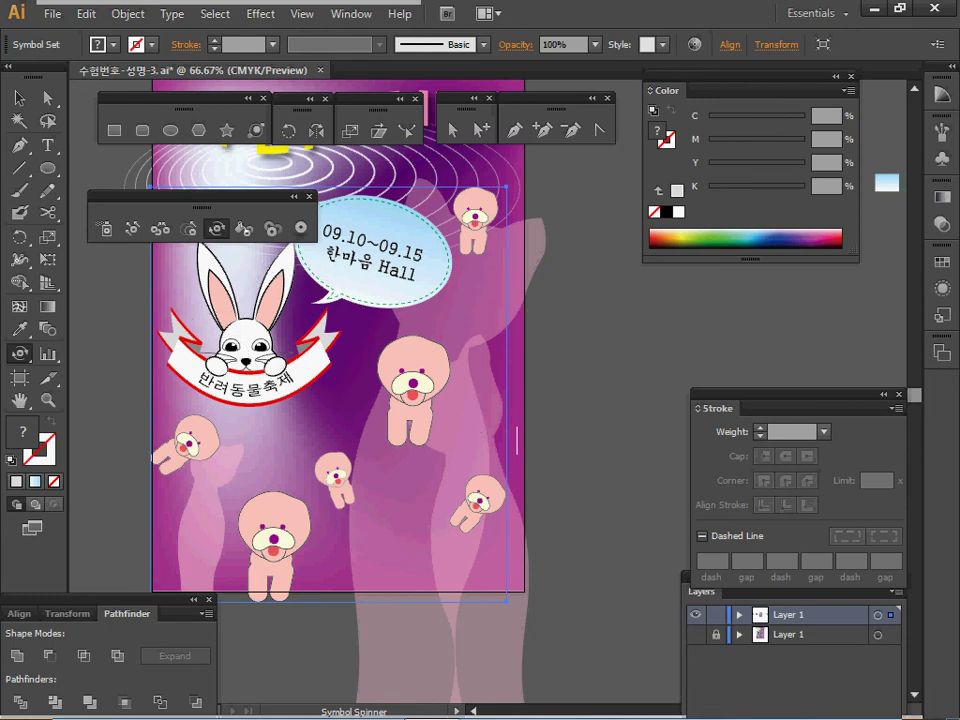
- Make the swatches float beside the poster and tint the small centre dog cyan blue (C 100) with the Symbol Stainer
click(244, 228)
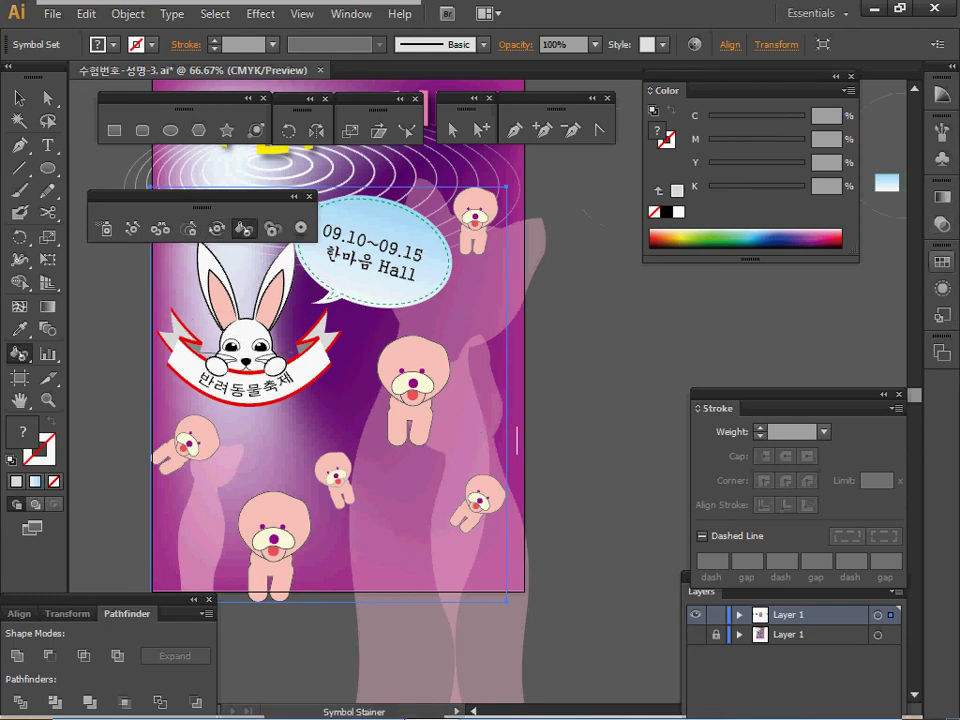
drag(941, 262, 572, 287)
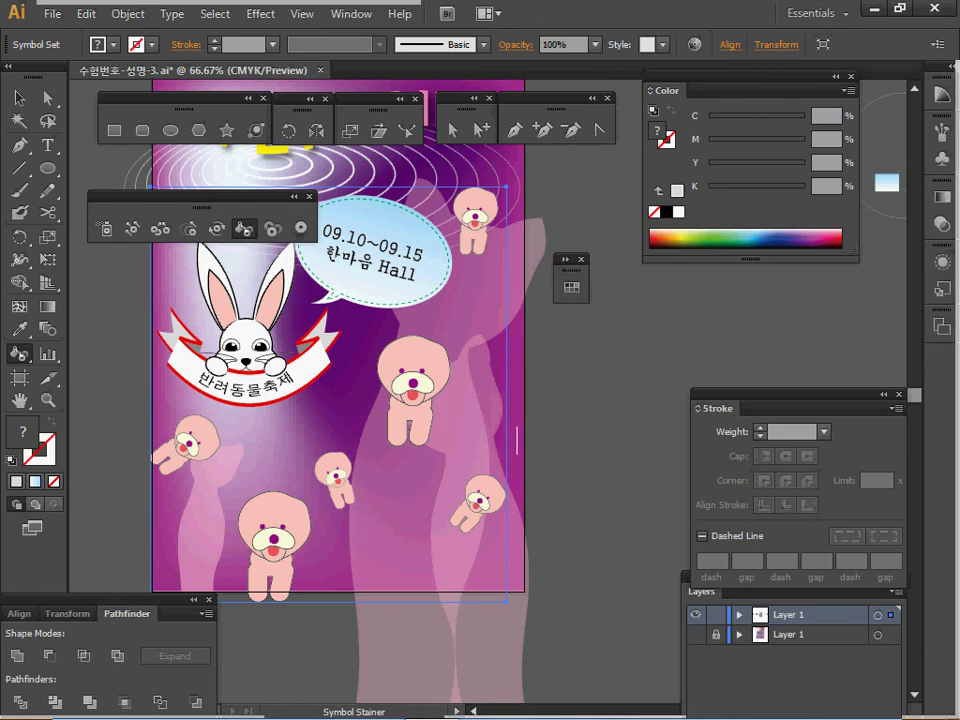
click(572, 287)
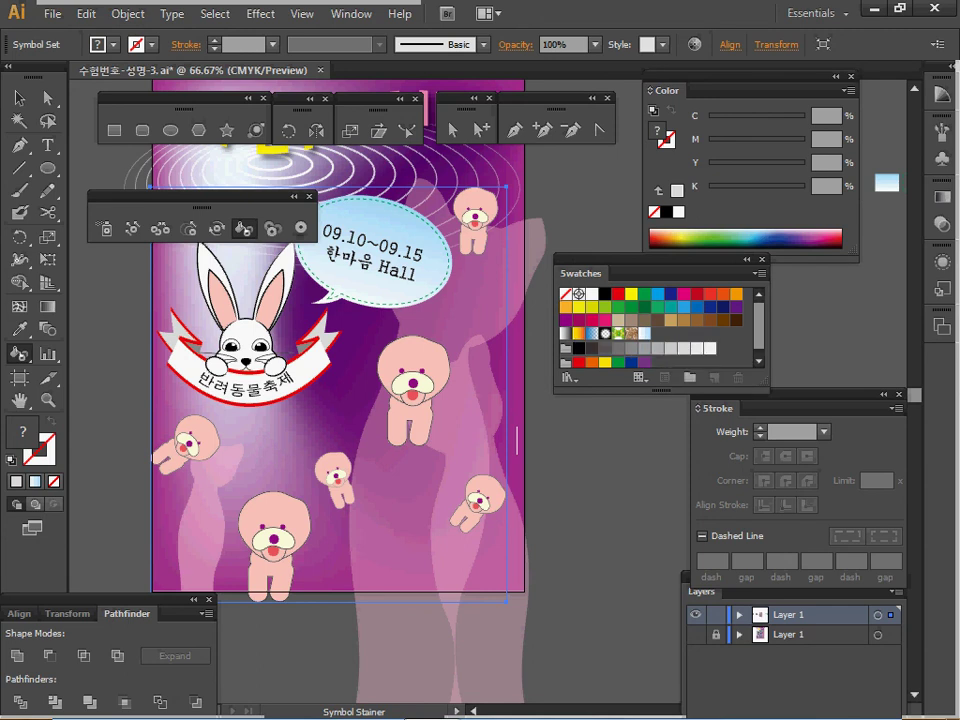
click(657, 293)
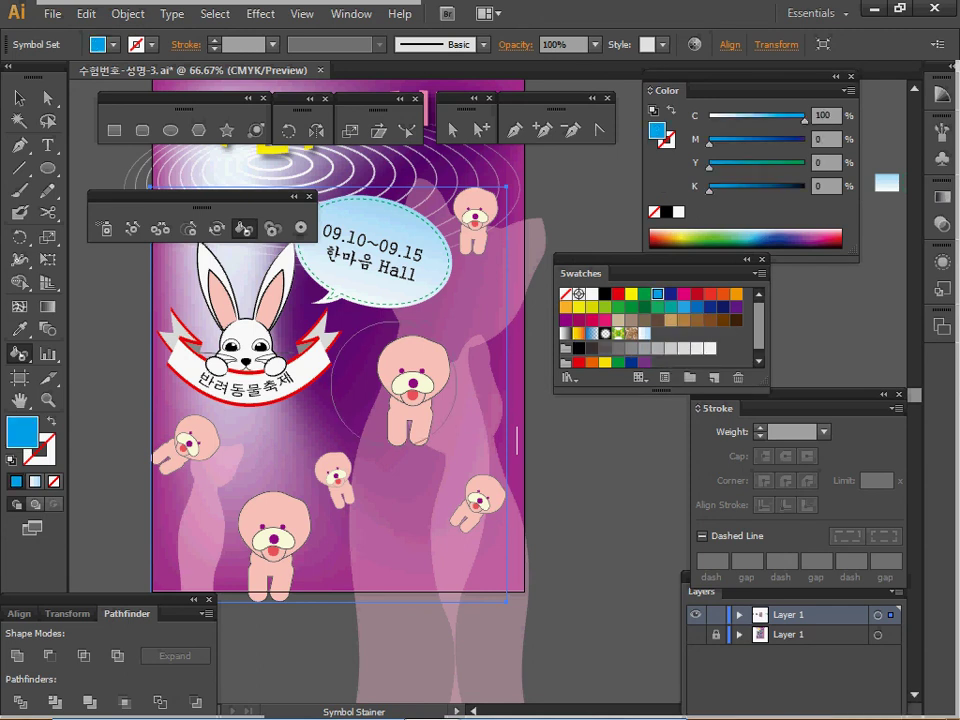
drag(334, 476, 338, 470)
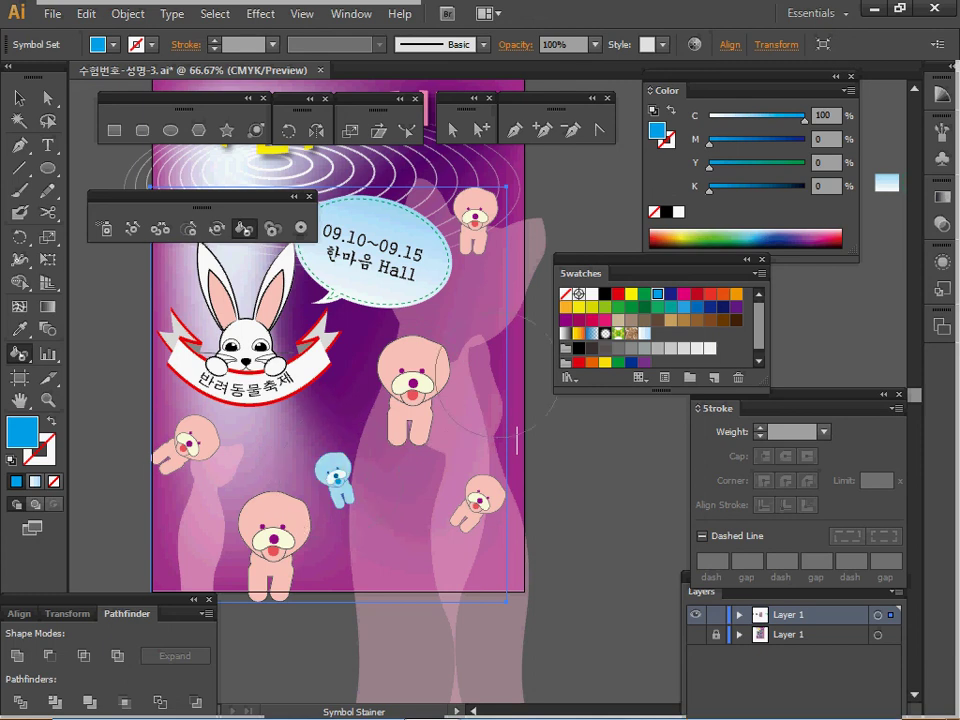
- Stain the left-edge dog purple (C 75, M 100) and the lower-right dog green (C 75, Y 100)
click(736, 307)
drag(192, 436, 192, 436)
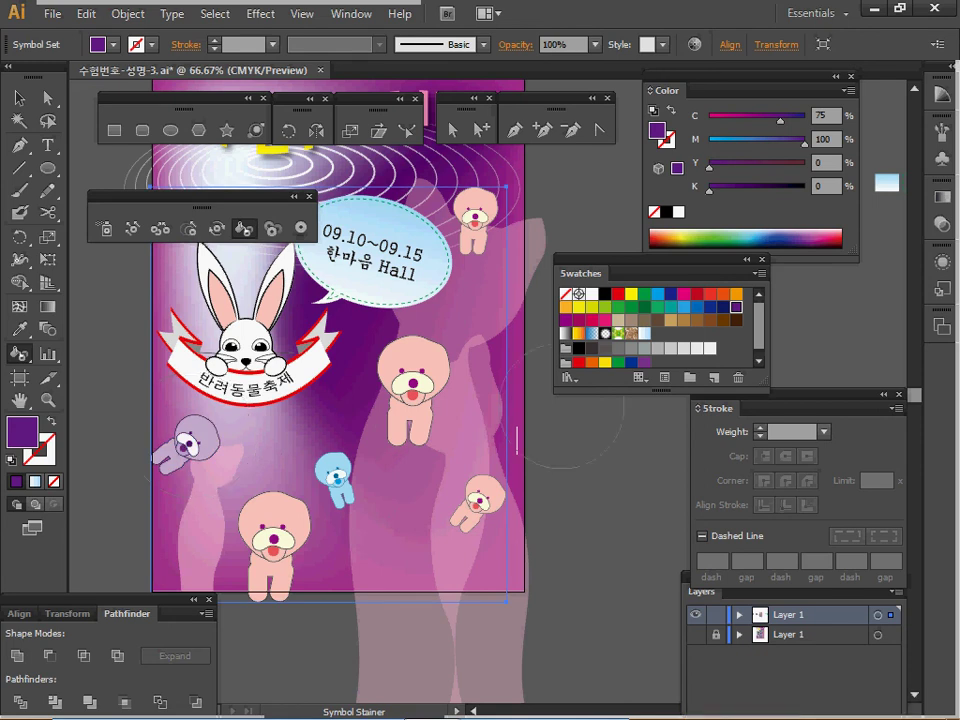
click(618, 307)
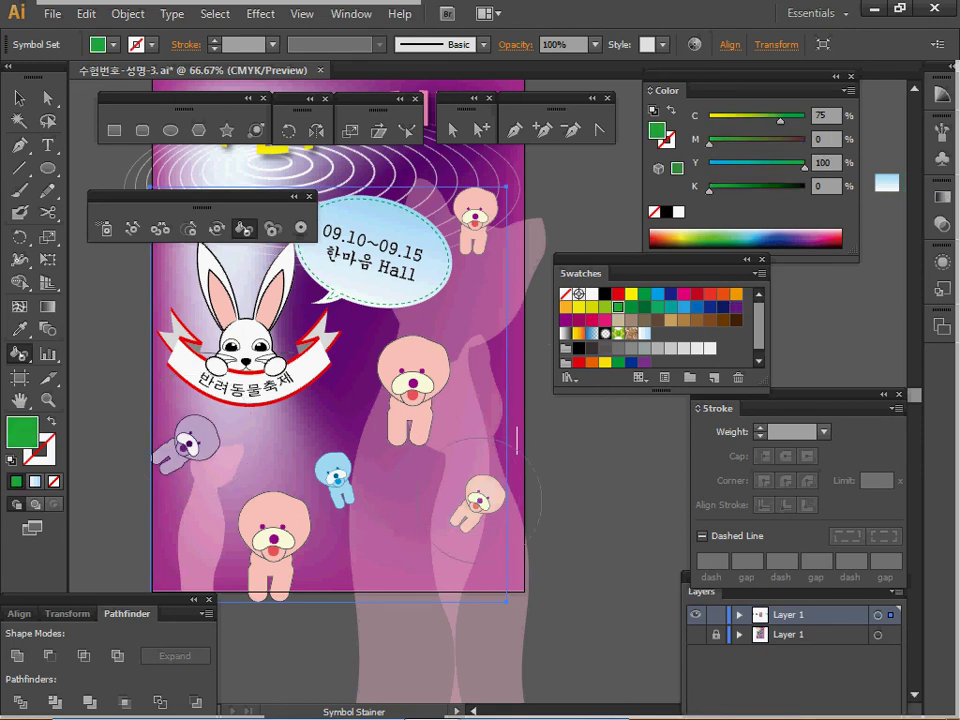
drag(484, 499, 479, 494)
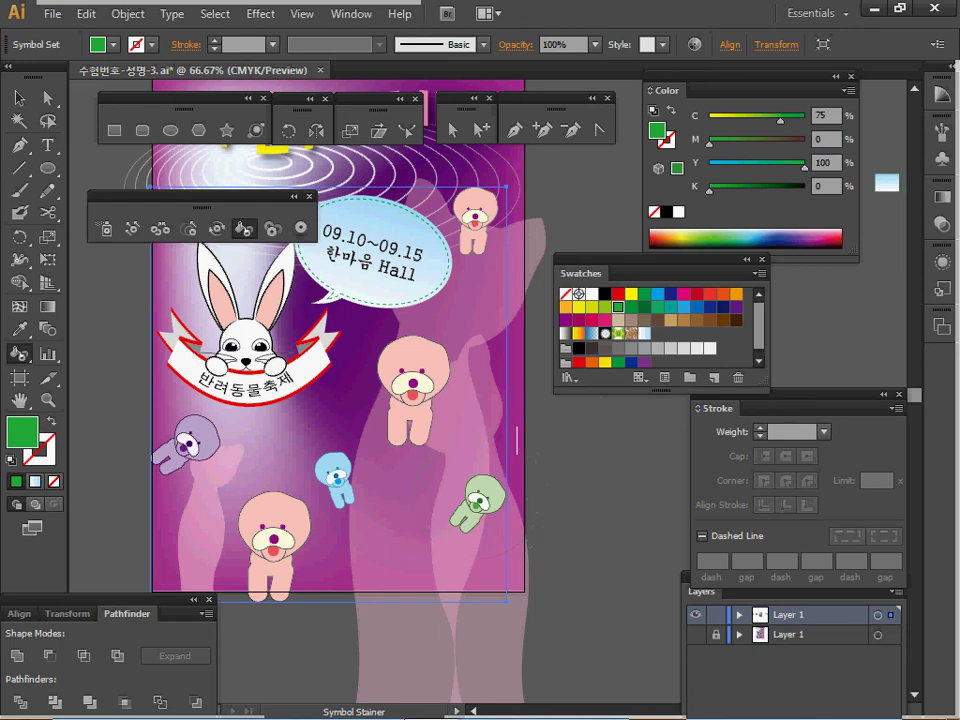
- Delete the sprayed dog symbol set and copy the finished symbol set from inside the reference layer's clip group
key(Delete)
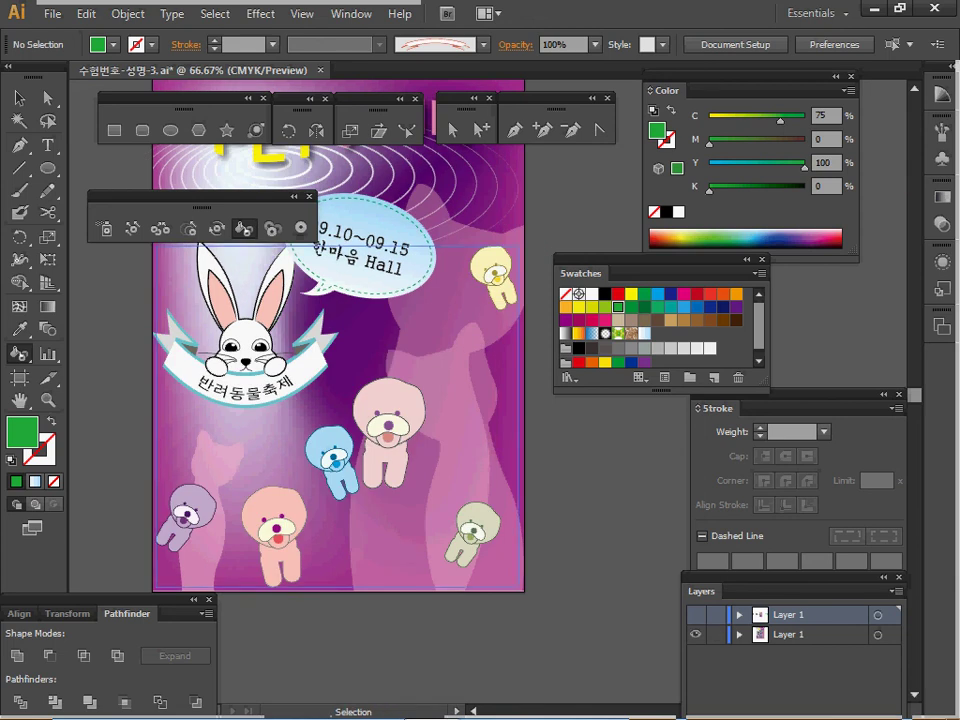
key(ctrl+a)
ctrl+double_click(370, 420)
ctrl+click(370, 420)
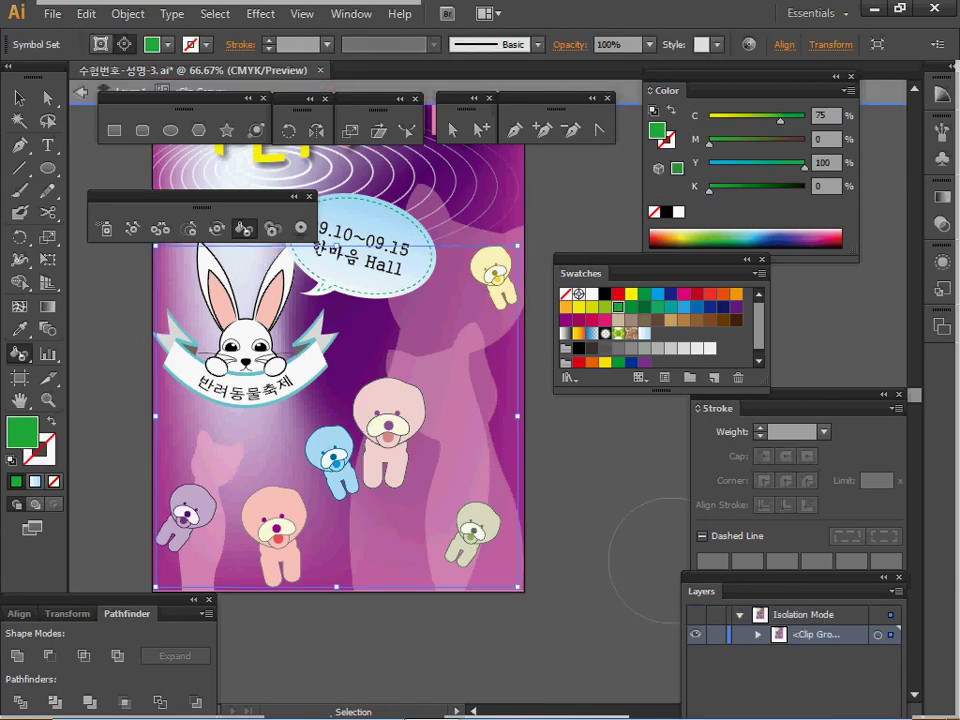
key(ctrl+shift+a)
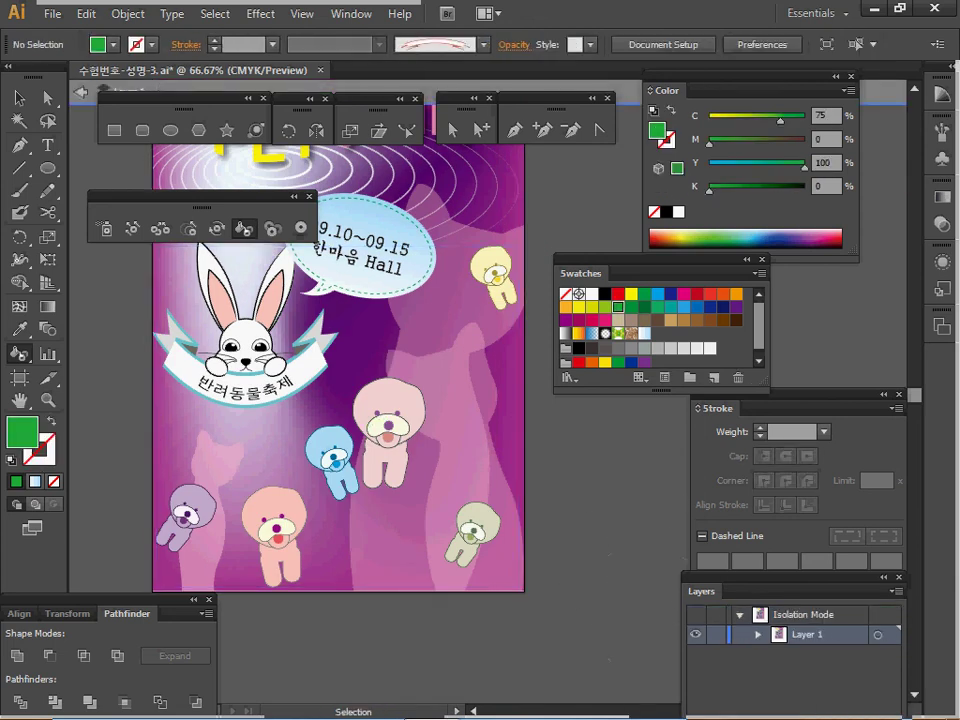
key(Escape)
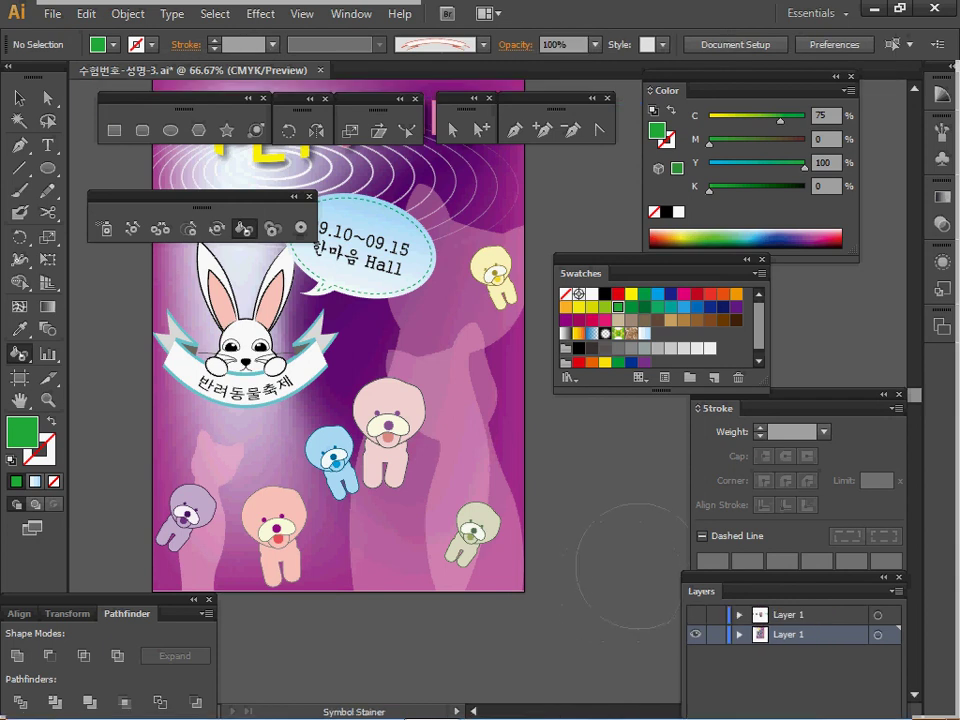
- Show the upper artwork layer, hide the reference layer, and paste the copied dog symbol set in place on the artwork layer
click(696, 615)
click(696, 634)
click(788, 615)
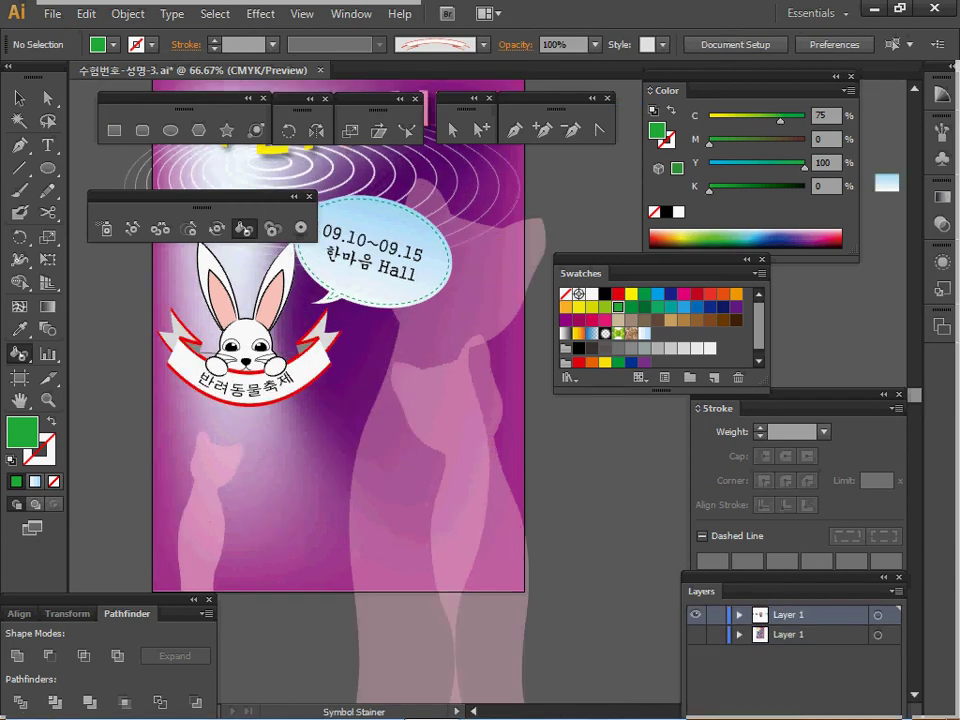
key(ctrl+f)
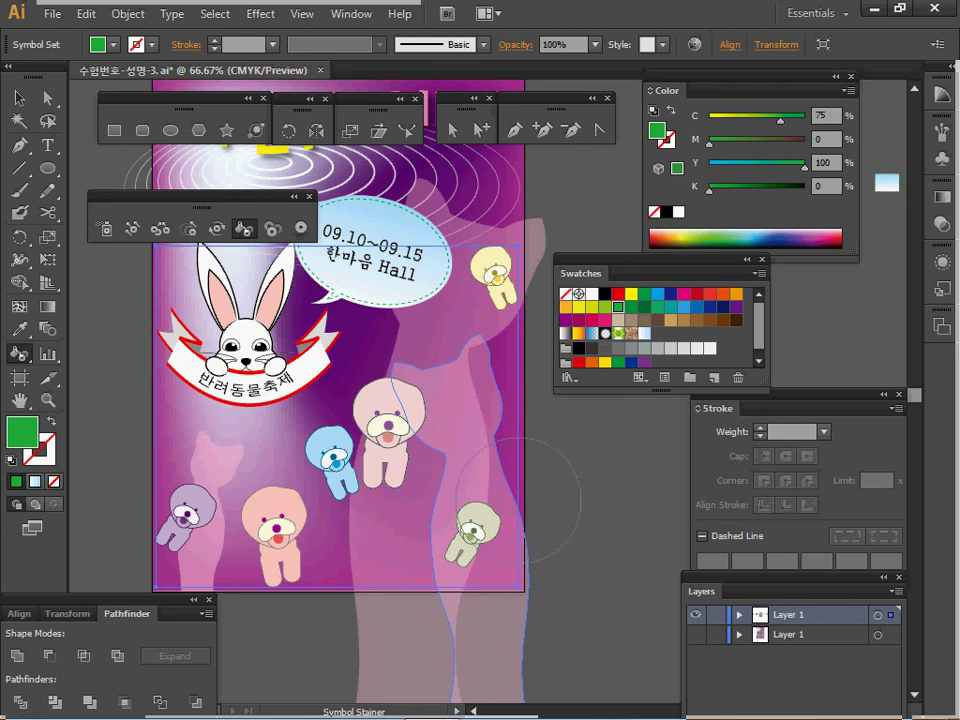
- Move the symbol tool palette clear of the poster and draw a 210 × 297 mm rectangle from the artboard's upper-left corner
ctrl+alt+click(517, 485)
drag(517, 485, 510, 621)
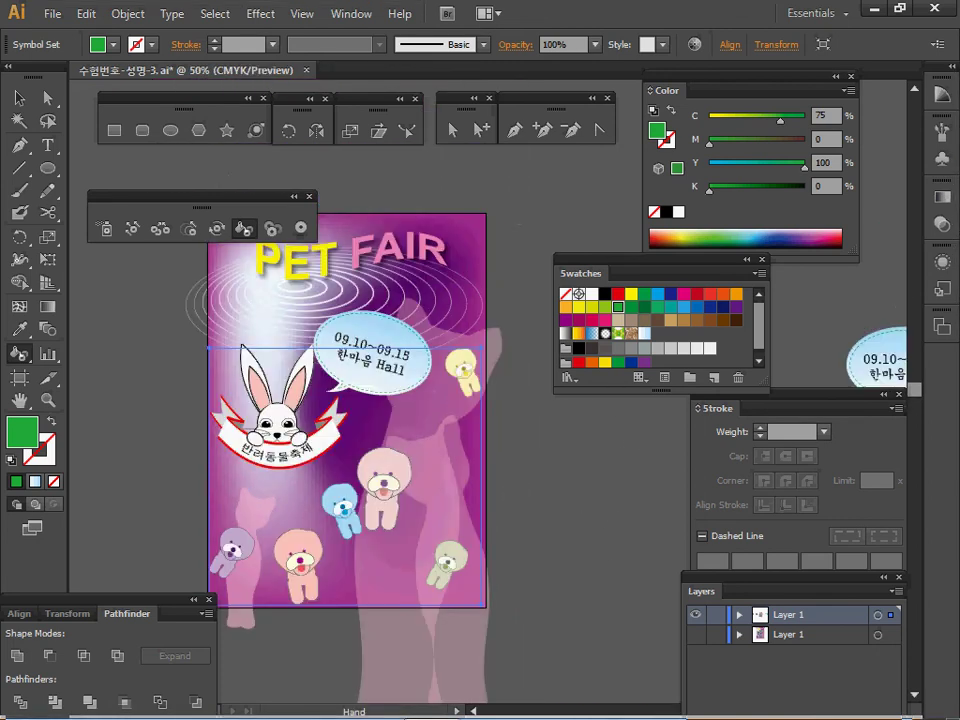
drag(436, 433, 484, 461)
drag(262, 197, 268, 172)
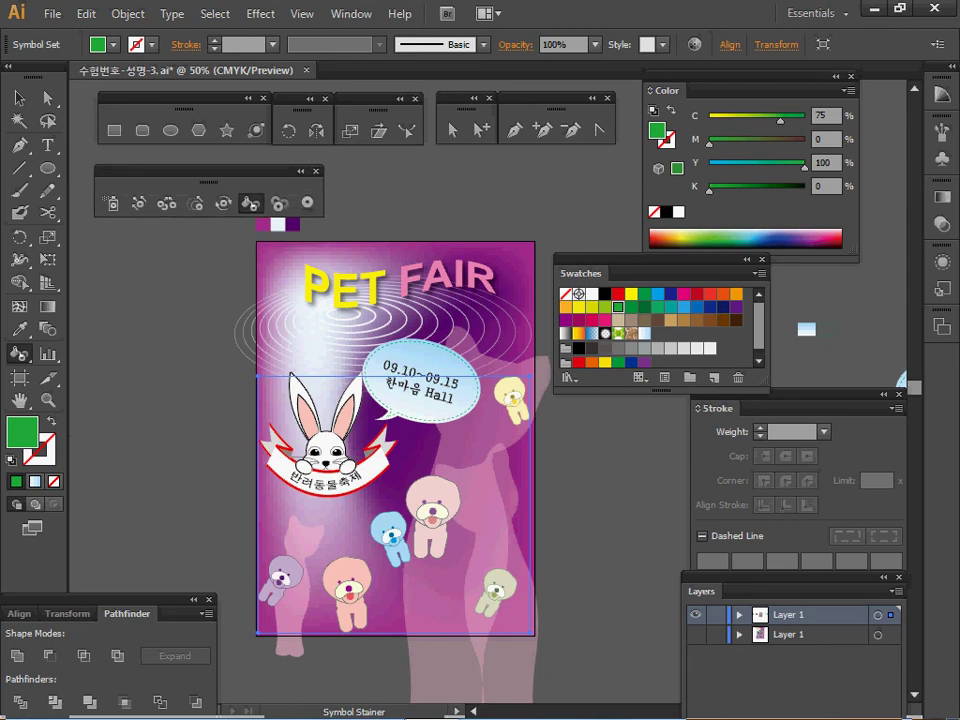
drag(207, 170, 214, 160)
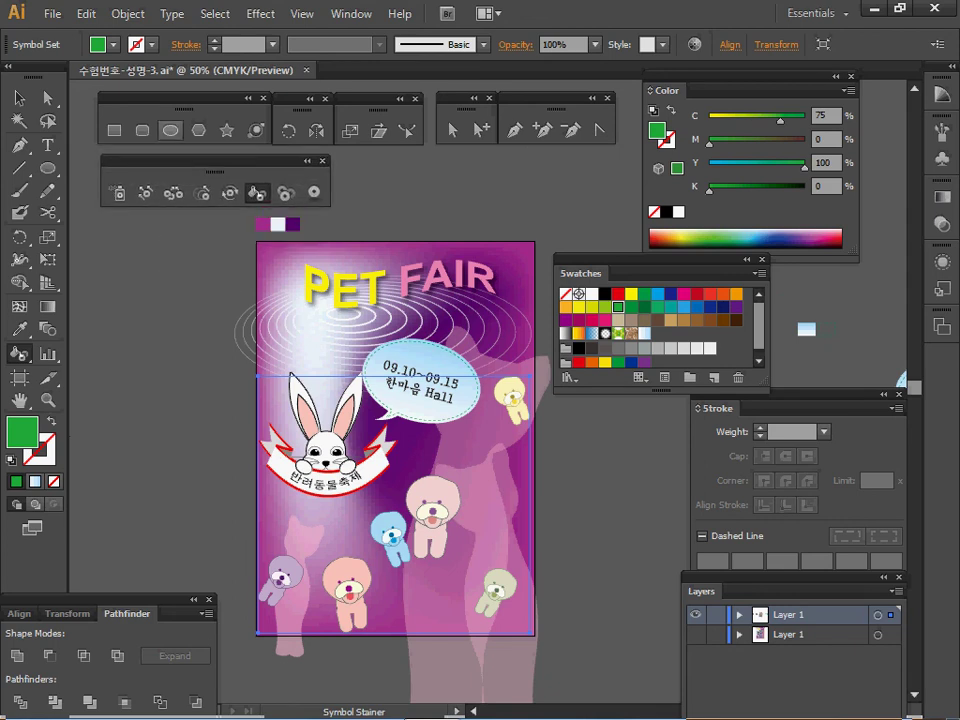
key(m)
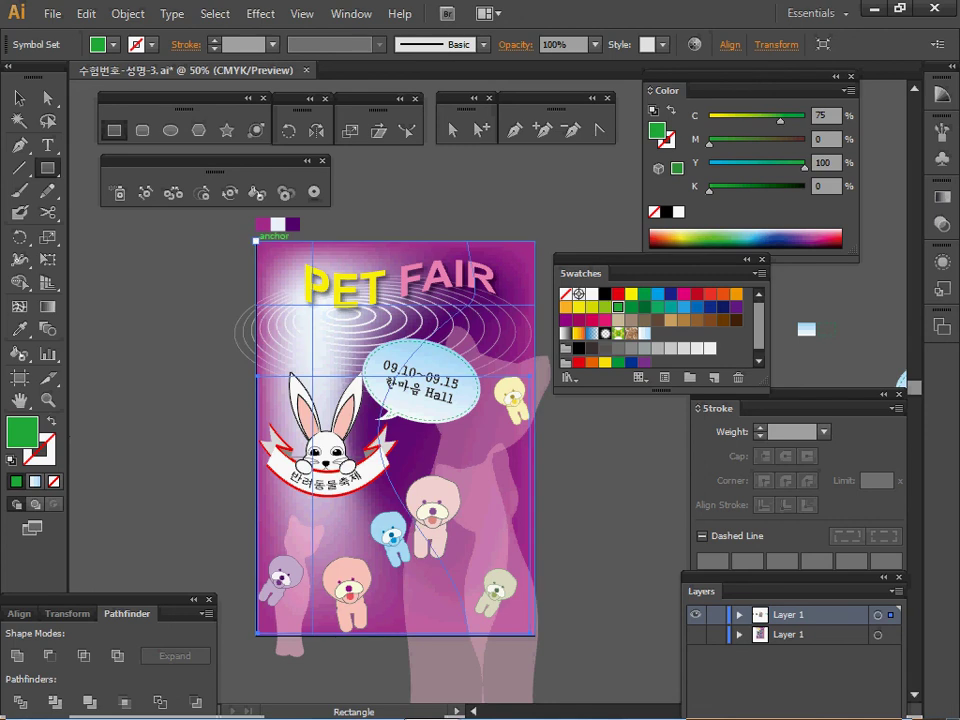
click(256, 240)
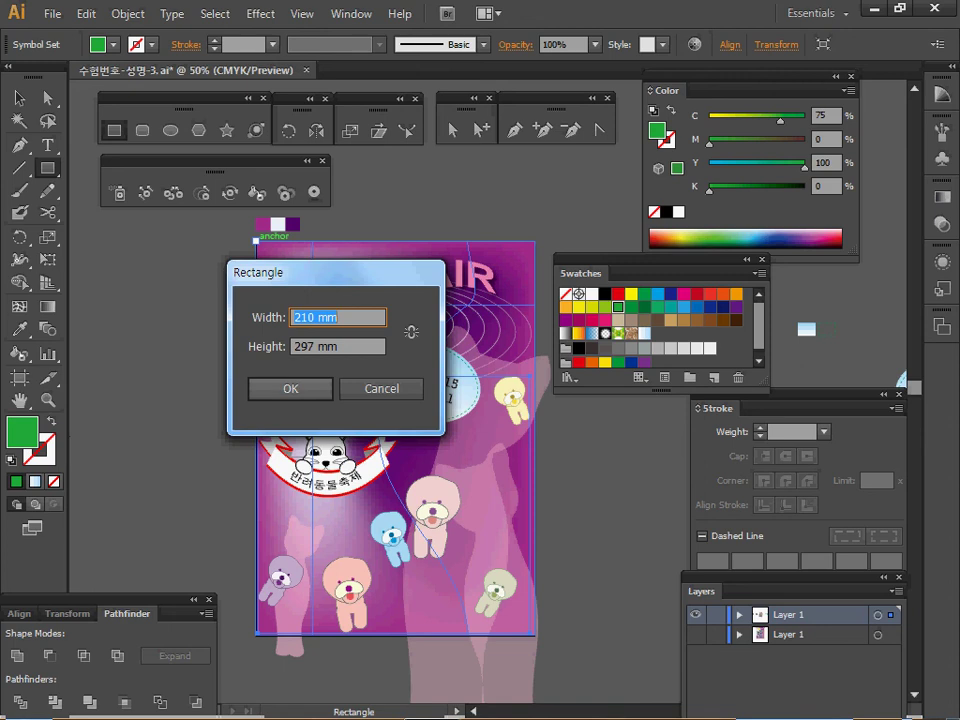
click(290, 388)
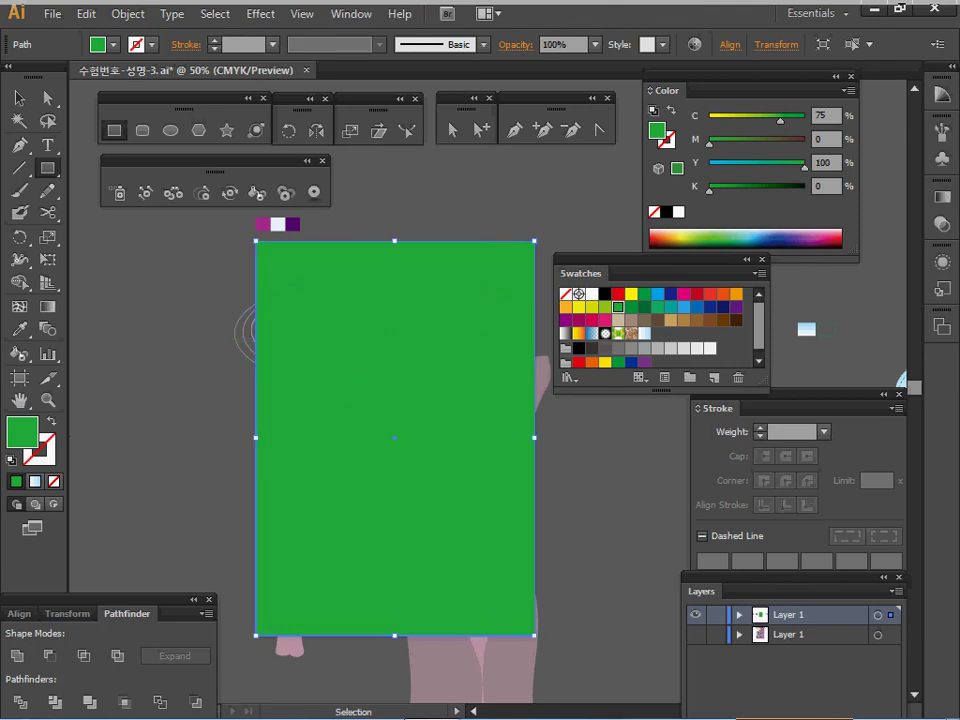
- Select all the artwork and make a clipping mask with the page-sized rectangle
key(ctrl+a)
key(m)
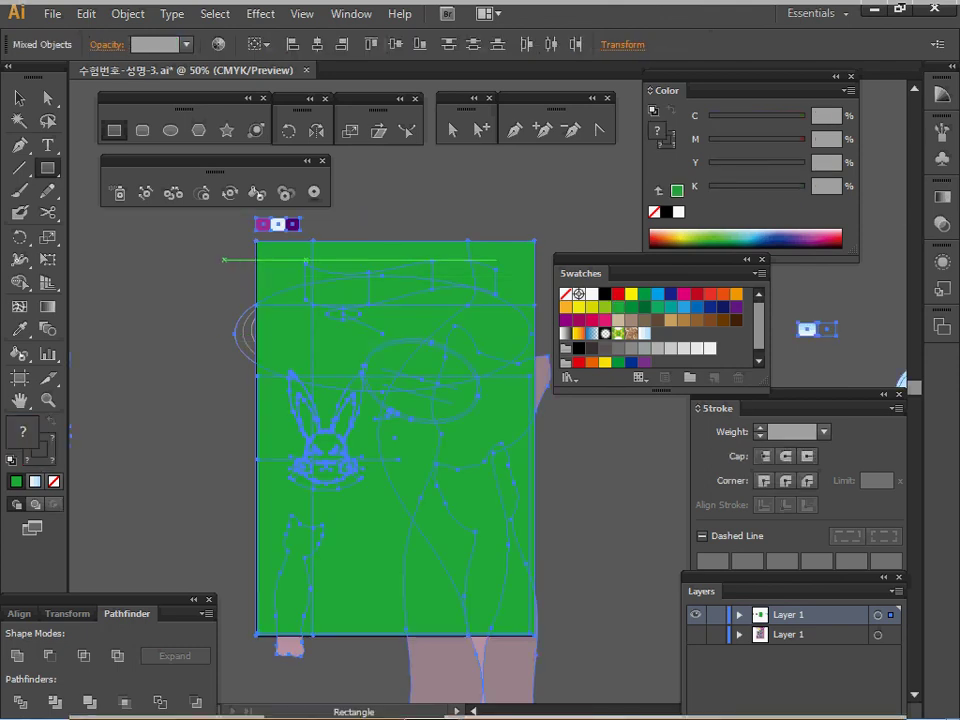
right_click(292, 312)
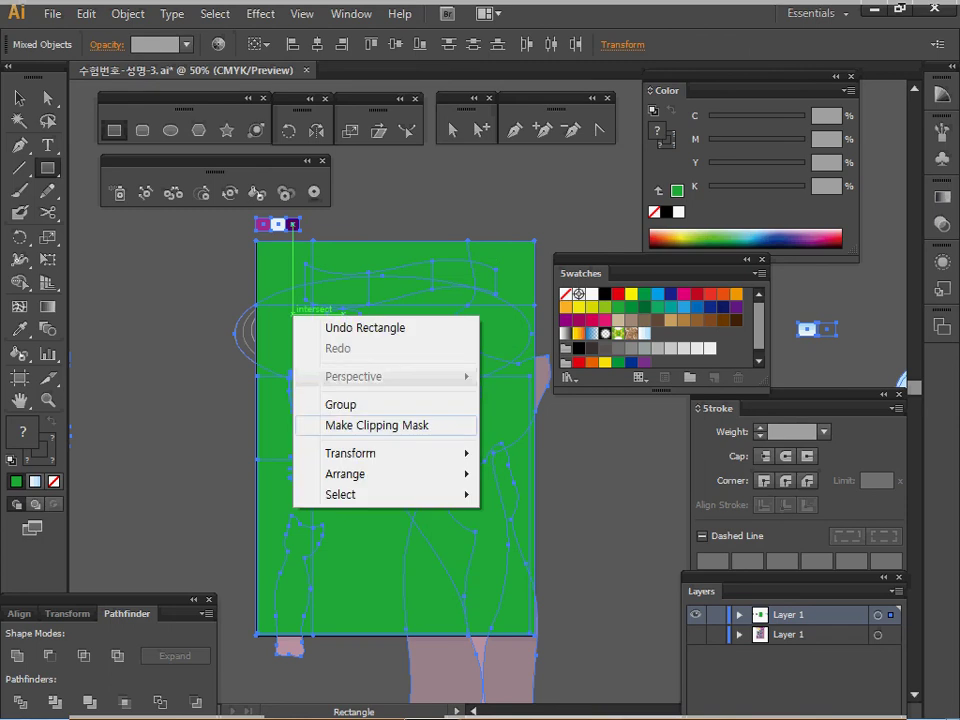
click(377, 425)
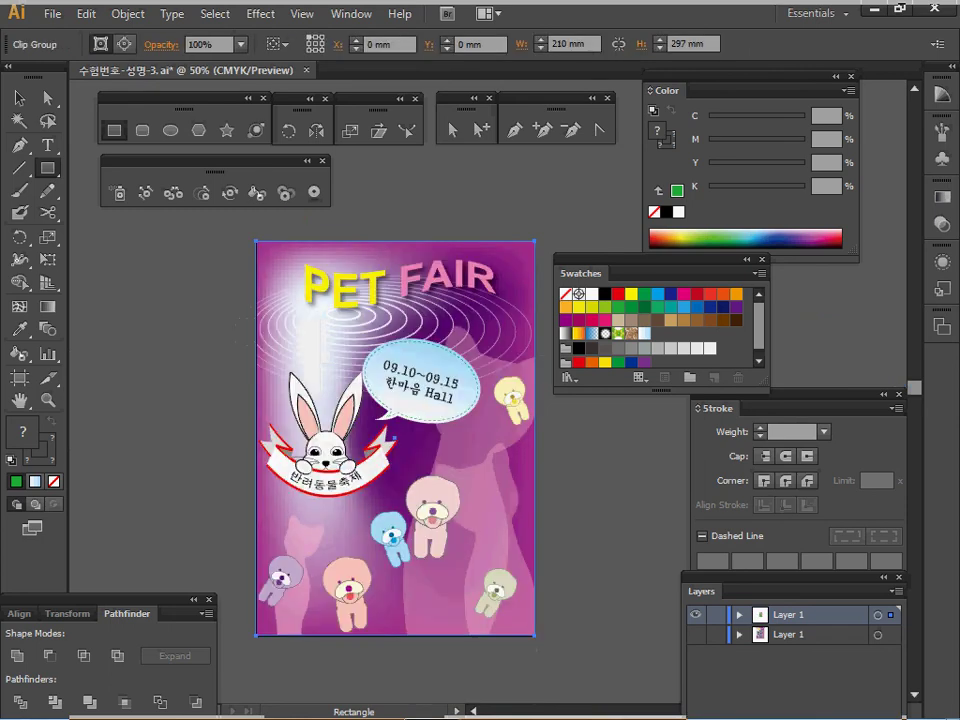